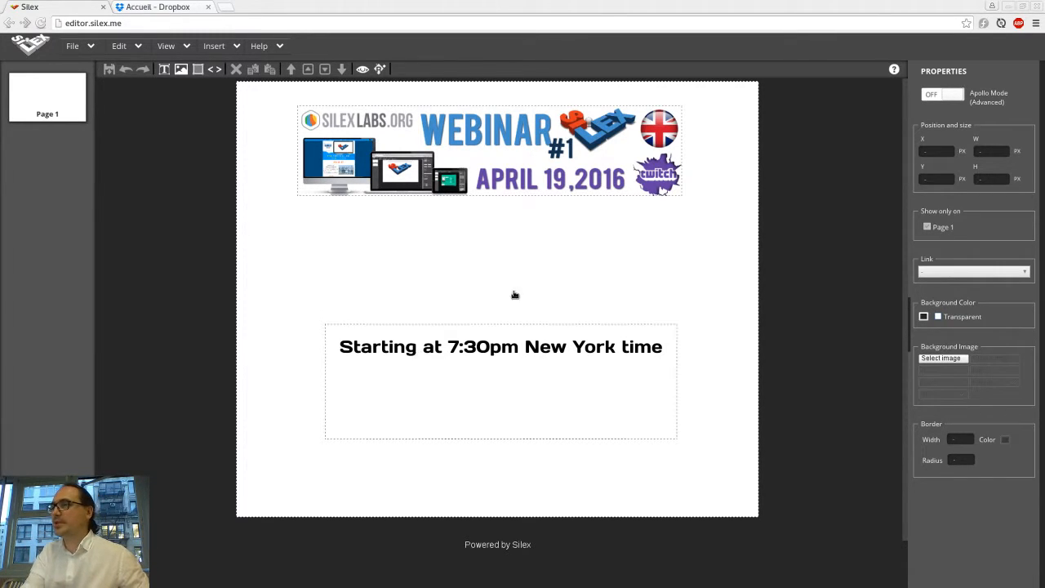
# Step: Create a new blank file in the Silex editor
pyautogui.click(725, 246)
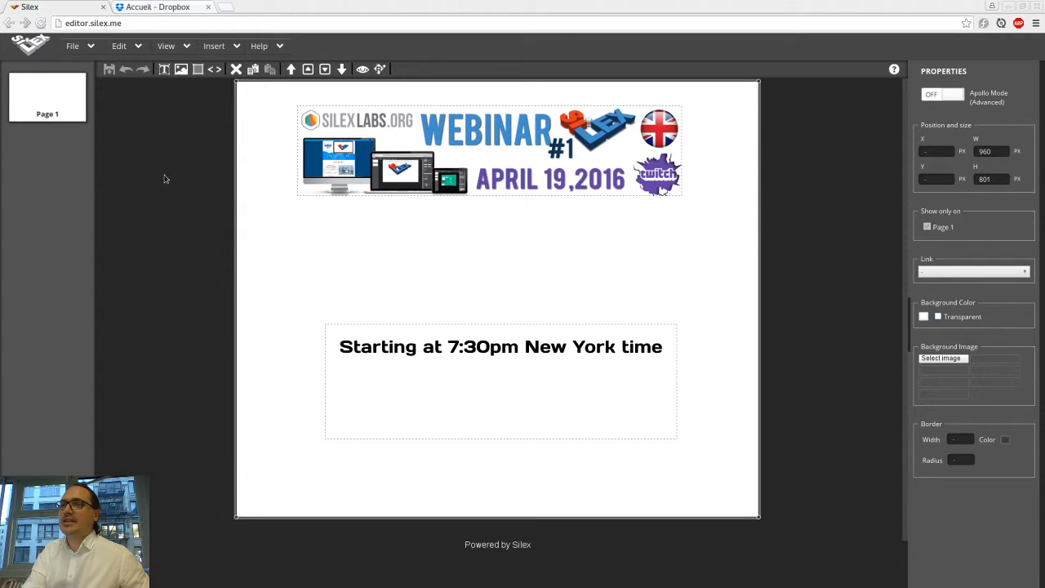
pyautogui.click(92, 47)
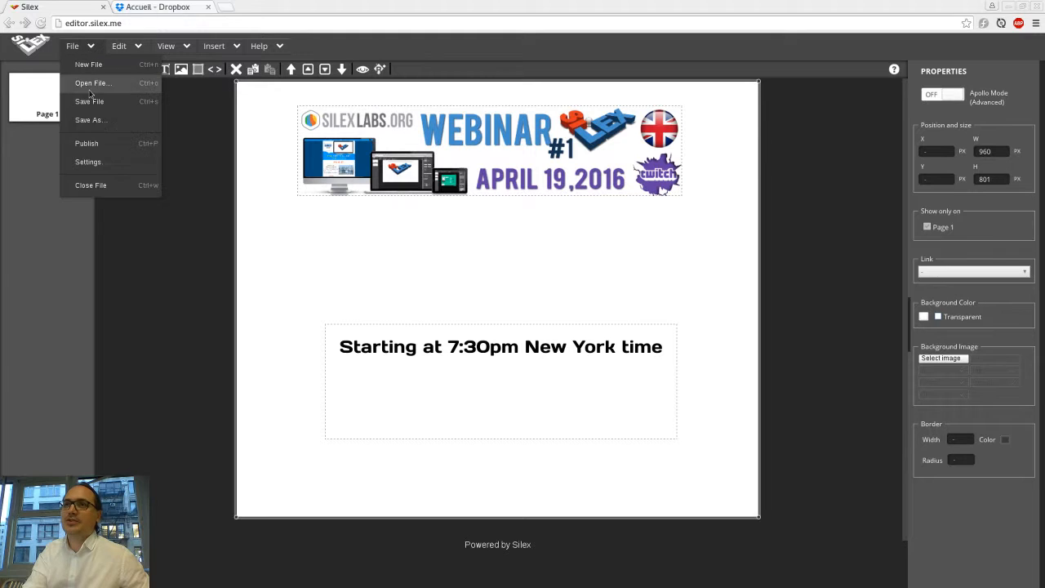
pyautogui.click(94, 65)
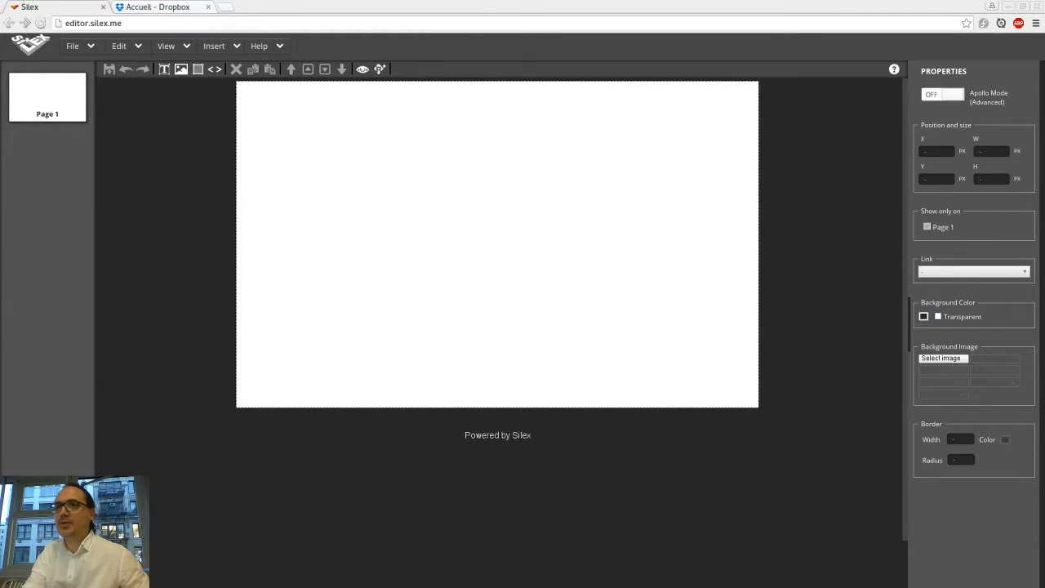
pyautogui.click(86, 46)
pyautogui.click(308, 168)
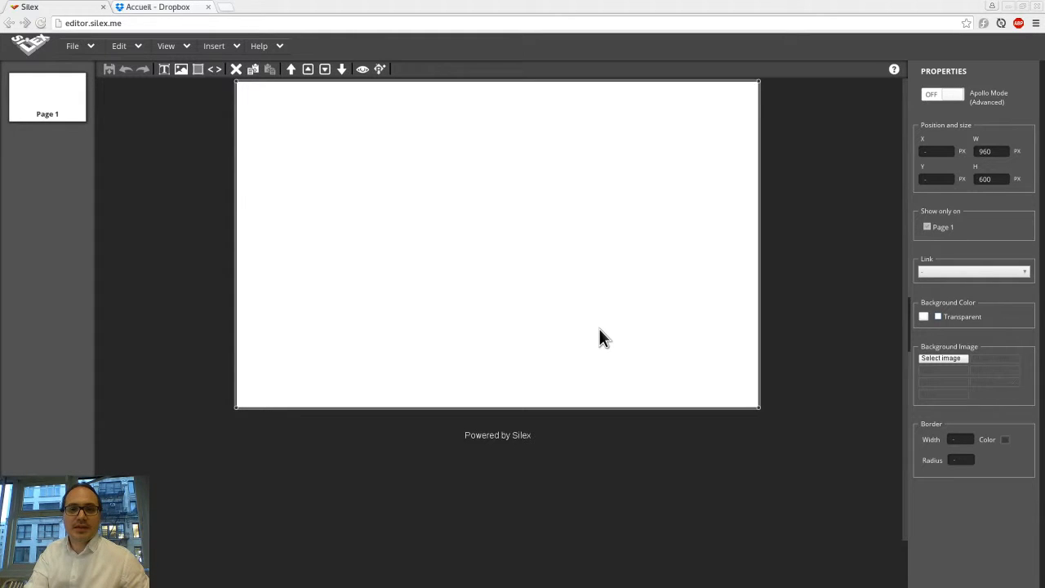
# Step: Switch to the browser and open the Silex templates page from the silex.me templates section
pyautogui.hotkey('alt', 'Tab')
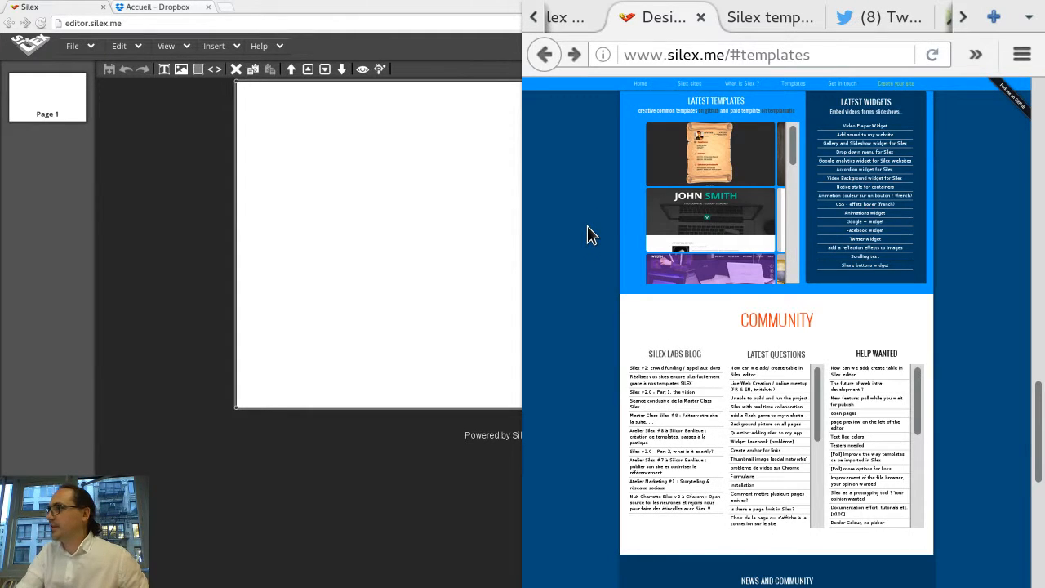
pyautogui.scroll(15, 587, 226)
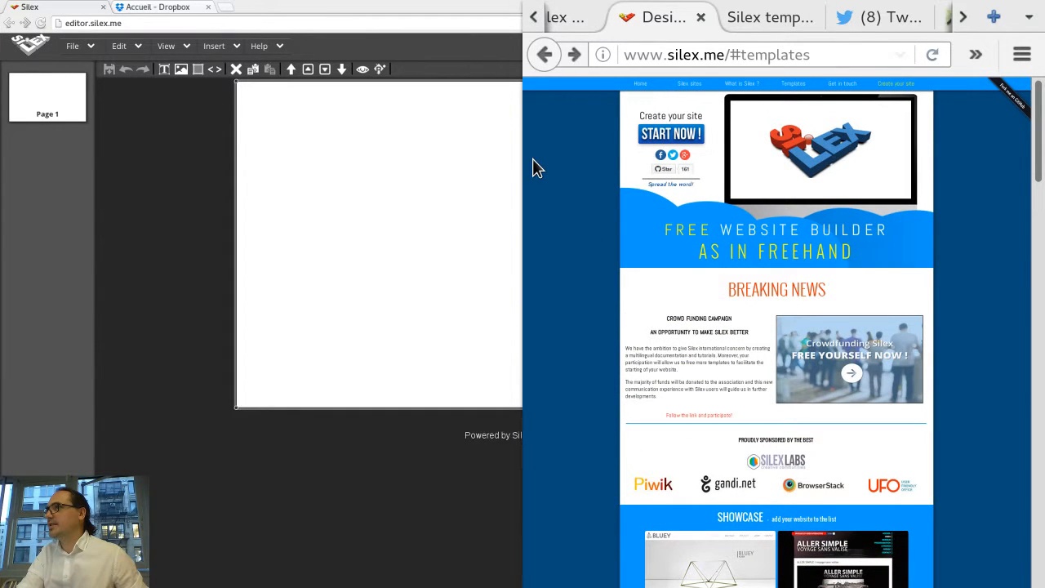
pyautogui.rightClick(577, 168)
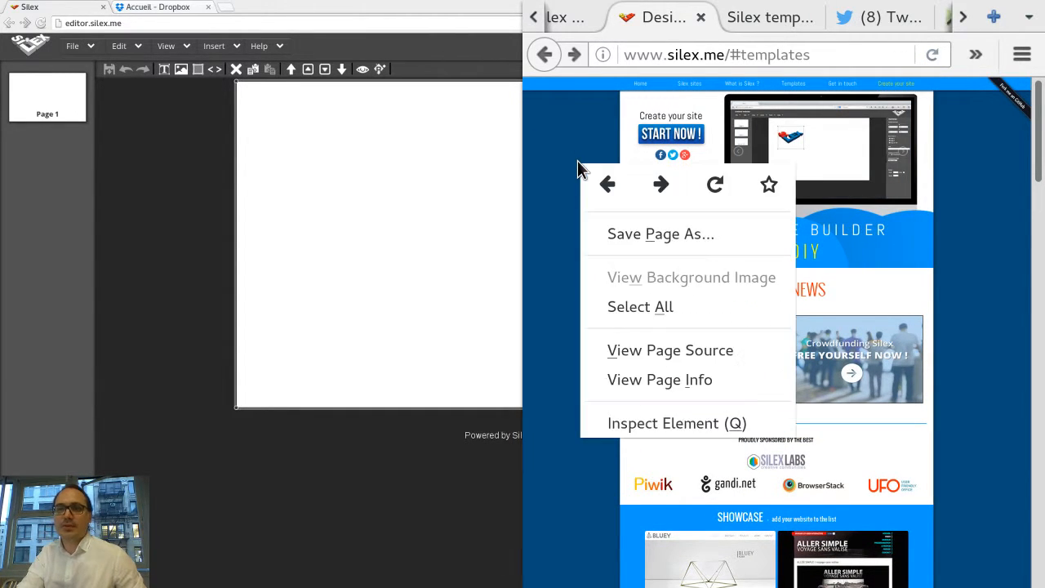
pyautogui.click(564, 154)
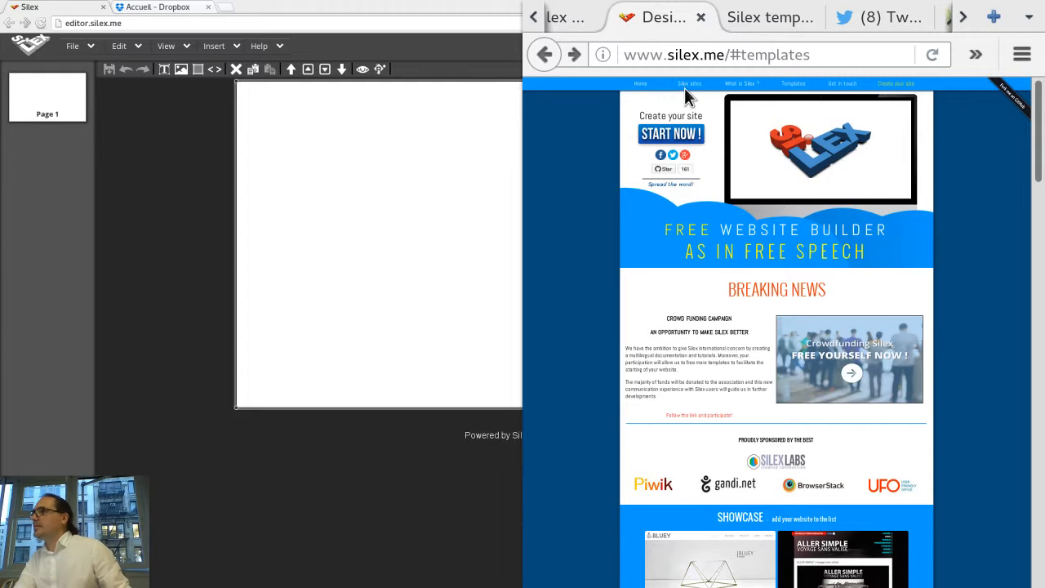
pyautogui.click(785, 86)
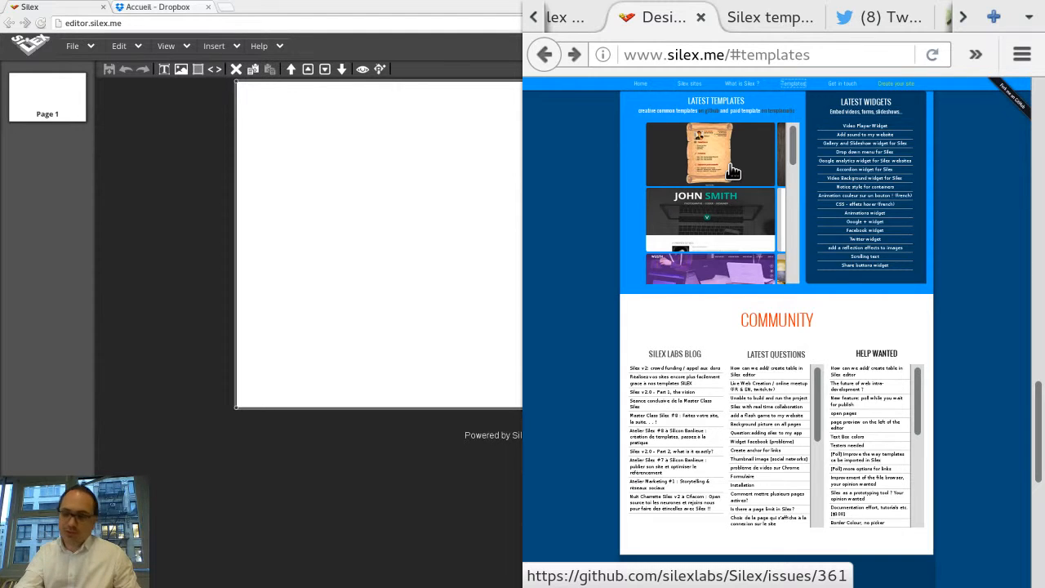
pyautogui.scroll(3, 733, 171)
pyautogui.rightClick(707, 195)
pyautogui.press('Escape')
pyautogui.press('super+Up')
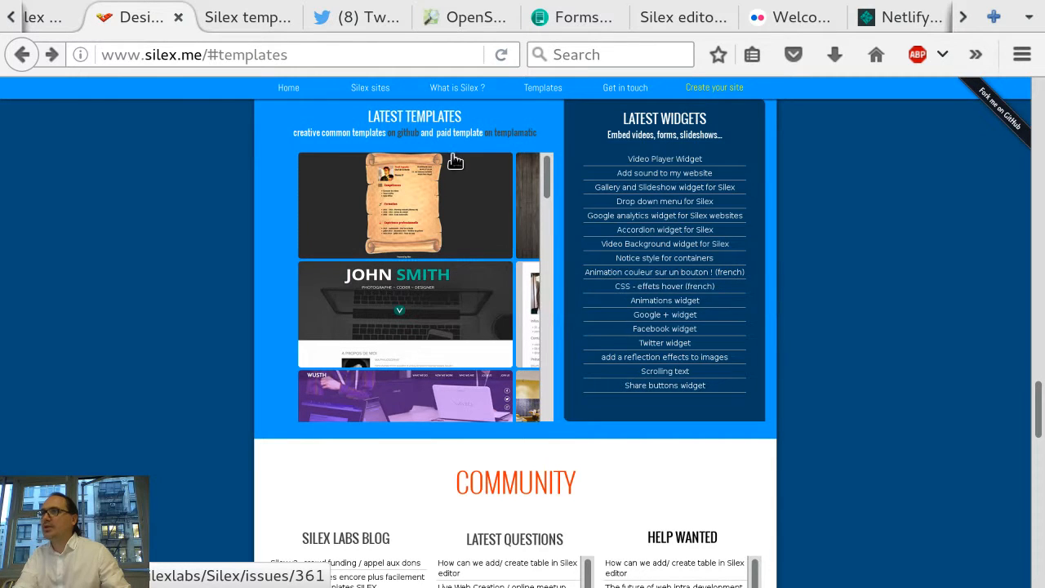
pyautogui.click(351, 136)
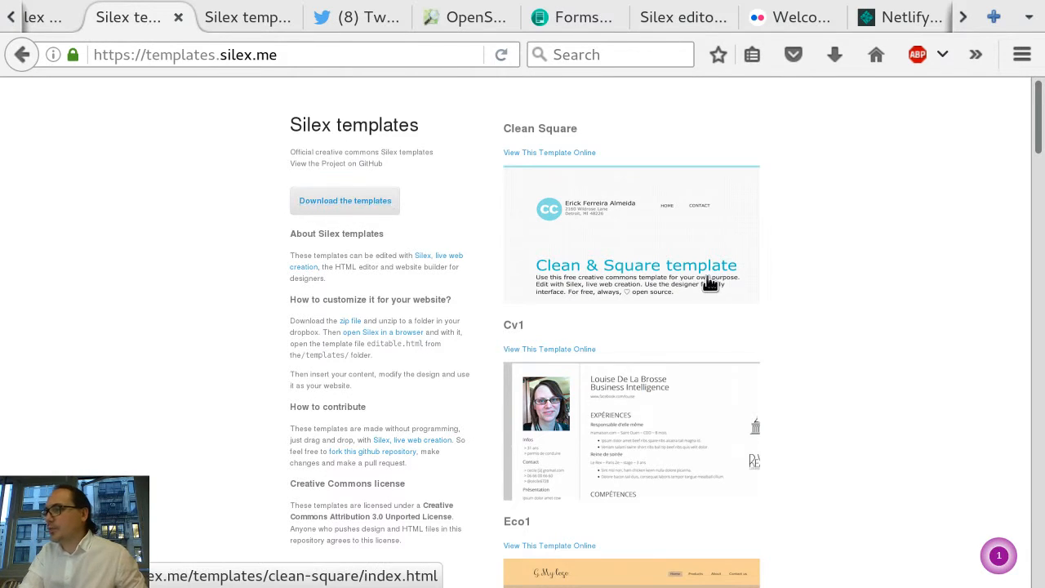
# Step: Browse the list of templates and open the Perso2 template online
pyautogui.scroll(-10, 706, 281)
pyautogui.scroll(-10, 709, 283)
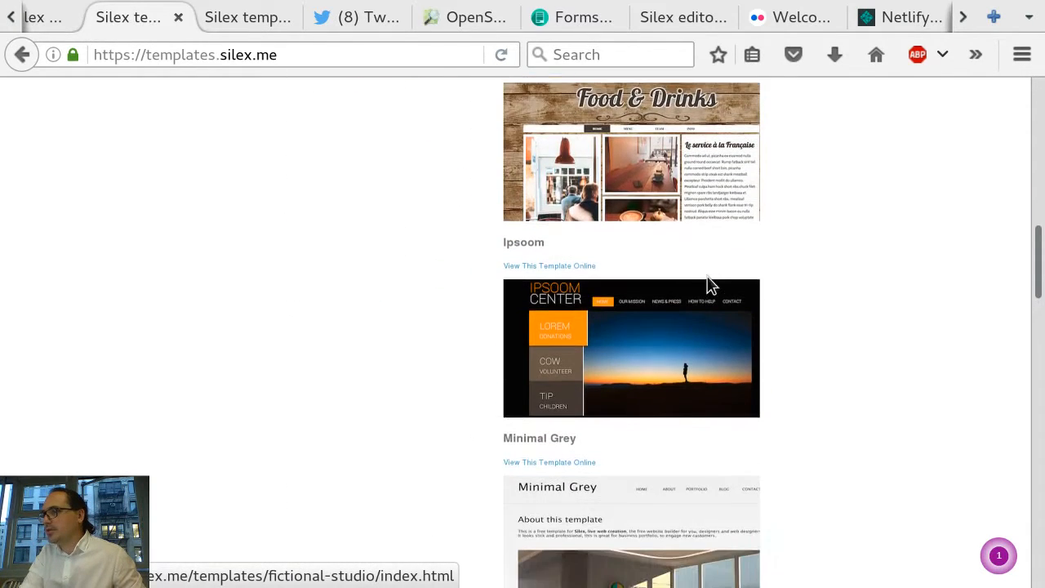
pyautogui.scroll(-10, 708, 283)
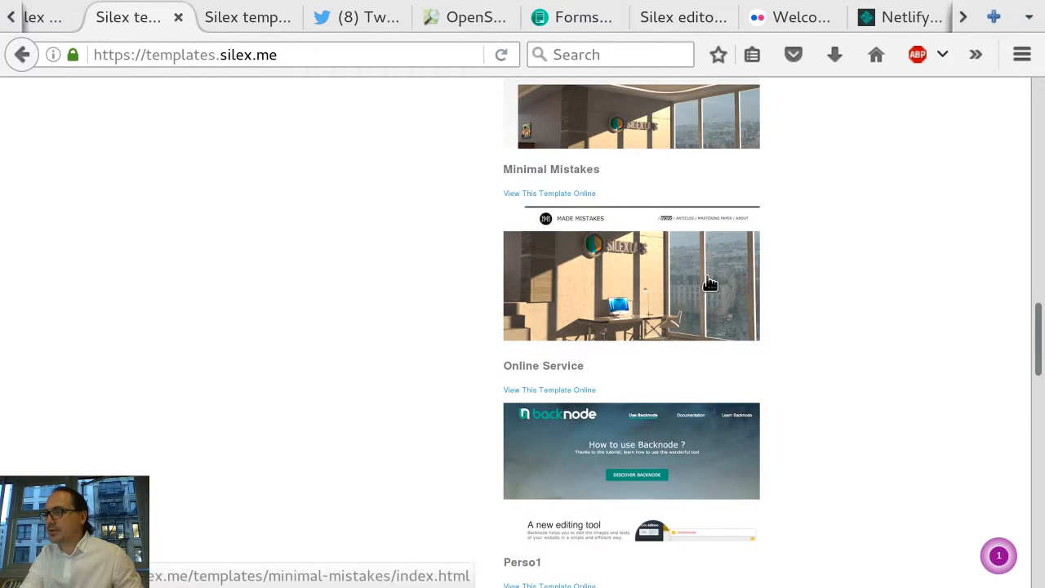
pyautogui.scroll(-4, 708, 283)
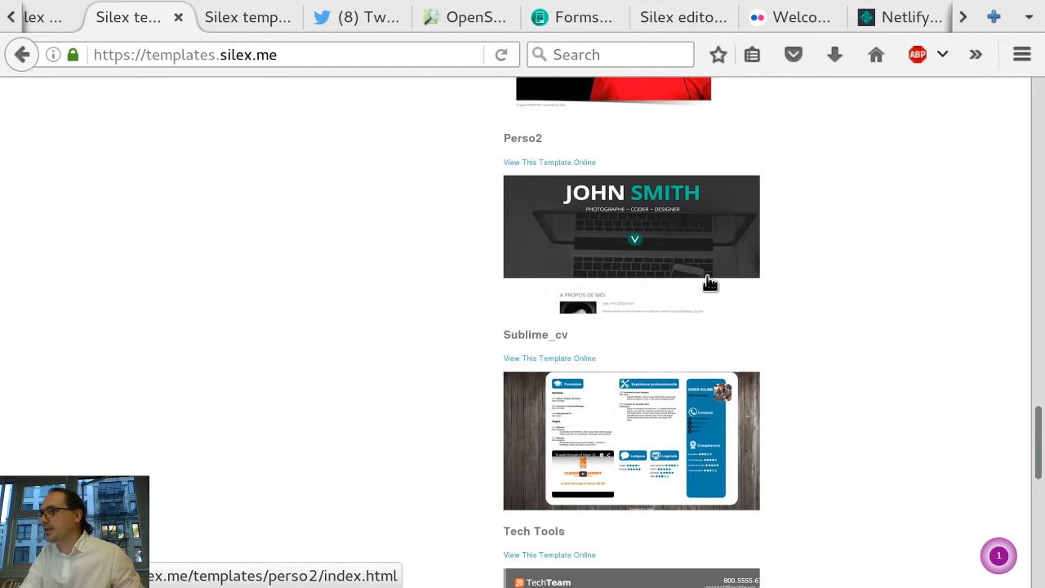
pyautogui.rightClick(707, 284)
pyautogui.click(278, 200)
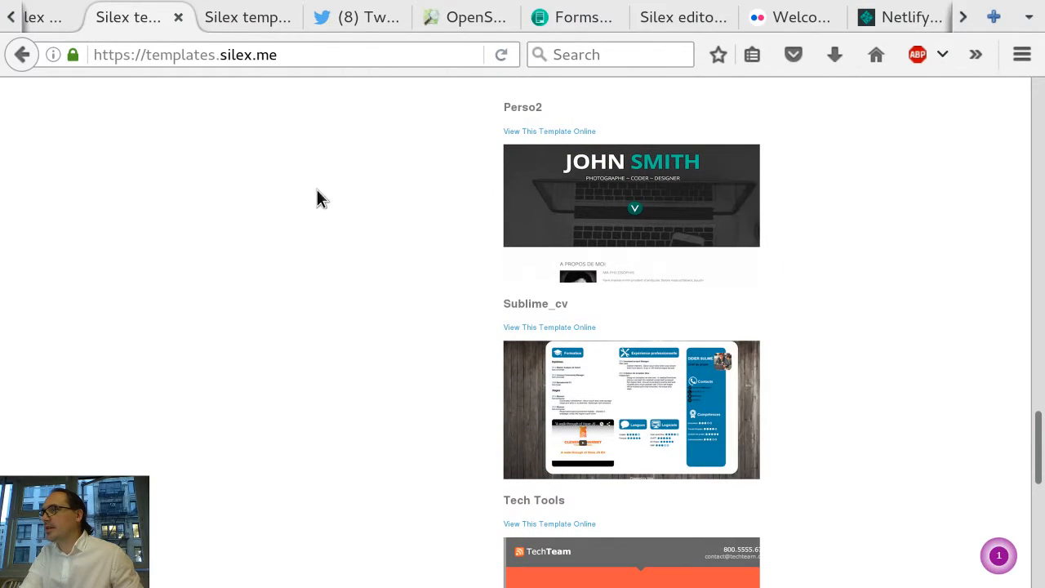
pyautogui.click(556, 163)
pyautogui.rightClick(556, 162)
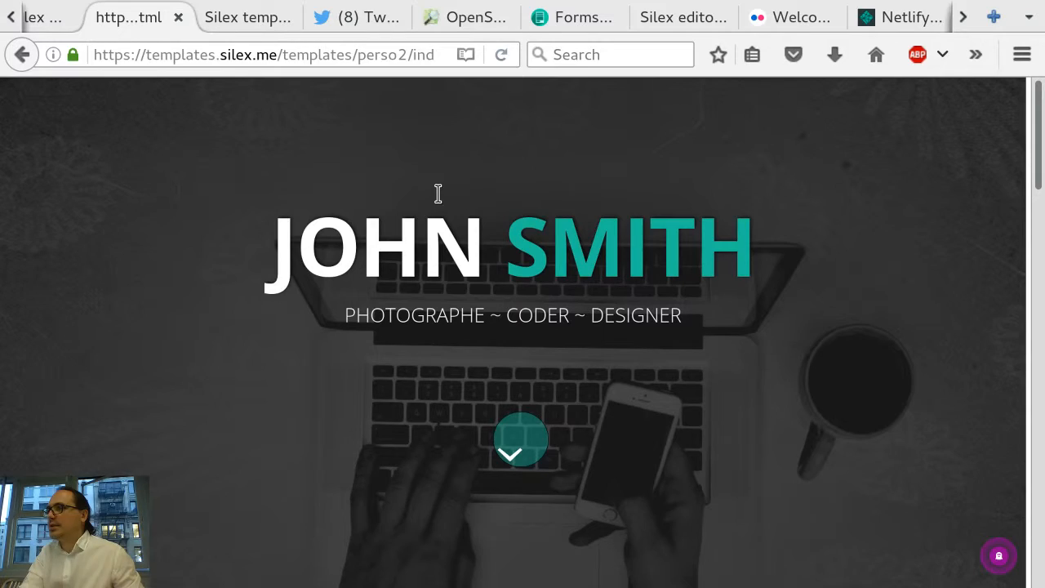
# Step: Examine the Perso2 template page, scrolling through it and trying its Design, Photo and Code tabs
pyautogui.scroll(-10, 441, 204)
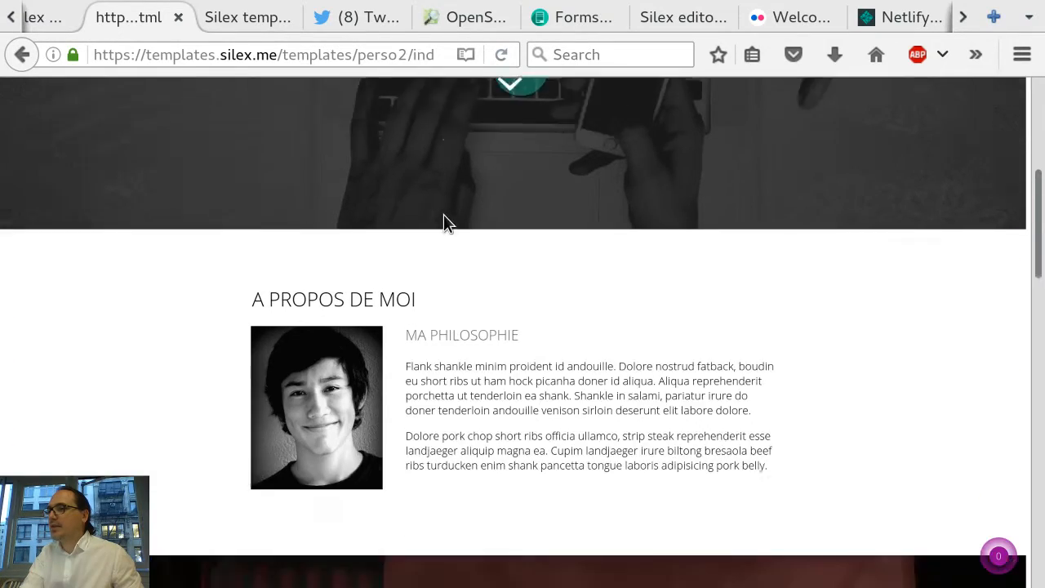
pyautogui.scroll(-8, 443, 215)
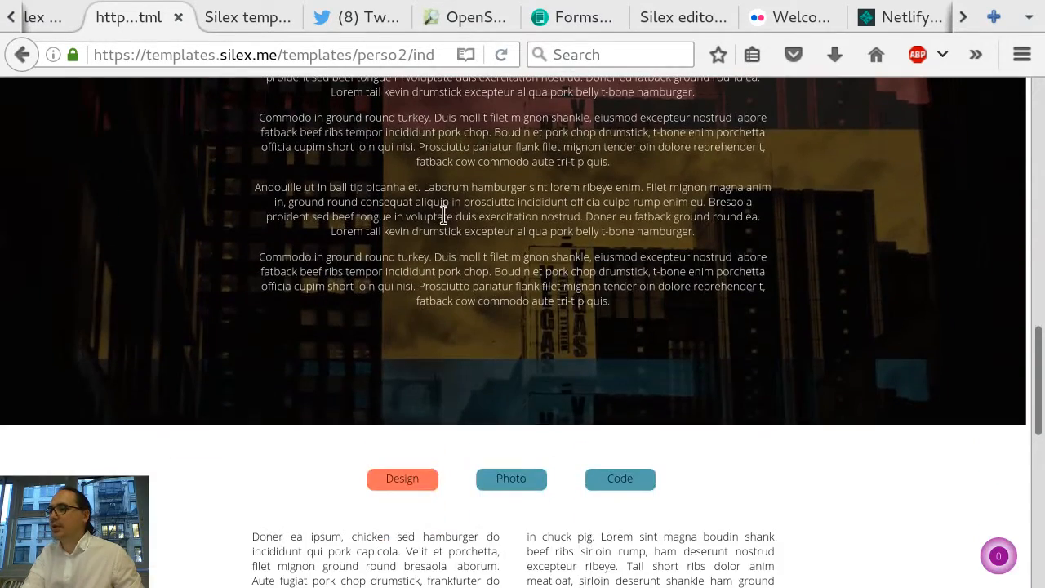
pyautogui.scroll(-5, 443, 215)
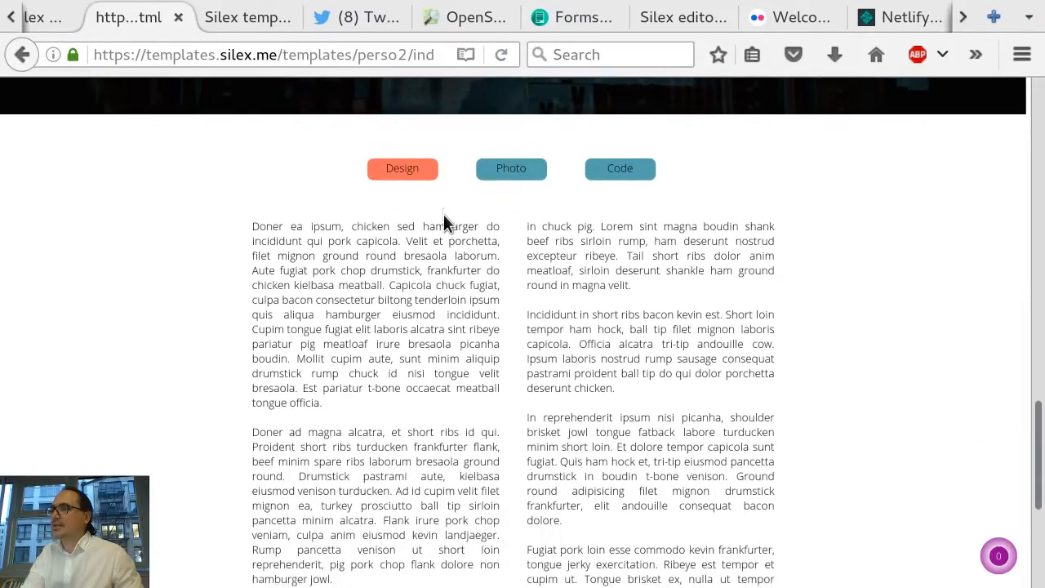
pyautogui.click(520, 177)
pyautogui.click(613, 173)
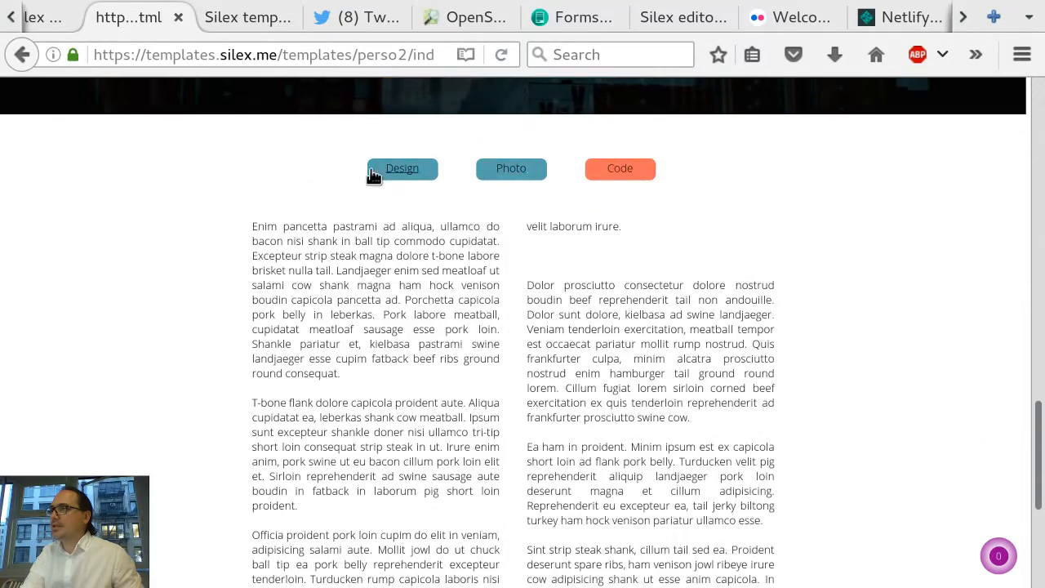
pyautogui.click(387, 177)
pyautogui.scroll(-5, 383, 172)
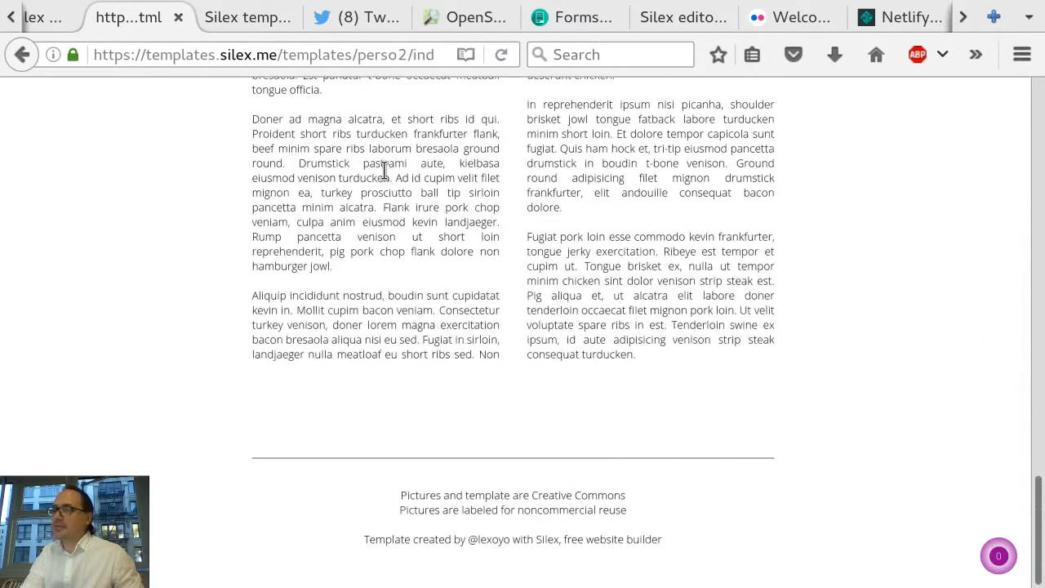
pyautogui.scroll(10, 383, 170)
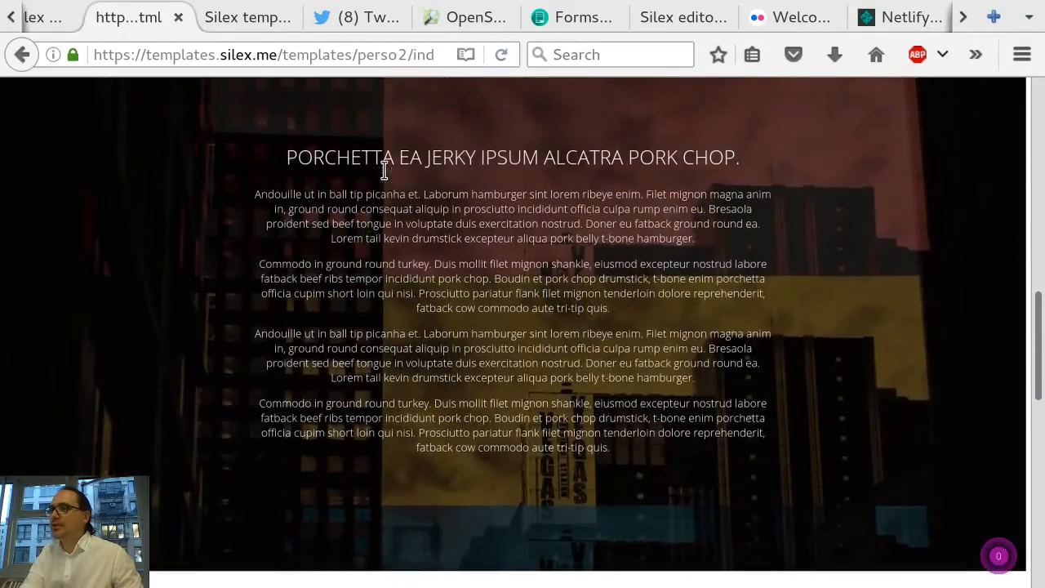
pyautogui.scroll(3, 384, 170)
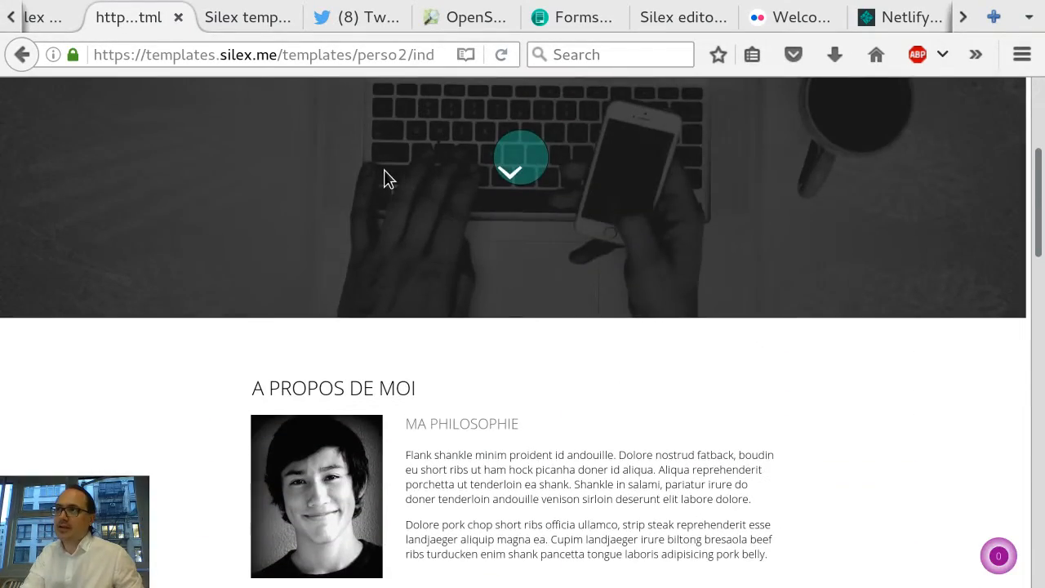
pyautogui.scroll(4, 383, 172)
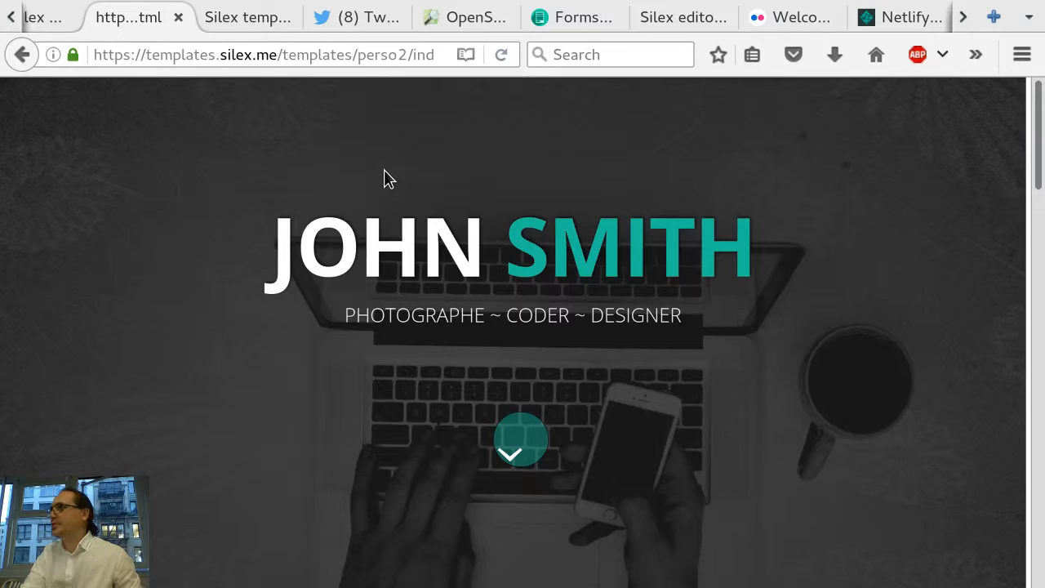
# Step: Go back to the Silex templates page and download the templates zip, opening it with Archive Manager
pyautogui.hotkey('alt', 'Left')
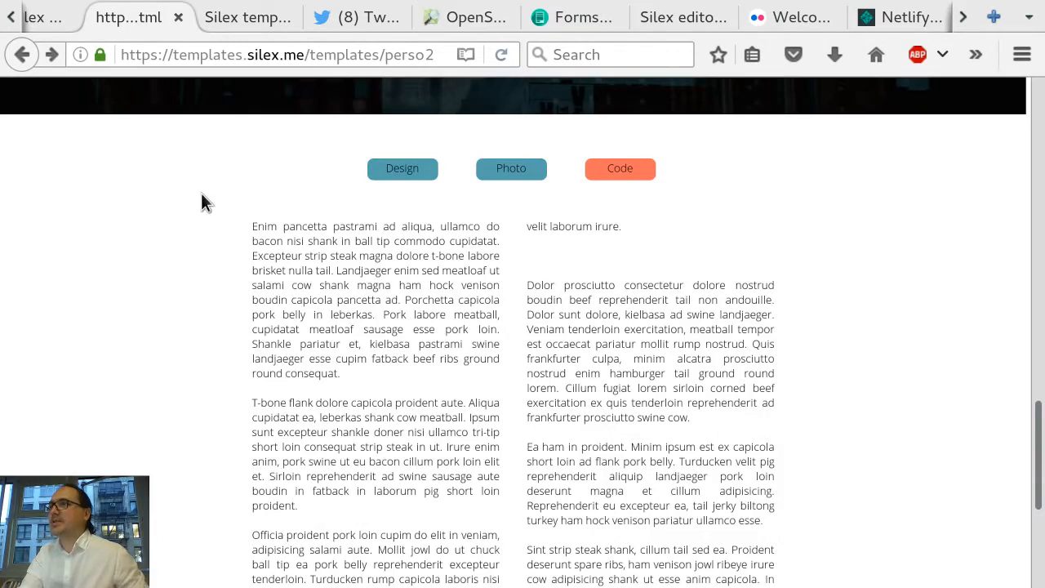
pyautogui.scroll(6, 307, 175)
pyautogui.scroll(3, 173, 197)
pyautogui.hotkey('alt', 'Left')
pyautogui.hotkey('alt', 'Left')
pyautogui.hotkey('alt', 'Left')
pyautogui.hotkey('alt', 'Left')
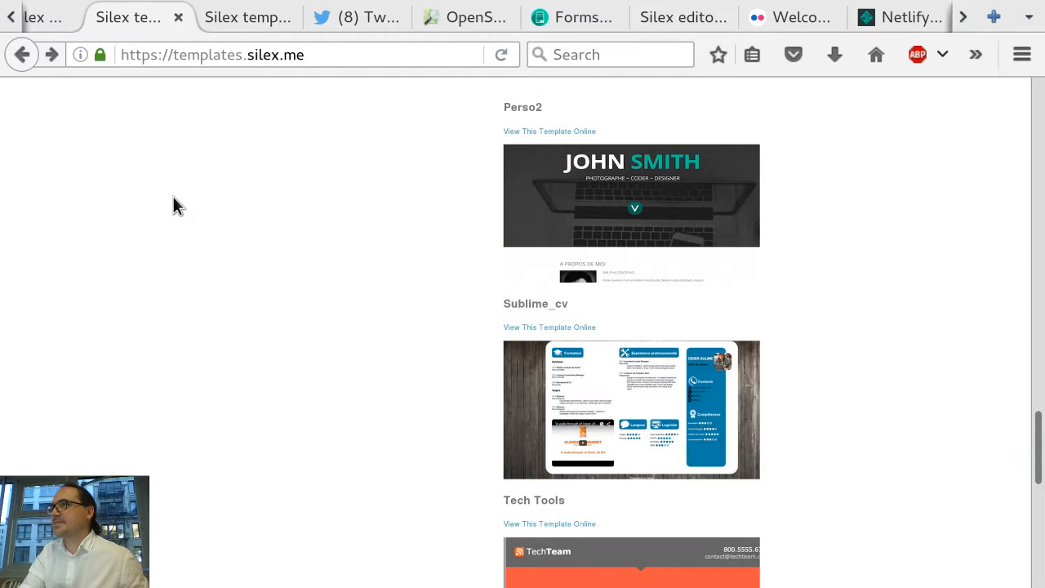
pyautogui.scroll(20, 173, 197)
pyautogui.scroll(5, 173, 197)
pyautogui.scroll(5, 329, 125)
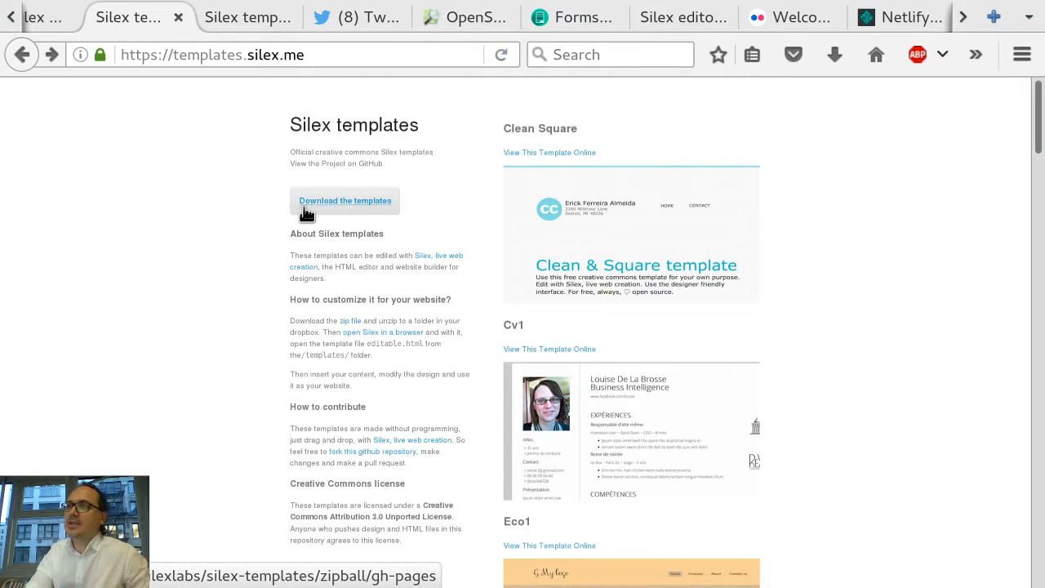
pyautogui.click(347, 206)
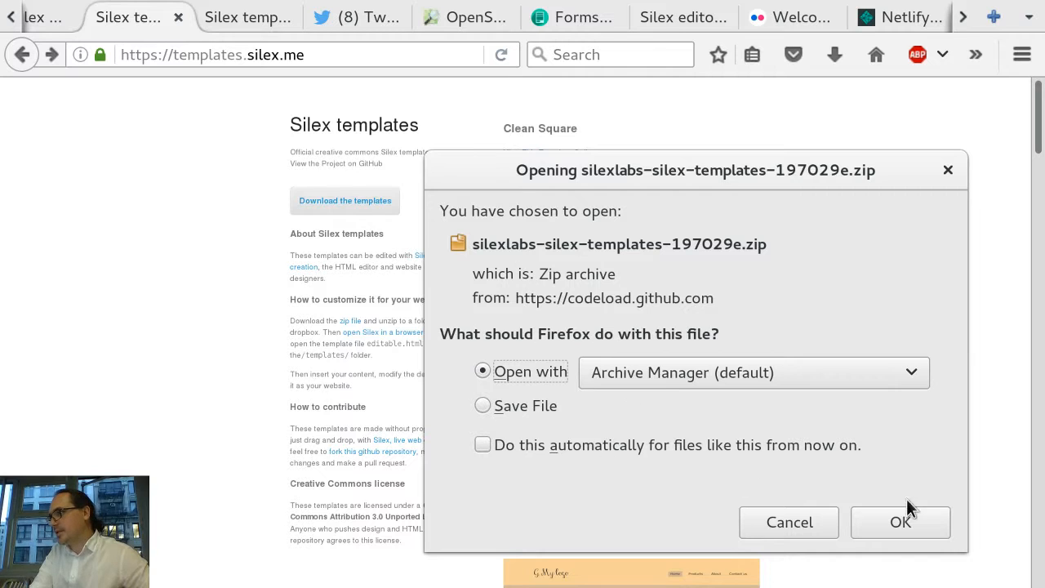
pyautogui.click(898, 522)
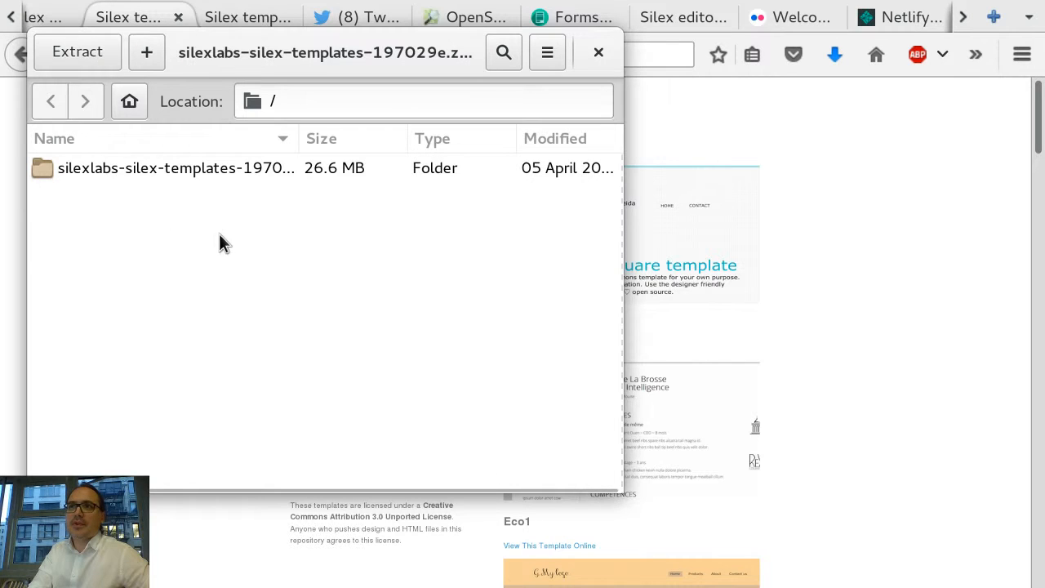
# Step: Extract the templates archive into the Downloads folder and close the archive manager
pyautogui.click(77, 54)
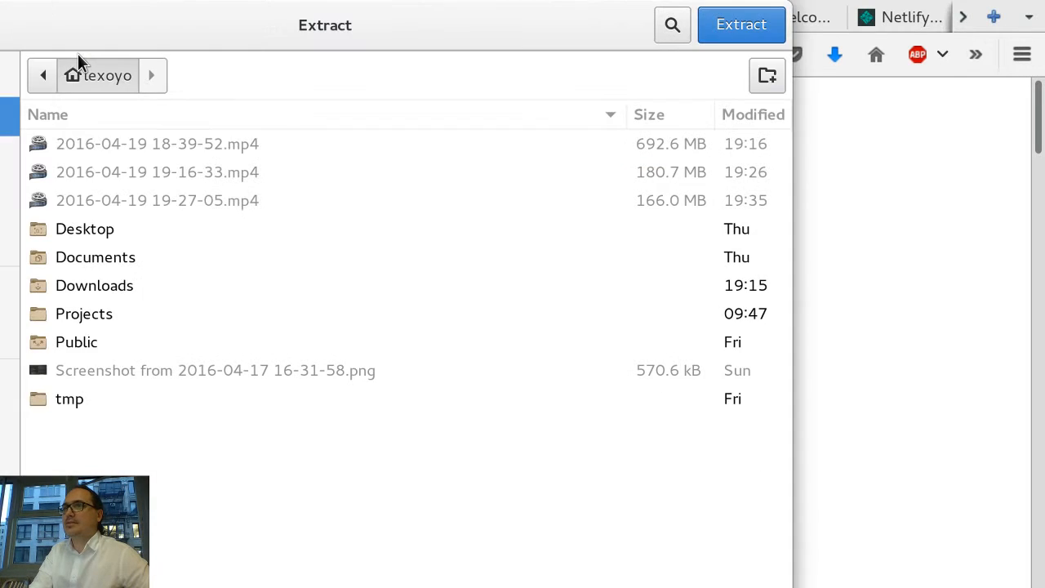
pyautogui.doubleClick(87, 290)
pyautogui.click(755, 41)
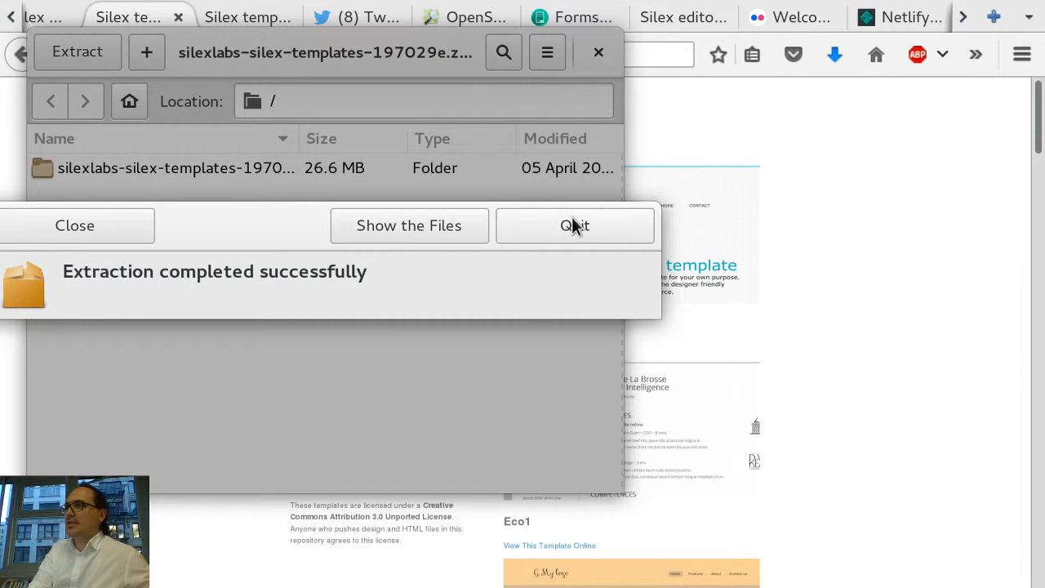
pyautogui.click(522, 233)
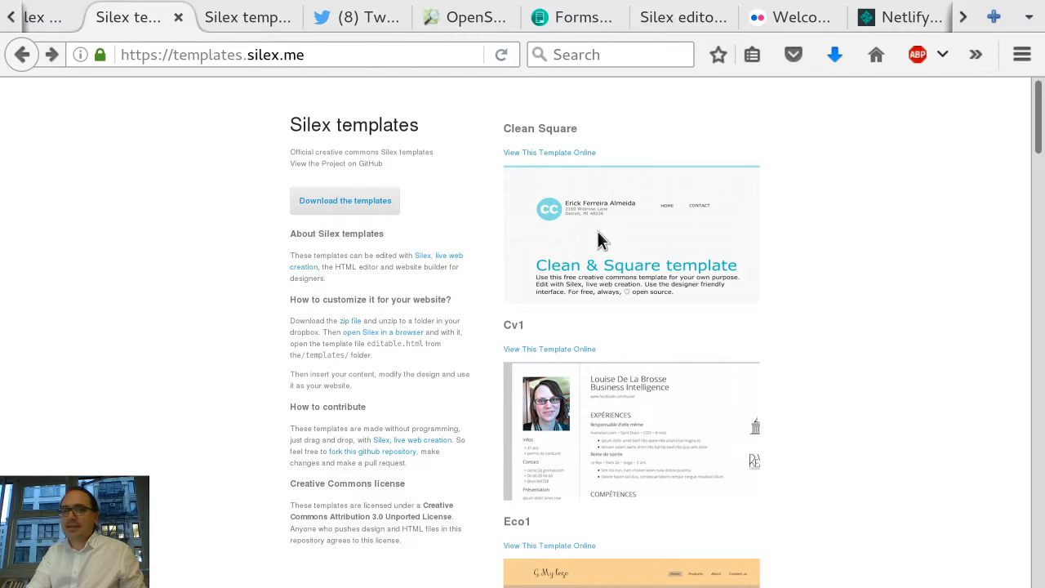
# Step: Open the templates subfolder inside the extracted silexlabs-silex-templates folder in the file manager
pyautogui.hotkey('alt', 'Tab')
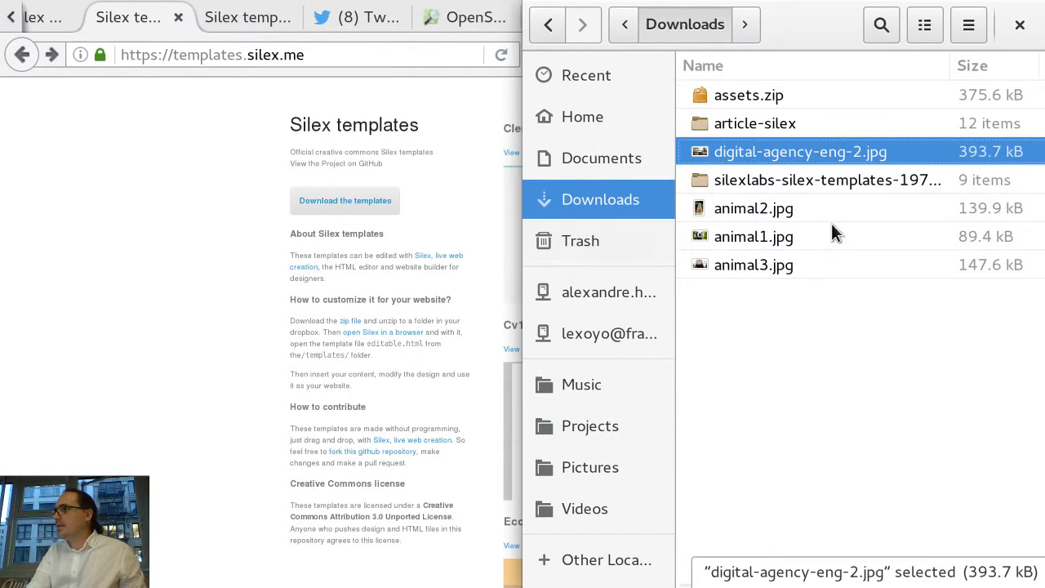
pyautogui.doubleClick(746, 185)
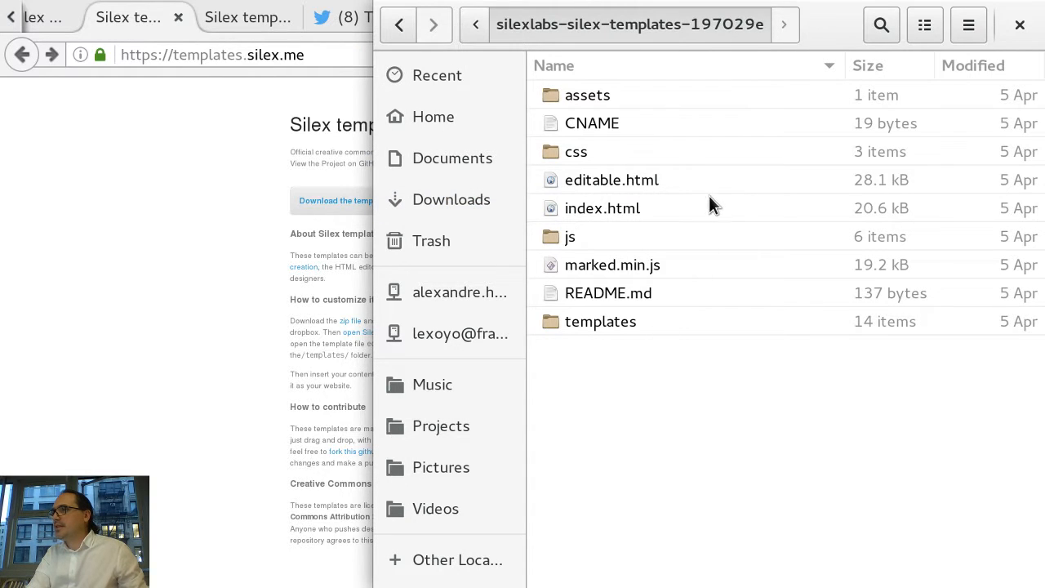
pyautogui.click(581, 323)
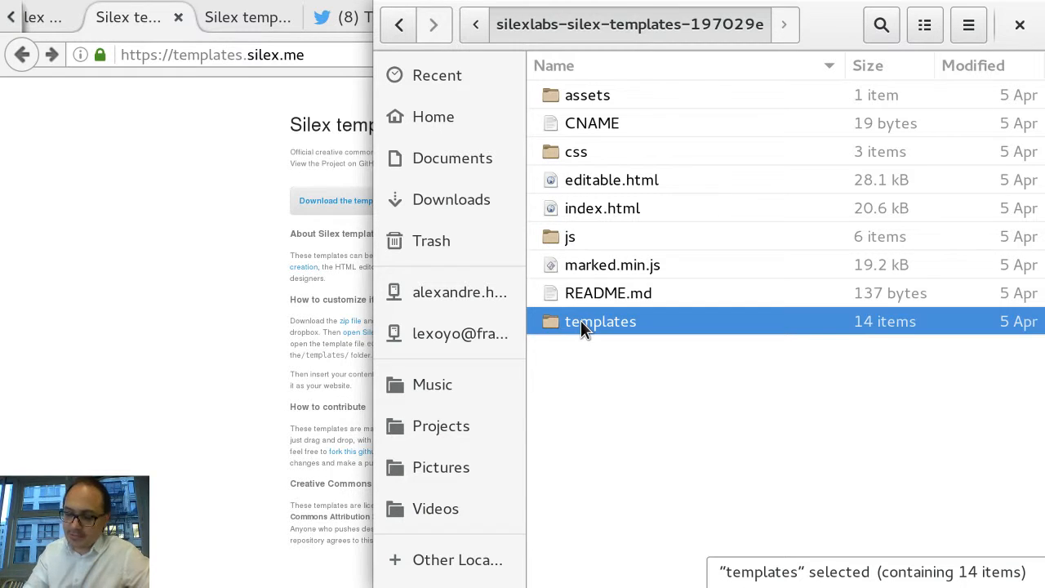
pyautogui.doubleClick(580, 320)
# Step: Scroll the online templates list, then open the perso2 template folder and select its index.html
pyautogui.click(188, 287)
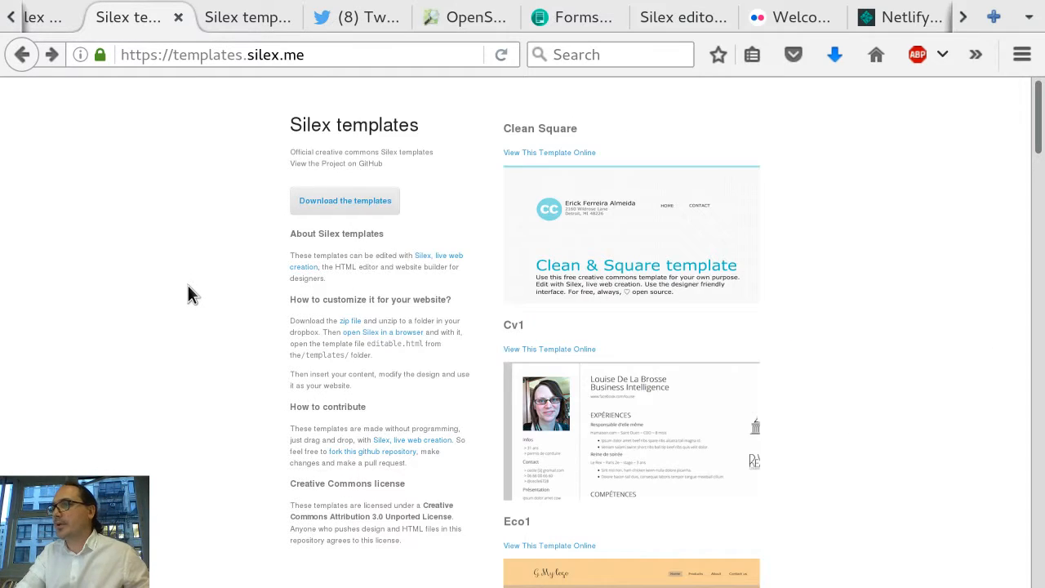
pyautogui.scroll(-1, 625, 408)
pyautogui.scroll(-5, 624, 408)
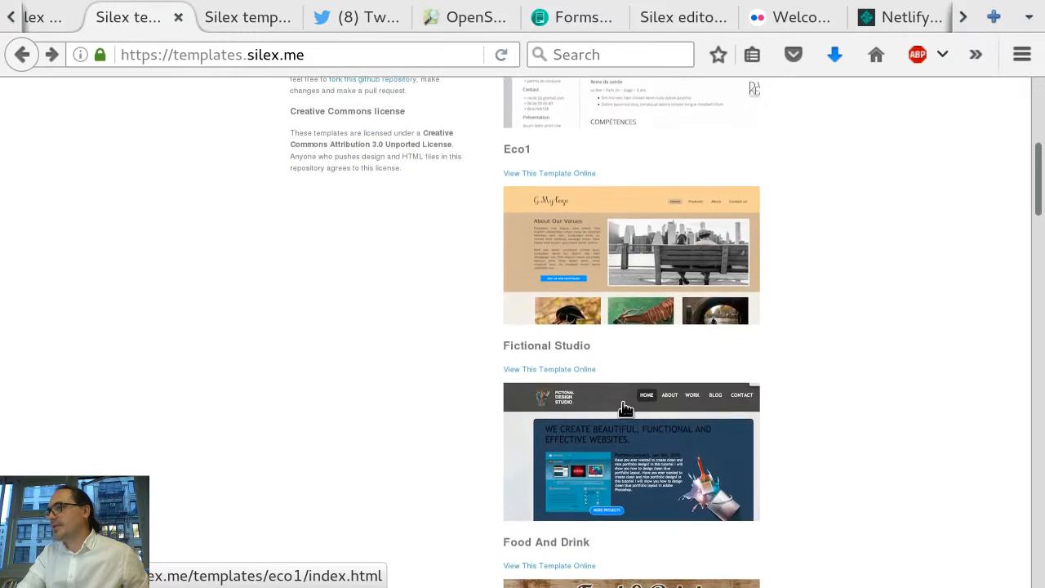
pyautogui.hotkey('alt', 'Tab')
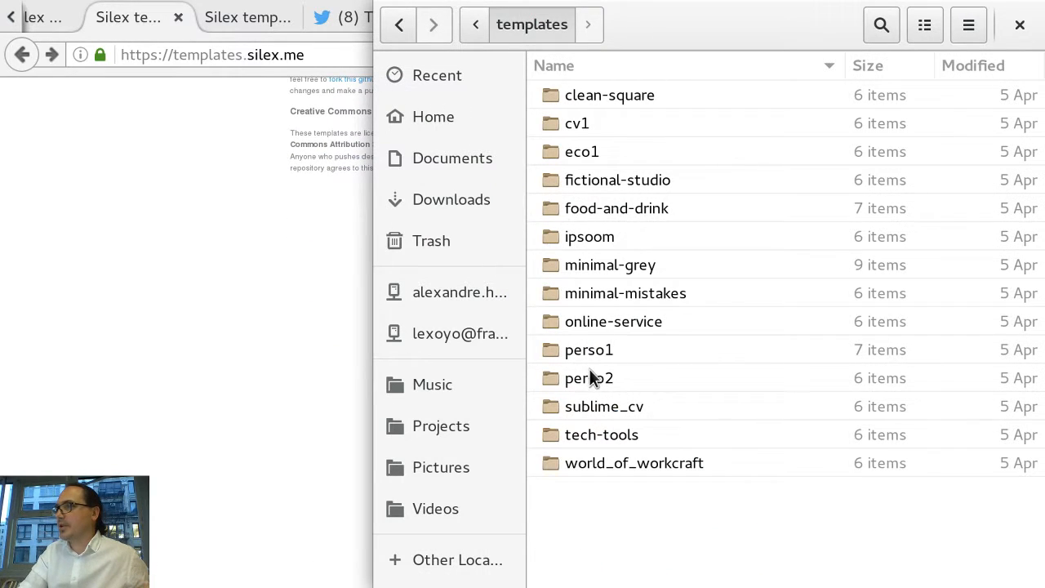
pyautogui.click(590, 377)
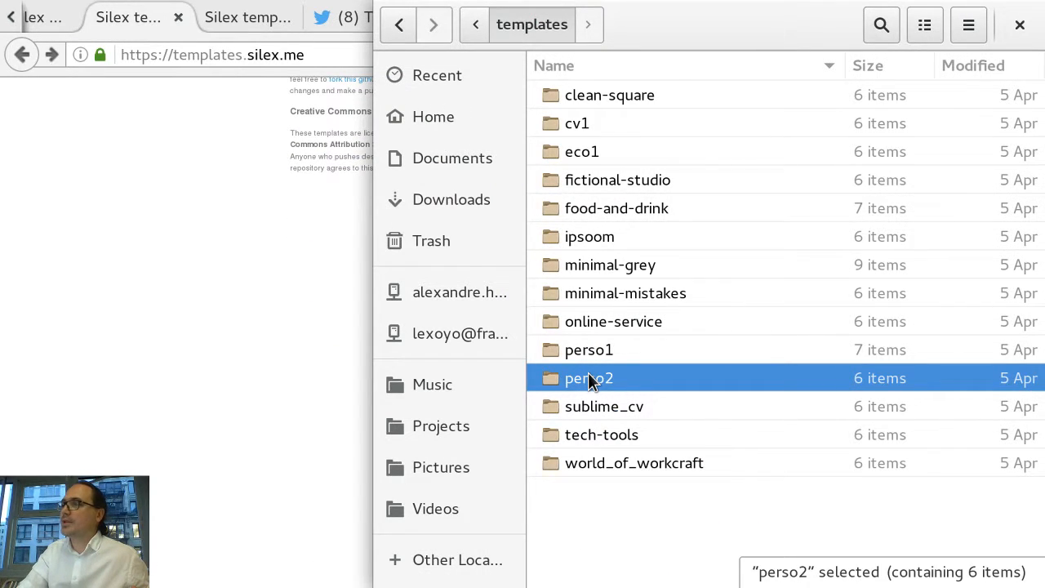
pyautogui.doubleClick(590, 379)
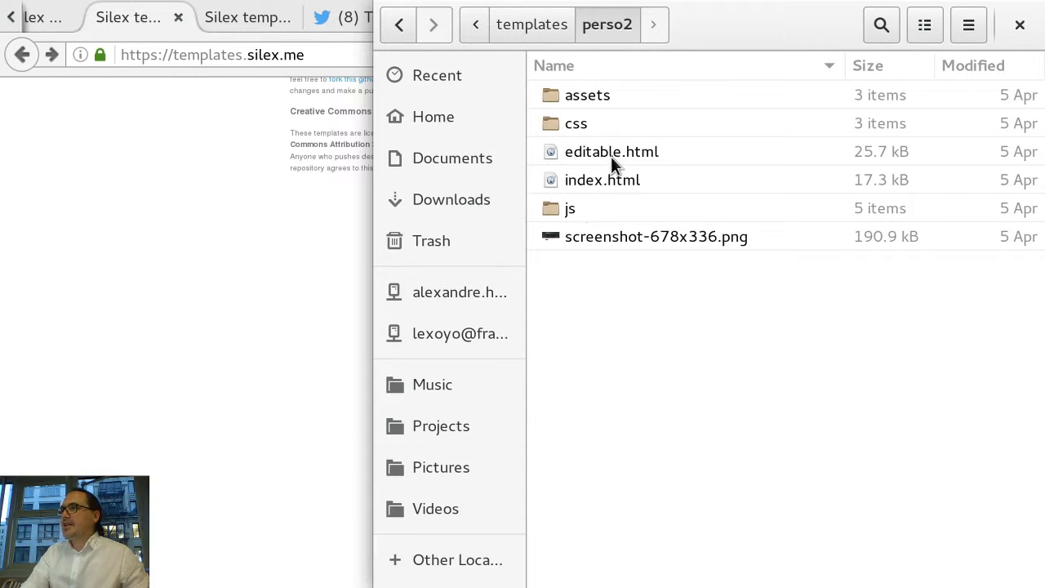
pyautogui.click(609, 180)
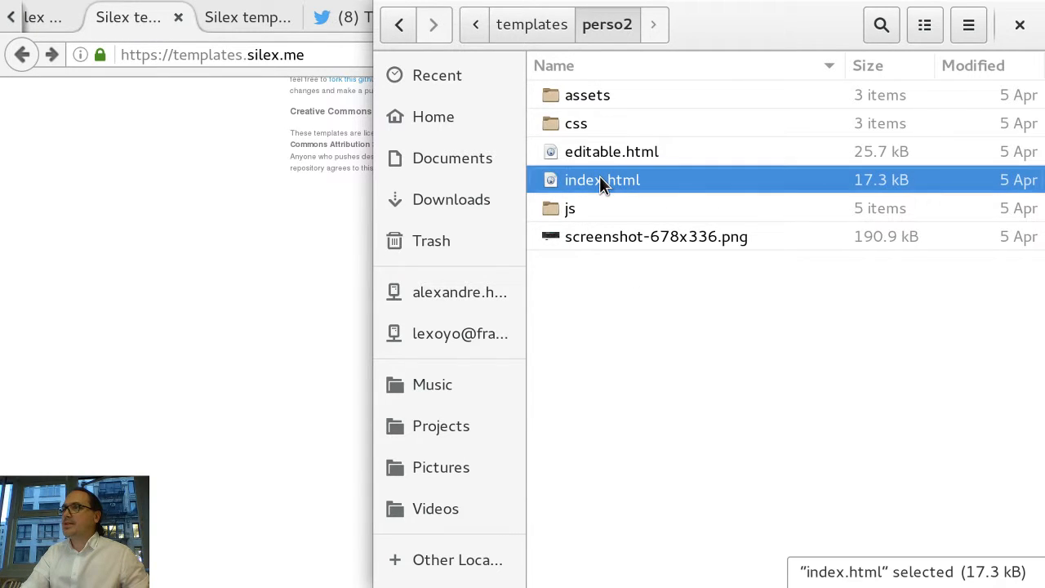
# Step: Scroll through the online Silex templates page and close its tab
pyautogui.click(227, 188)
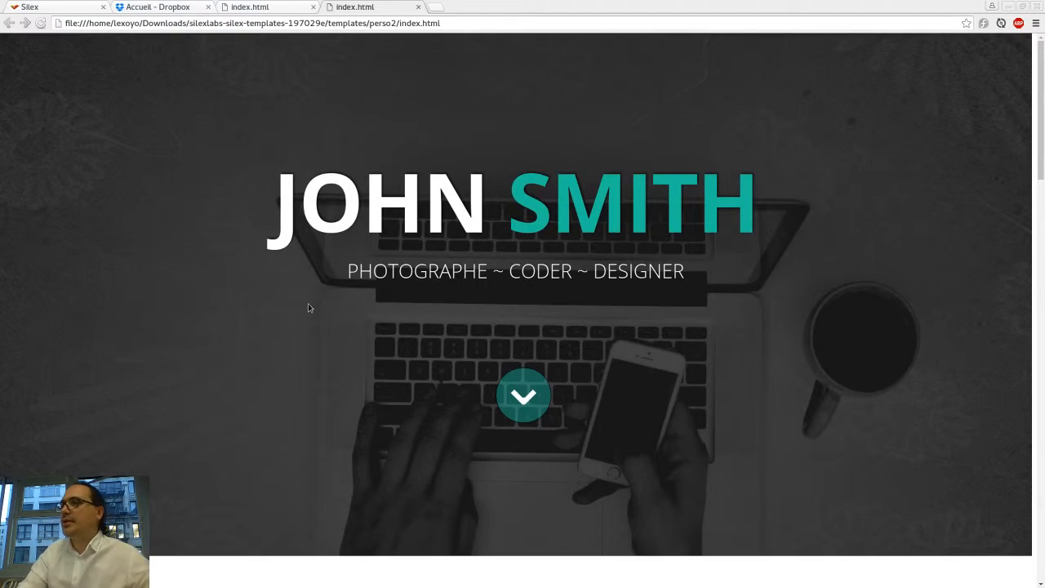
pyautogui.scroll(-3, 308, 308)
pyautogui.scroll(-6, 308, 308)
pyautogui.scroll(8, 308, 303)
pyautogui.scroll(-2, 532, 413)
pyautogui.scroll(-5, 533, 413)
pyautogui.hotkey('ctrl', 'w')
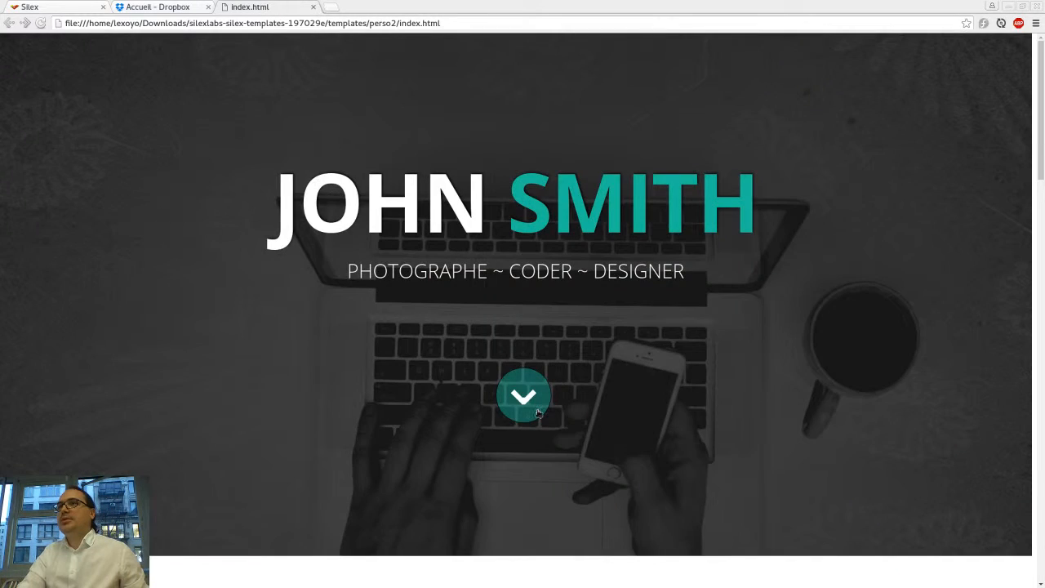
# Step: Switch to the Silex editor tab and look through the File menu options
pyautogui.hotkey('ctrl', '1')
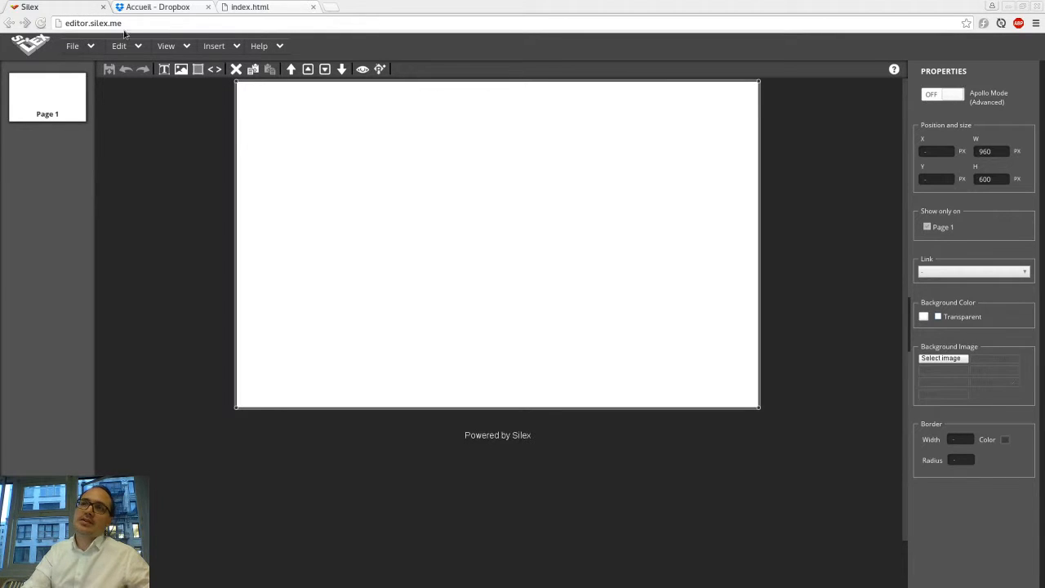
pyautogui.click(155, 117)
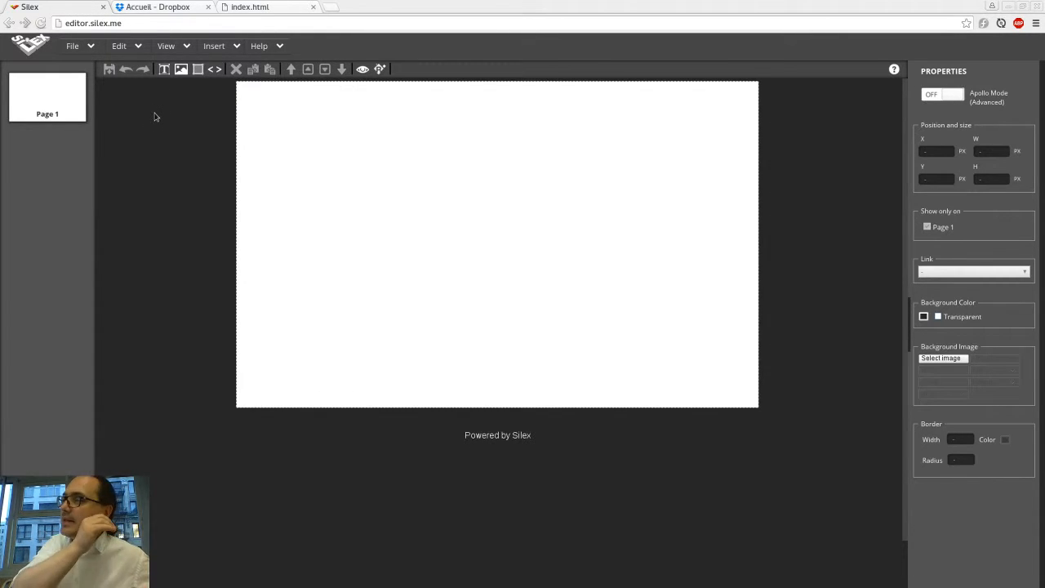
pyautogui.click(91, 47)
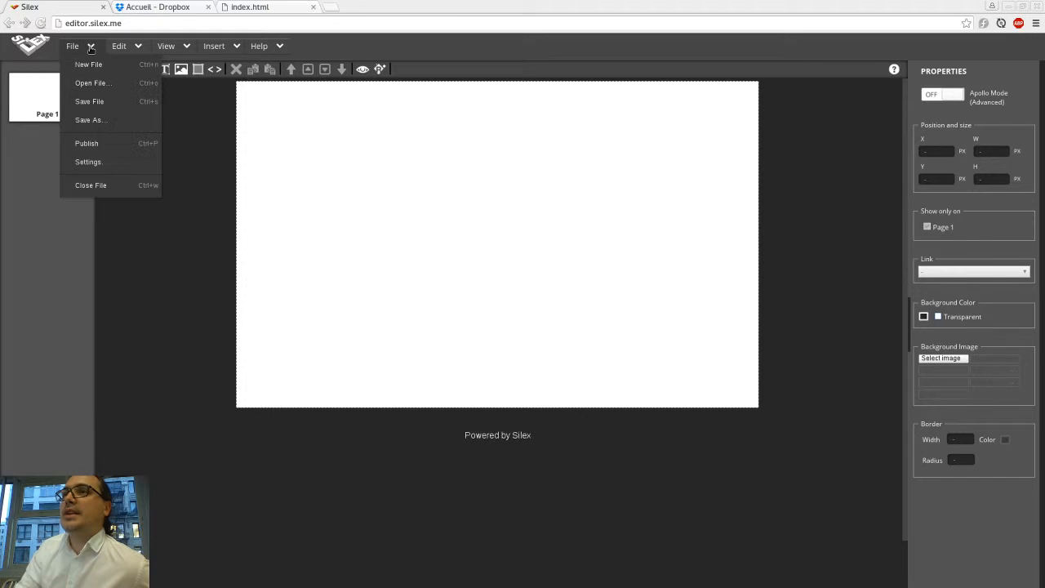
pyautogui.click(90, 47)
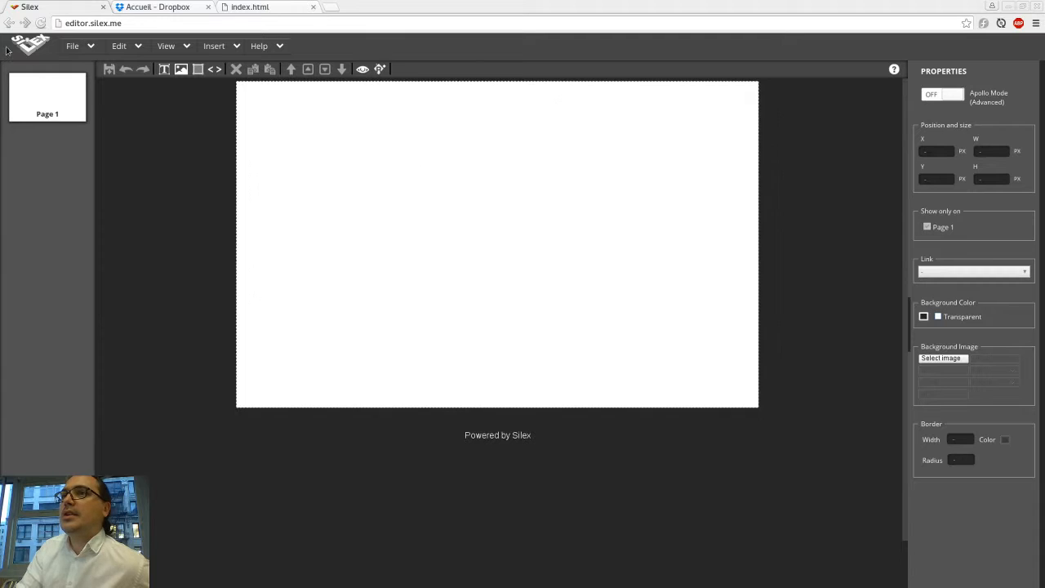
pyautogui.click(90, 49)
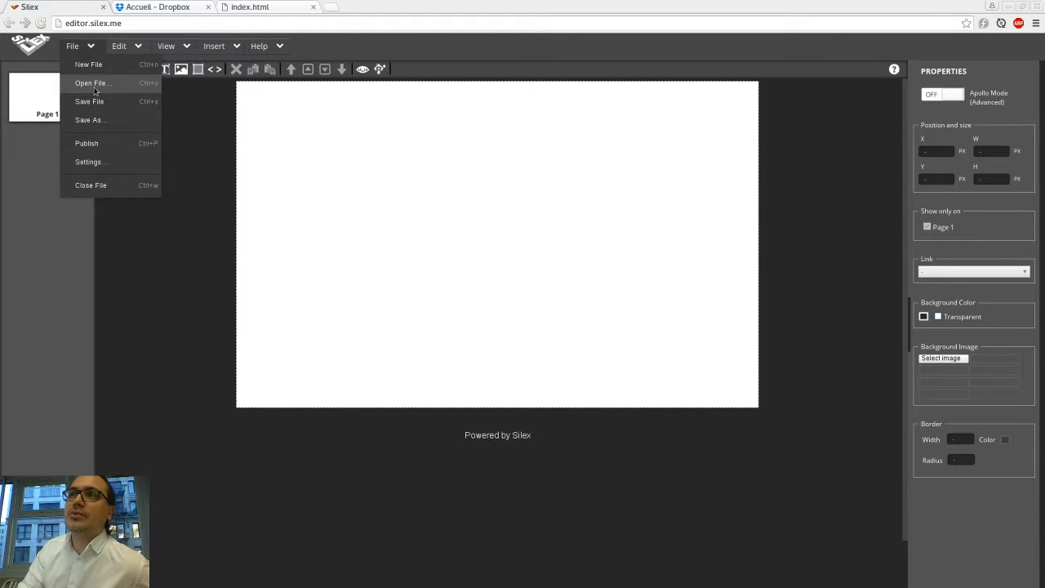
pyautogui.moveTo(114, 39)
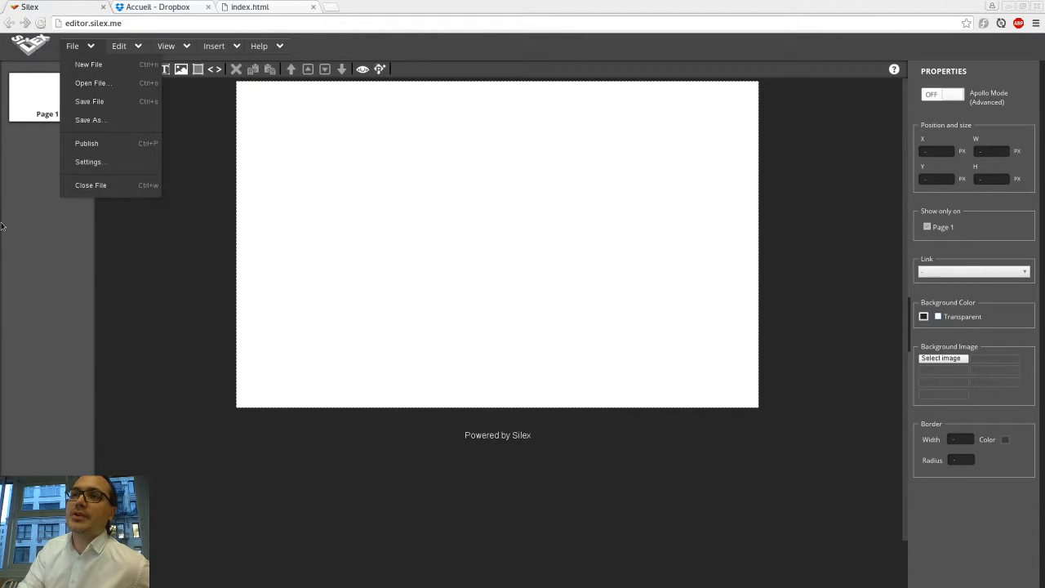
# Step: Upload all files of the perso2 template folder into the Dropbox webinar1EN folder
pyautogui.click(204, 6)
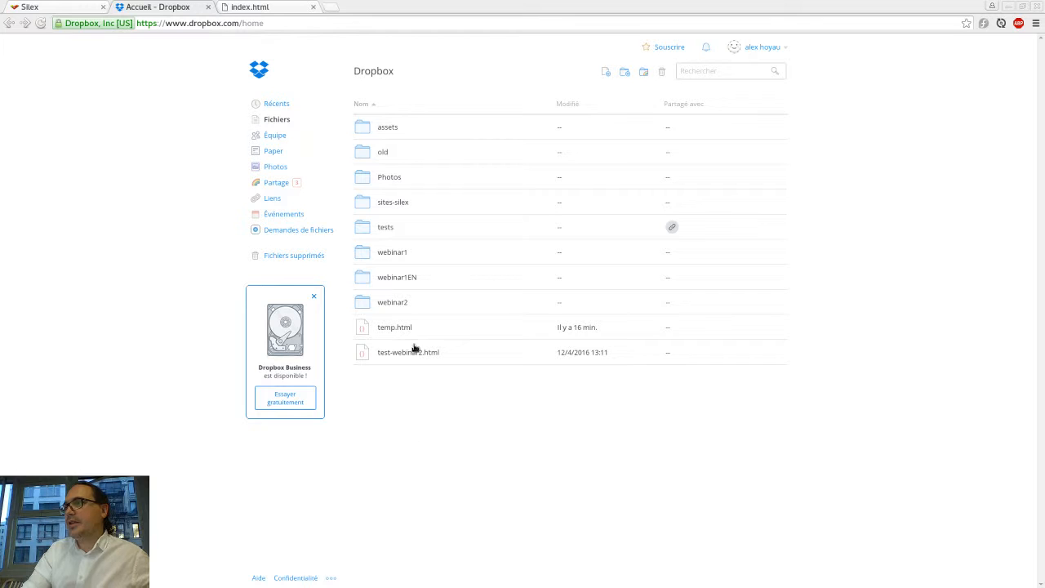
pyautogui.click(407, 276)
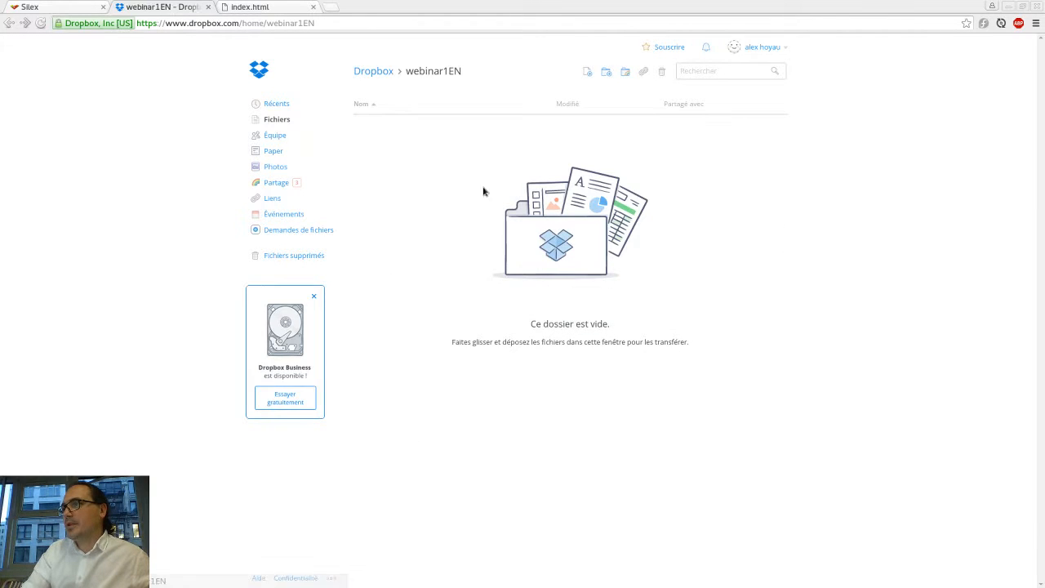
pyautogui.hotkey('alt', 'Tab')
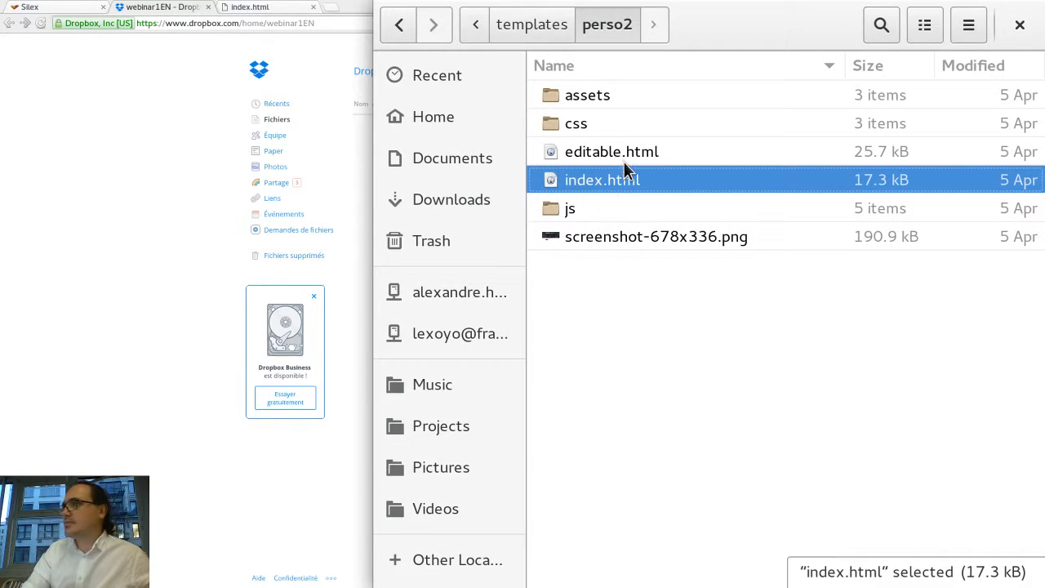
pyautogui.click(605, 297)
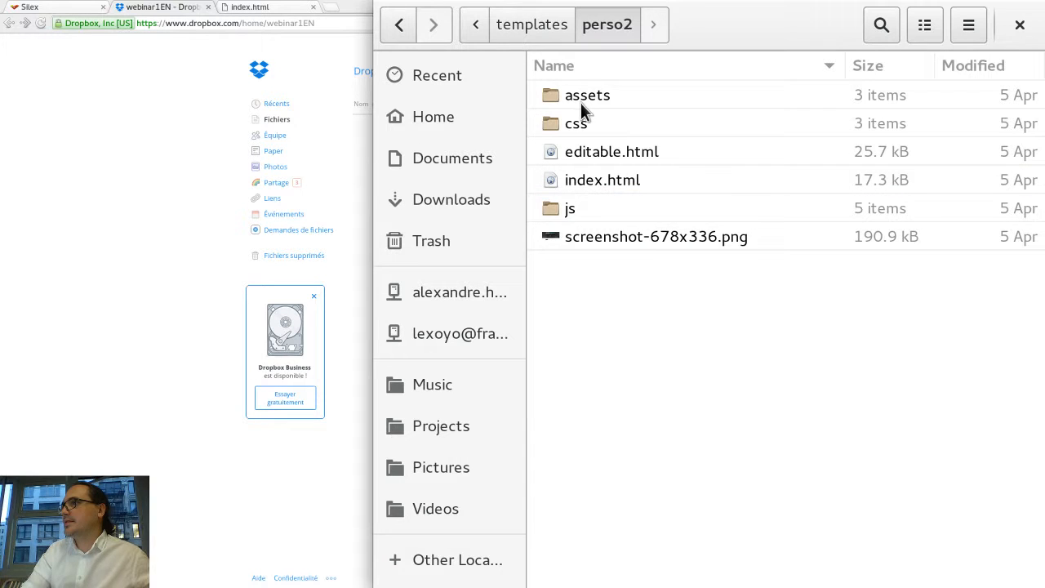
pyautogui.hotkey('ctrl', 'a')
pyautogui.moveTo(579, 145); pyautogui.dragTo(546, 317)
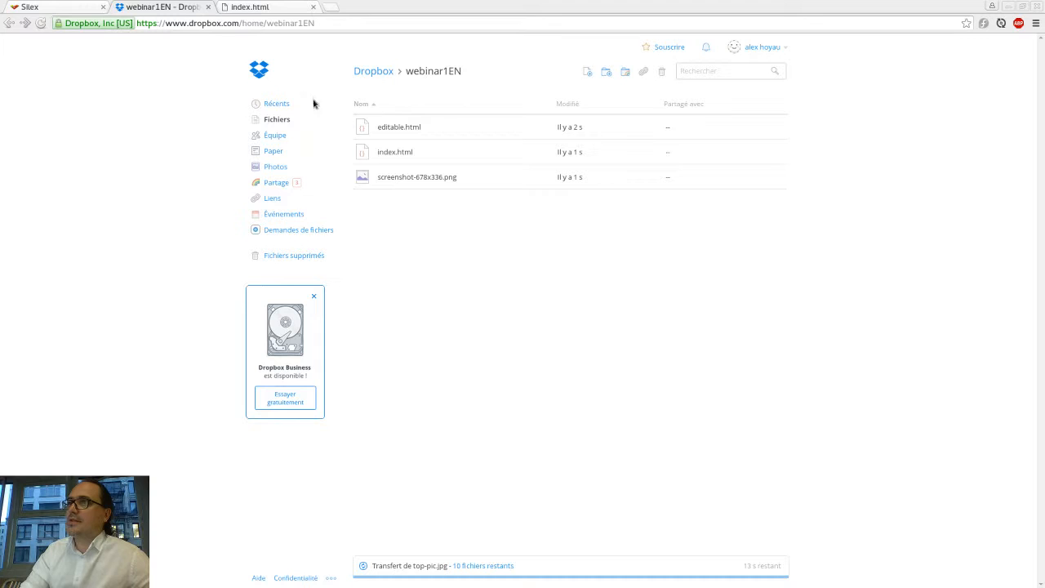
# Step: Open editable.html from the Dropbox webinar1EN folder in the Silex editor
pyautogui.click(38, 7)
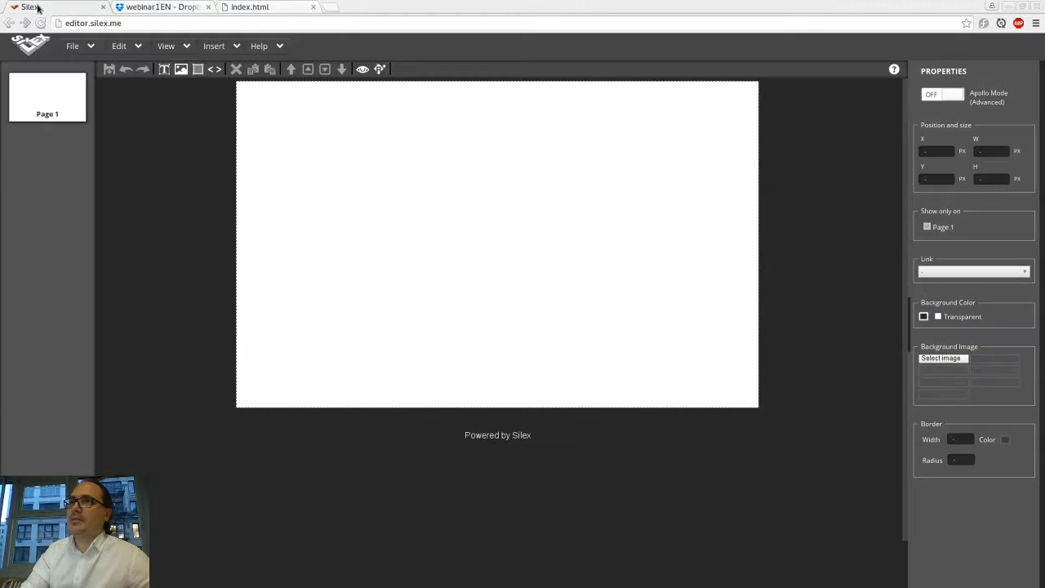
pyautogui.click(91, 46)
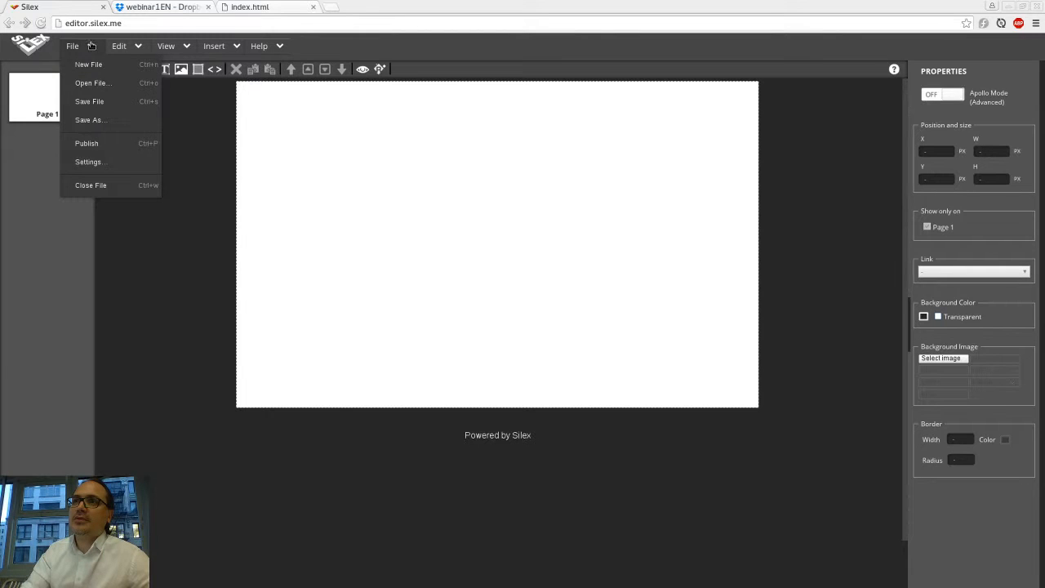
pyautogui.click(98, 87)
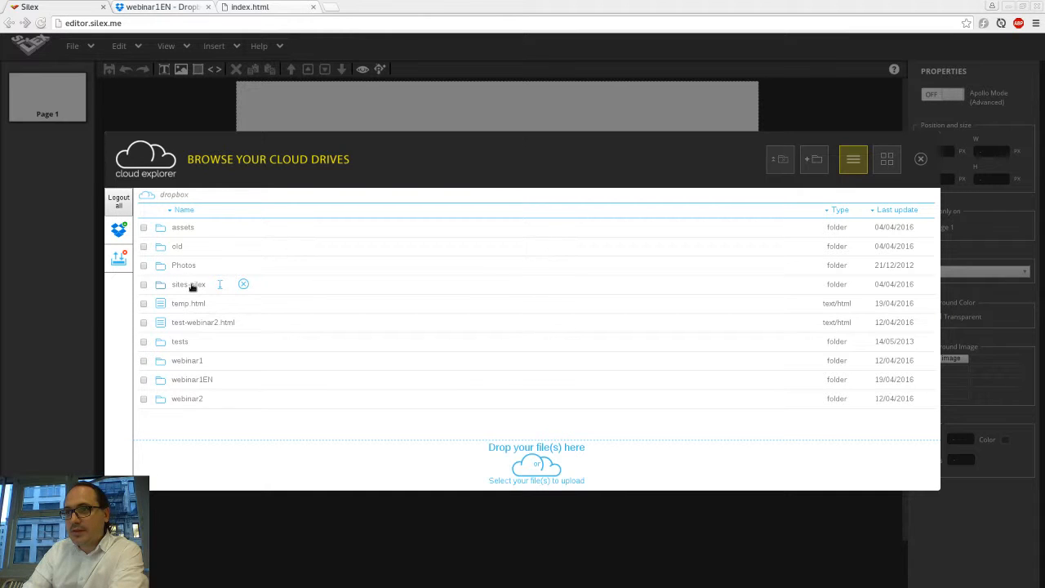
pyautogui.click(187, 381)
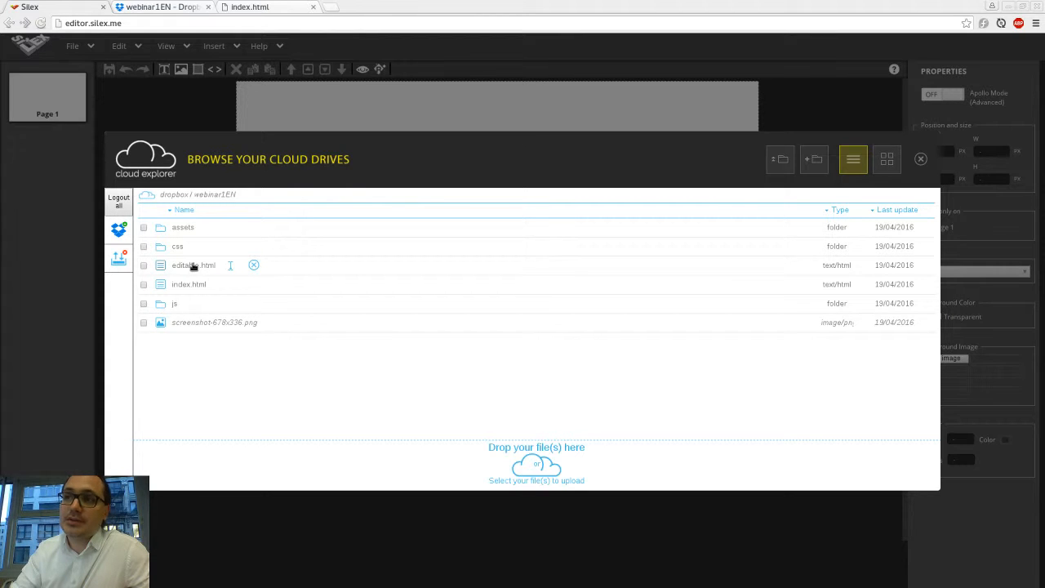
pyautogui.click(194, 265)
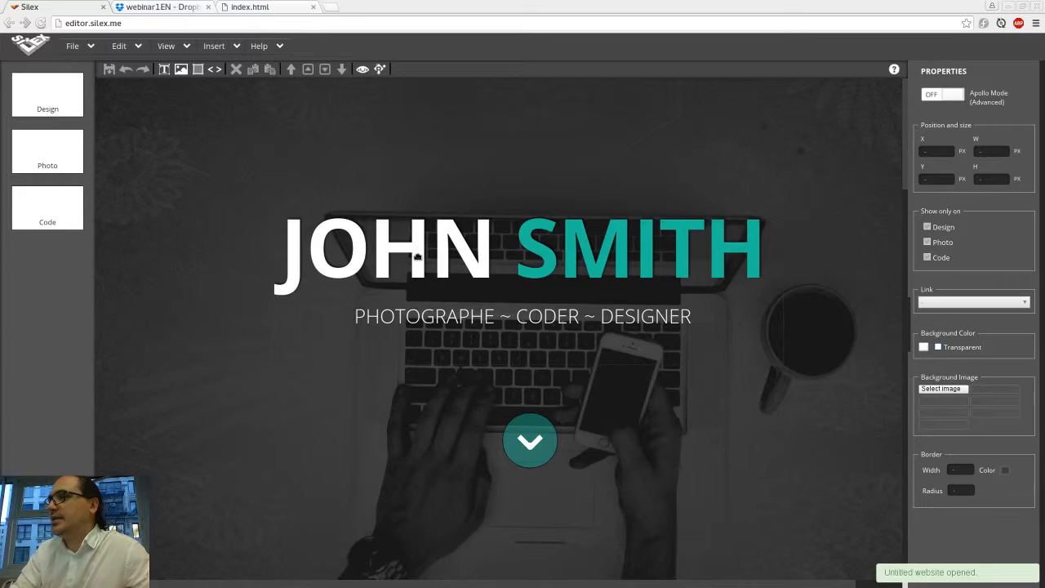
# Step: Examine the opened template by scrolling it and switching between its Design, Photo and Code pages
pyautogui.scroll(-5, 417, 256)
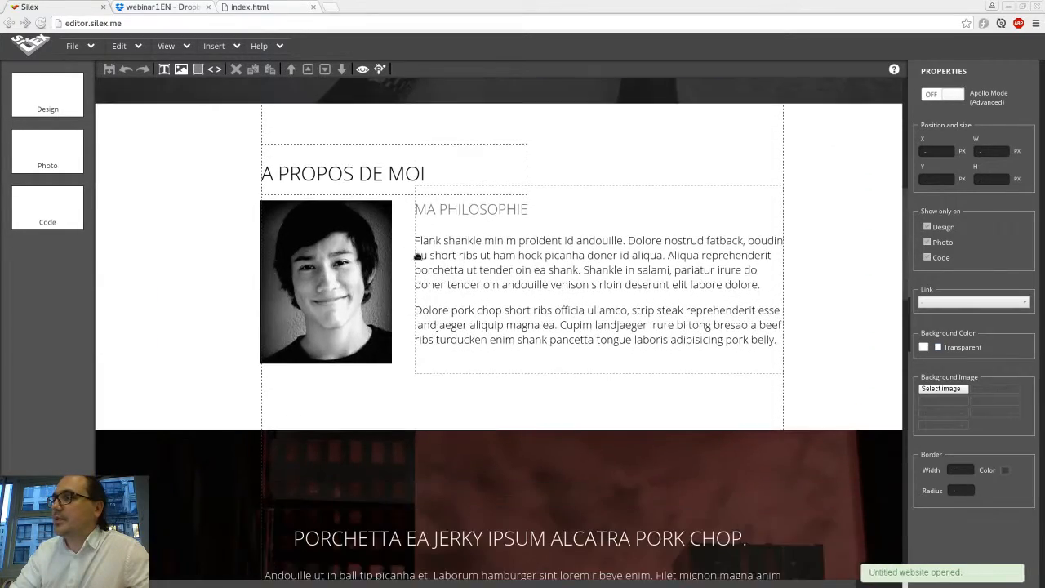
pyautogui.scroll(-10, 417, 257)
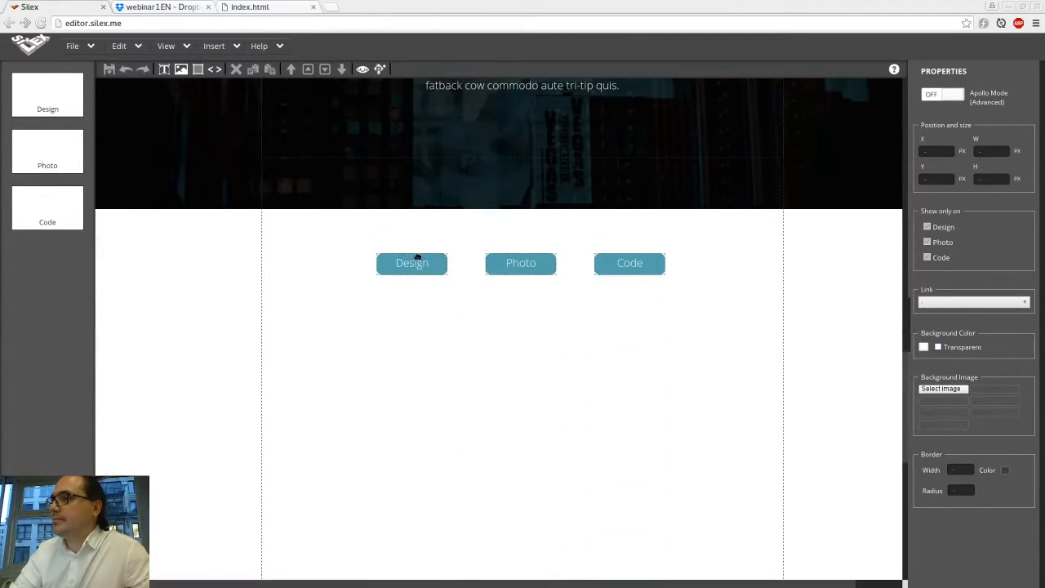
pyautogui.scroll(10, 417, 256)
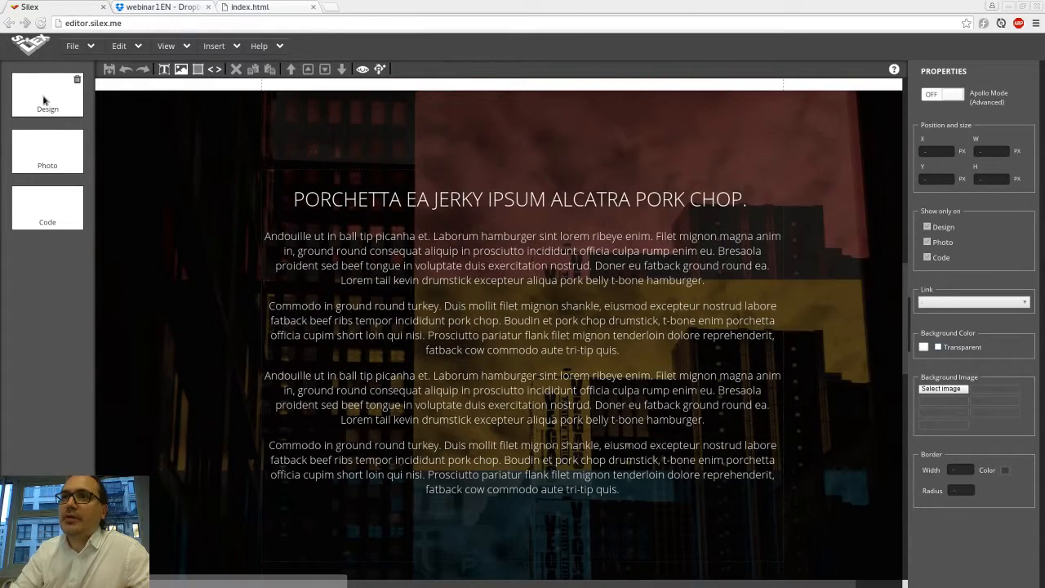
pyautogui.click(43, 147)
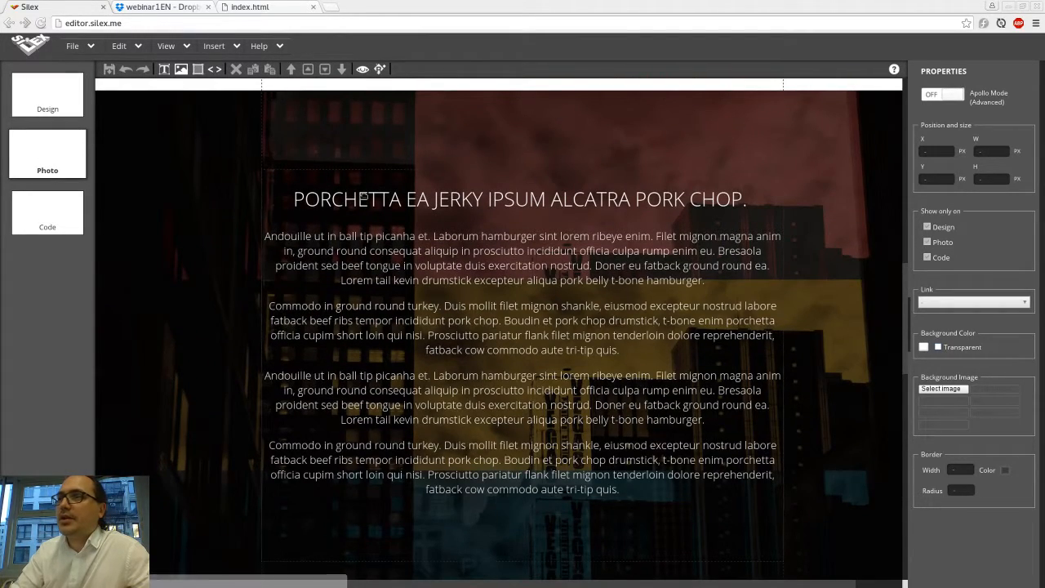
pyautogui.scroll(-10, 364, 194)
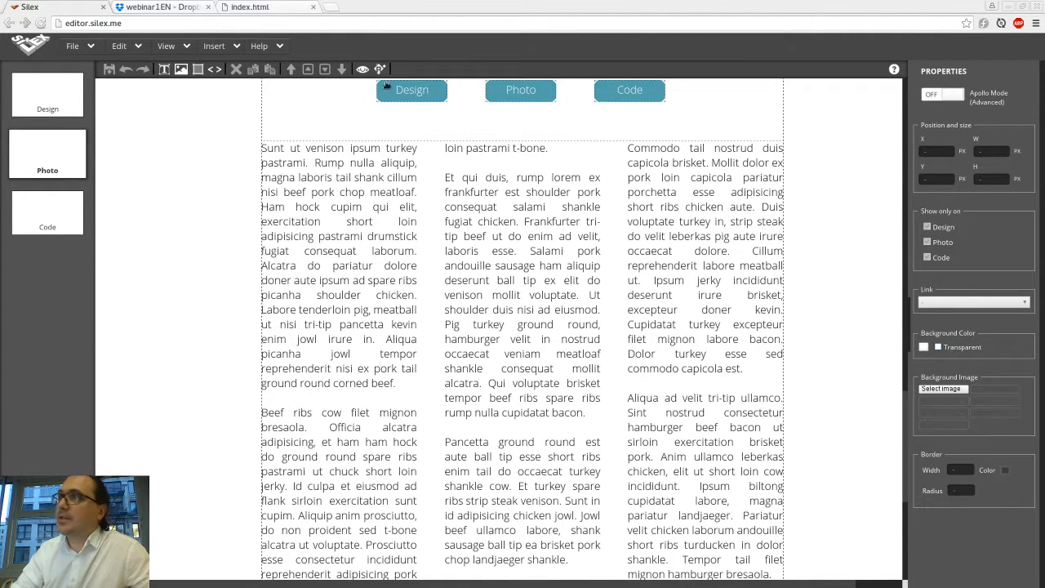
pyautogui.click(45, 96)
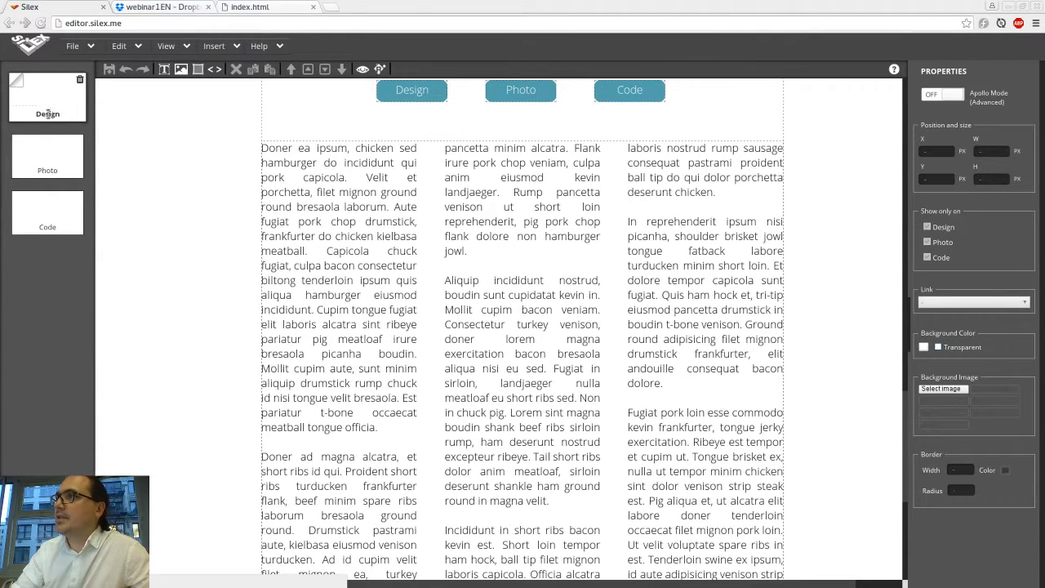
pyautogui.click(45, 157)
pyautogui.click(43, 198)
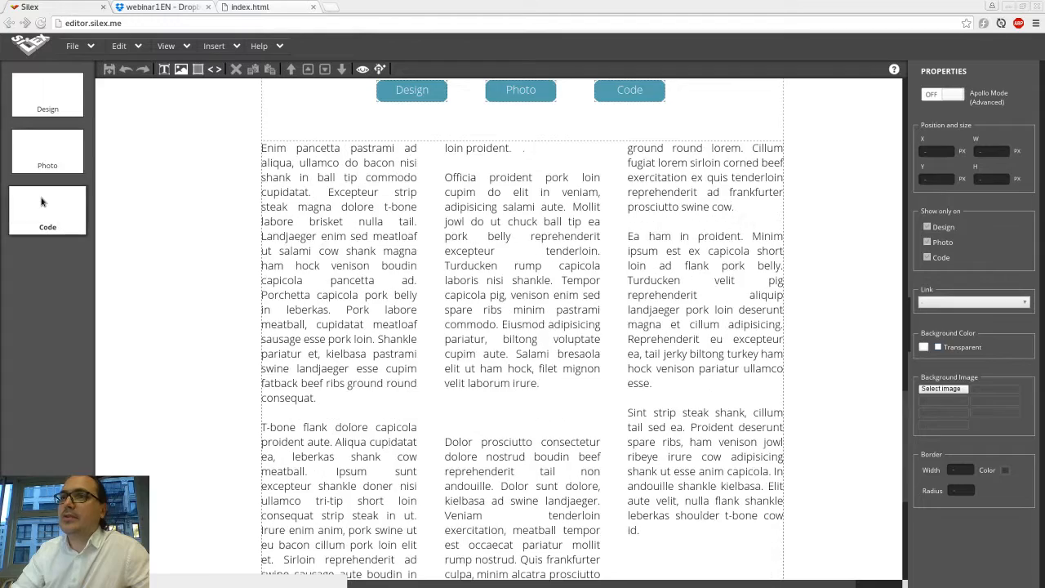
pyautogui.scroll(7, 400, 233)
pyautogui.scroll(8, 447, 248)
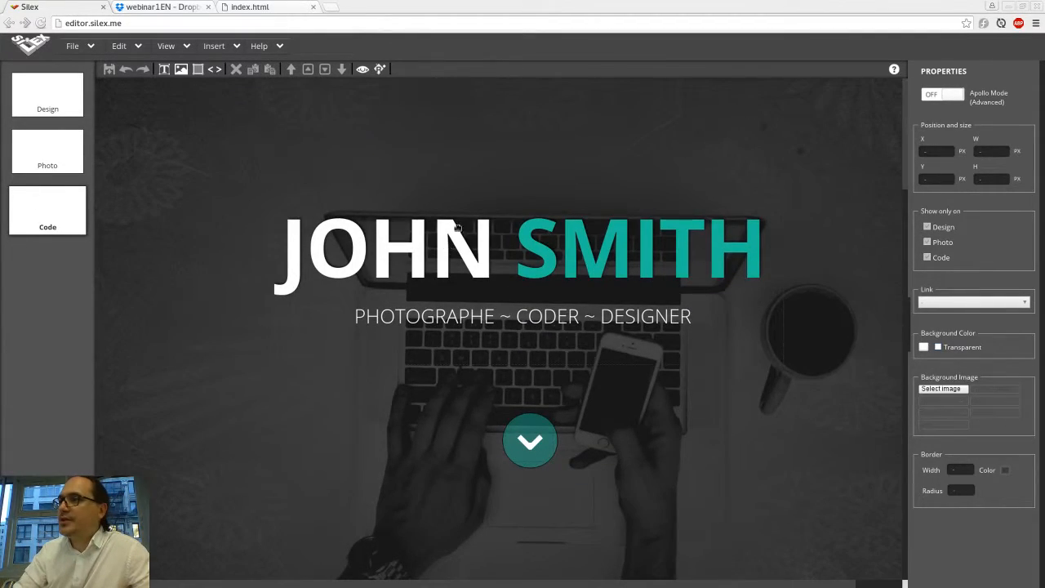
# Step: Select the JOHN SMITH title container at the top of the page
pyautogui.click(503, 247)
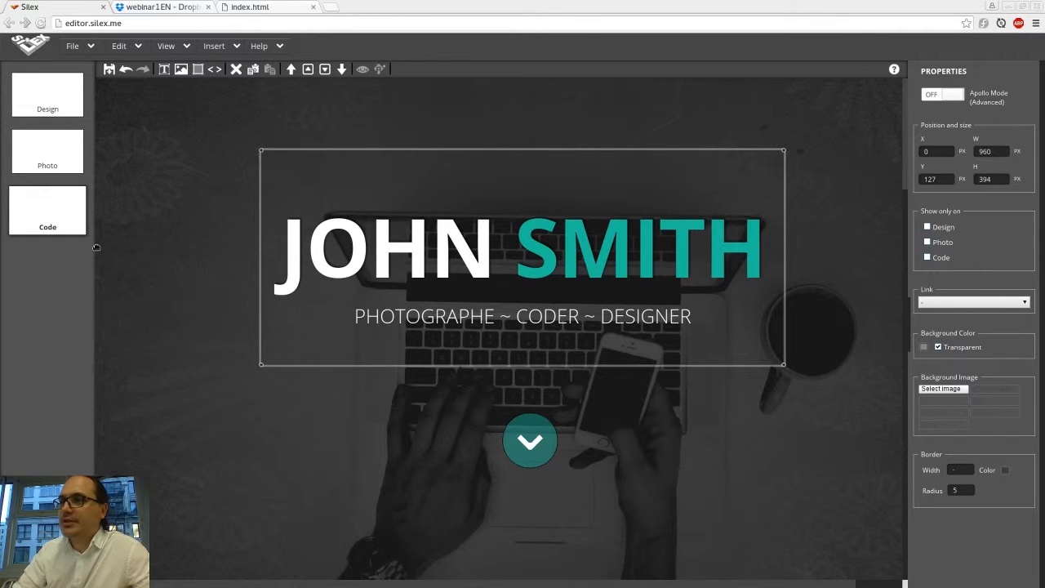
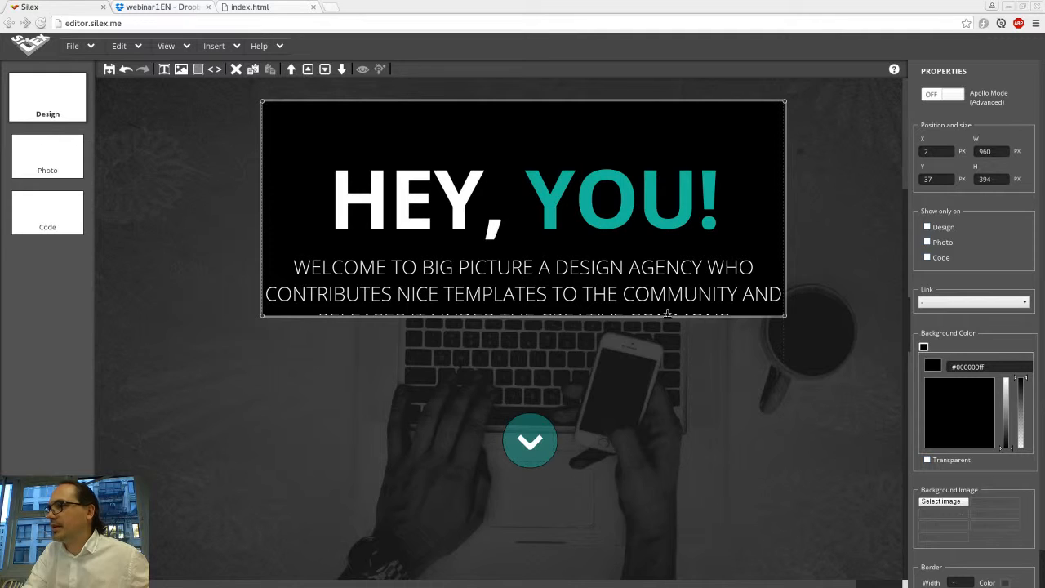
# Step: Stretch the title container down to about 537 px tall and make its background transparent
pyautogui.moveTo(668, 313); pyautogui.dragTo(673, 392)
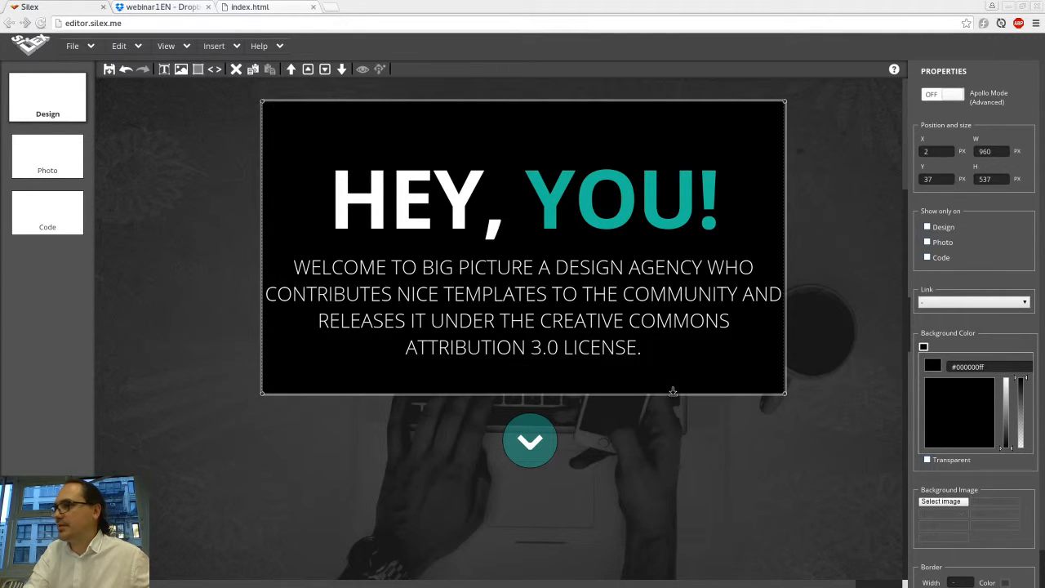
pyautogui.click(927, 461)
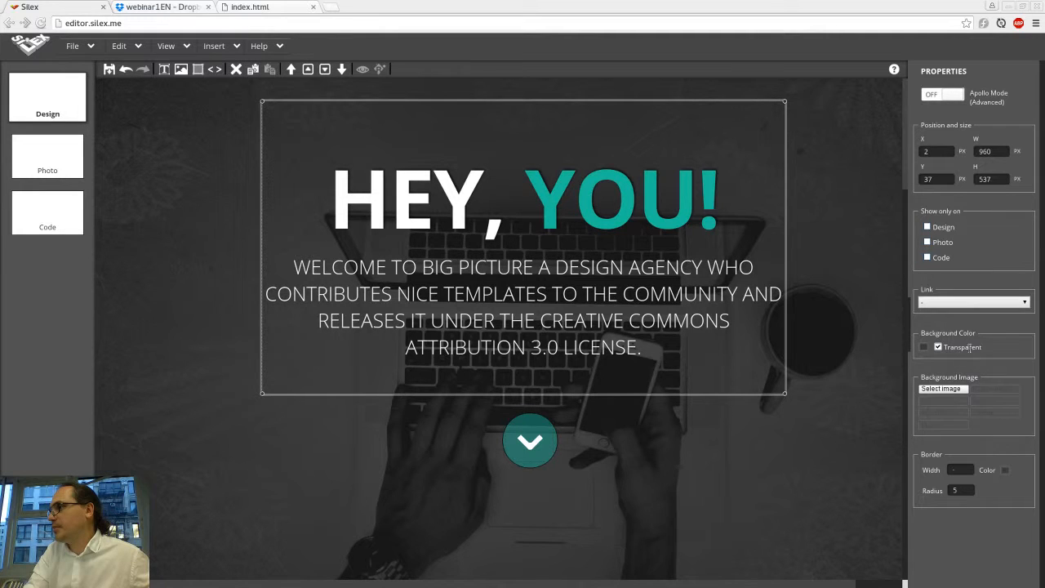
pyautogui.rightClick(457, 290)
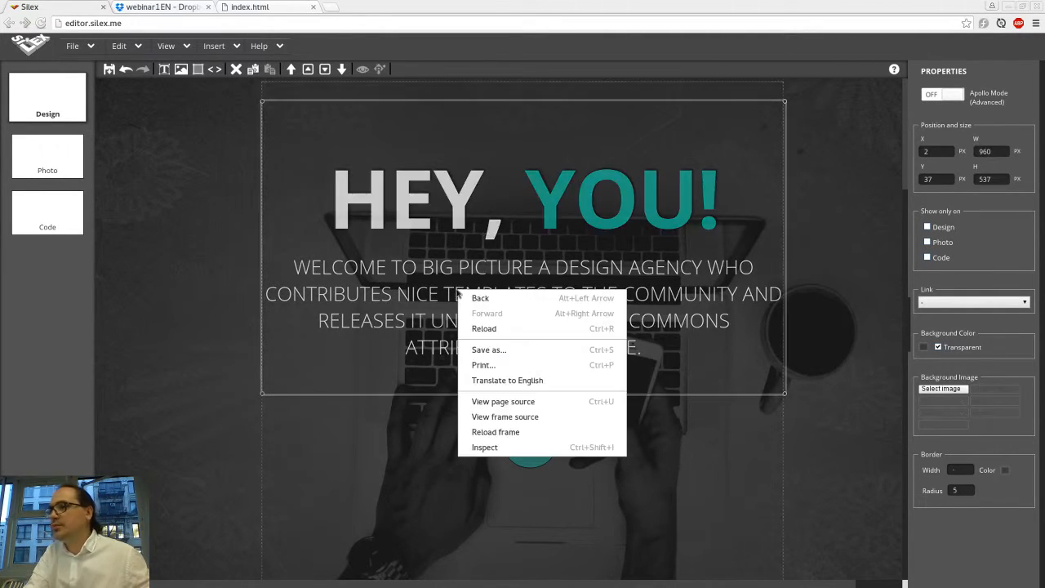
pyautogui.click(893, 281)
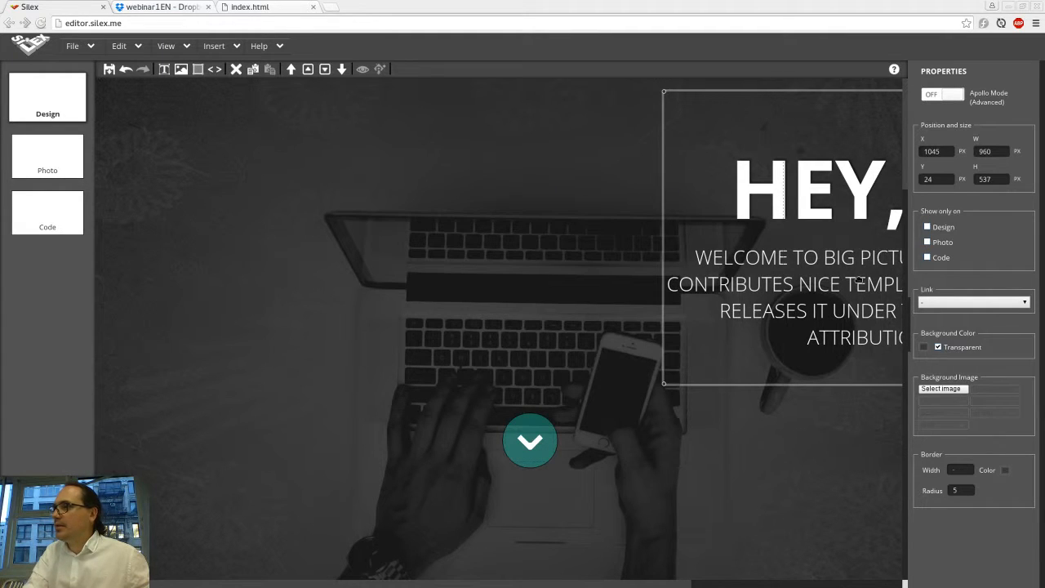
pyautogui.click(540, 277)
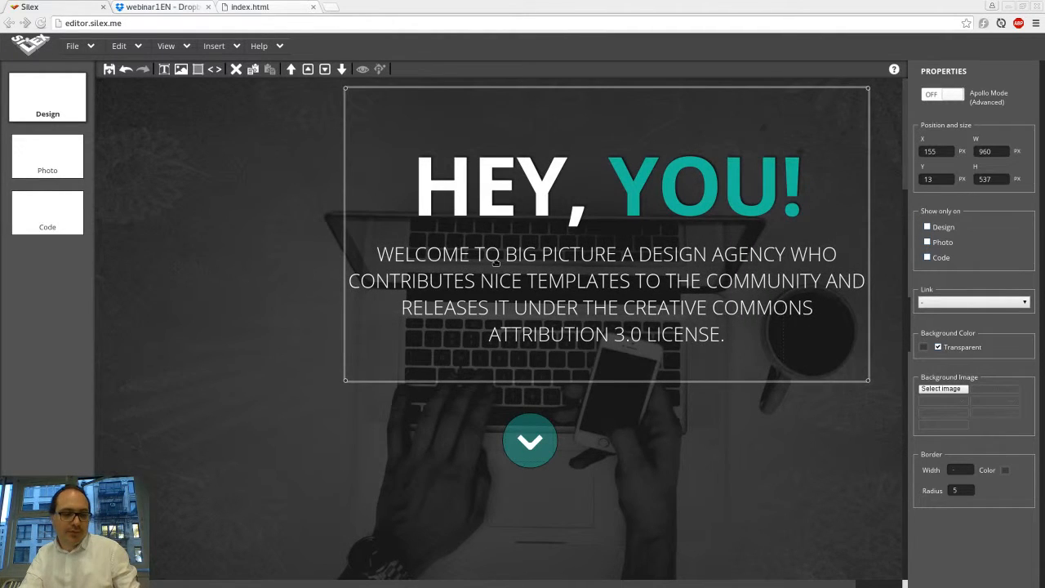
pyautogui.hotkey('ctrl', 'z')
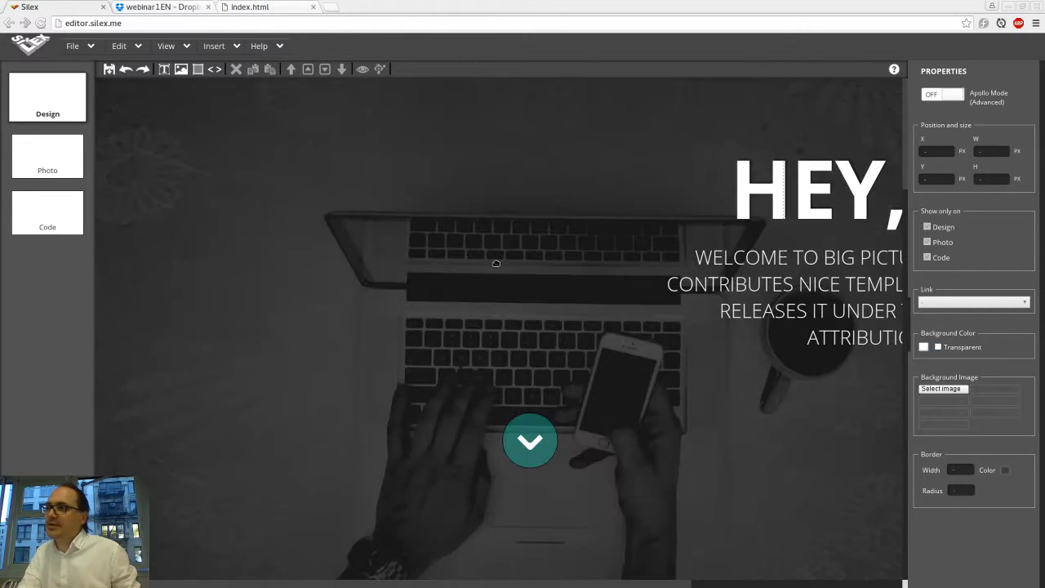
# Step: Rename the A PROPOS DE MOI heading in the section below to WHAT I DO
pyautogui.scroll(-3, 501, 268)
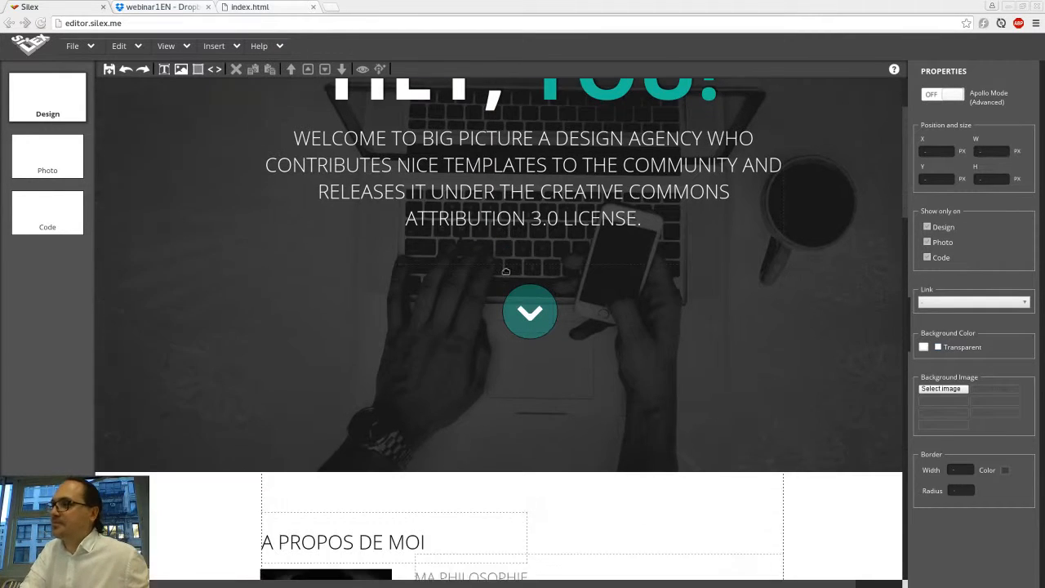
pyautogui.scroll(-3, 507, 274)
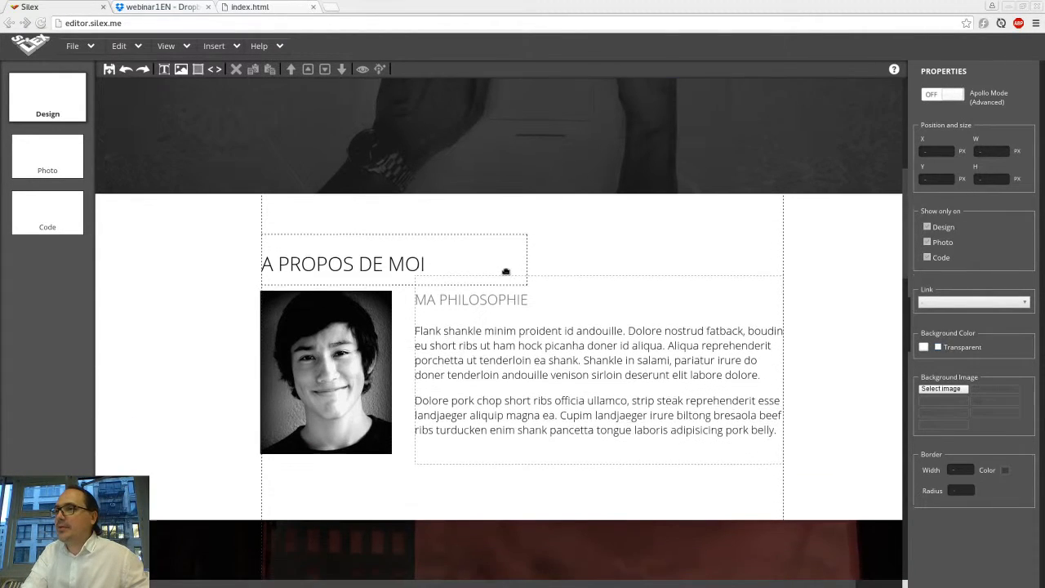
pyautogui.click(360, 235)
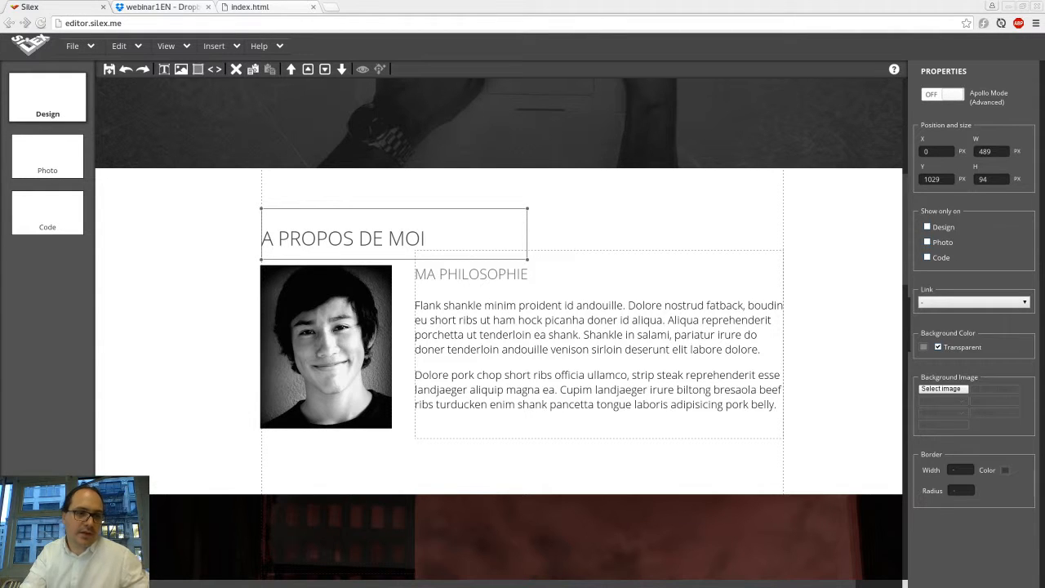
pyautogui.press('Return')
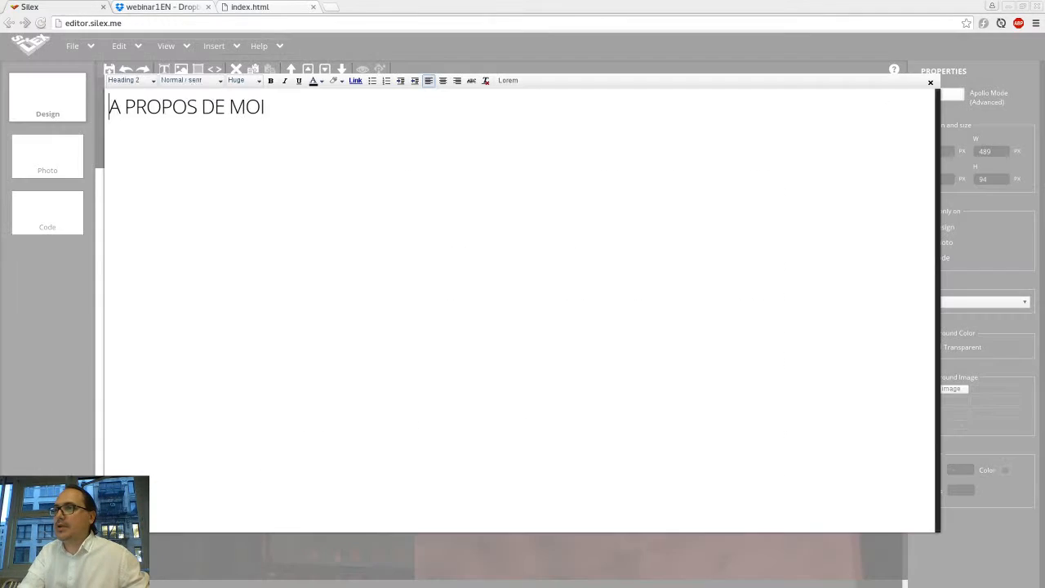
pyautogui.hotkey('ctrl', 'a')
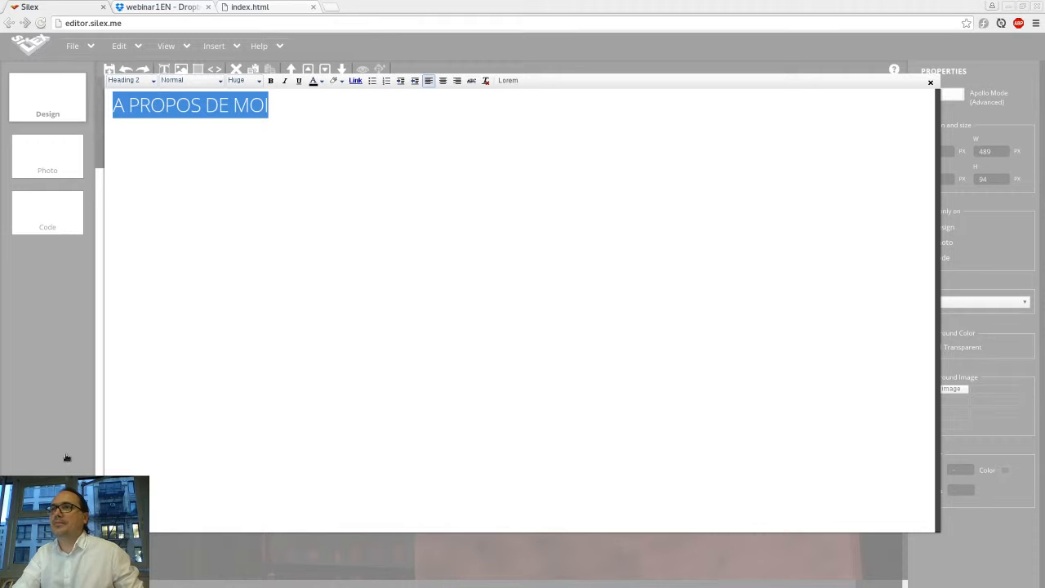
pyautogui.write('WHAT I DO')
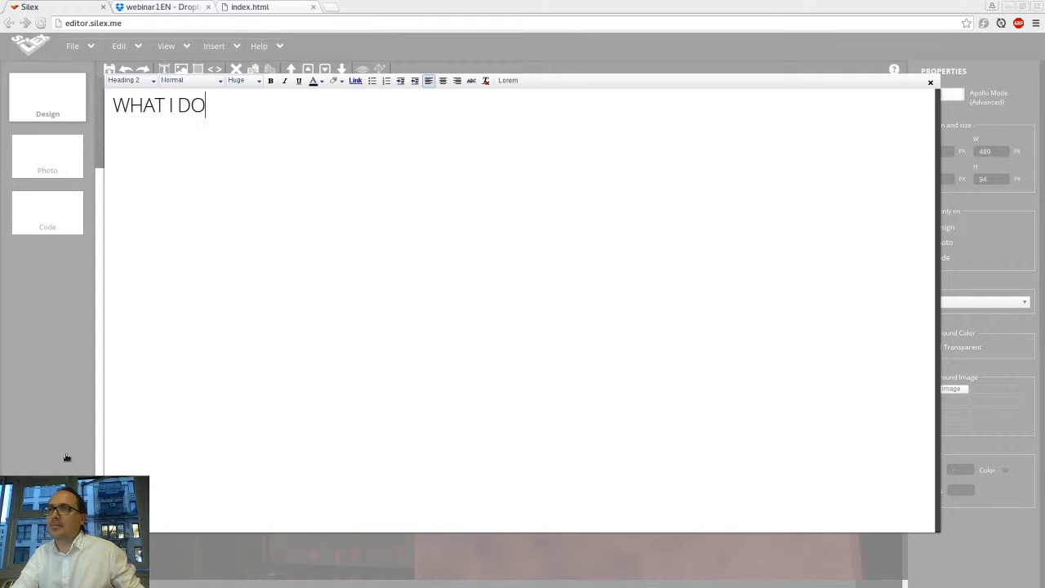
pyautogui.click(52, 230)
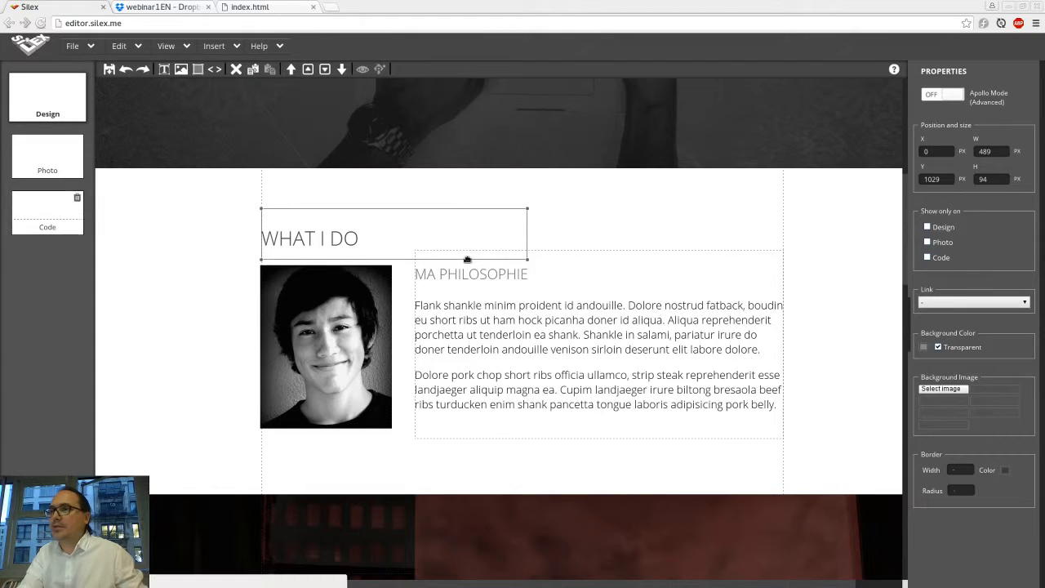
# Step: Change the MA PHILOSOPHIE subheading of the text block to OUR DESIGN
pyautogui.click(537, 278)
pyautogui.doubleClick(537, 278)
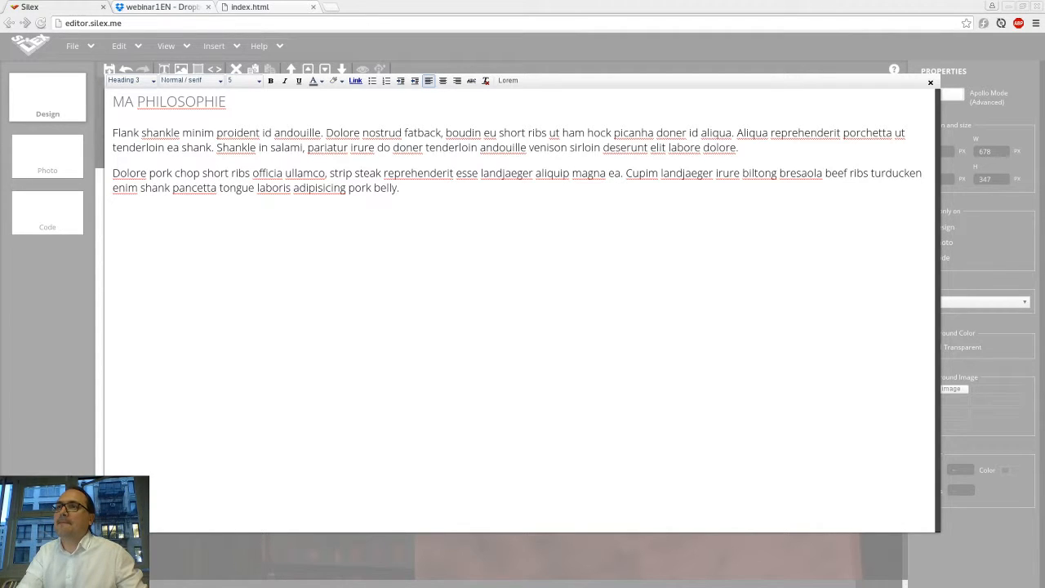
pyautogui.moveTo(226, 101); pyautogui.dragTo(111, 103)
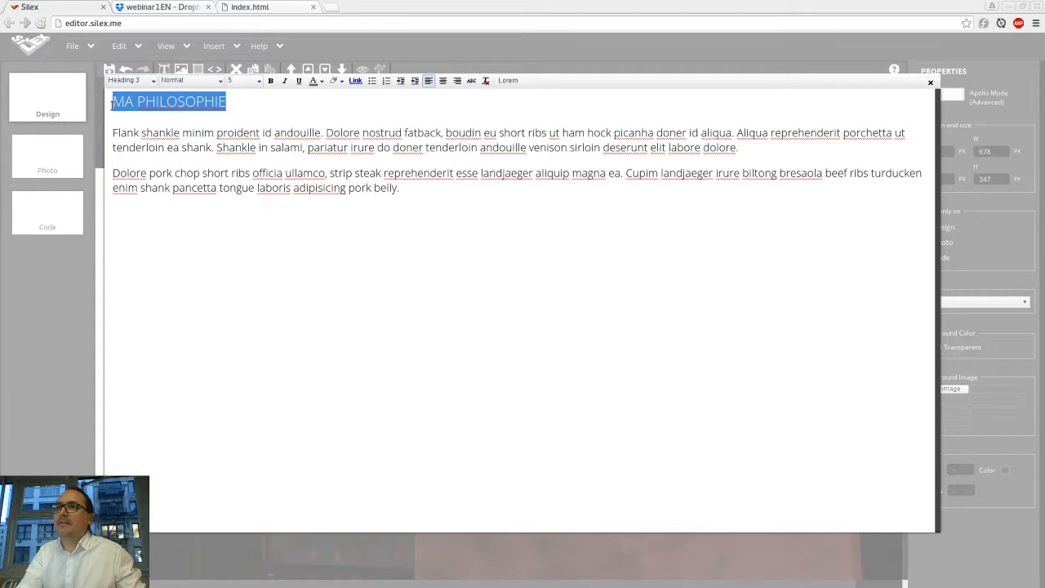
pyautogui.write('OUR DESIGN')
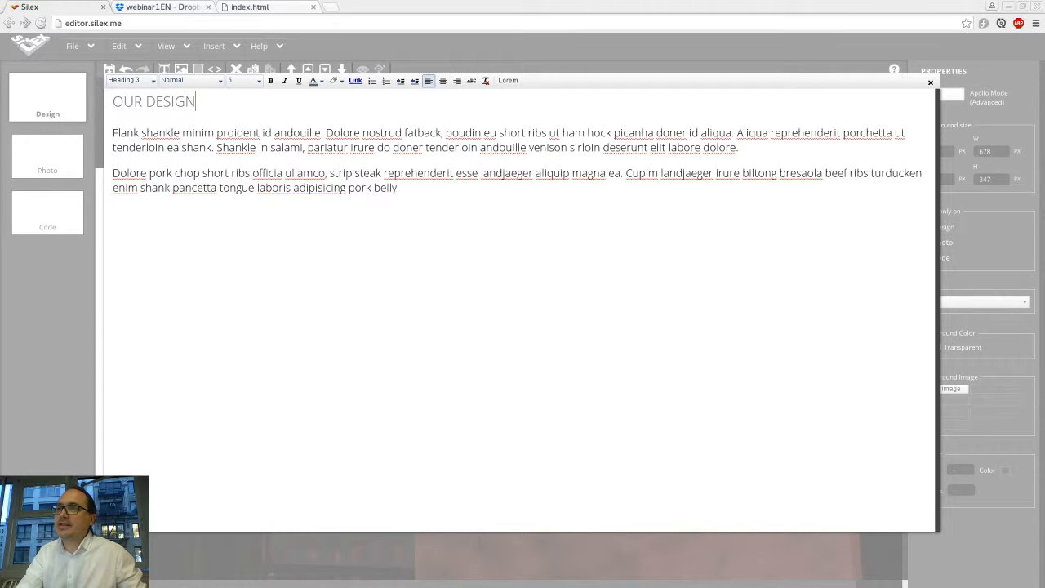
# Step: Replace the block's paragraphs with the pasted welcome text and narrow the block to about 505 px wide
pyautogui.moveTo(112, 132); pyautogui.dragTo(399, 188)
pyautogui.hotkey('ctrl', 'v')
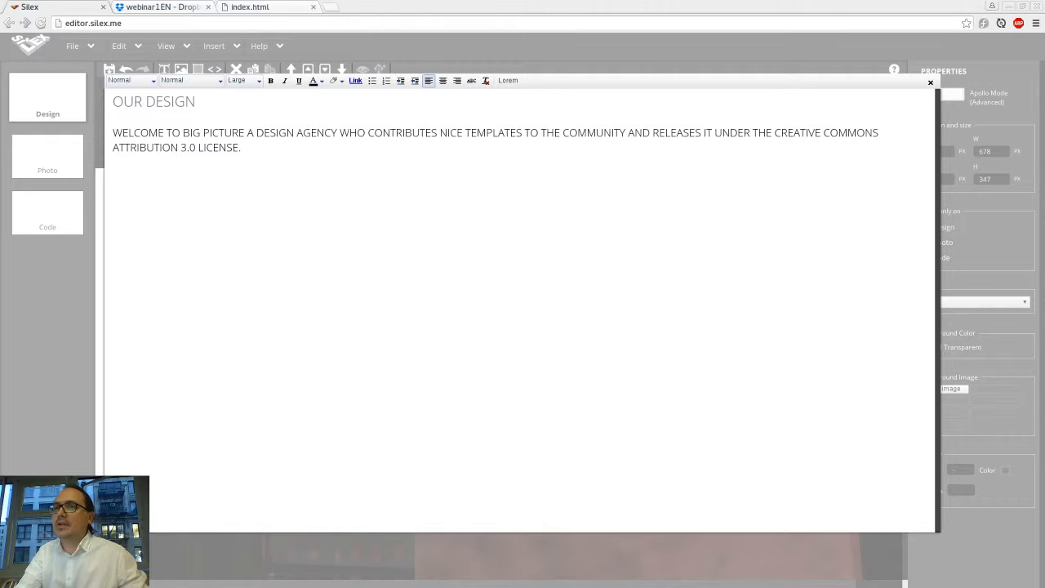
pyautogui.click(29, 369)
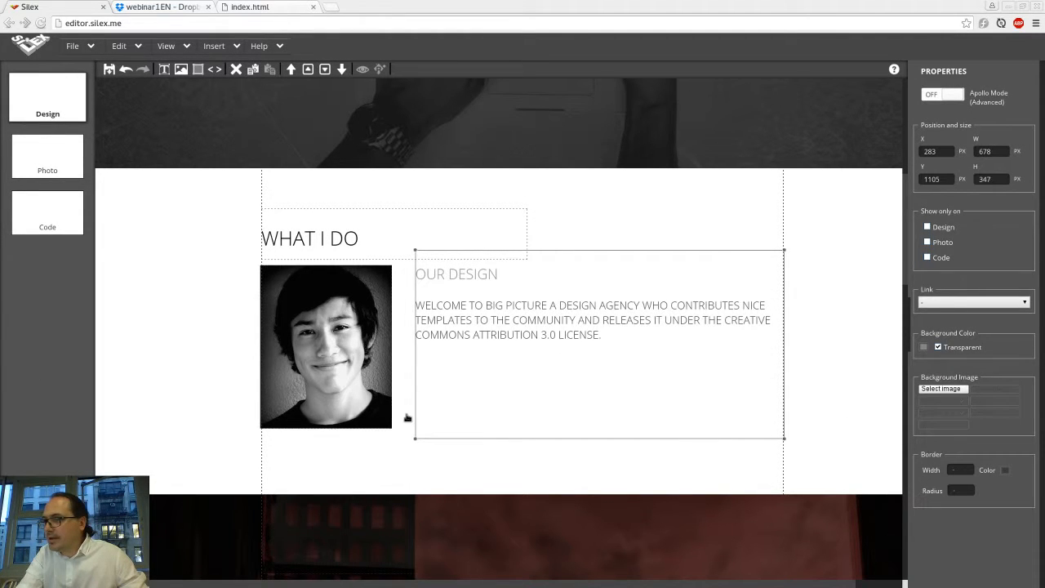
pyautogui.moveTo(417, 414); pyautogui.dragTo(511, 418)
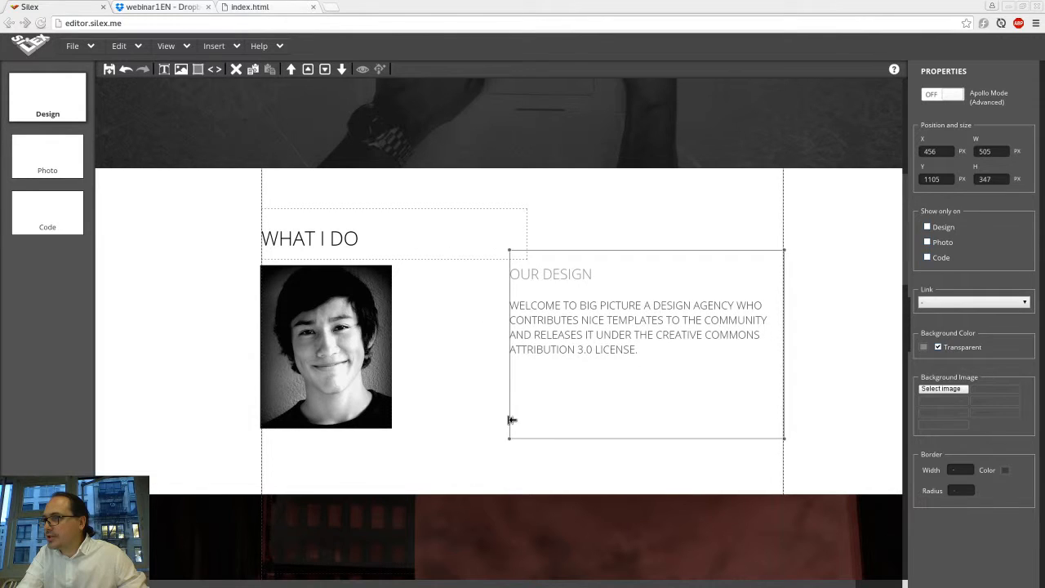
# Step: Replace the portrait with digital-agency-eng-2.jpg uploaded into the assets folder, and enlarge it to about 484 × 318 px
pyautogui.click(321, 372)
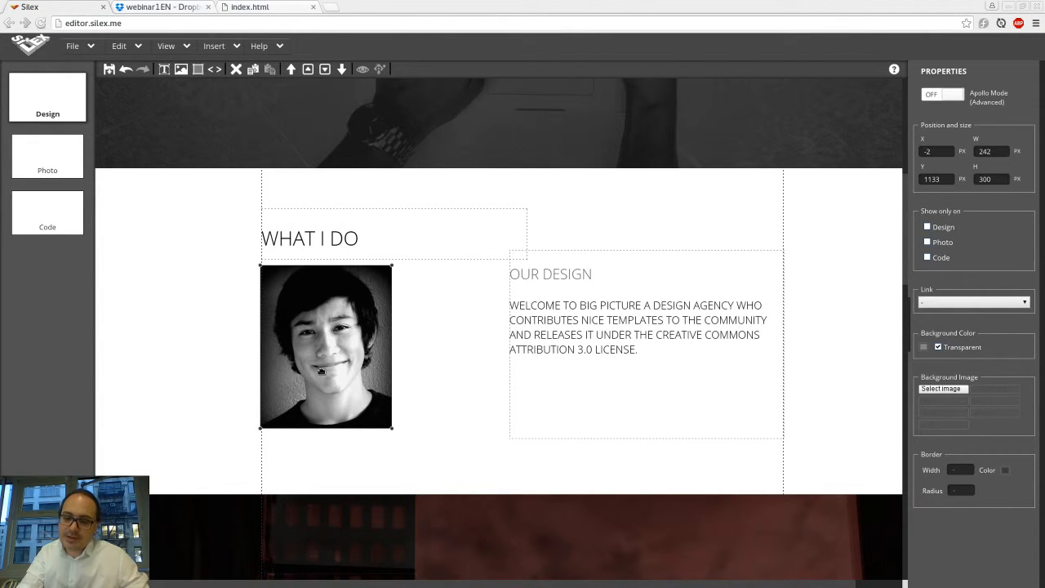
pyautogui.doubleClick(321, 372)
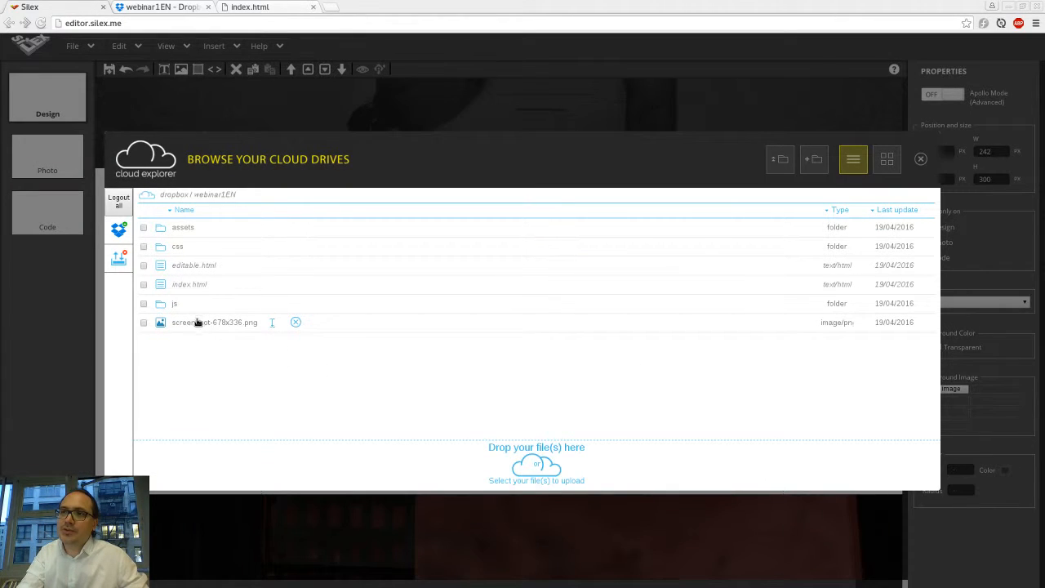
pyautogui.click(181, 228)
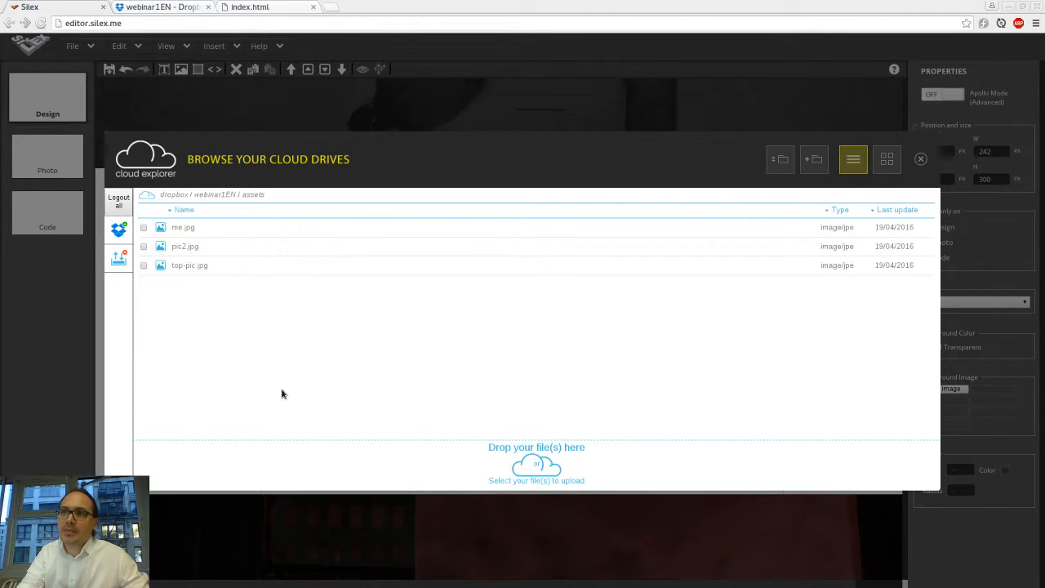
pyautogui.click(537, 482)
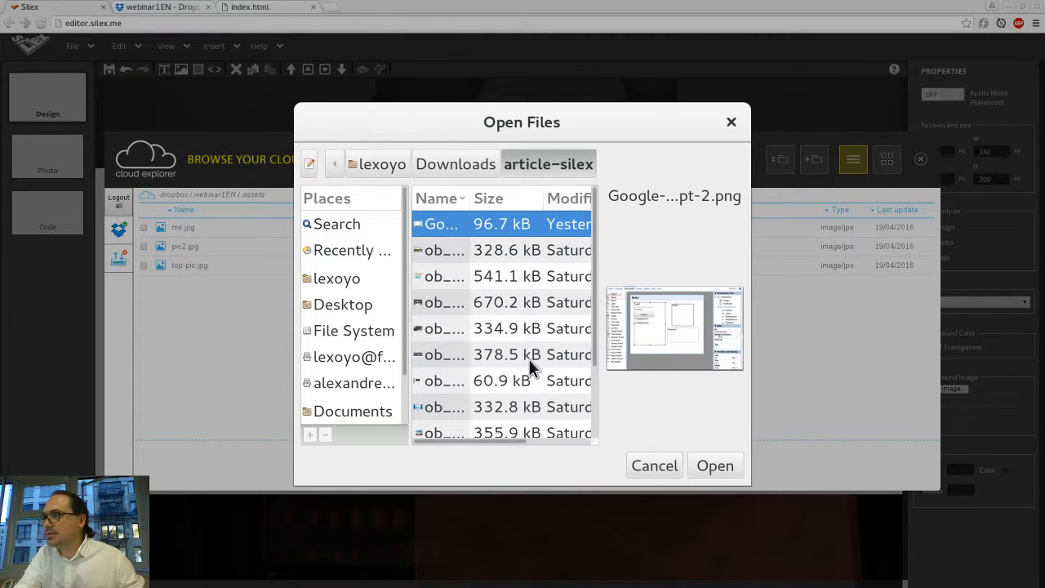
pyautogui.hotkey('alt', 'Up')
pyautogui.press('Down')
pyautogui.press('Down')
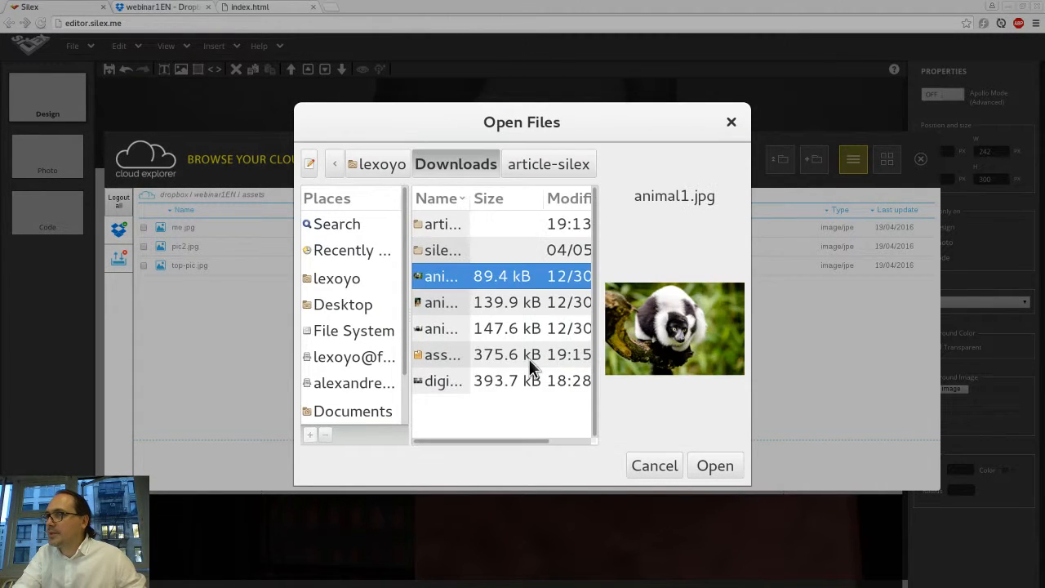
pyautogui.press('Up')
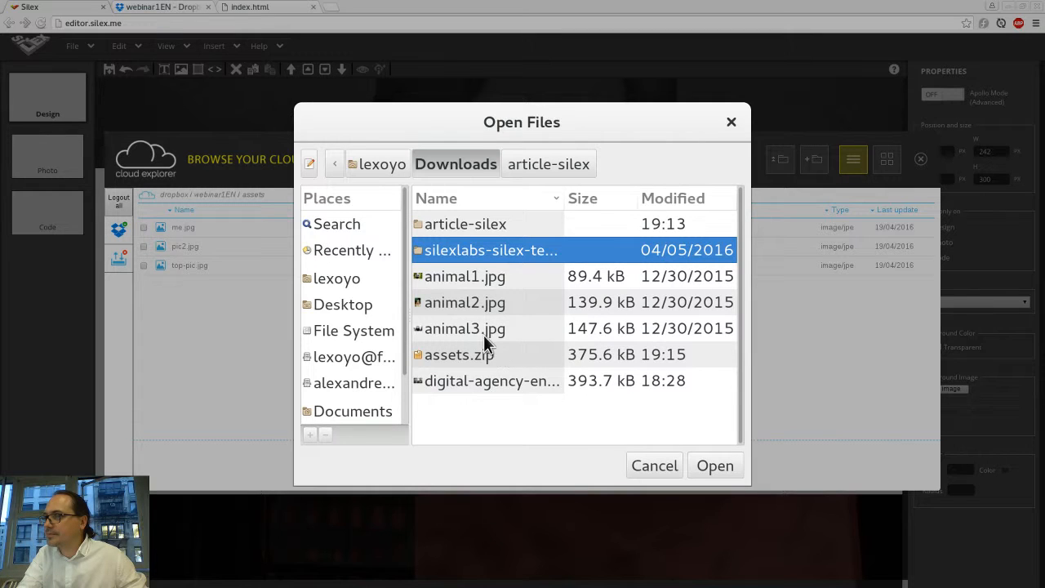
pyautogui.click(455, 381)
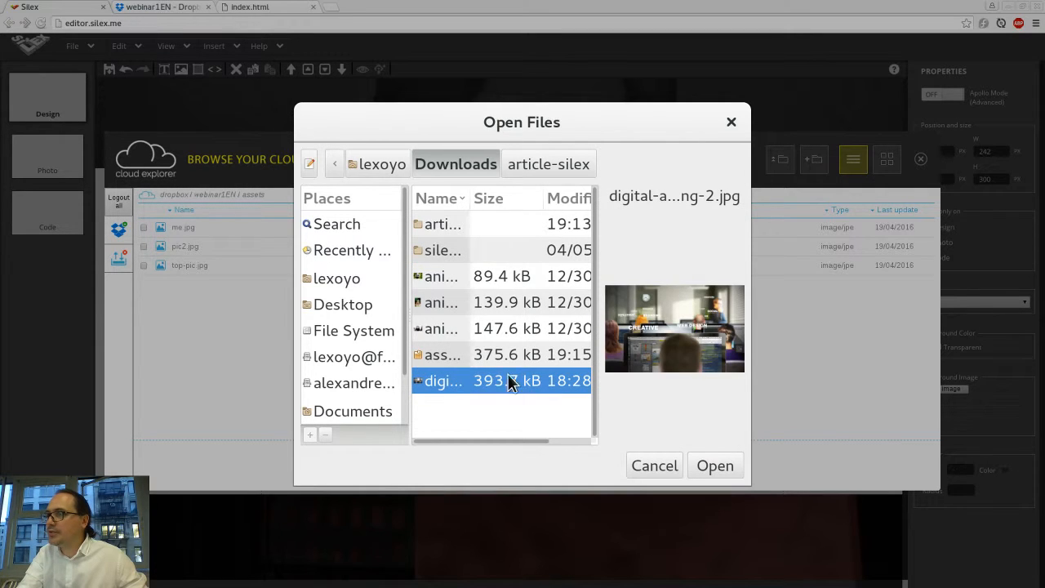
pyautogui.doubleClick(437, 386)
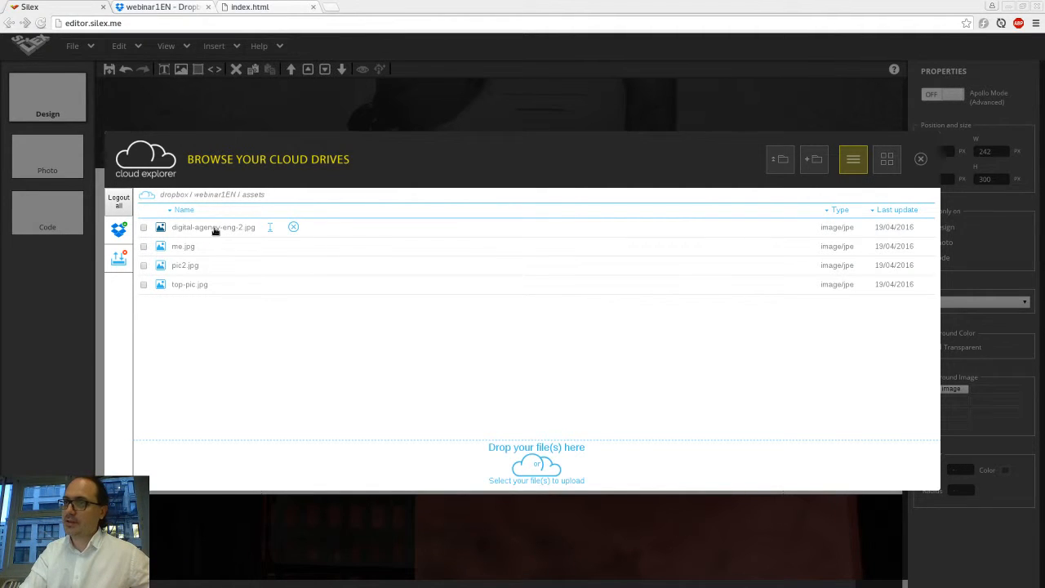
pyautogui.click(214, 231)
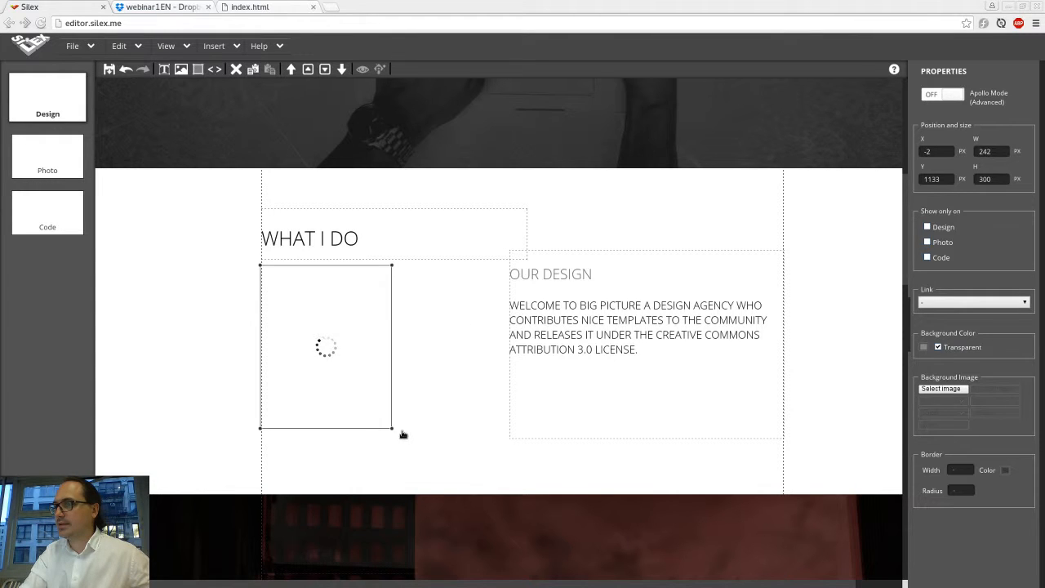
pyautogui.moveTo(389, 425); pyautogui.dragTo(524, 437)
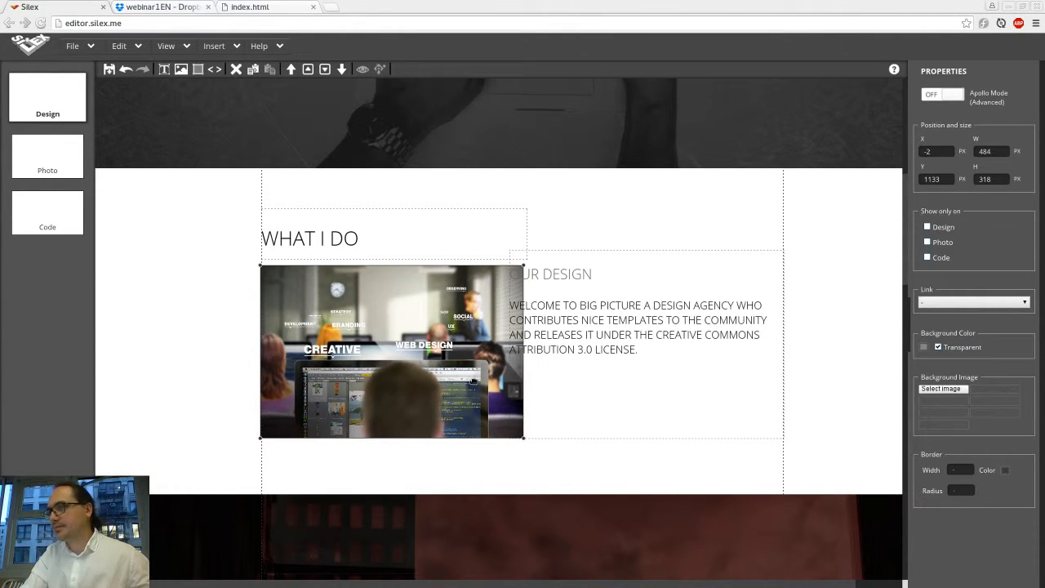
# Step: Narrow the OUR DESIGN text block beside the image to about 444 px wide
pyautogui.click(627, 361)
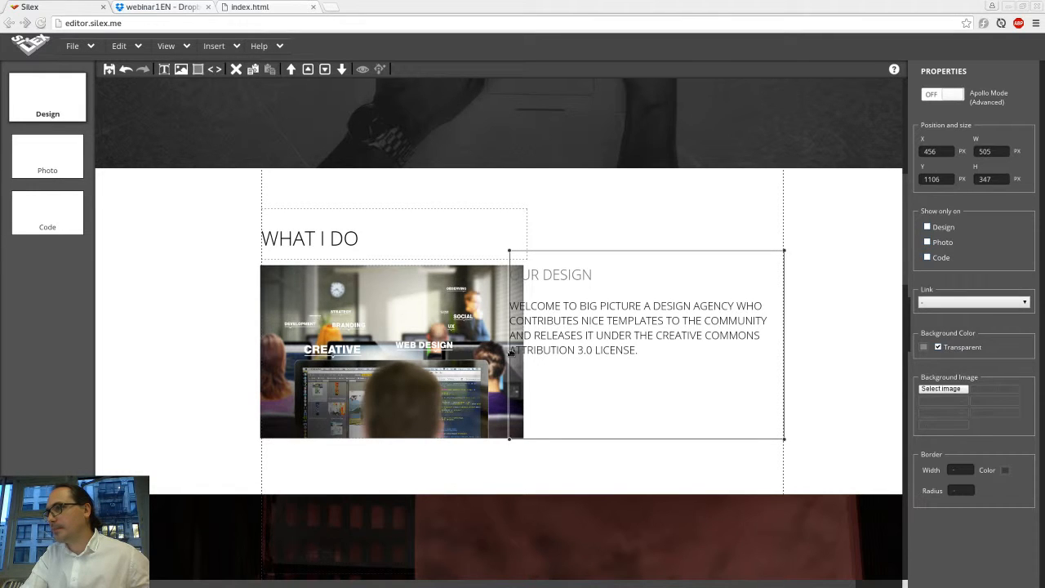
pyautogui.moveTo(510, 353); pyautogui.dragTo(543, 357)
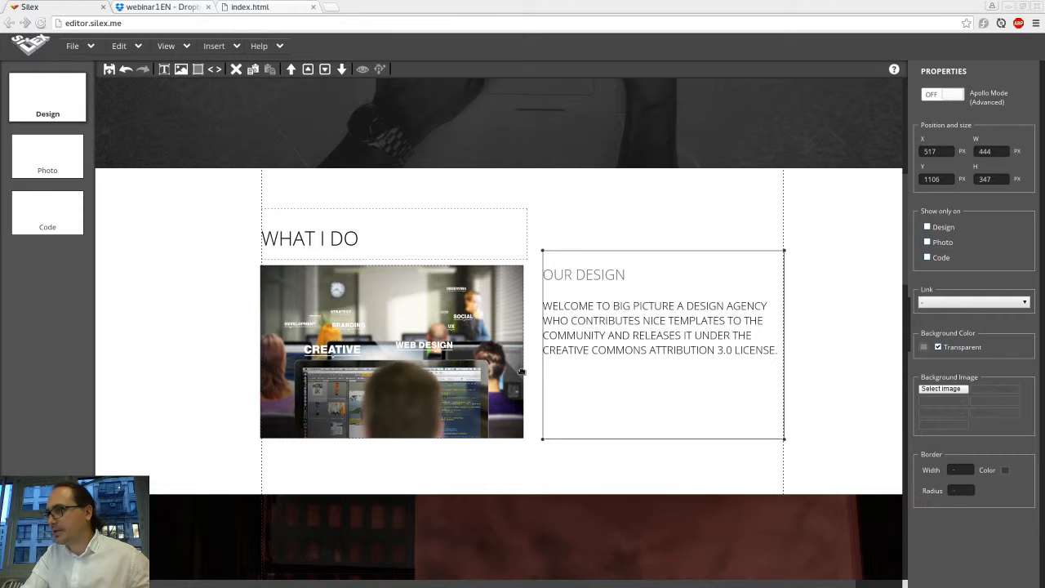
pyautogui.click(845, 330)
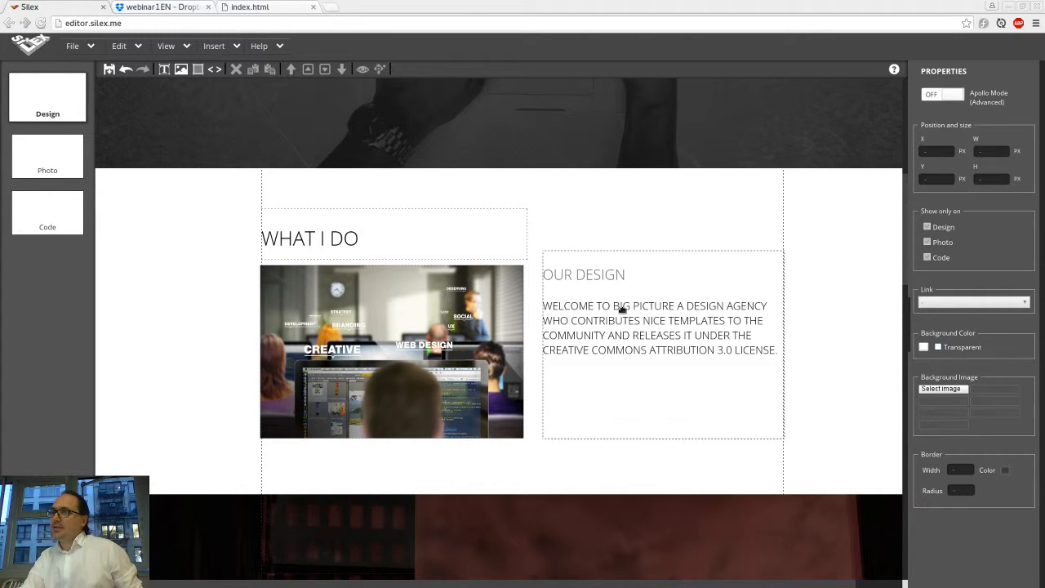
# Step: Save the website and open it in preview
pyautogui.scroll(-3, 621, 329)
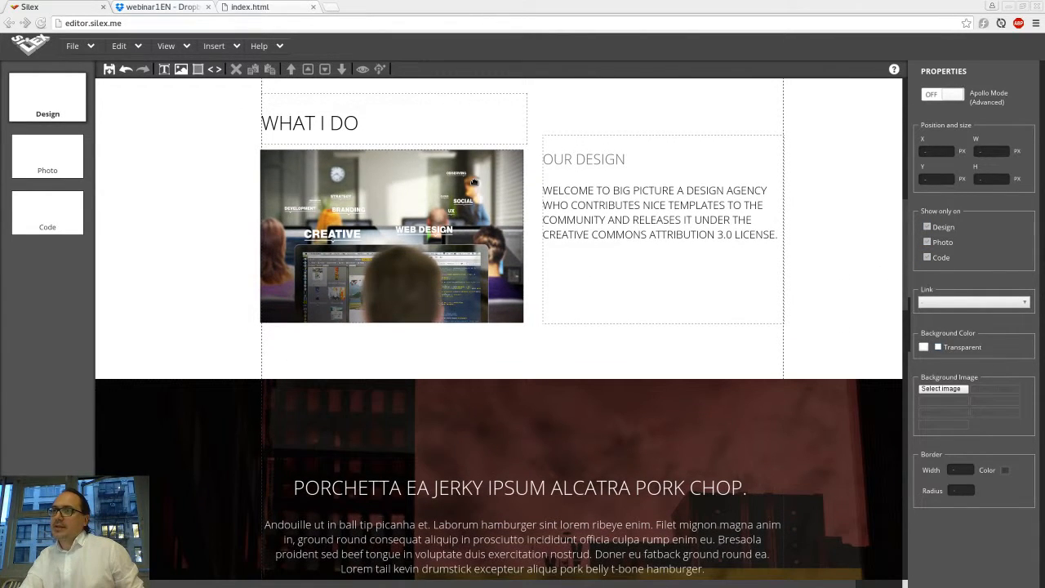
pyautogui.hotkey('ctrl', 's')
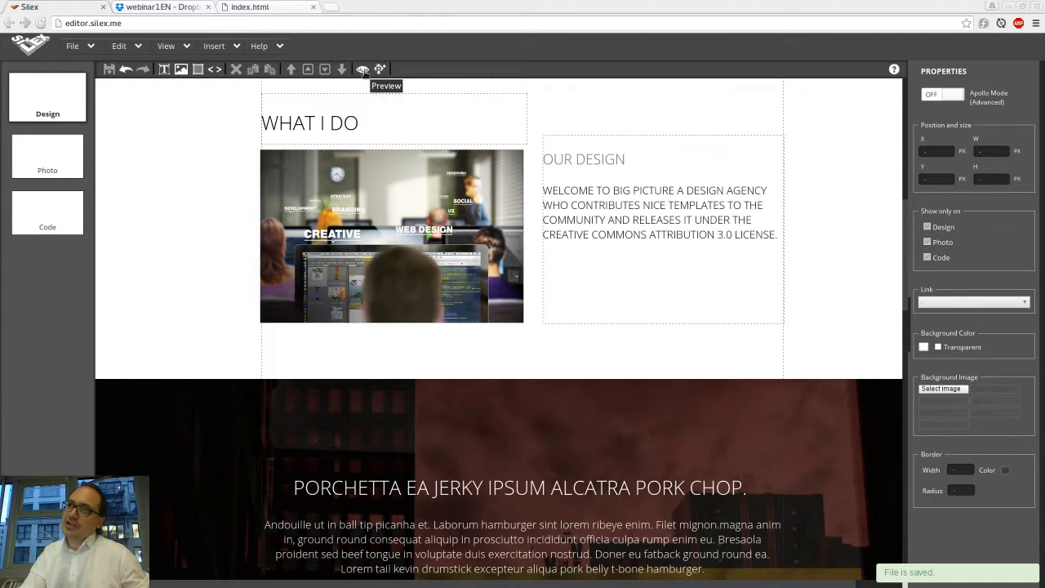
pyautogui.click(362, 69)
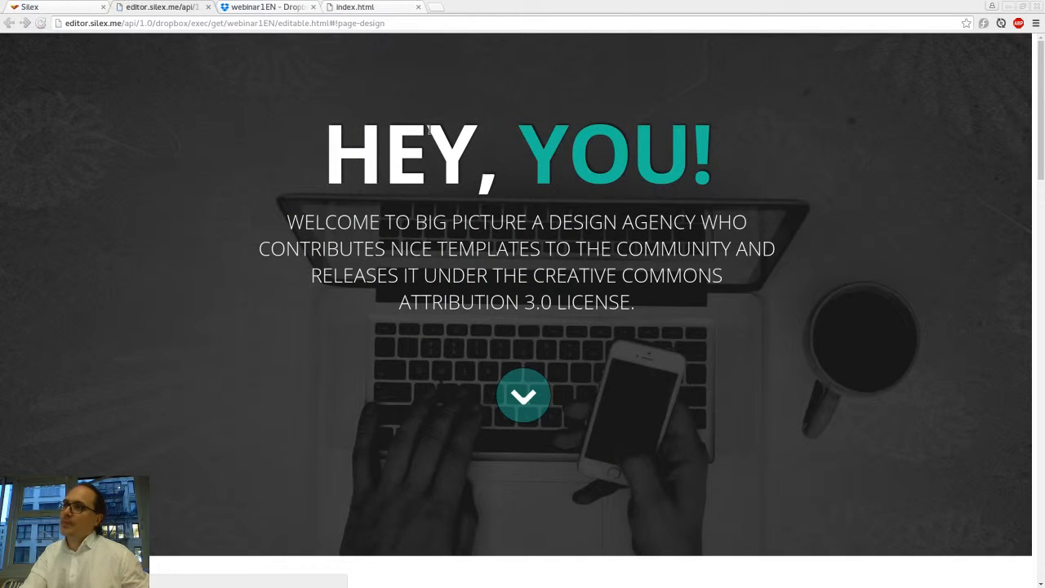
# Step: Scroll through the previewed site to examine its header, WHAT I DO and text sections
pyautogui.rightClick(428, 128)
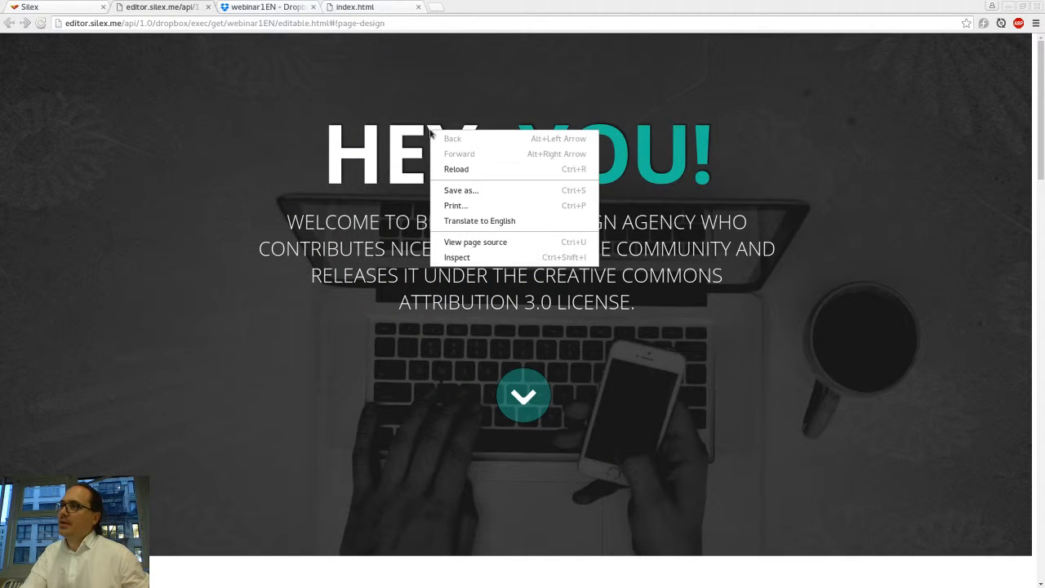
pyautogui.click(413, 145)
pyautogui.tripleClick(367, 142)
pyautogui.click(532, 146)
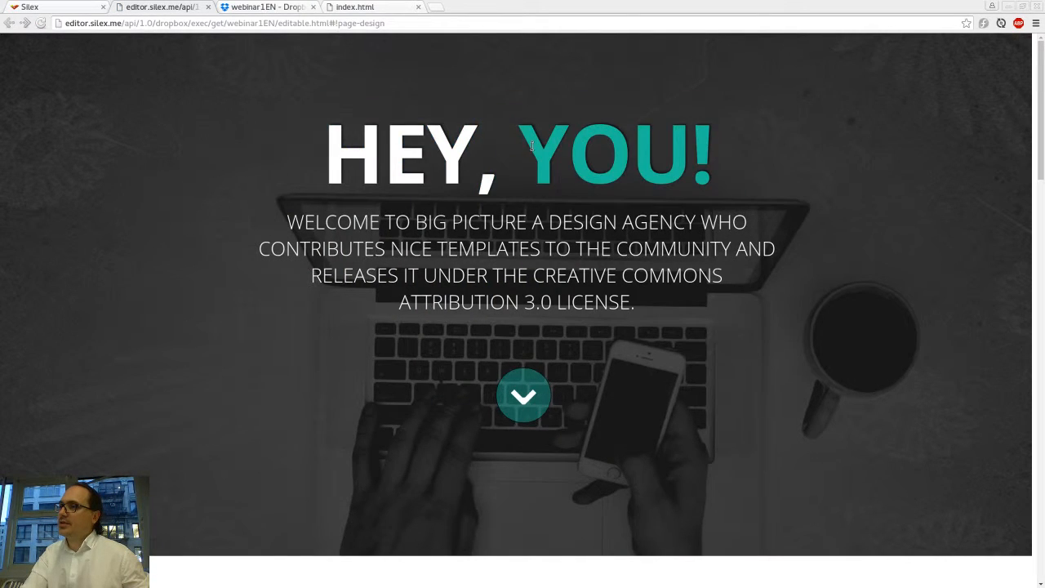
pyautogui.scroll(-2, 531, 146)
pyautogui.scroll(-5, 532, 147)
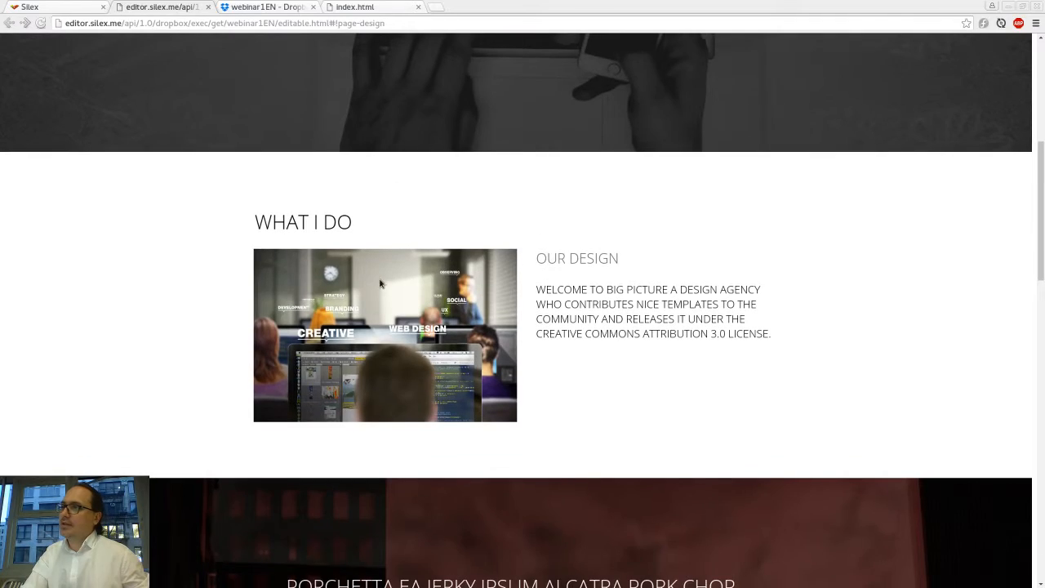
pyautogui.scroll(-3, 393, 271)
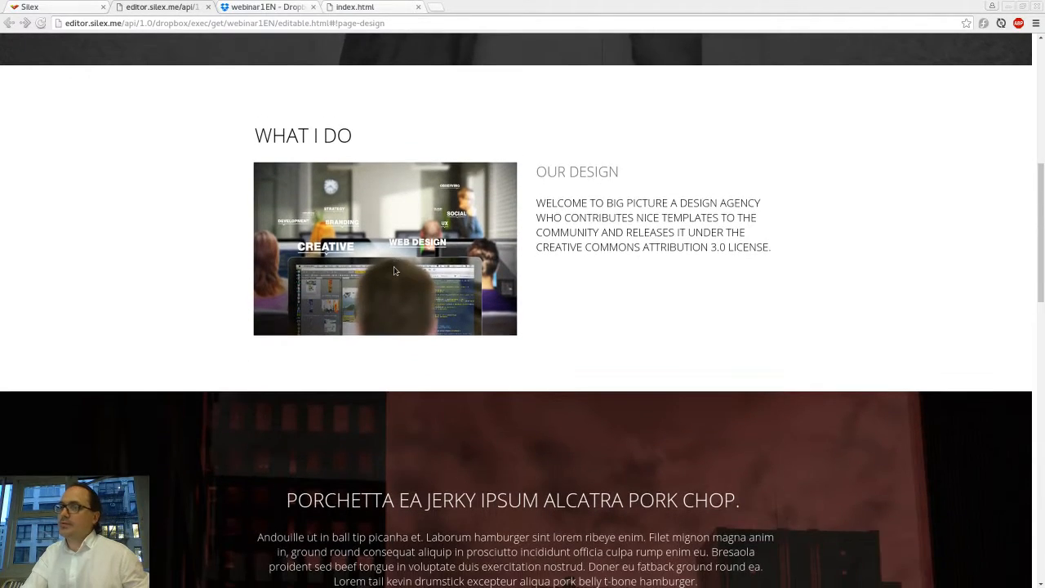
pyautogui.scroll(-3, 393, 271)
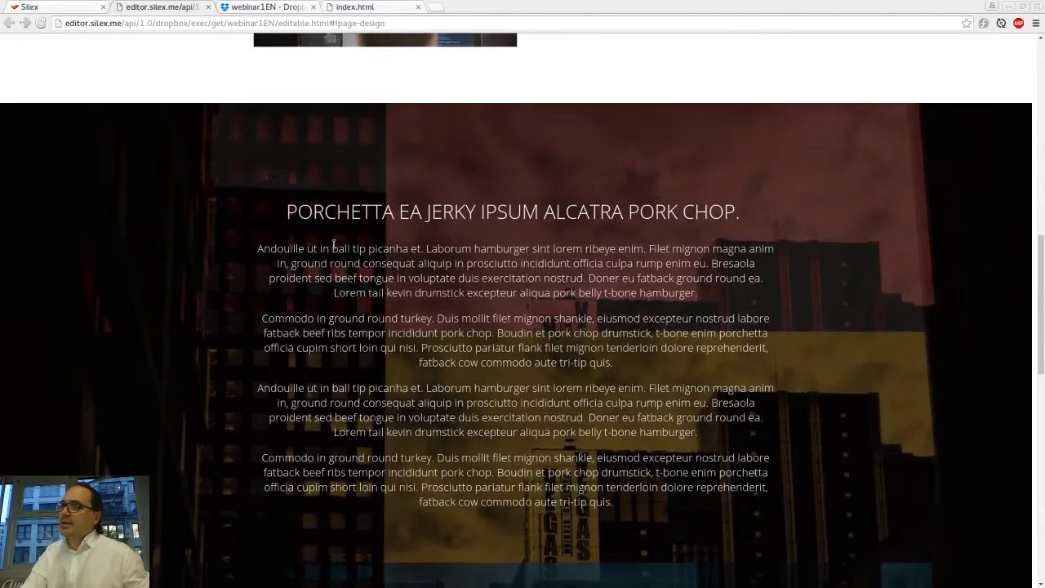
pyautogui.scroll(-3, 367, 311)
pyautogui.scroll(1, 355, 148)
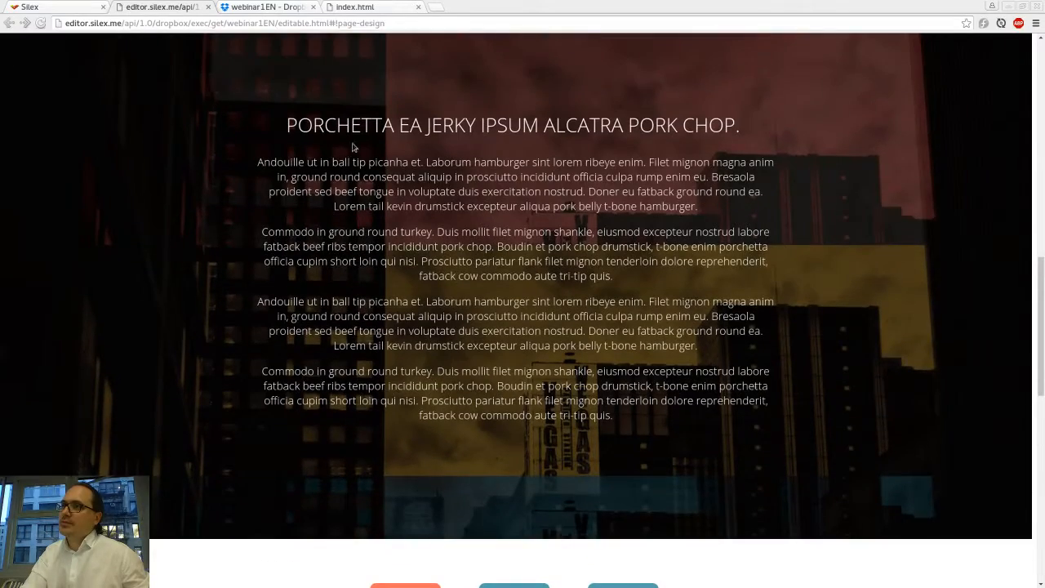
# Step: Test the Design, Photo and Code page buttons in the preview
pyautogui.doubleClick(319, 127)
pyautogui.moveTo(318, 126); pyautogui.dragTo(649, 151)
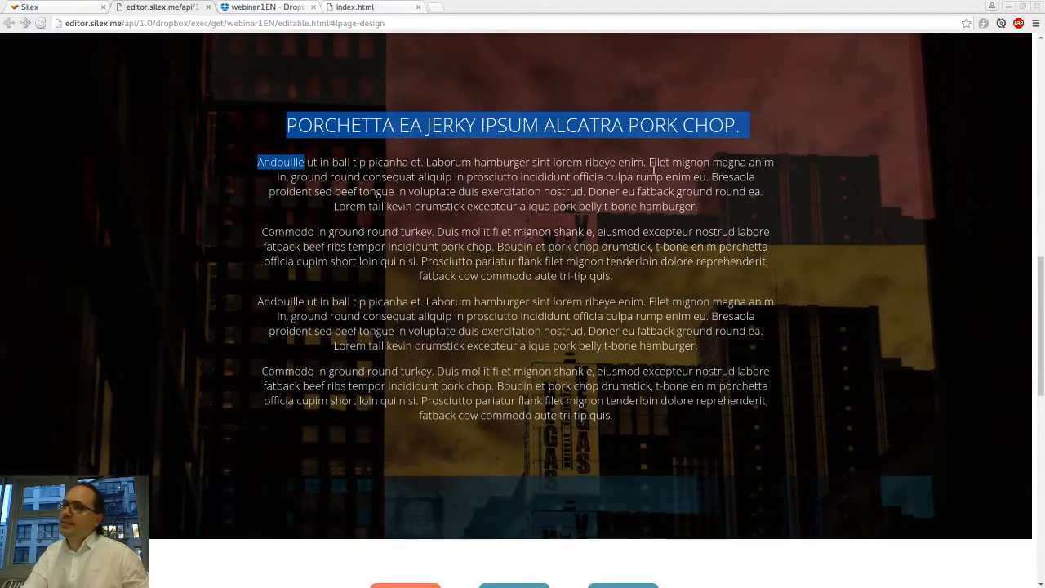
pyautogui.scroll(-3, 653, 169)
pyautogui.scroll(-3, 653, 170)
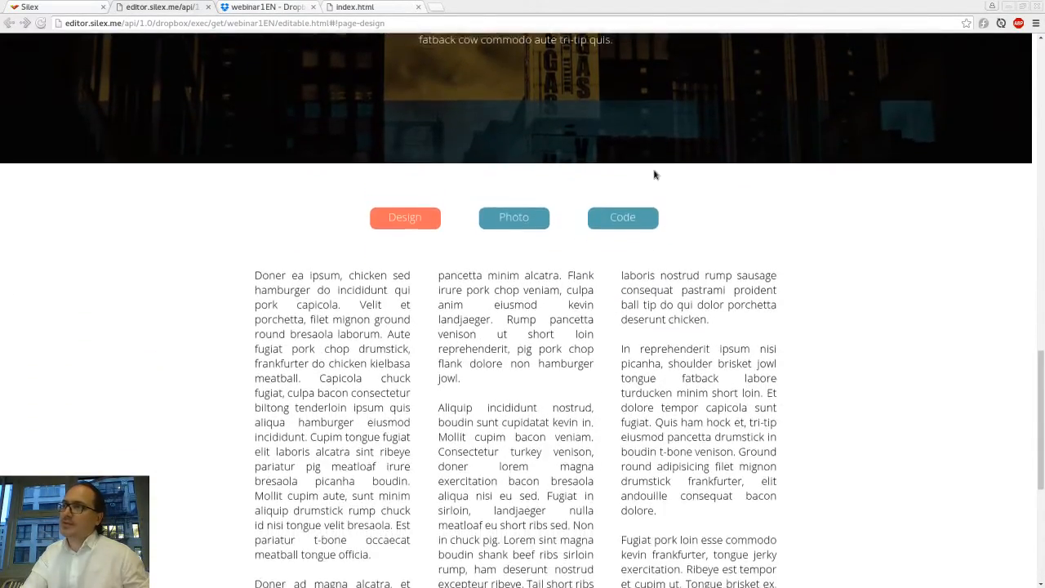
pyautogui.scroll(-1, 654, 173)
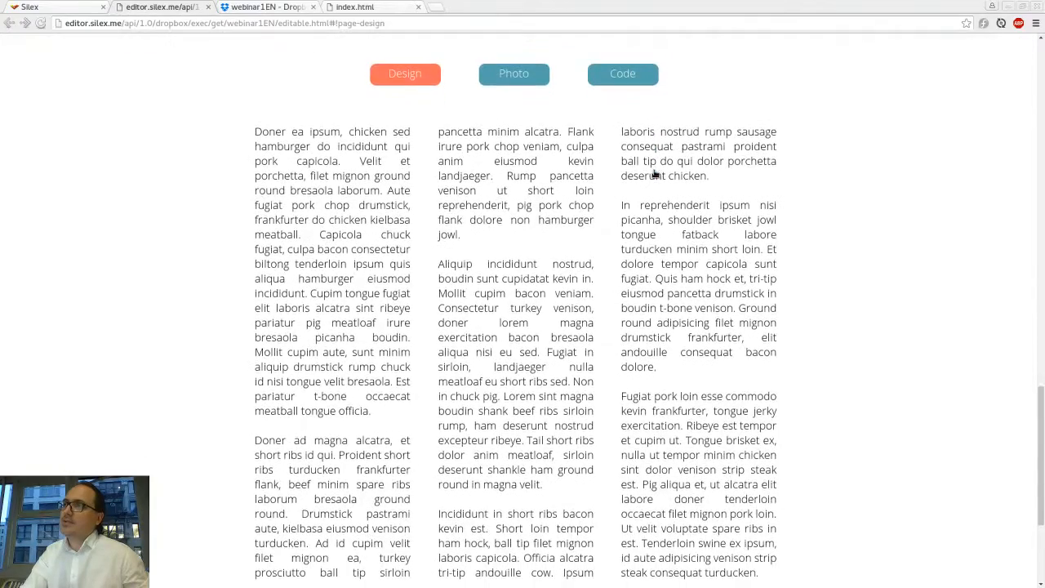
pyautogui.click(503, 74)
pyautogui.click(645, 75)
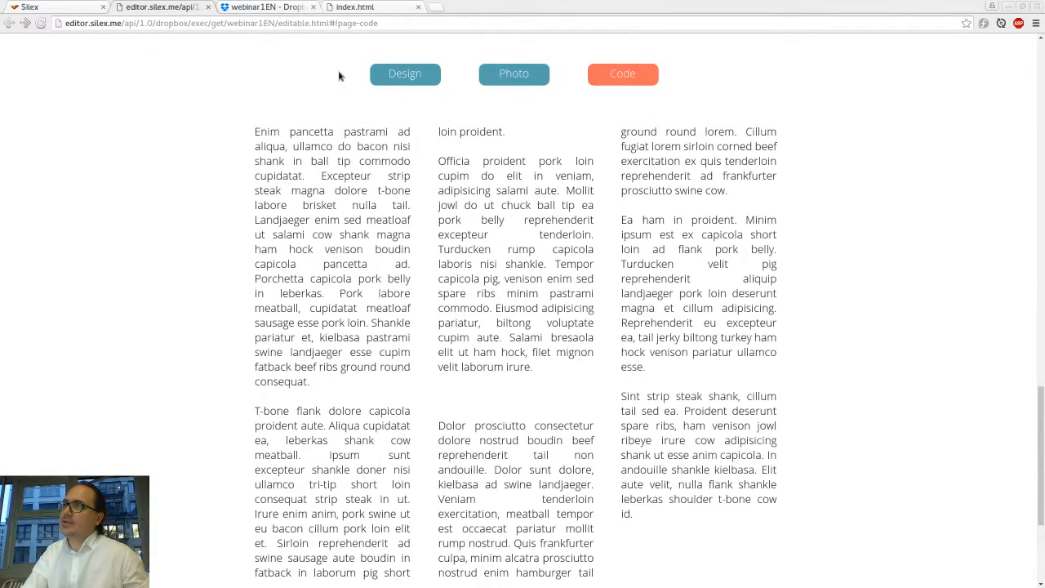
pyautogui.click(418, 78)
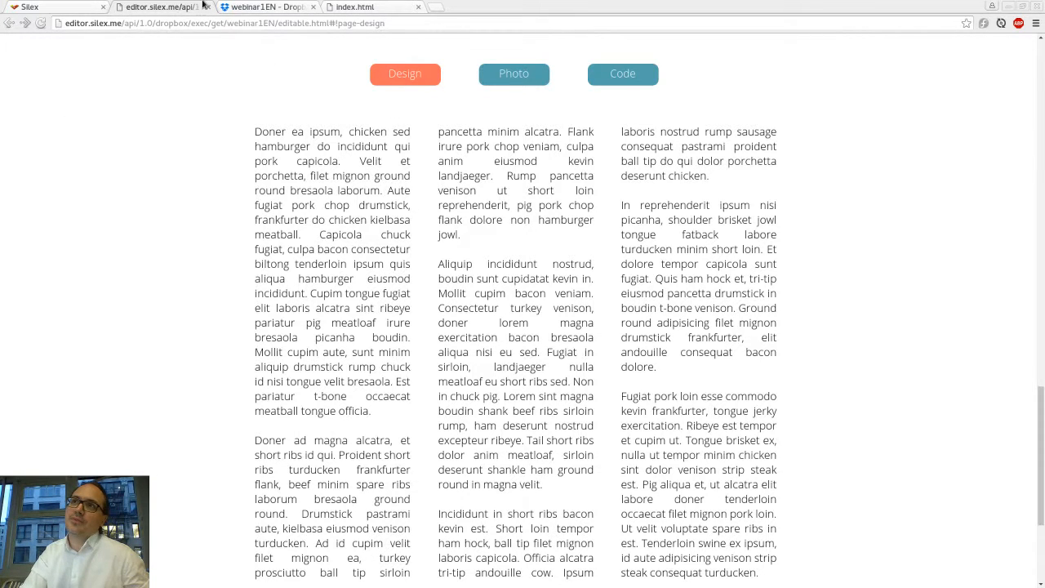
# Step: Back in the editor, select the three-column text container on the Design page and delete it
pyautogui.click(63, 7)
pyautogui.scroll(-10, 472, 179)
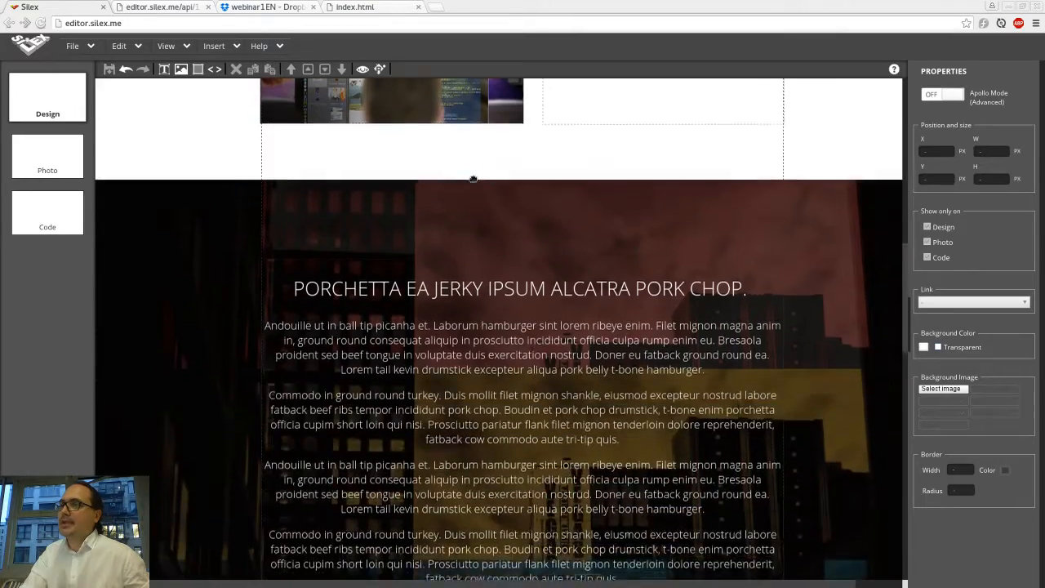
pyautogui.scroll(-2, 473, 179)
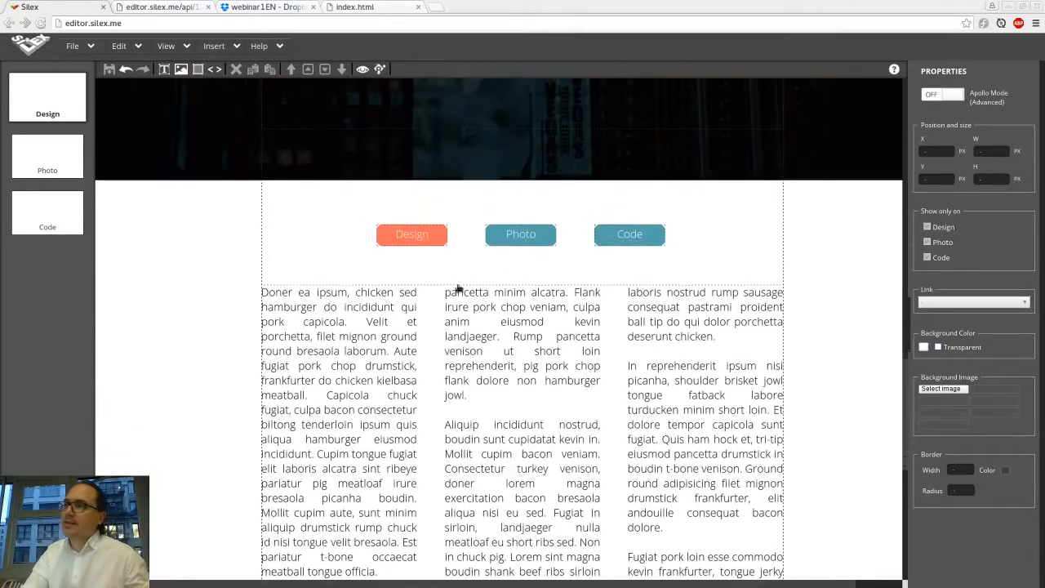
pyautogui.click(374, 314)
pyautogui.scroll(-4, 374, 314)
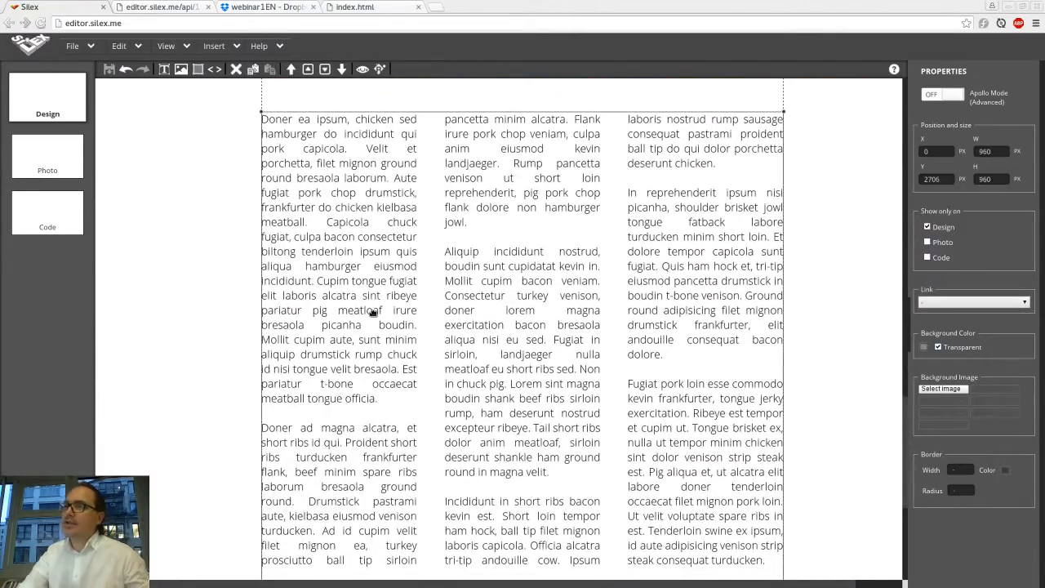
pyautogui.press('Delete')
pyautogui.press('Return')
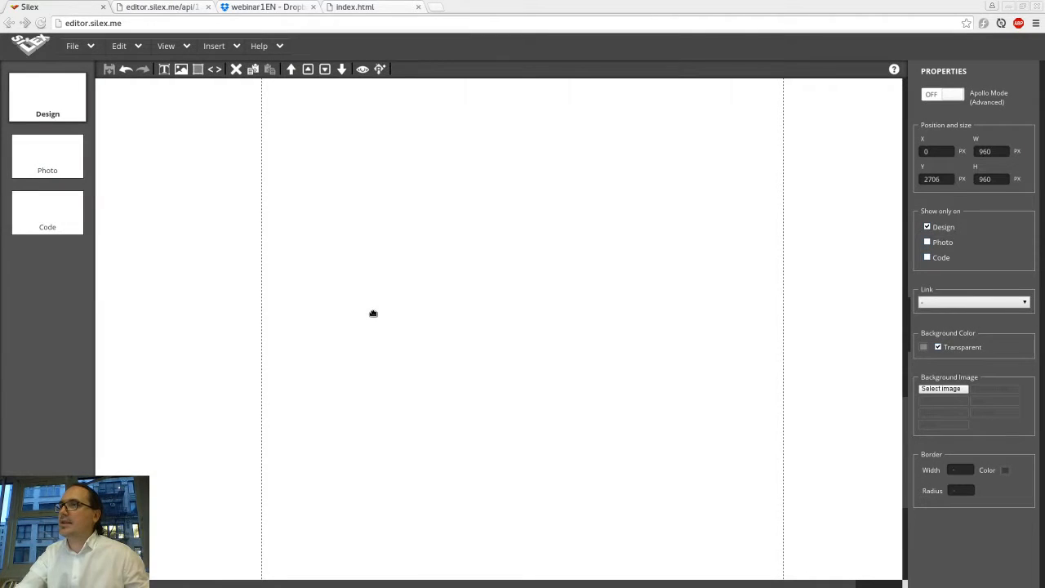
pyautogui.scroll(2, 510, 272)
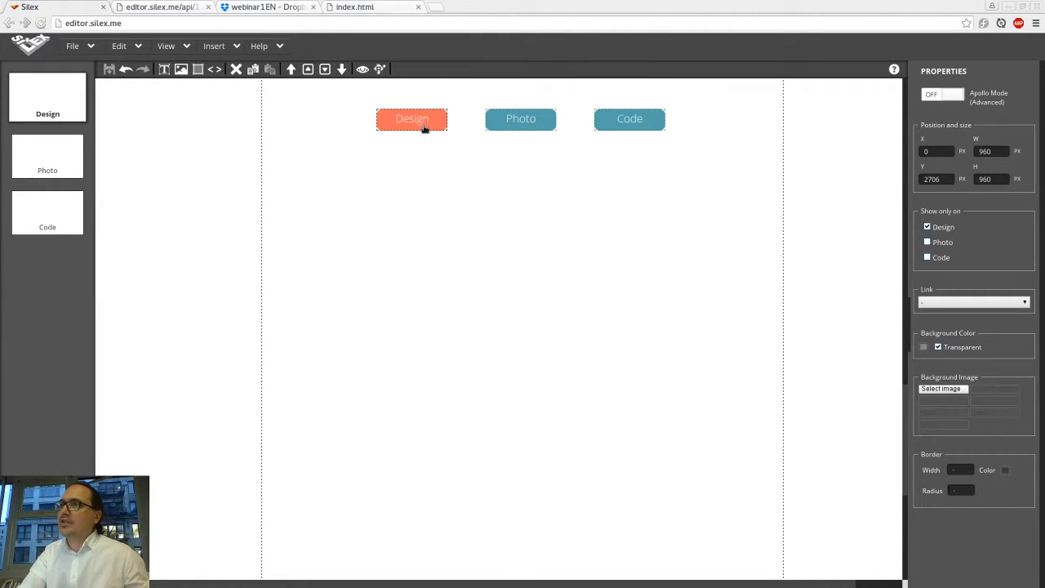
pyautogui.click(399, 129)
pyautogui.click(477, 220)
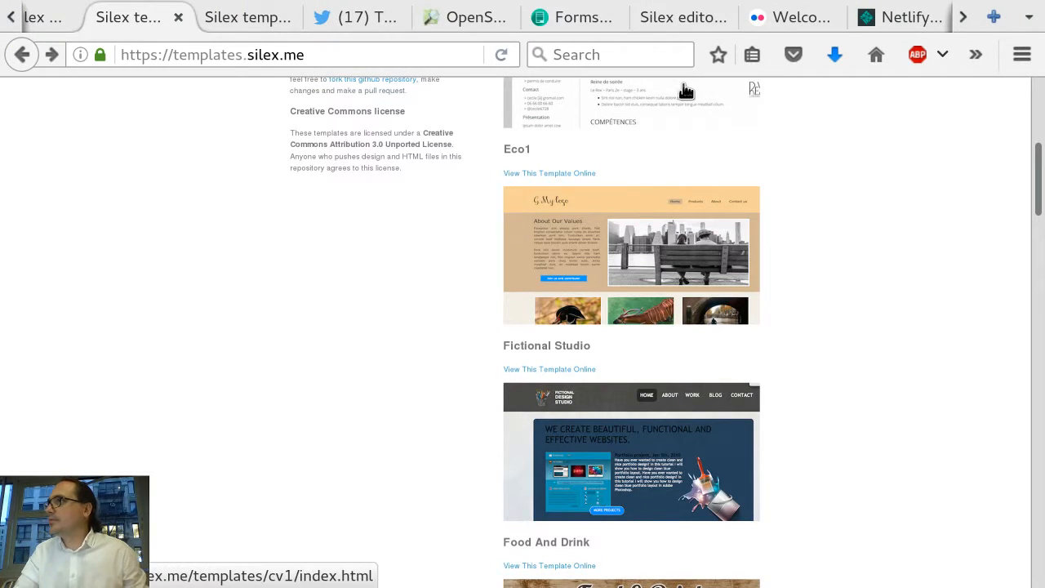
# Step: Switch to the Flickr tab in Firefox and open its photo upload page
pyautogui.hotkey('ctrl', 'Tab')
pyautogui.hotkey('ctrl', 'Tab')
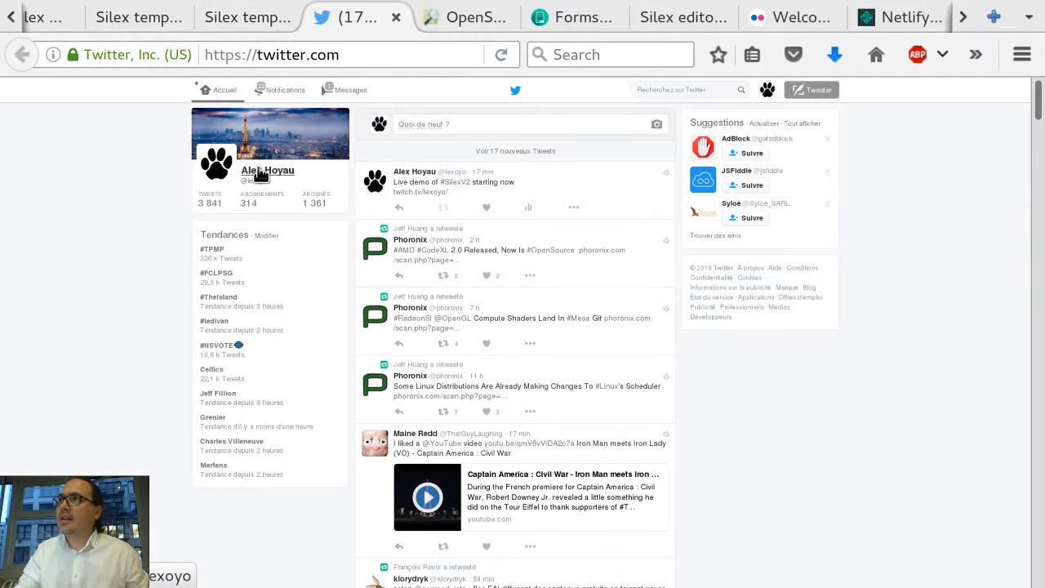
pyautogui.hotkey('ctrl', 'shift', 'Tab')
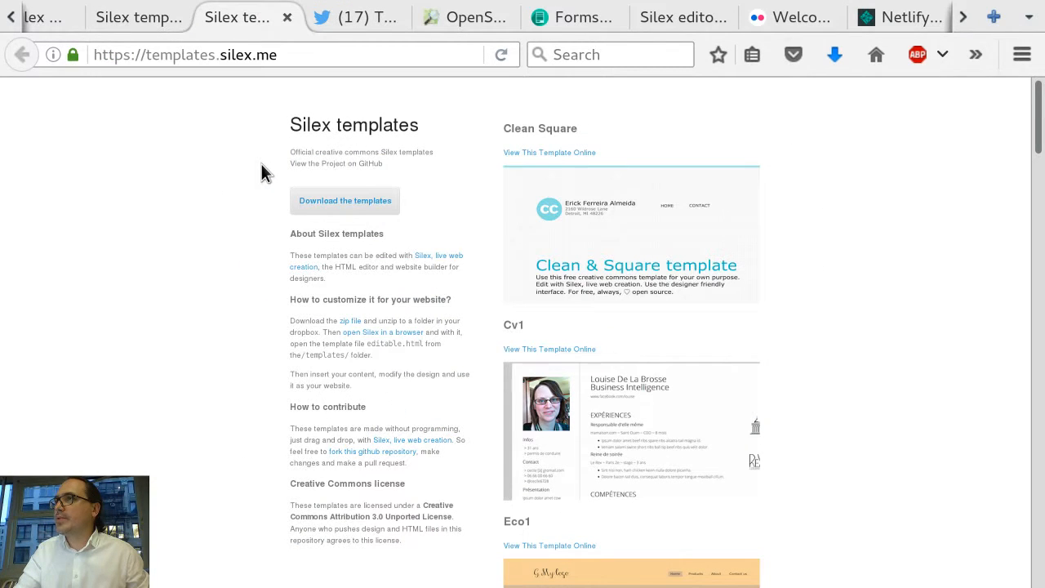
pyautogui.hotkey('ctrl', 'Tab')
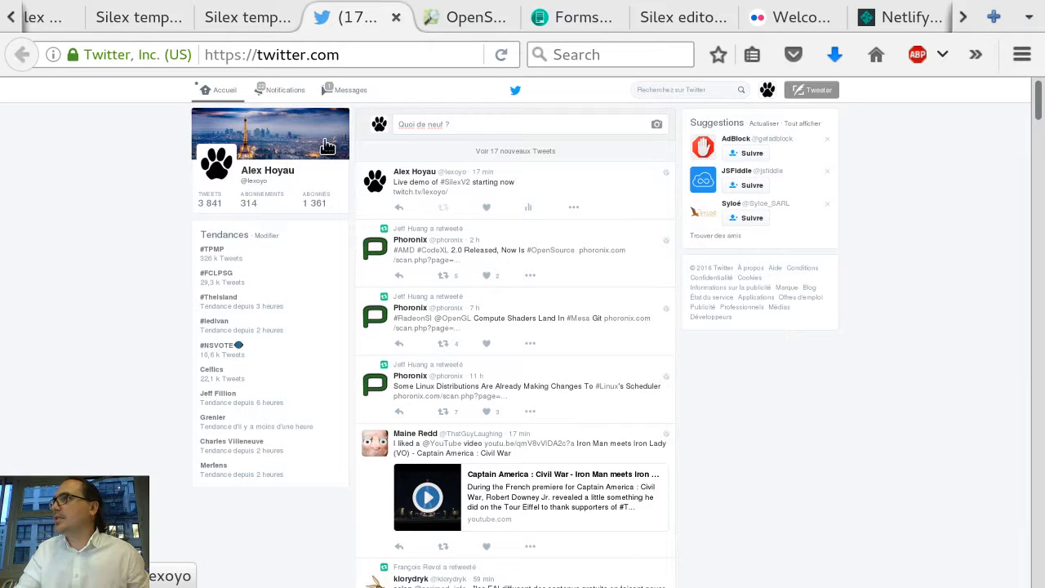
pyautogui.click(769, 22)
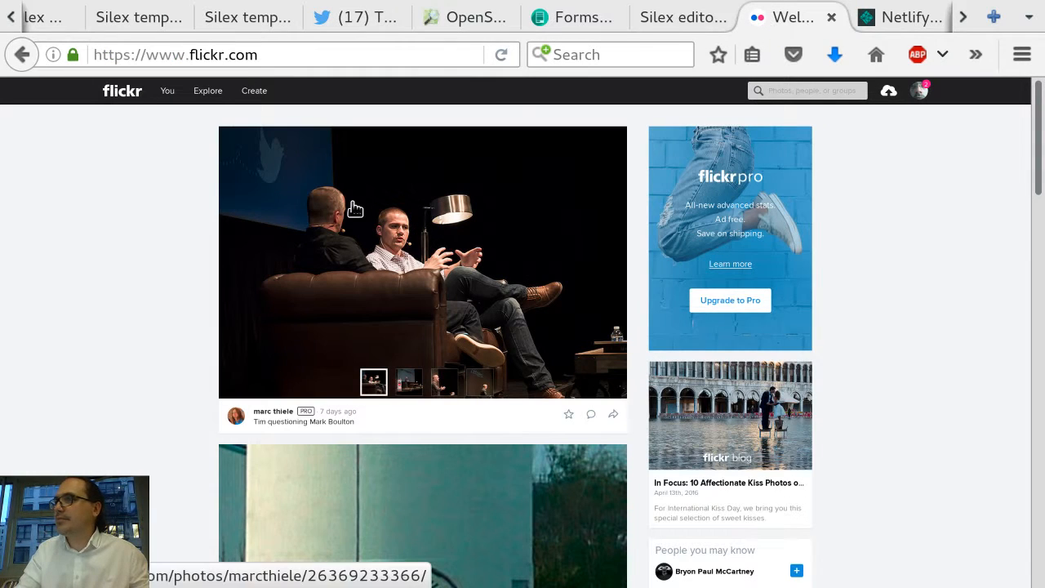
pyautogui.rightClick(126, 235)
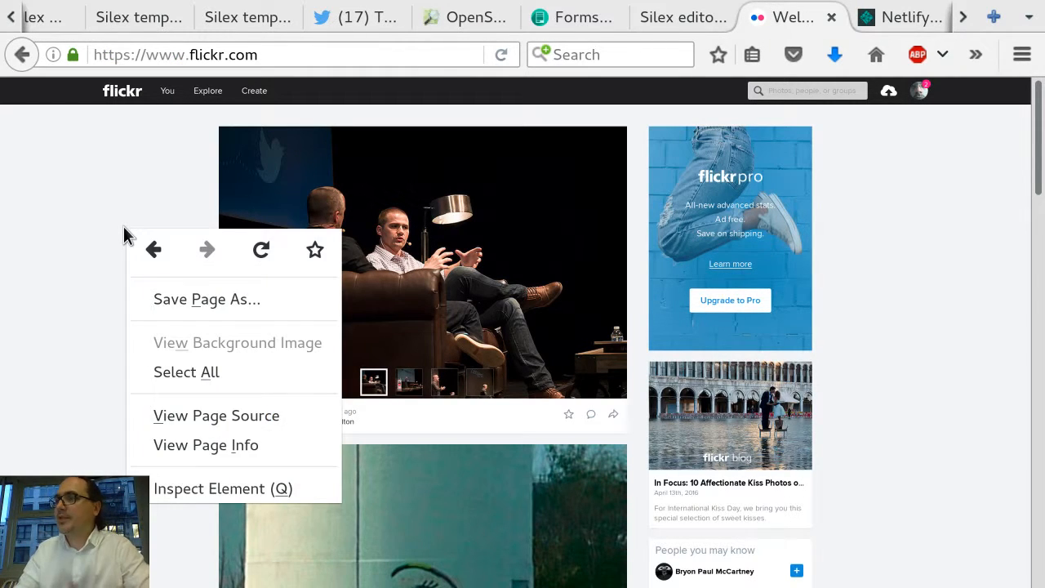
pyautogui.click(111, 199)
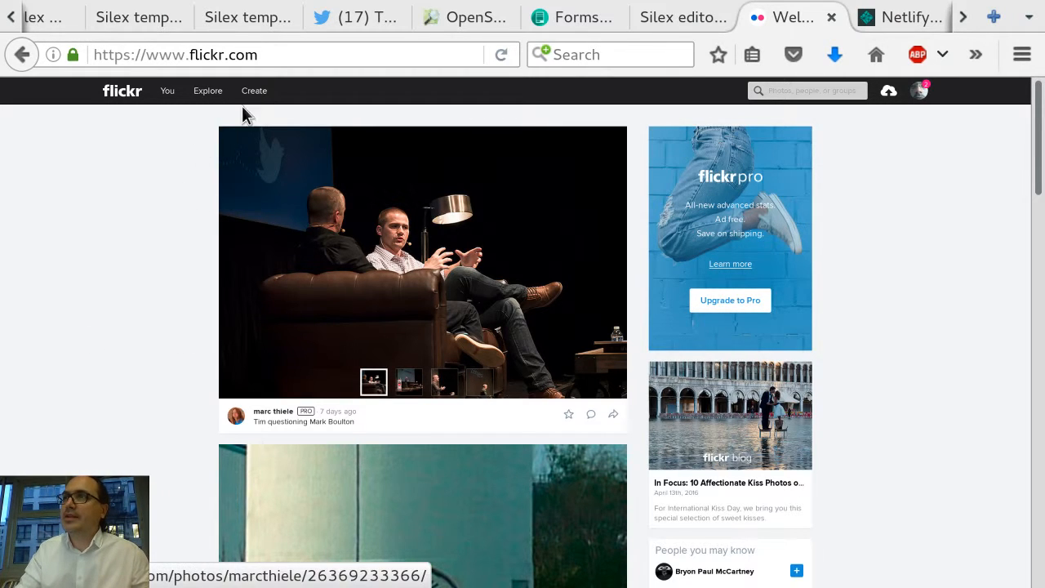
pyautogui.click(892, 95)
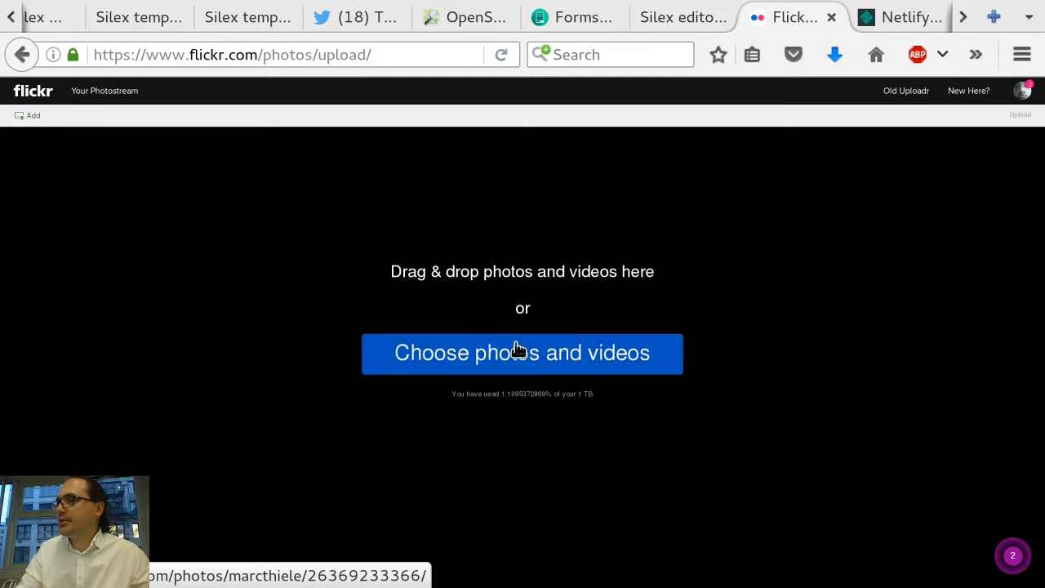
# Step: Add Google-Unveils-Drag-and-Drop-UI-Editor-for-Apps-Script-2.png to the upload, then remove it again
pyautogui.click(522, 354)
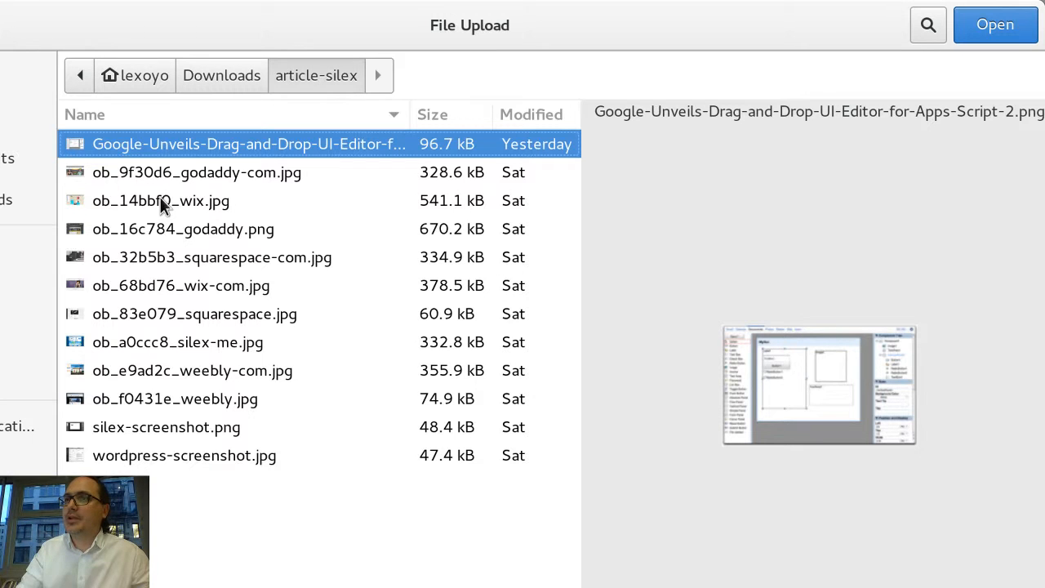
pyautogui.press('Return')
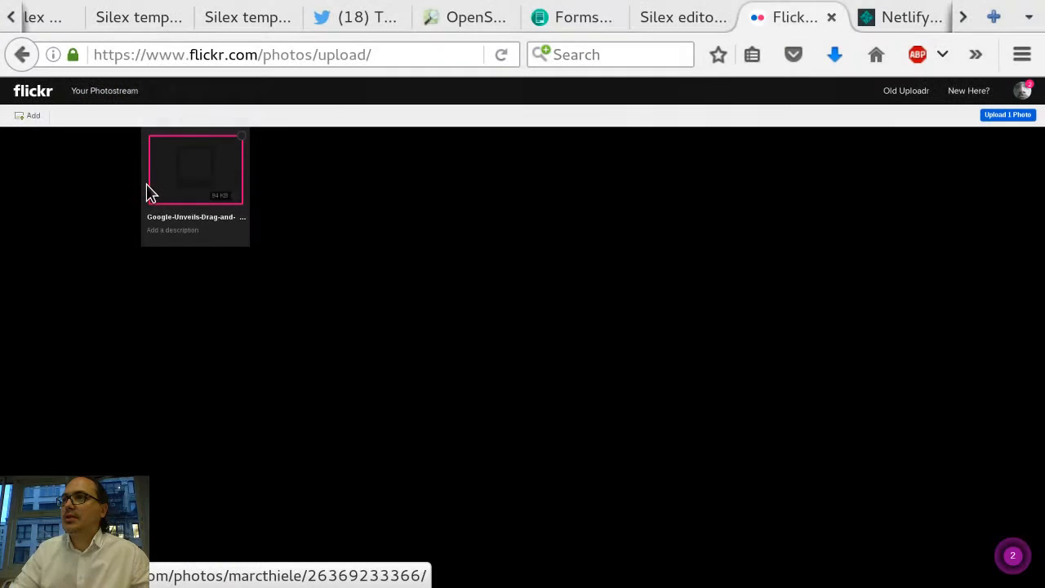
pyautogui.click(241, 136)
pyautogui.click(505, 344)
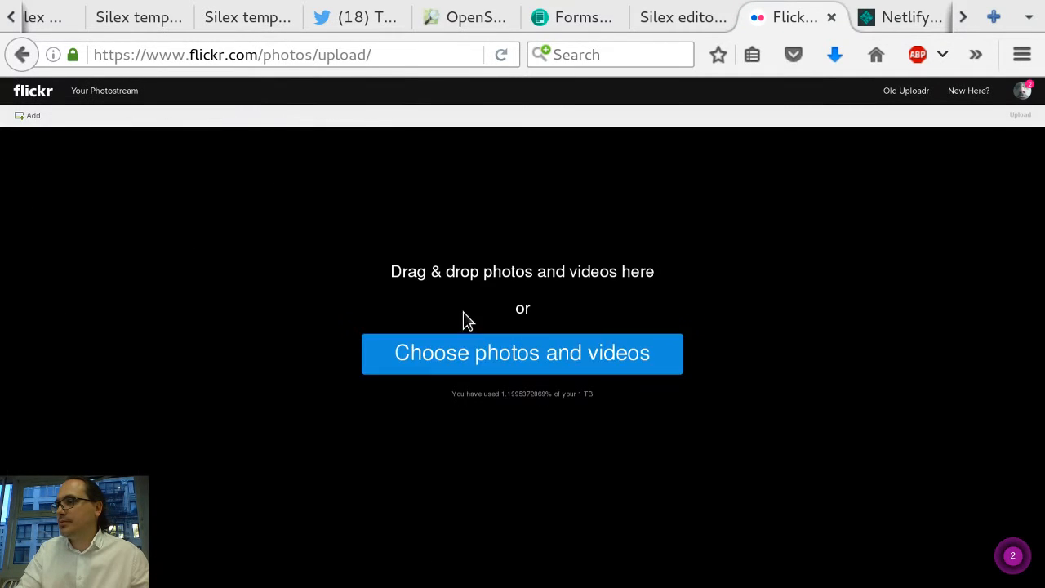
# Step: Add animal1.jpg, animal2.jpg and animal3.jpg from the Downloads folder to the Flickr upload
pyautogui.click(479, 357)
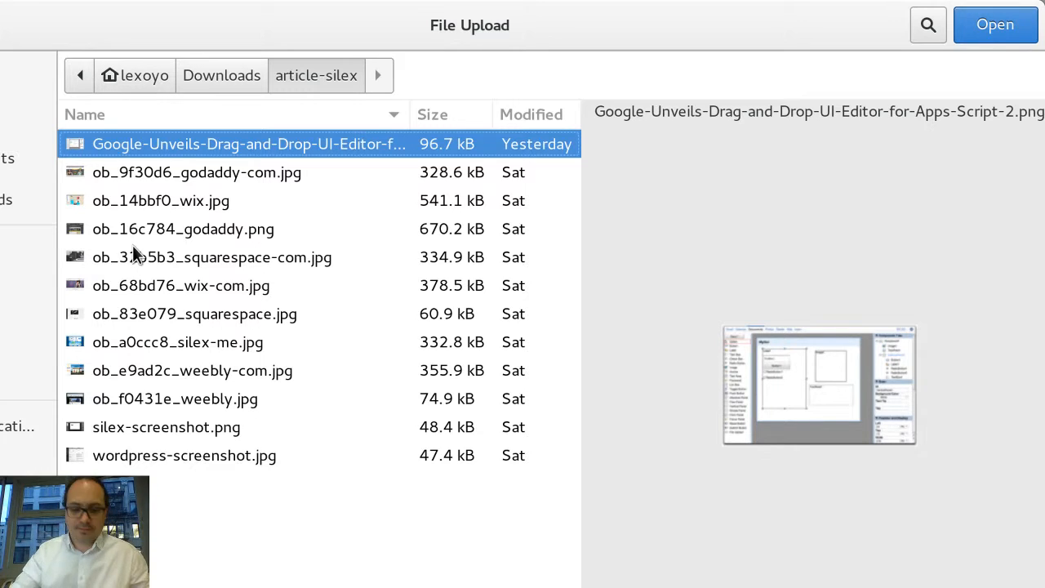
pyautogui.hotkey('alt', 'Up')
pyautogui.press('Up')
pyautogui.hotkey('shift', 'Up')
pyautogui.hotkey('shift', 'Up')
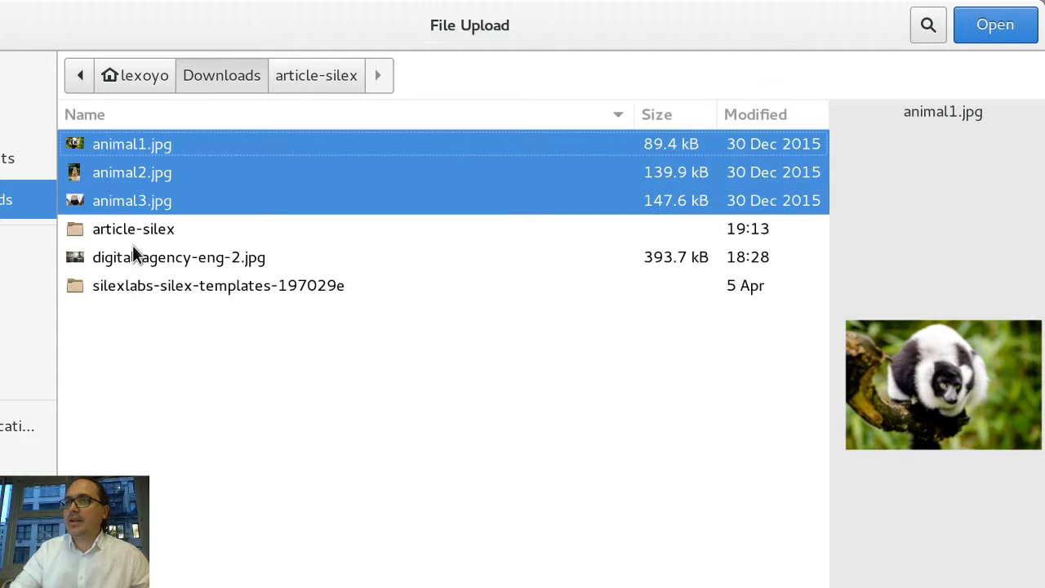
pyautogui.press('Return')
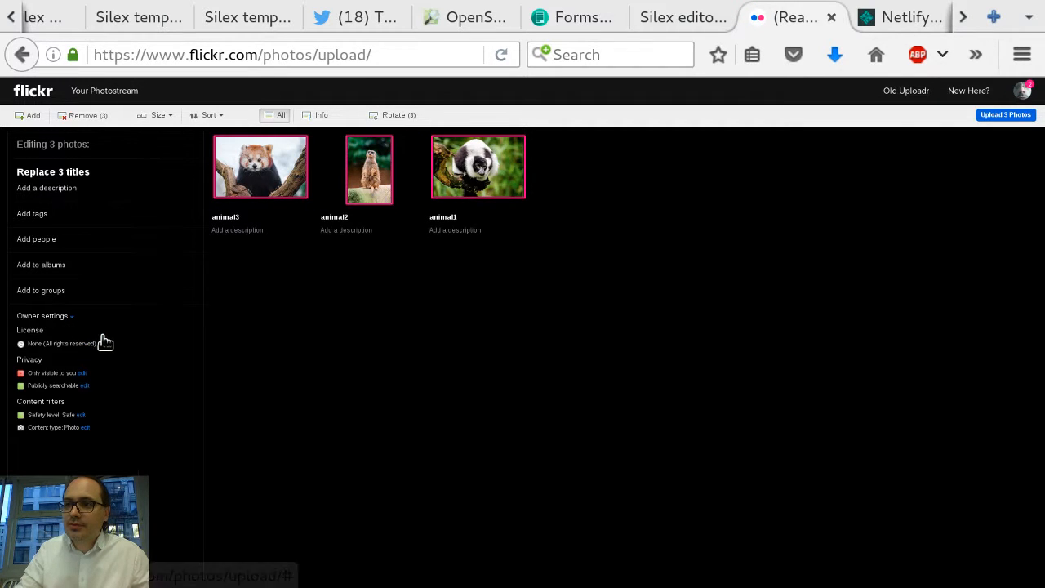
# Step: Set the three photos' privacy to Anyone (public) and hidden from public searches
pyautogui.click(82, 373)
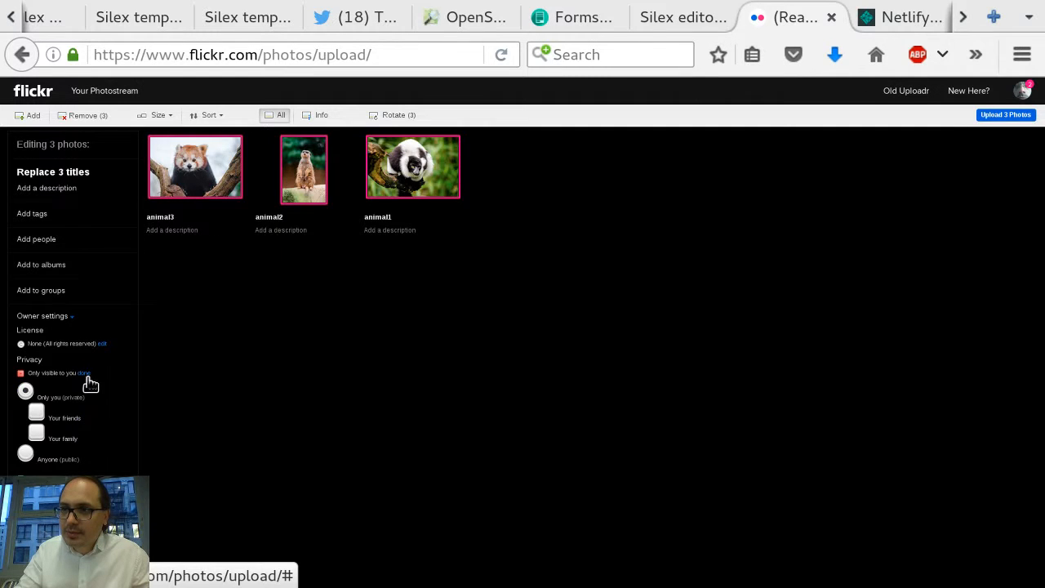
pyautogui.click(27, 455)
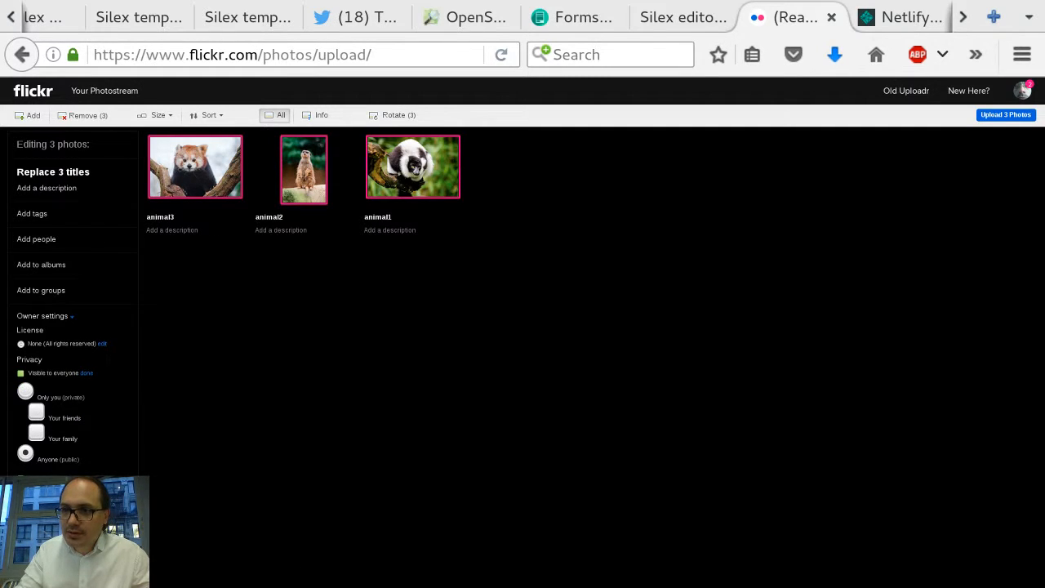
pyautogui.click(87, 372)
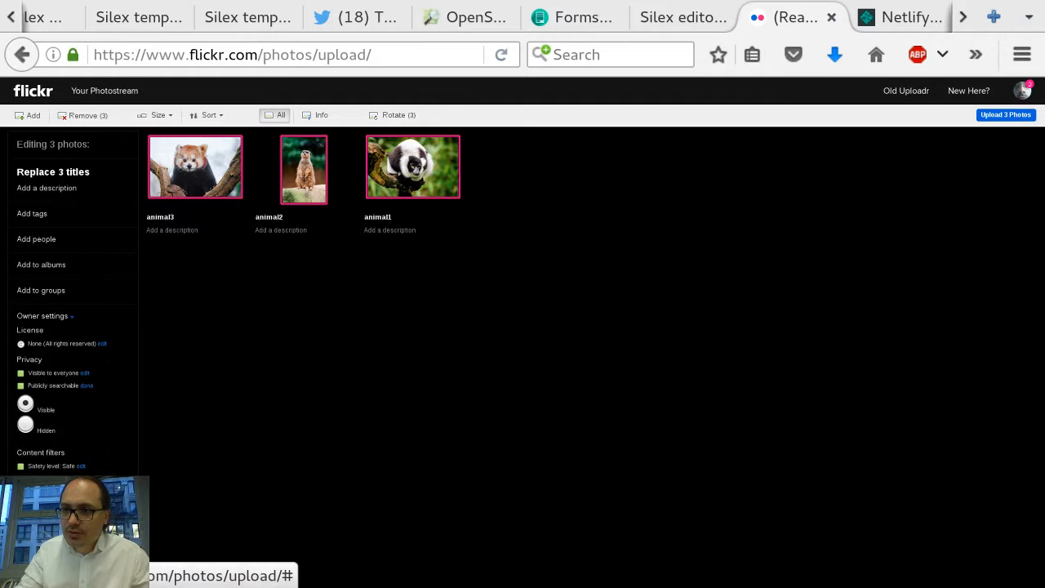
pyautogui.click(26, 426)
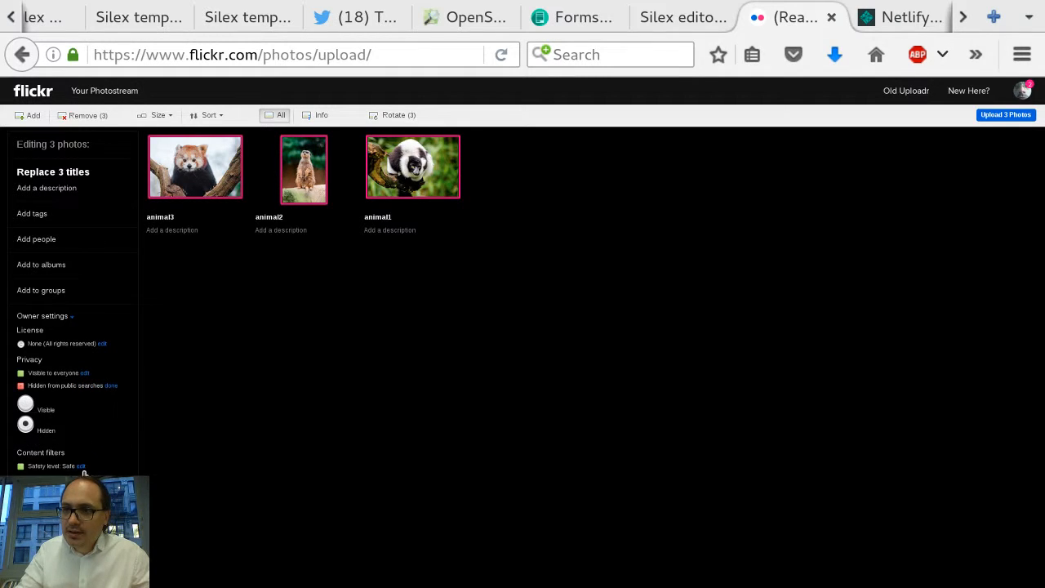
# Step: Add the three photos to a new album named my silex galery and upload them
pyautogui.click(42, 267)
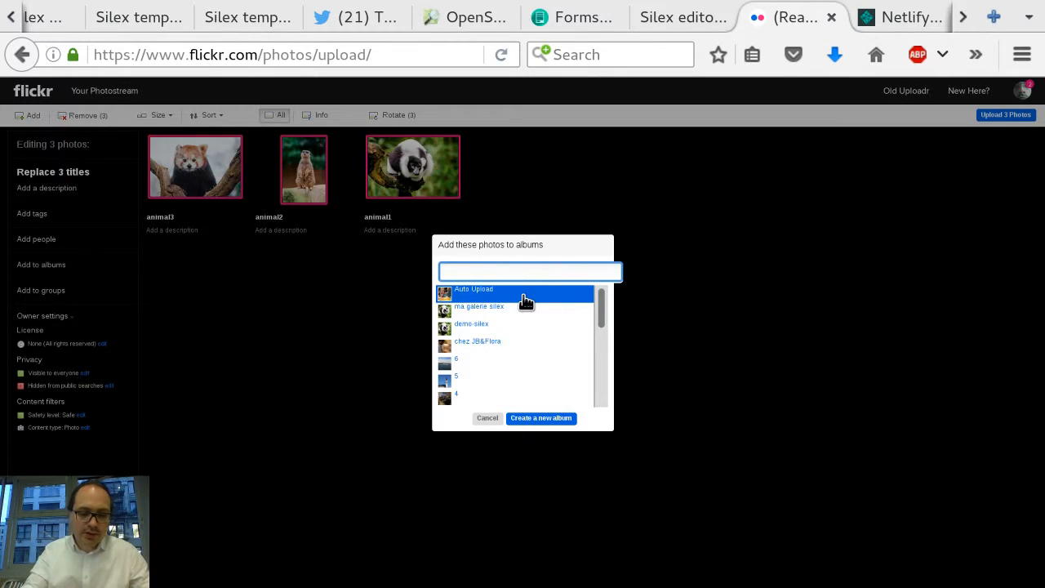
pyautogui.write('my sile')
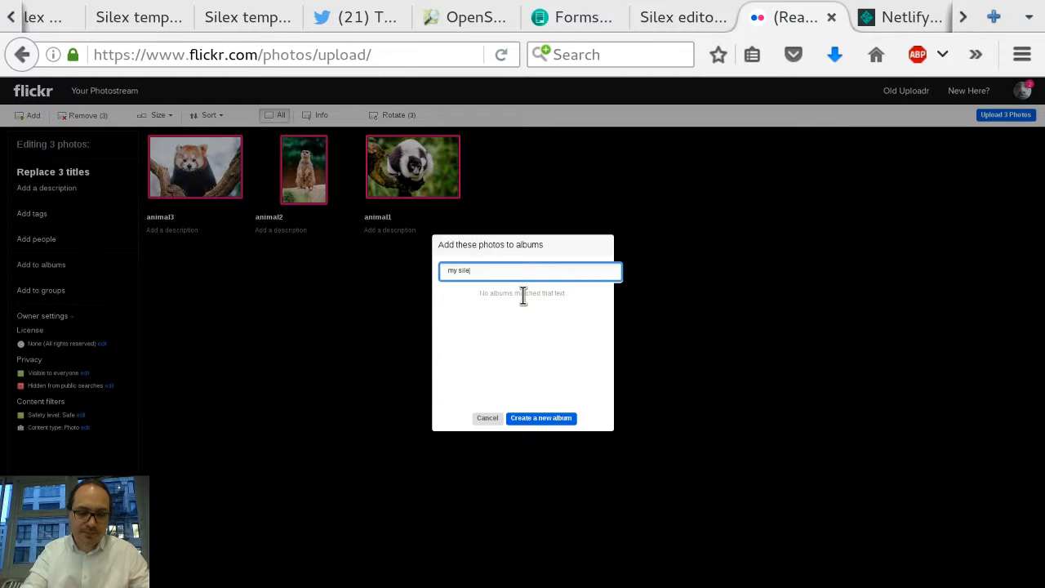
pyautogui.write('x gallery')
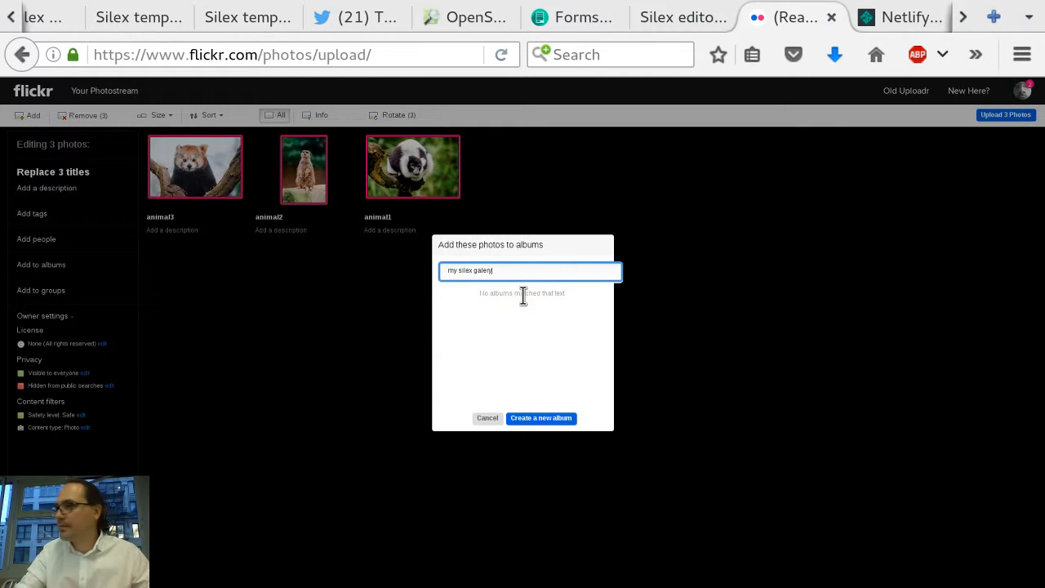
pyautogui.click(540, 417)
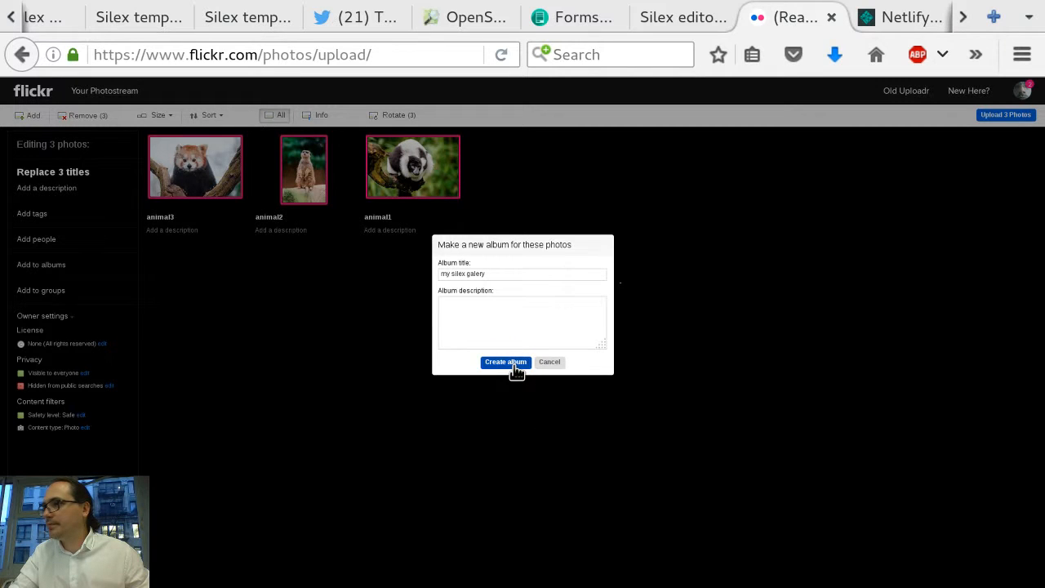
pyautogui.click(515, 367)
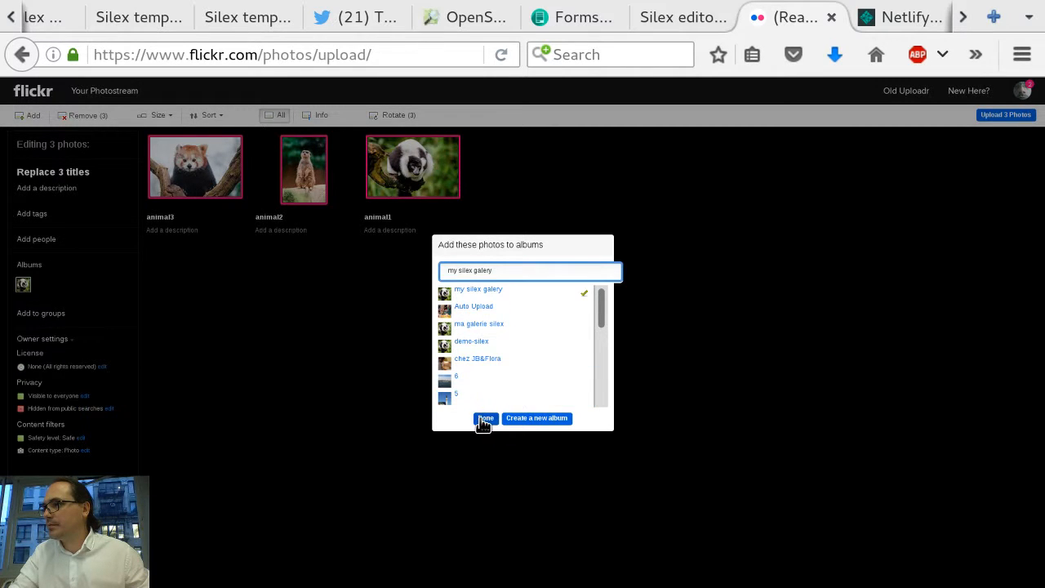
pyautogui.click(485, 418)
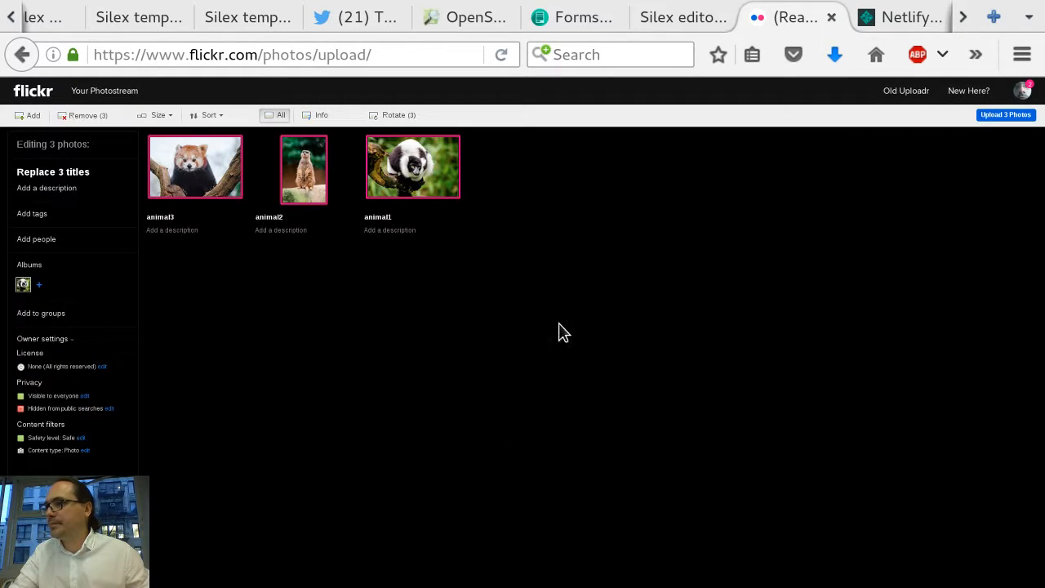
pyautogui.click(1004, 117)
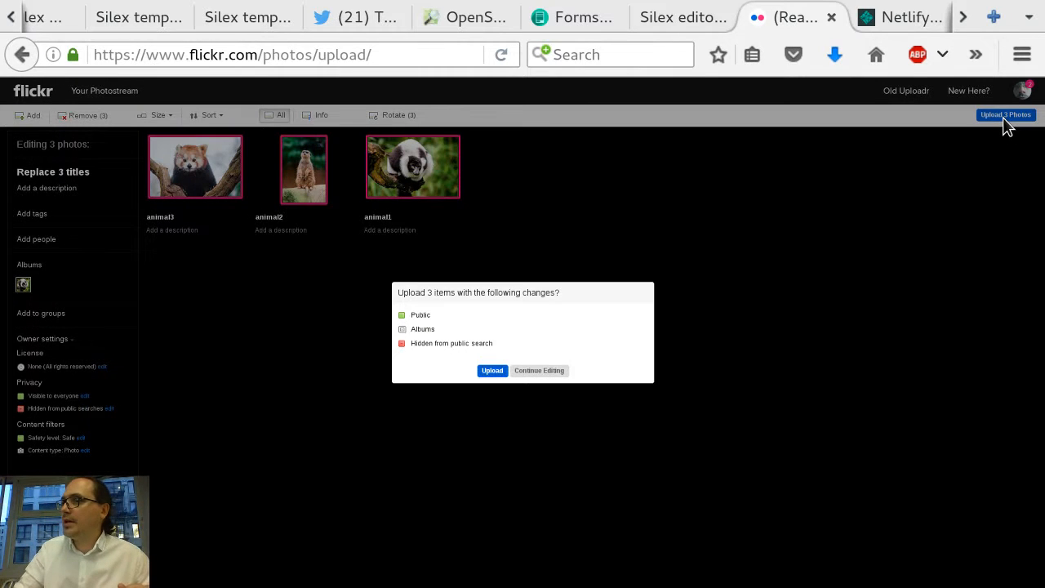
pyautogui.click(493, 372)
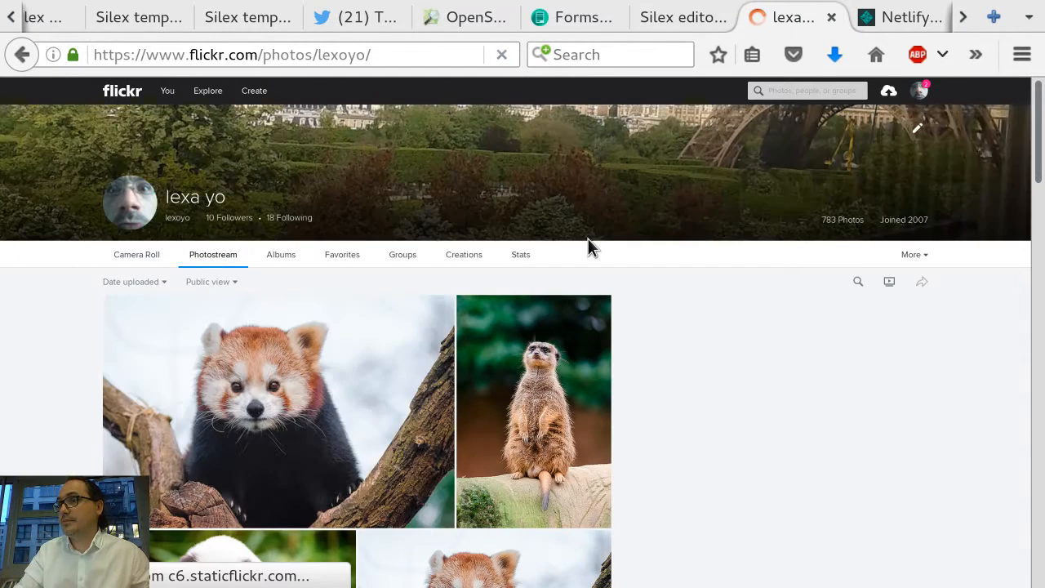
# Step: Open the my silex galery album and get its embed code with header and footer enabled
pyautogui.scroll(-3, 587, 241)
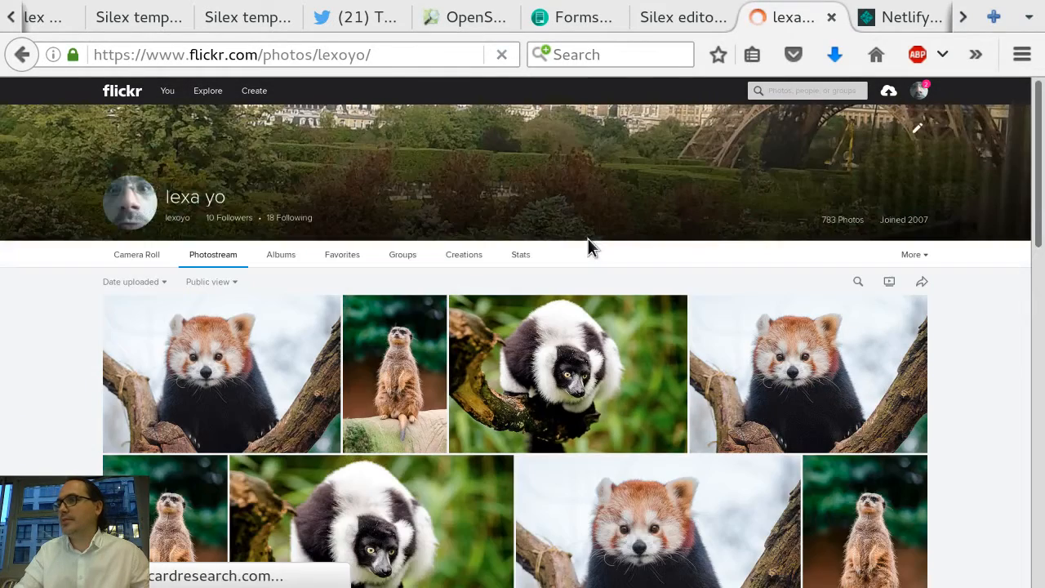
pyautogui.click(208, 341)
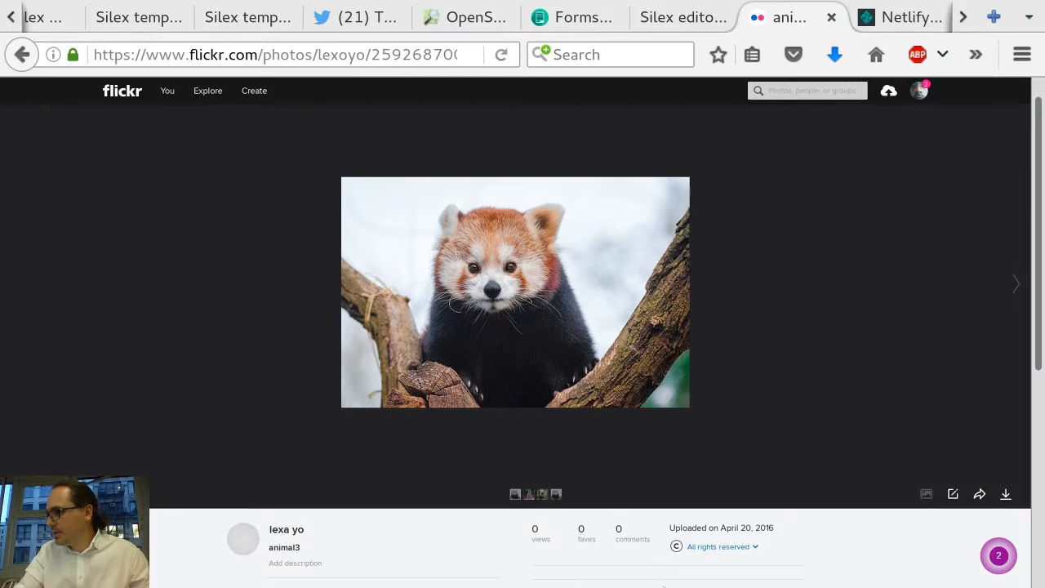
pyautogui.scroll(-4, 621, 305)
pyautogui.scroll(-2, 663, 585)
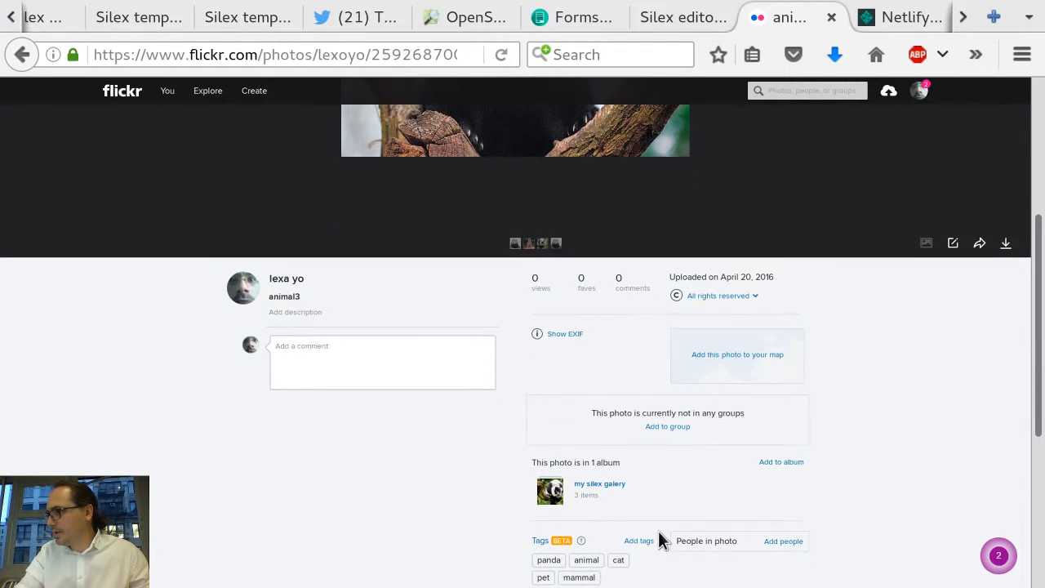
pyautogui.click(604, 485)
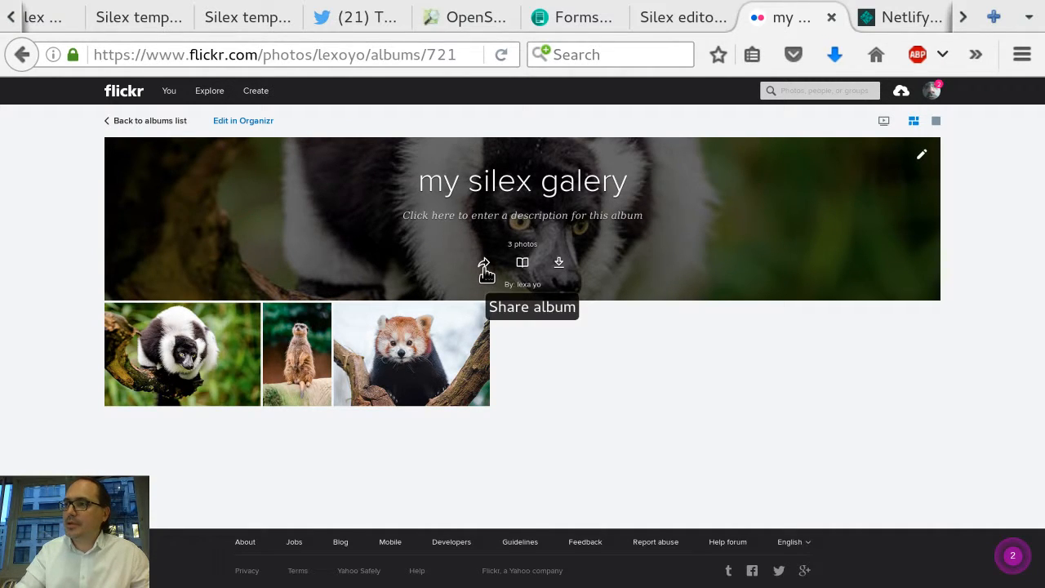
pyautogui.click(484, 266)
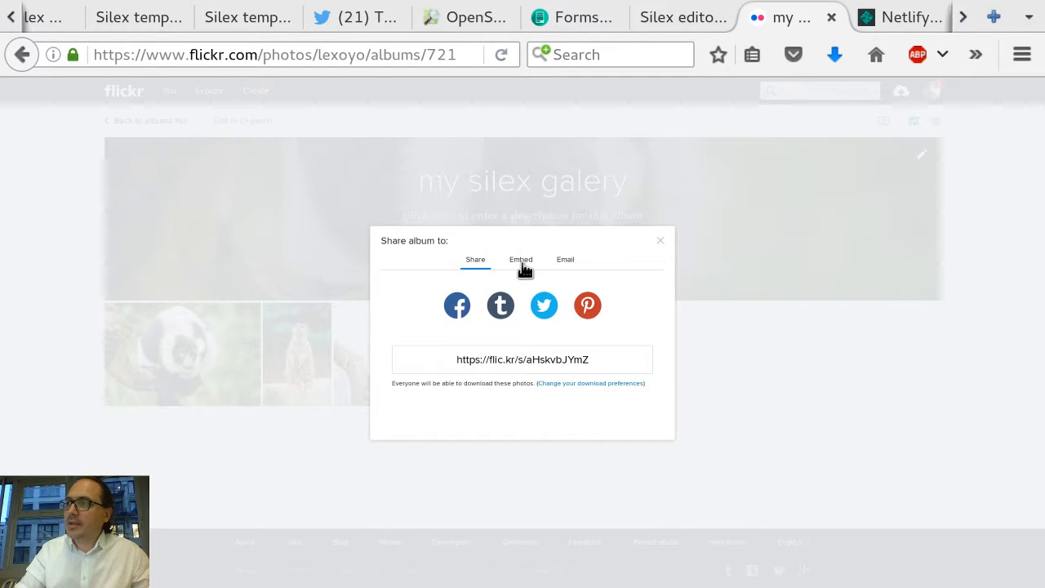
pyautogui.click(521, 261)
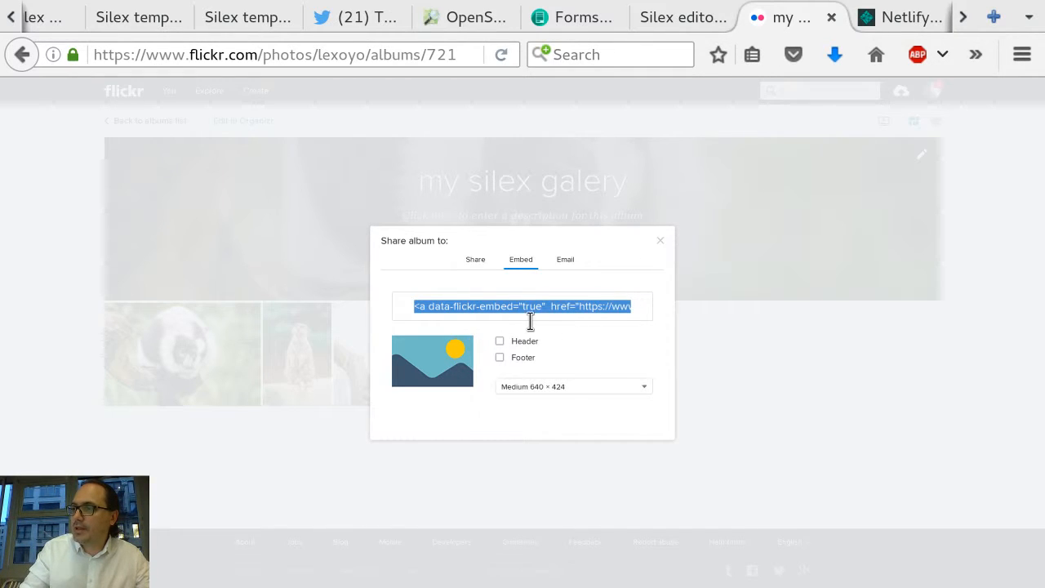
pyautogui.click(501, 342)
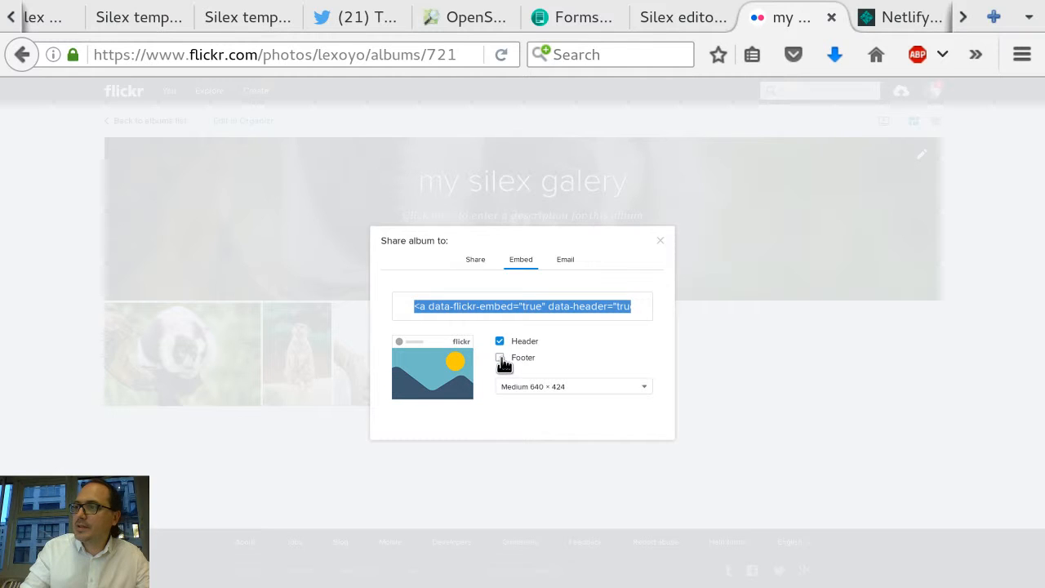
pyautogui.click(500, 360)
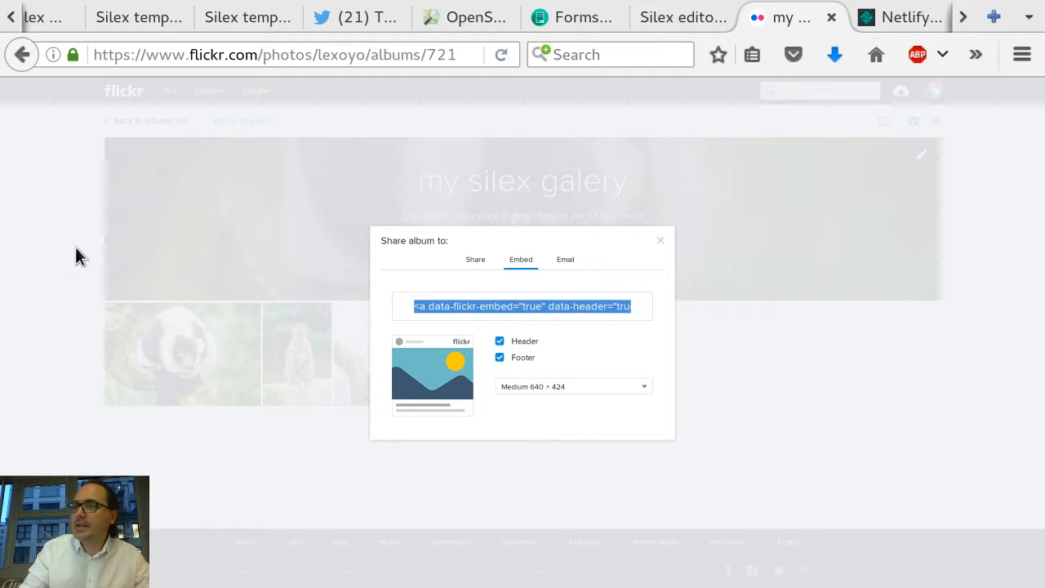
pyautogui.click(297, 250)
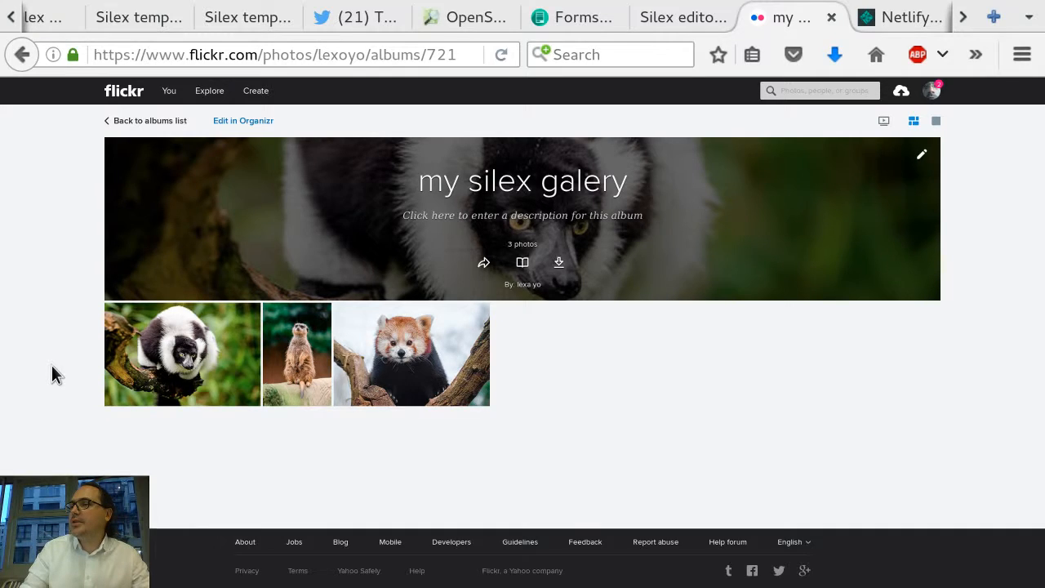
# Step: Switch to the Silex editor, insert an HTML box and stretch it to about 961 × 646 px across the page
pyautogui.hotkey('alt', 'Tab')
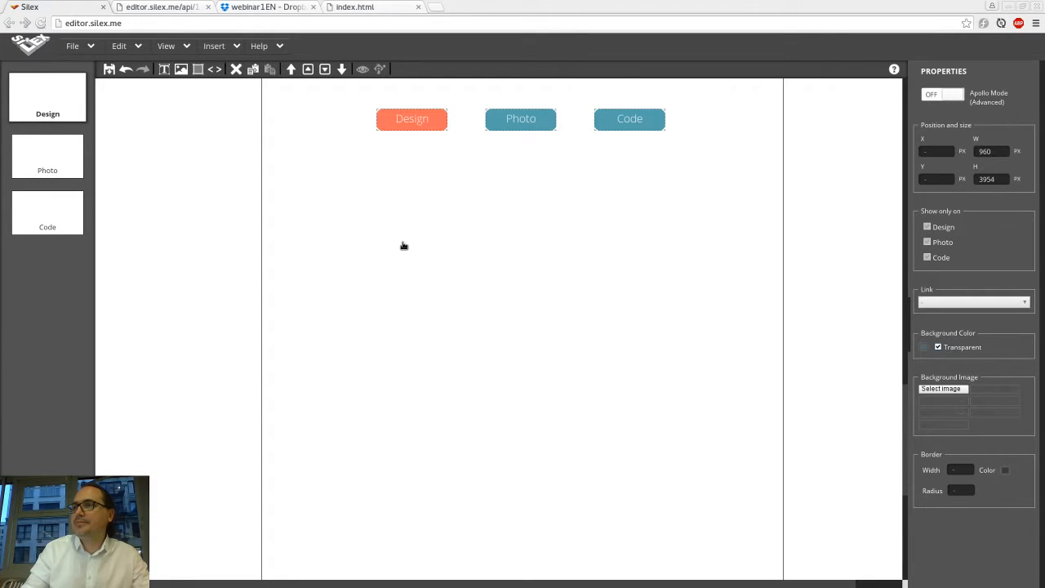
pyautogui.click(214, 69)
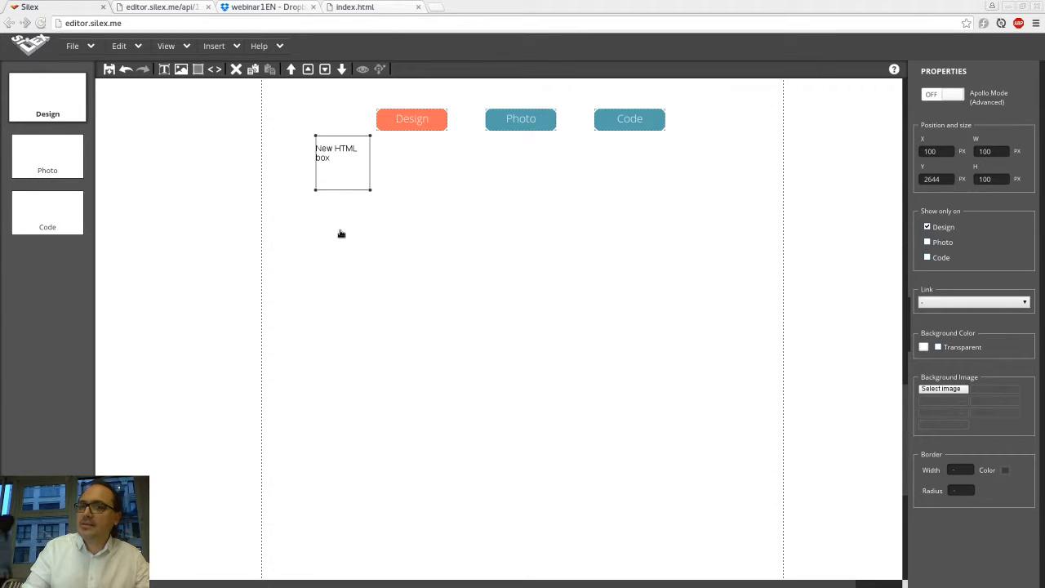
pyautogui.moveTo(311, 169); pyautogui.dragTo(782, 516)
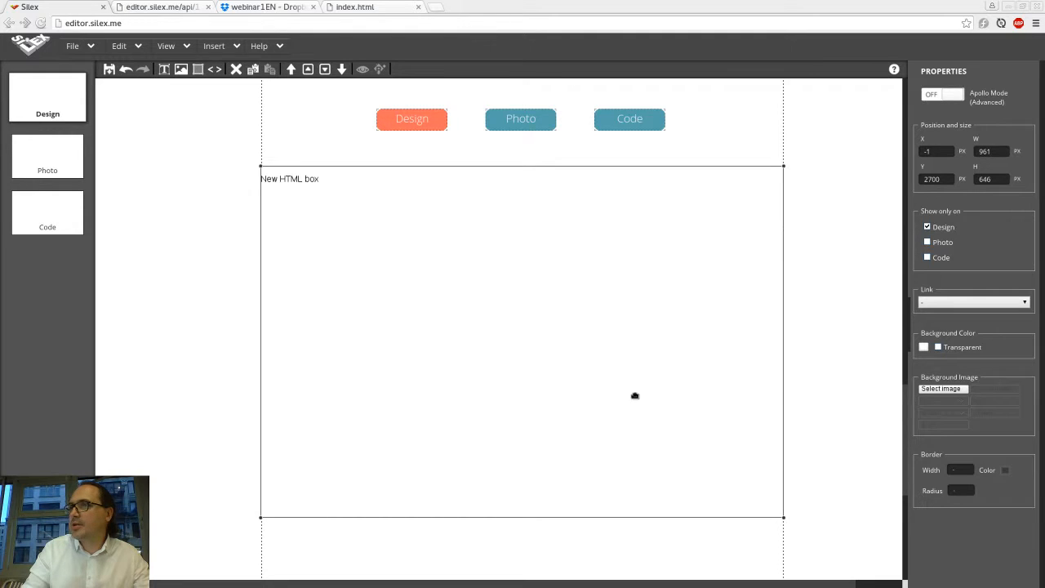
# Step: Replace the HTML box's content with the pasted Flickr album embed code
pyautogui.doubleClick(635, 395)
pyautogui.click(429, 305)
pyautogui.hotkey('ctrl', 'a')
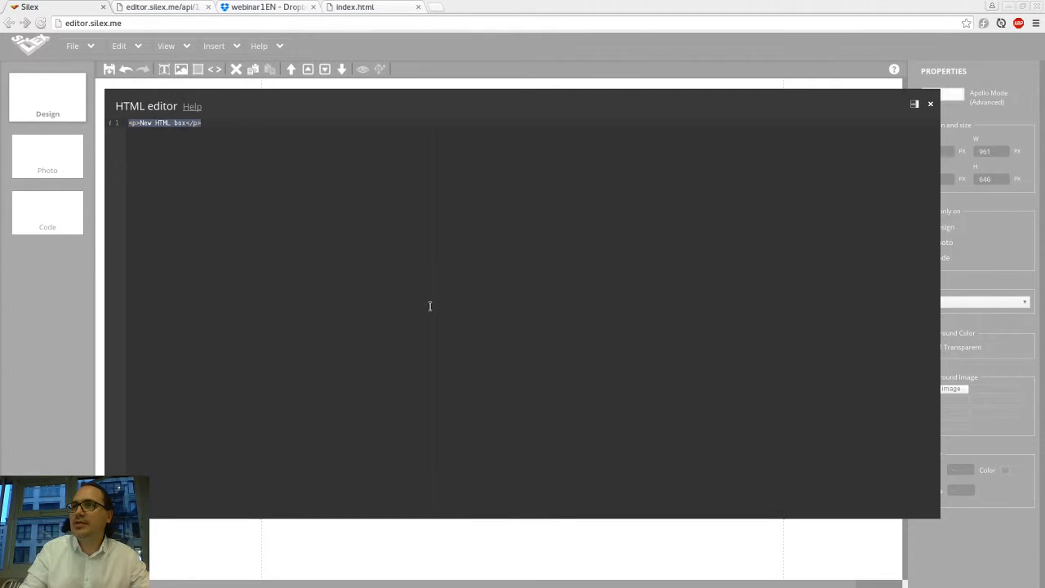
pyautogui.hotkey('ctrl', 'v')
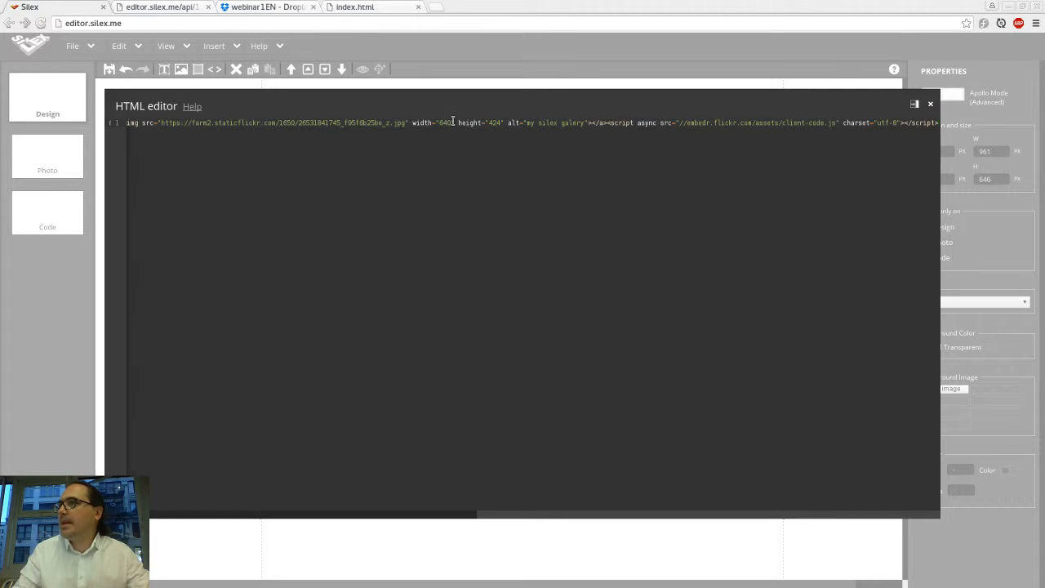
pyautogui.hscroll(-10, 173, 130)
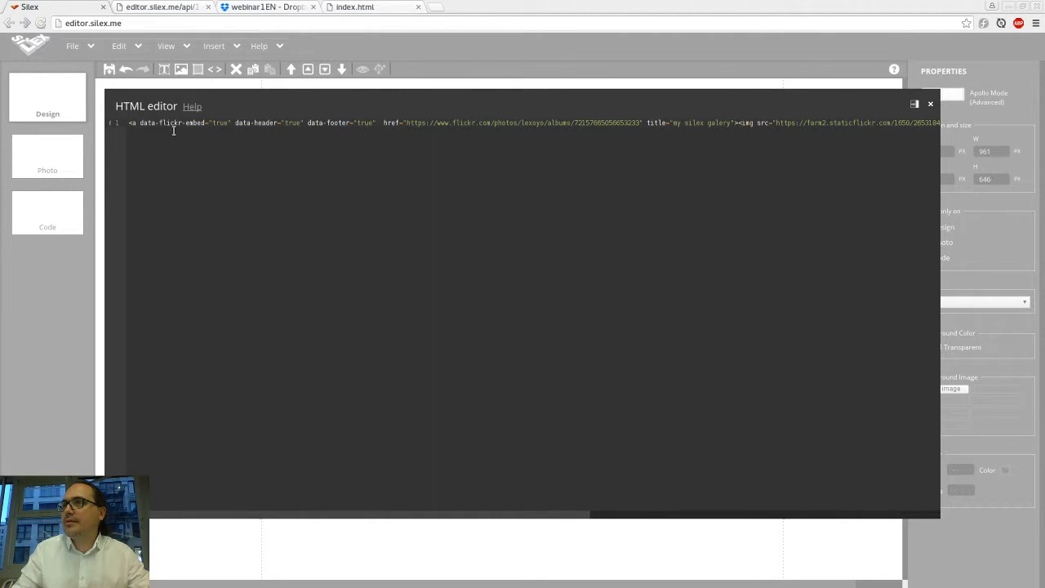
pyautogui.click(53, 165)
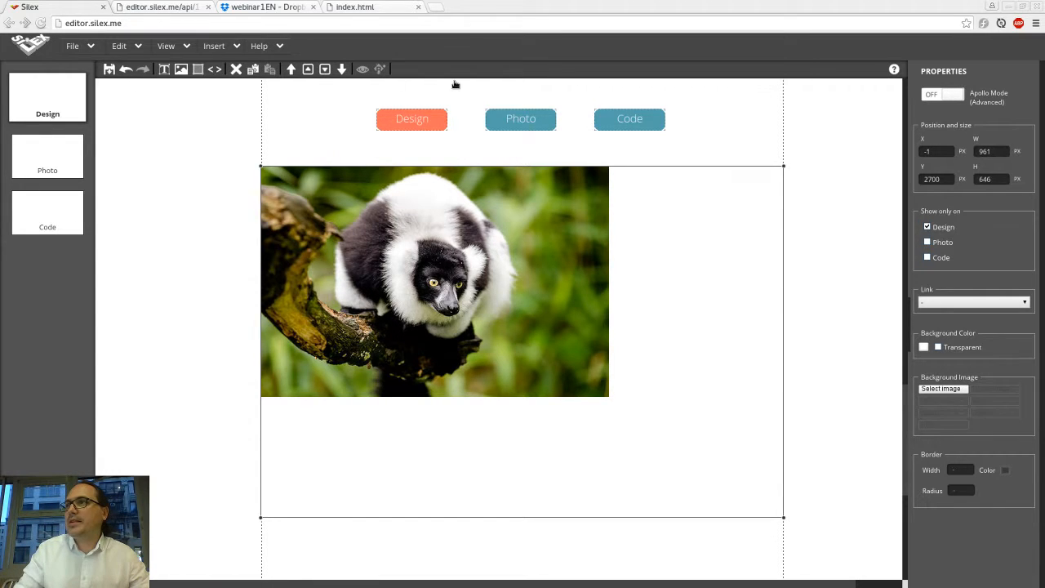
# Step: Preview the page and browse through the embedded gallery's photos
pyautogui.click(363, 72)
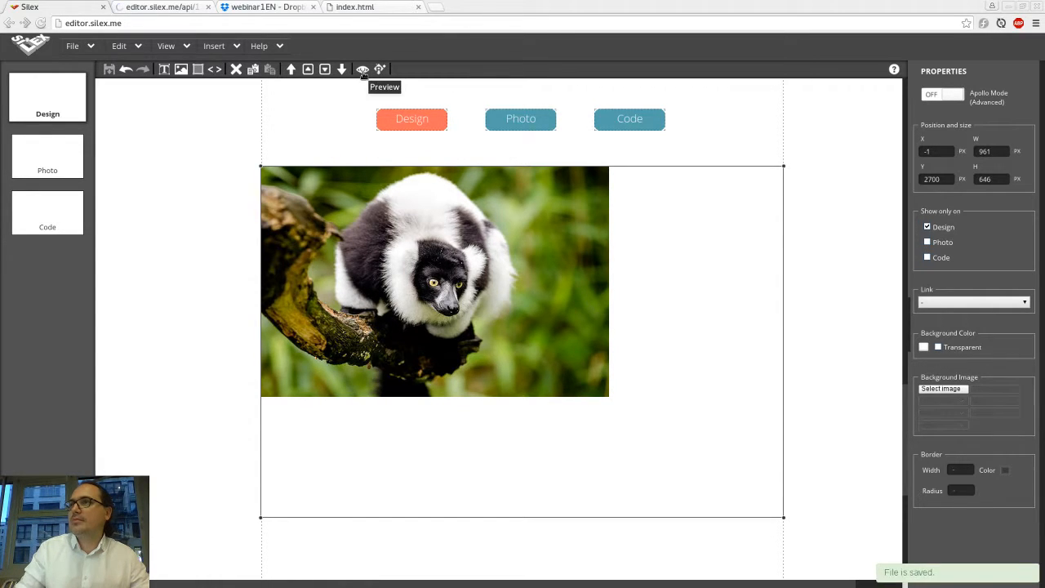
pyautogui.click(133, 10)
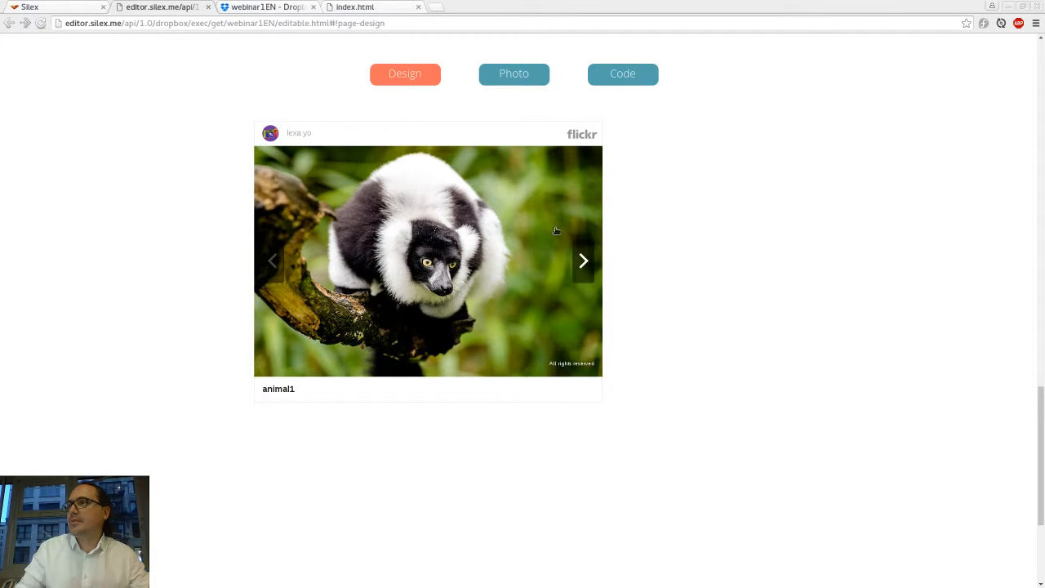
pyautogui.click(583, 260)
pyautogui.click(585, 260)
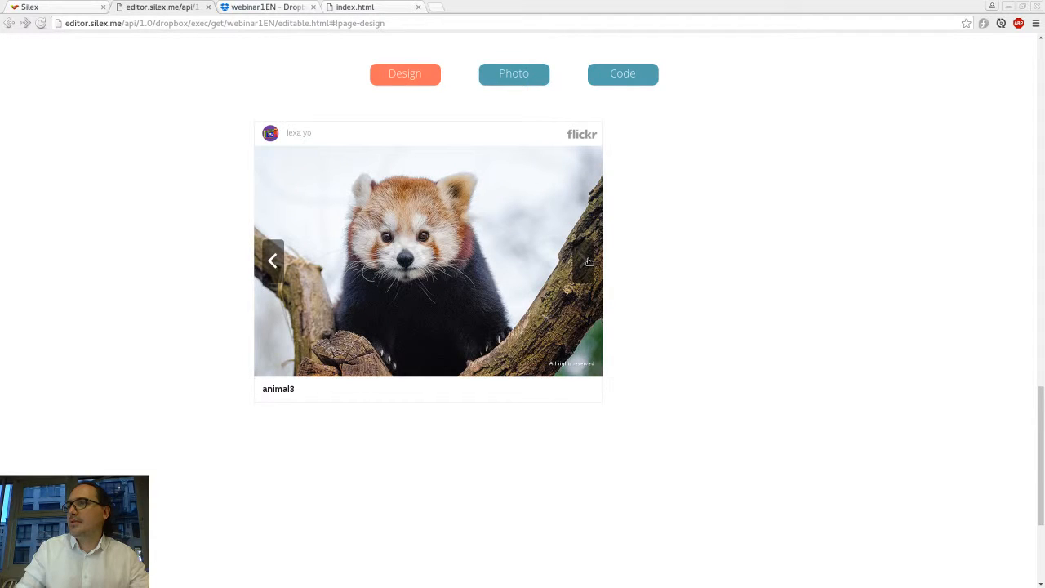
pyautogui.click(279, 272)
pyautogui.click(278, 272)
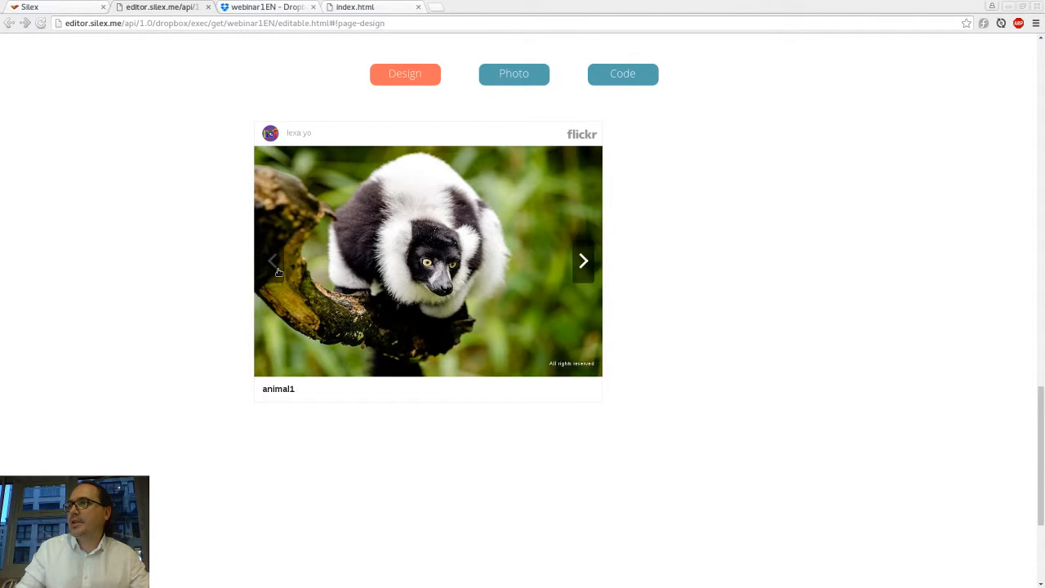
# Step: Set the embedded image's width and height to 100% in the box's HTML code
pyautogui.hotkey('ctrl', 'pageup')
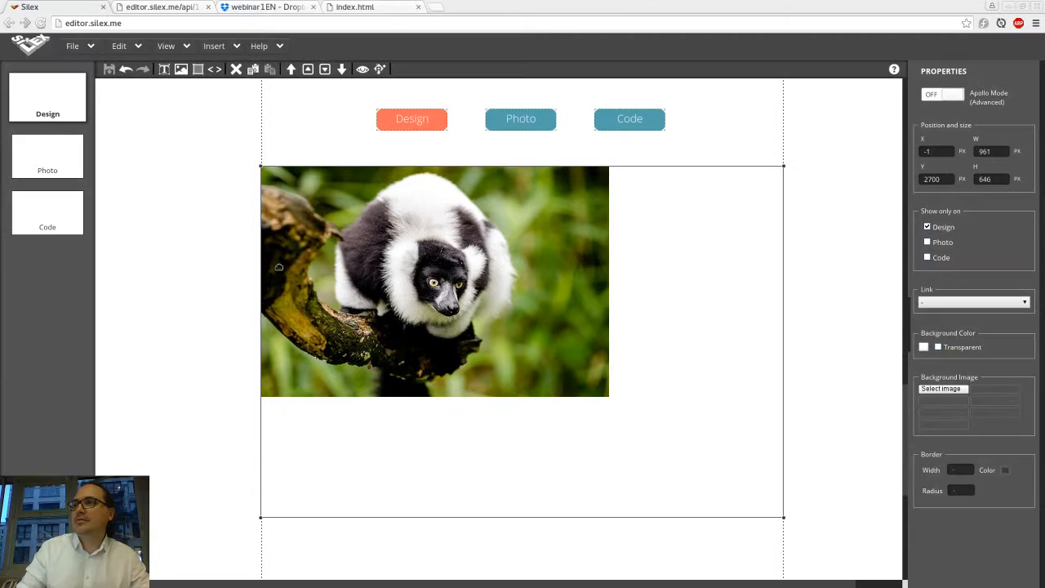
pyautogui.doubleClick(335, 262)
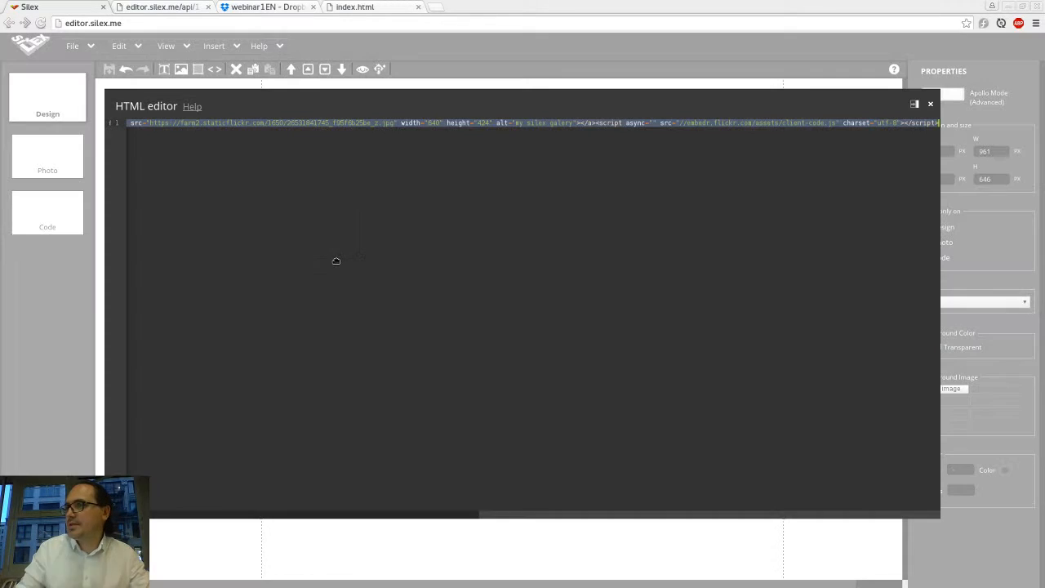
pyautogui.click(411, 125)
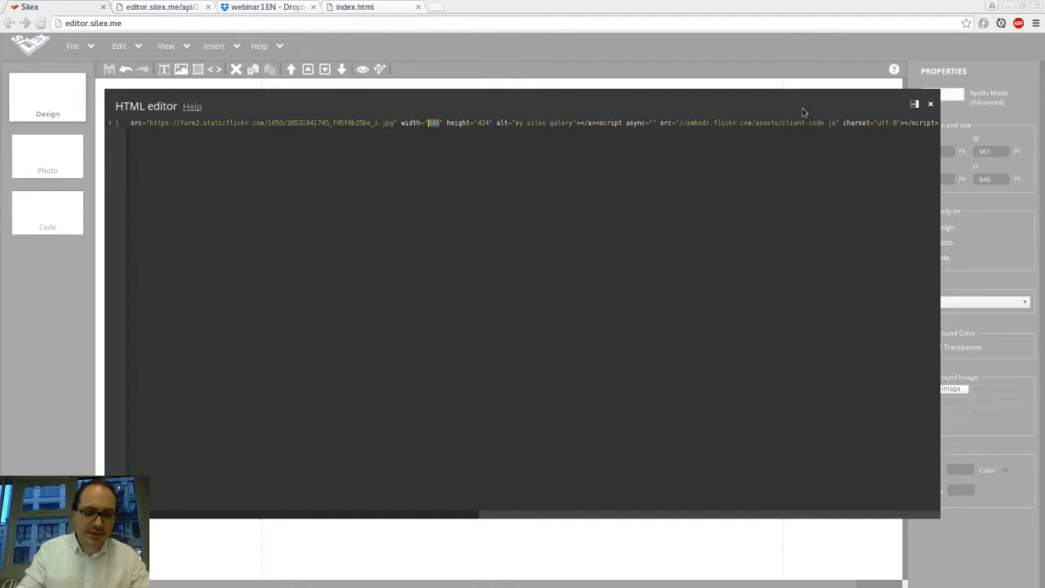
pyautogui.write('100%')
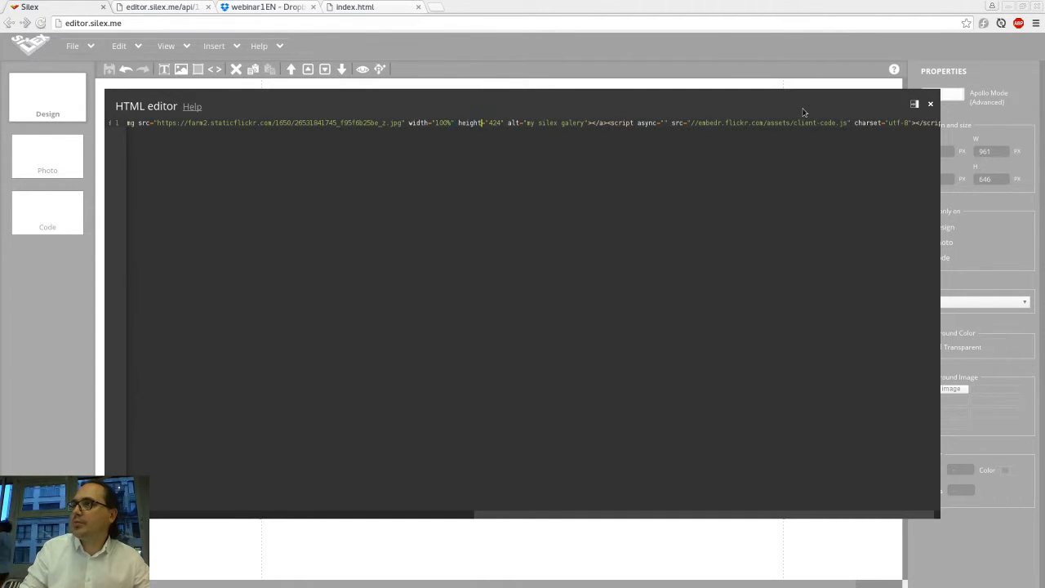
pyautogui.write('100%')
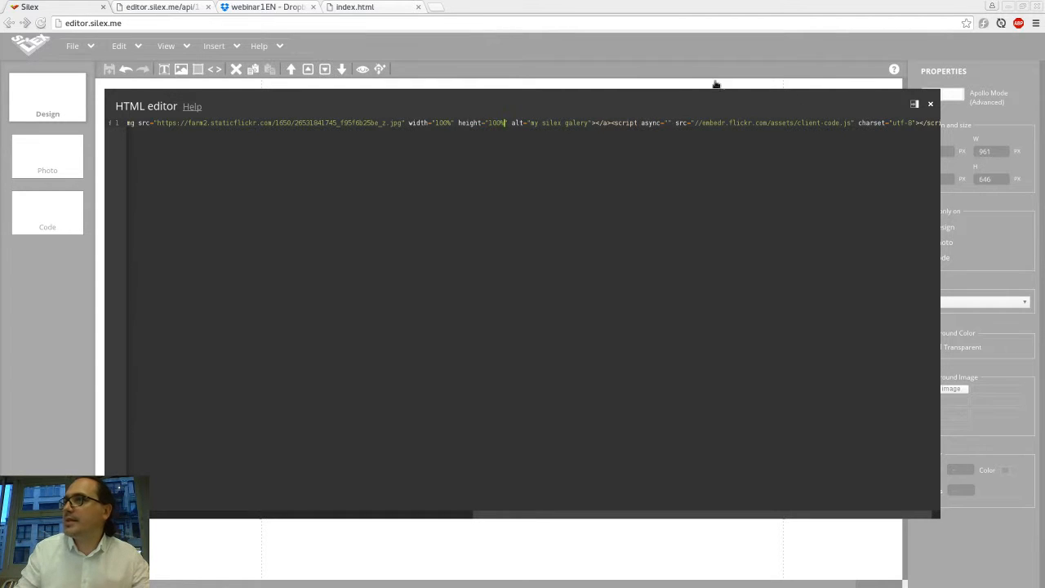
pyautogui.click(595, 71)
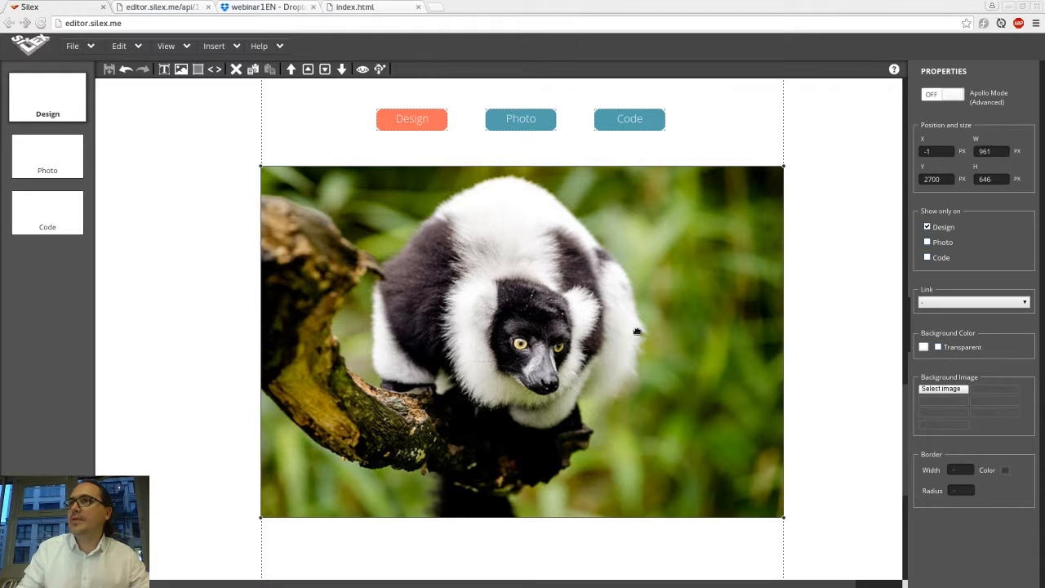
# Step: Reload the preview to check the resized gallery
pyautogui.hotkey('ctrl', 'Tab')
pyautogui.hotkey('ctrl', 'r')
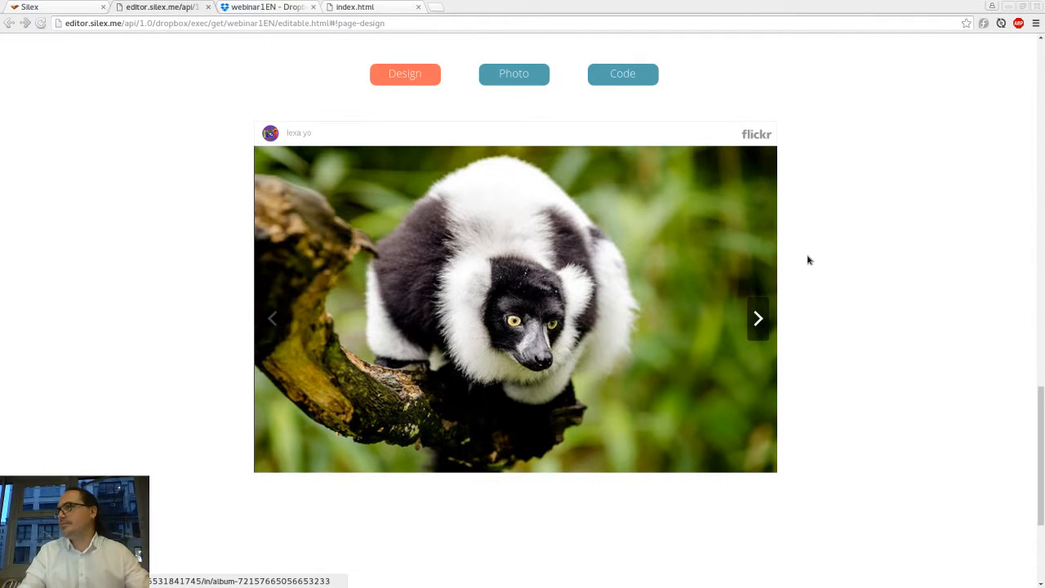
# Step: Switch between the Photo and Design pages in the site preview
pyautogui.click(518, 76)
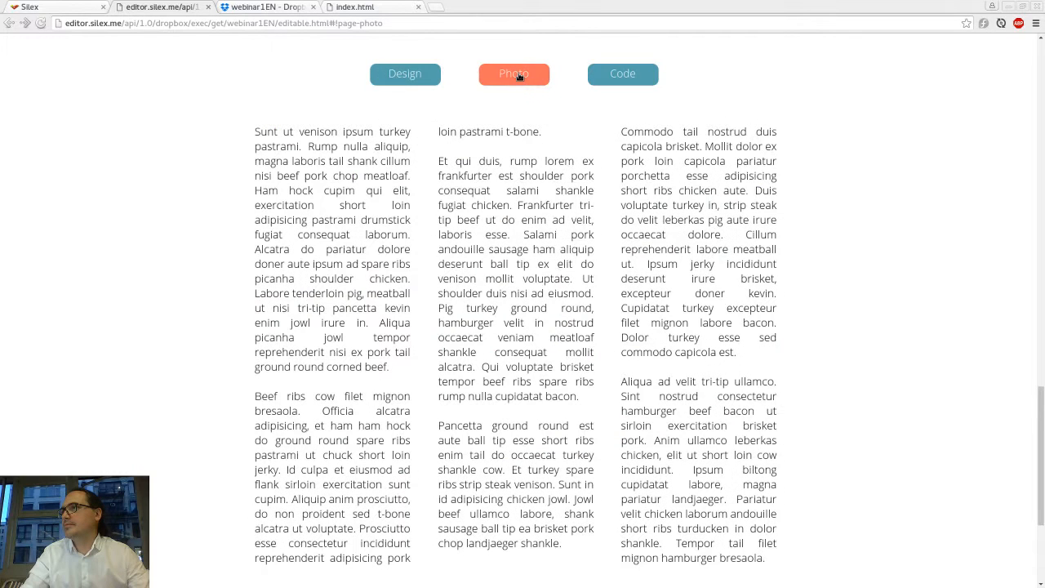
pyautogui.click(419, 76)
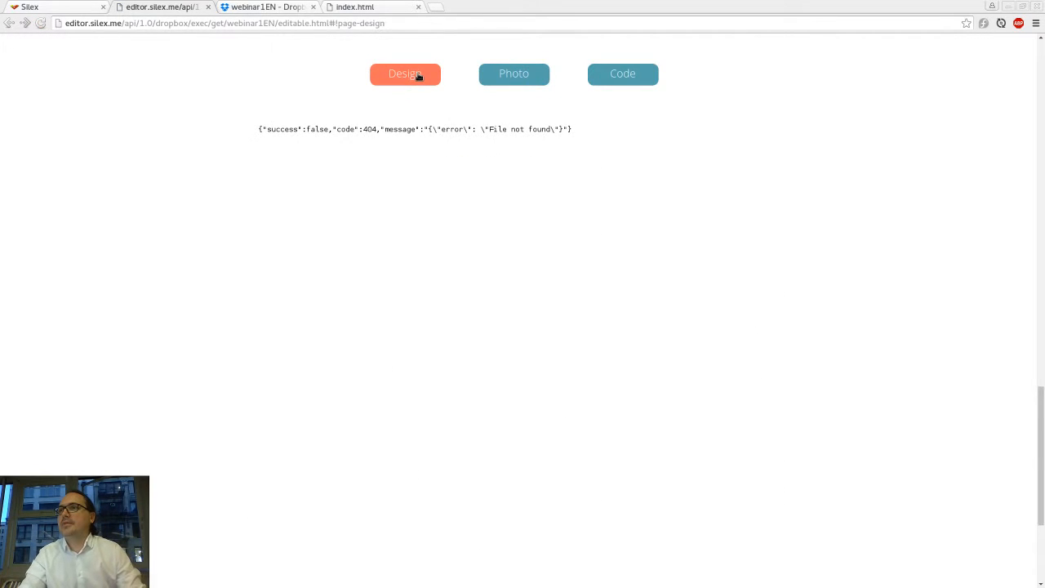
pyautogui.hotkey('ctrl', 'pageup')
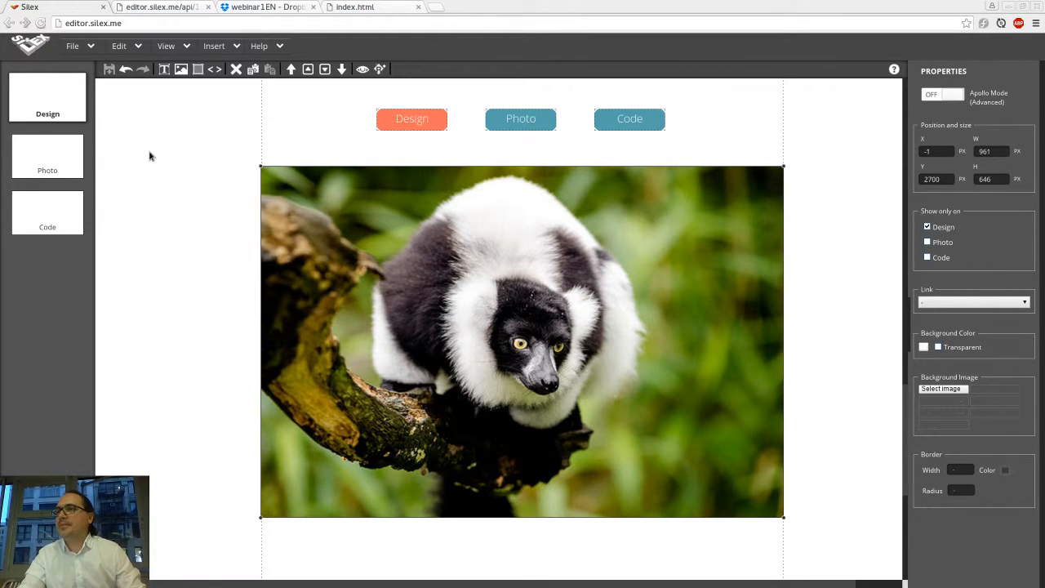
# Step: Open the Photo page in the editor and delete its three-column text block
pyautogui.rightClick(273, 136)
pyautogui.click(48, 160)
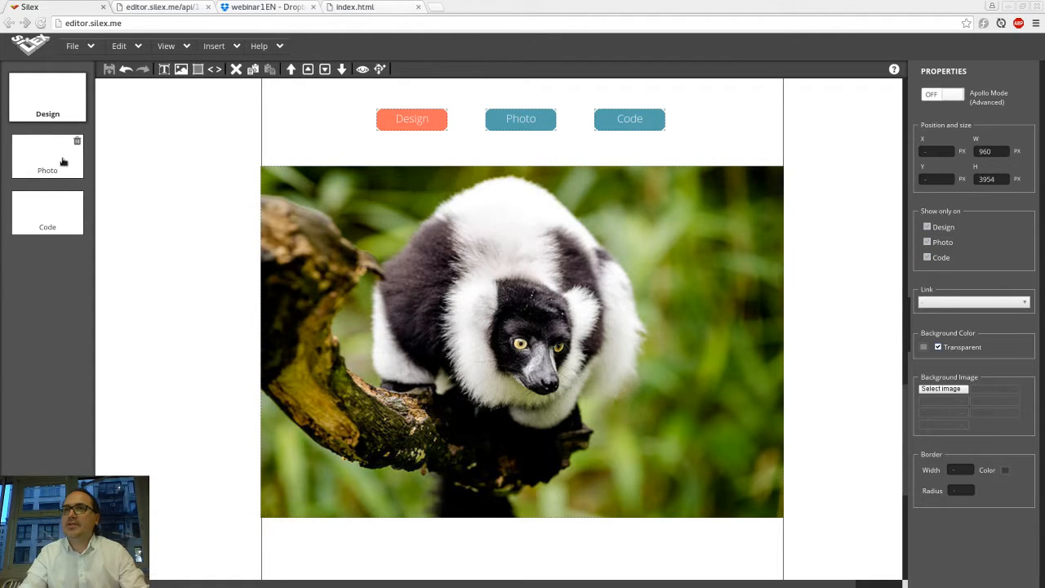
pyautogui.click(65, 159)
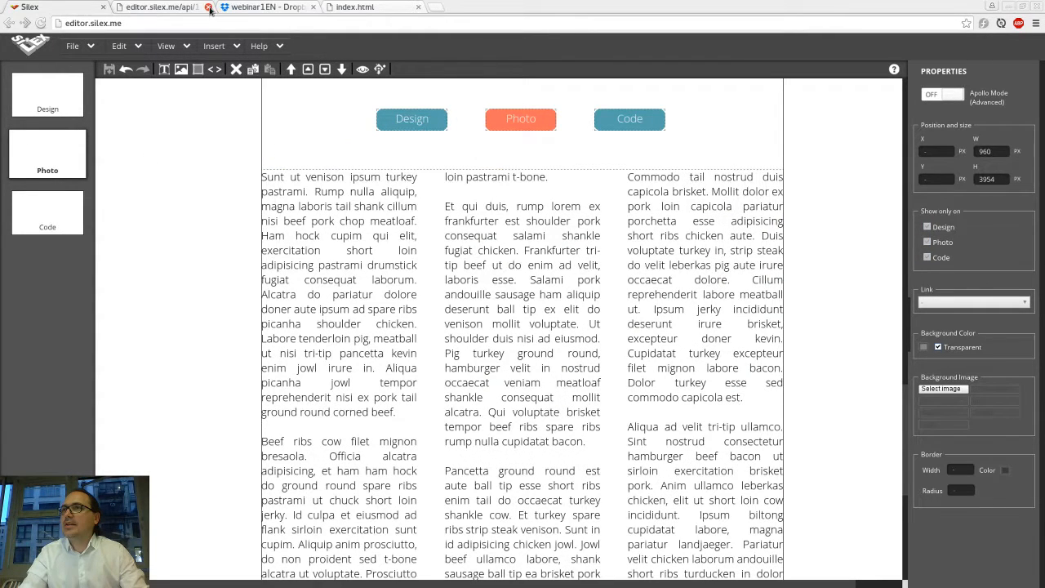
pyautogui.click(208, 6)
pyautogui.click(397, 220)
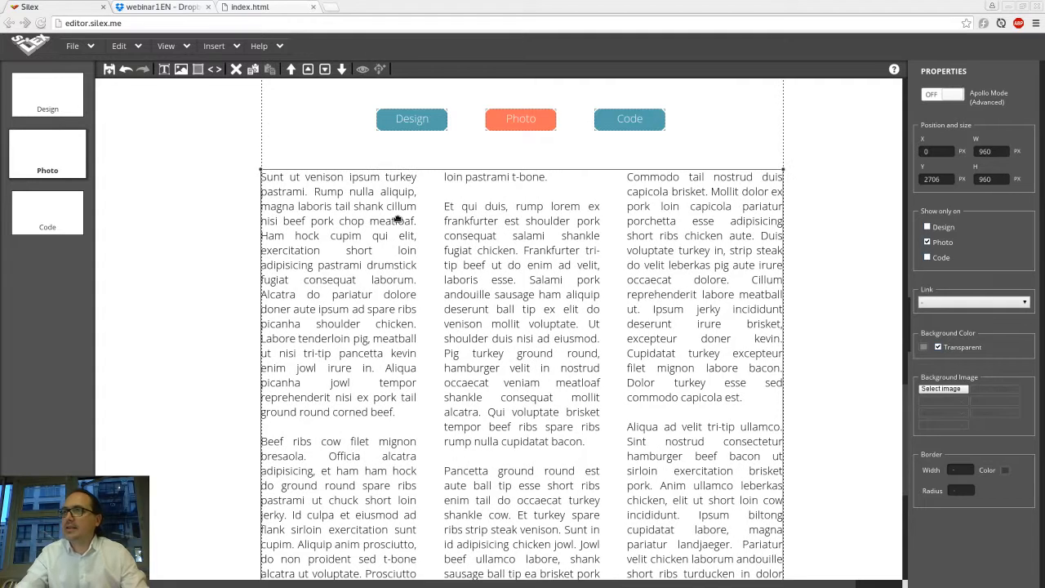
pyautogui.press('Delete')
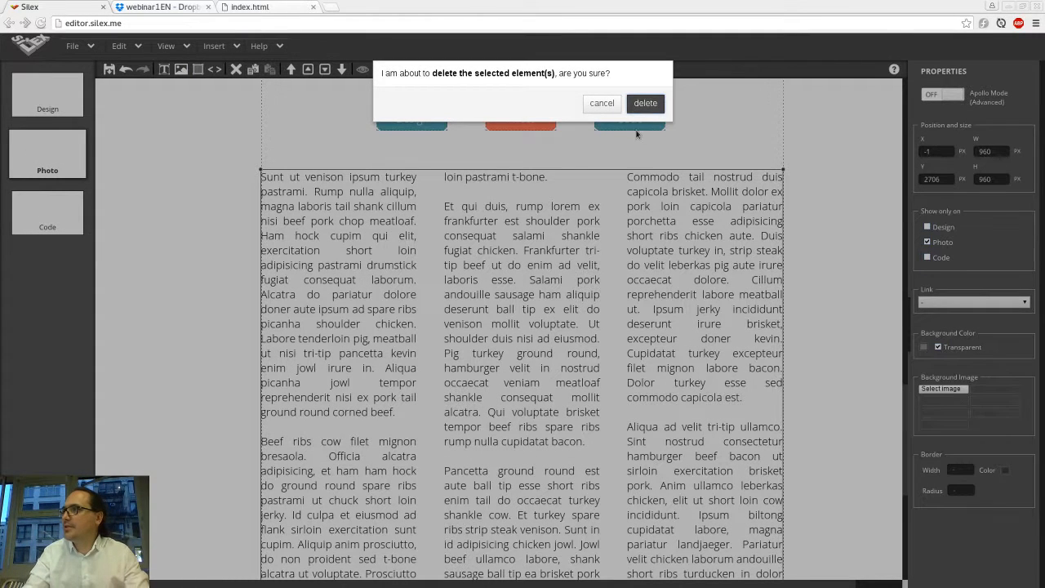
pyautogui.click(646, 104)
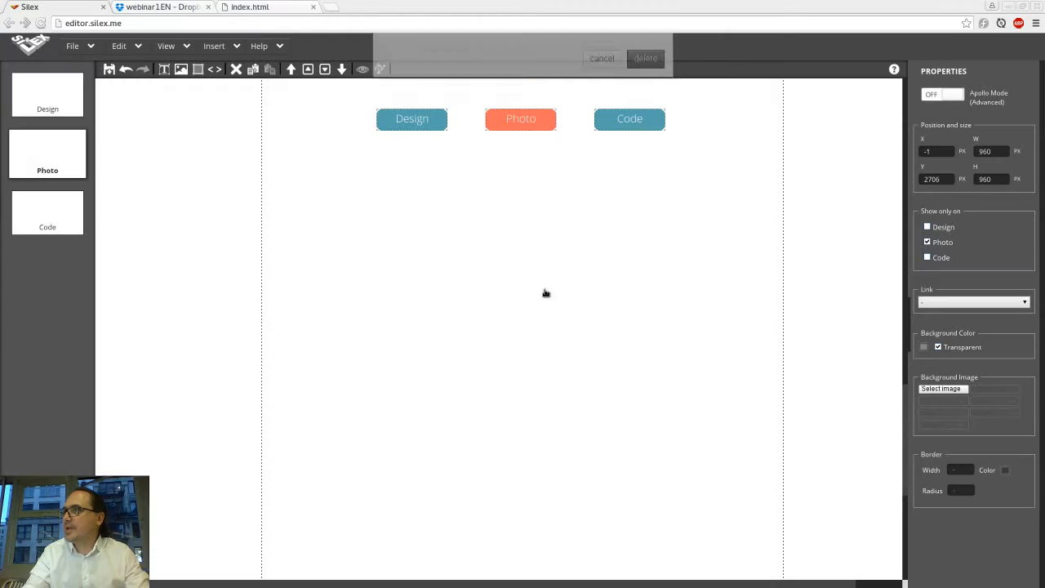
pyautogui.click(528, 124)
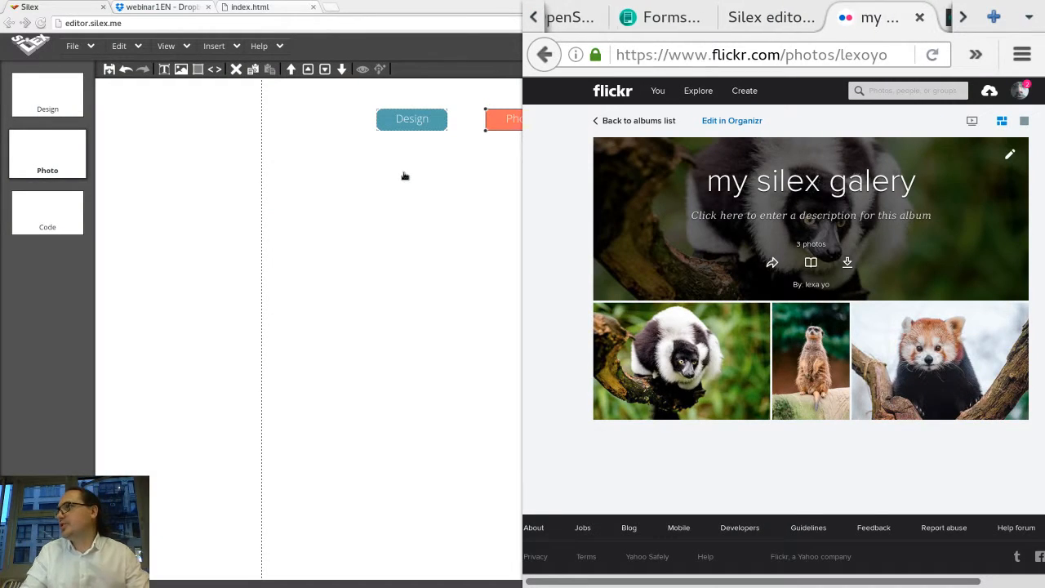
# Step: Switch to Twitter in the other browser and open the Widgets section of the account settings
pyautogui.hotkey('ctrl', 'w')
pyautogui.hotkey('ctrl', 'pageup')
pyautogui.hotkey('ctrl', 'pageup')
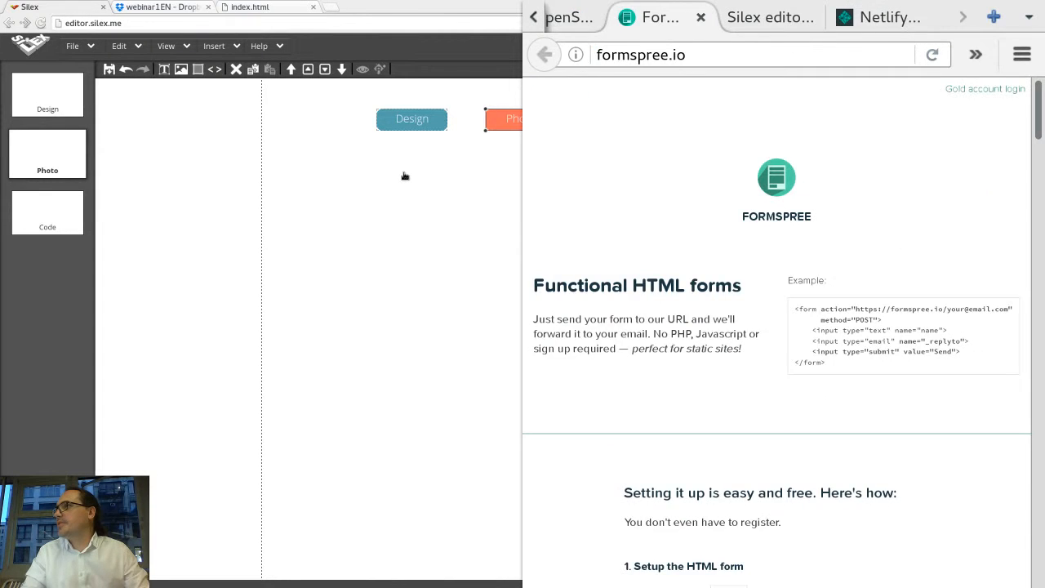
pyautogui.hotkey('ctrl', 'pageup')
pyautogui.hotkey('ctrl', 'pageup')
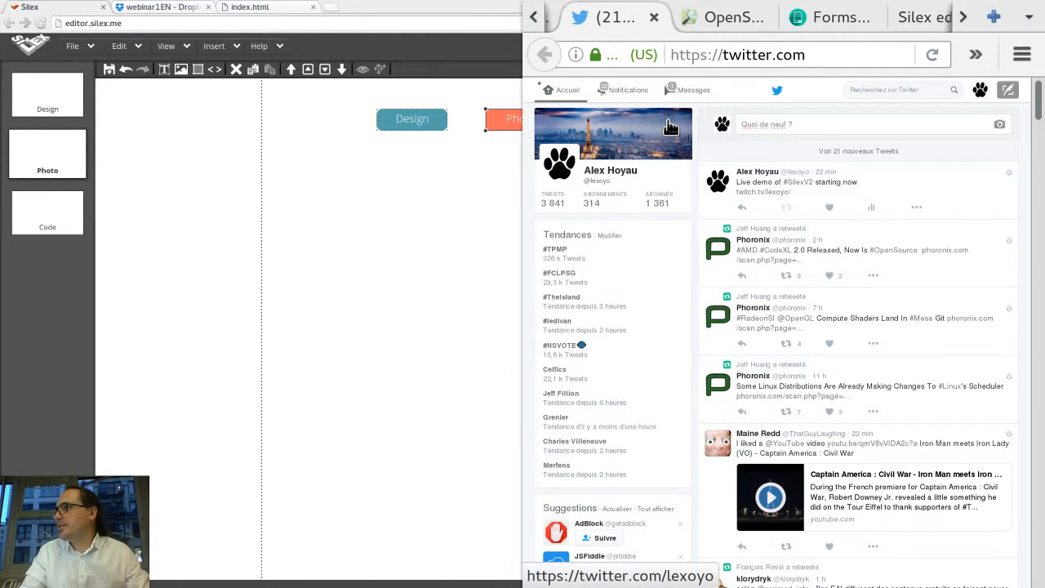
pyautogui.click(982, 91)
pyautogui.click(982, 91)
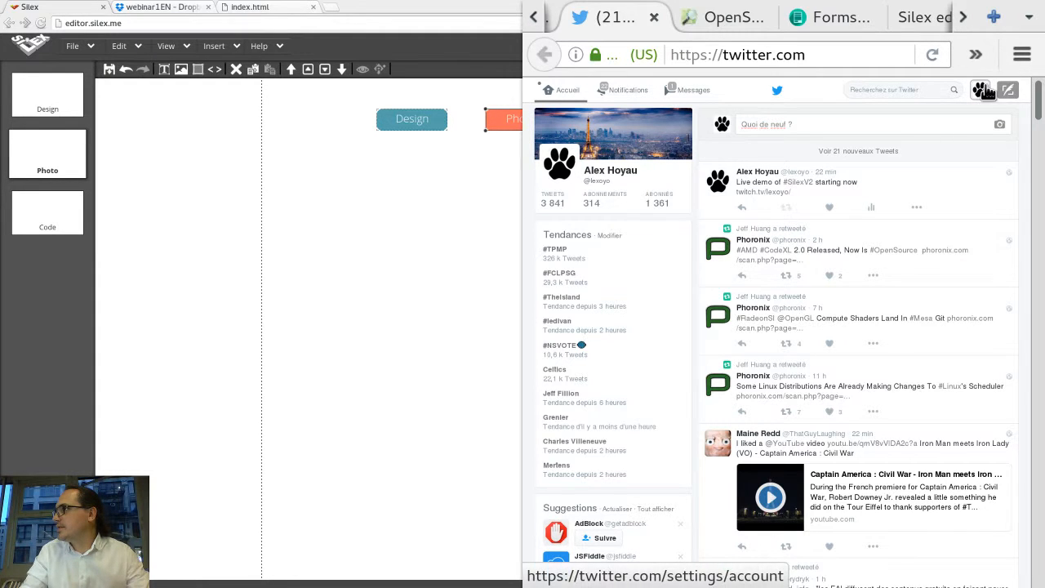
pyautogui.click(982, 91)
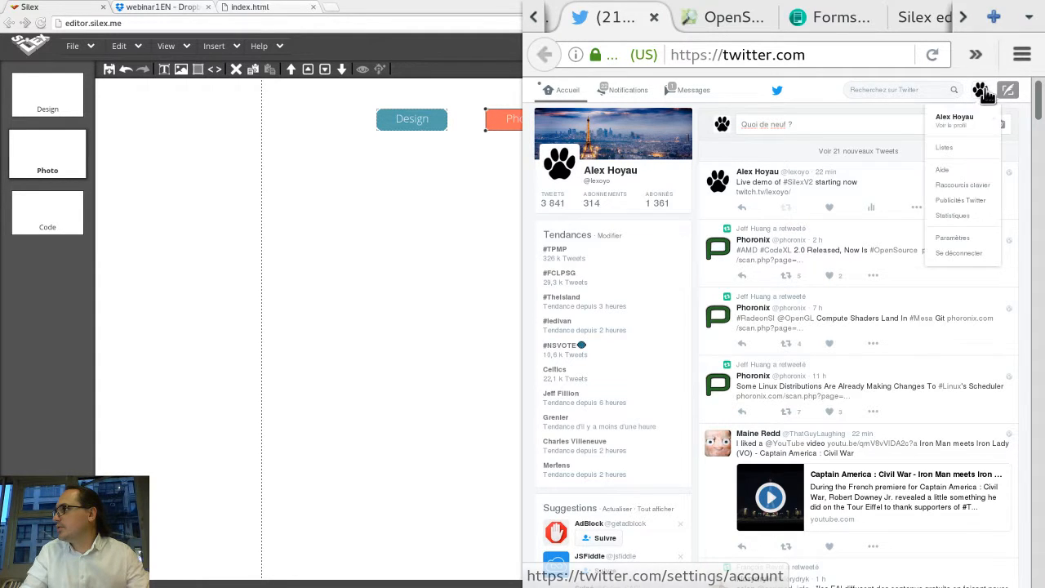
pyautogui.click(959, 237)
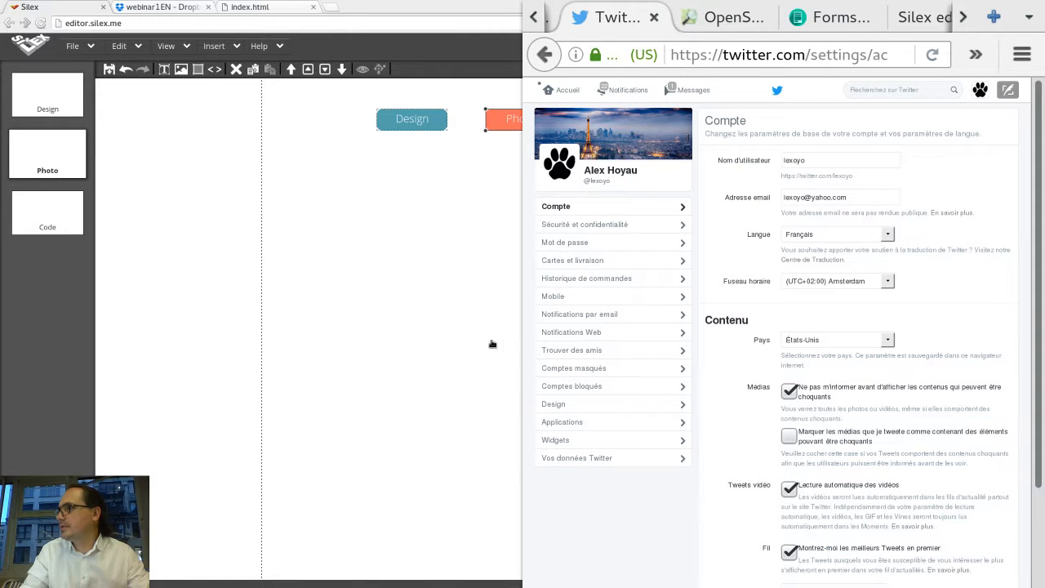
pyautogui.click(559, 442)
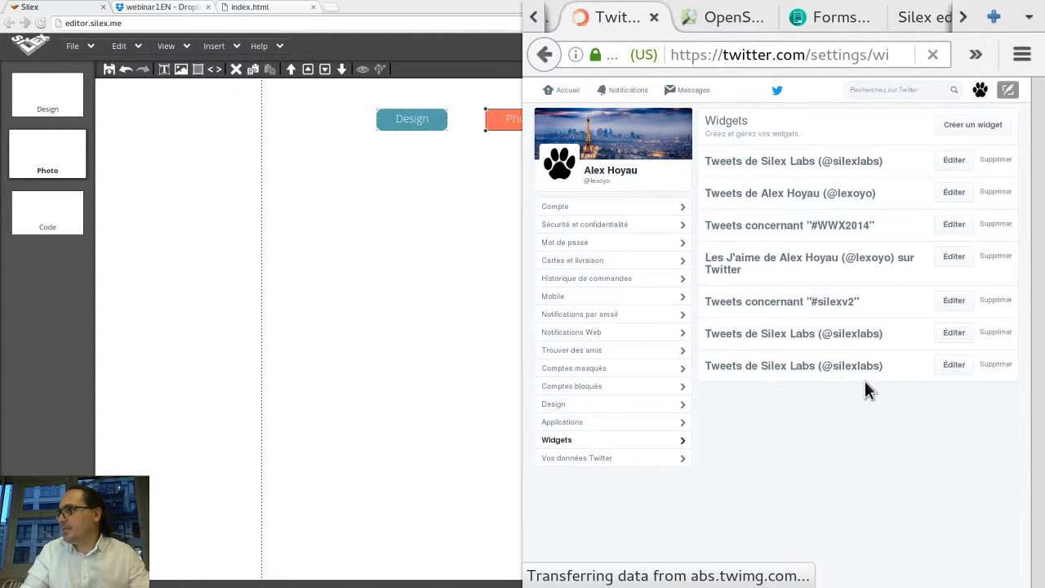
# Step: Create a user timeline widget for the account's username and select its generated embed code
pyautogui.click(980, 127)
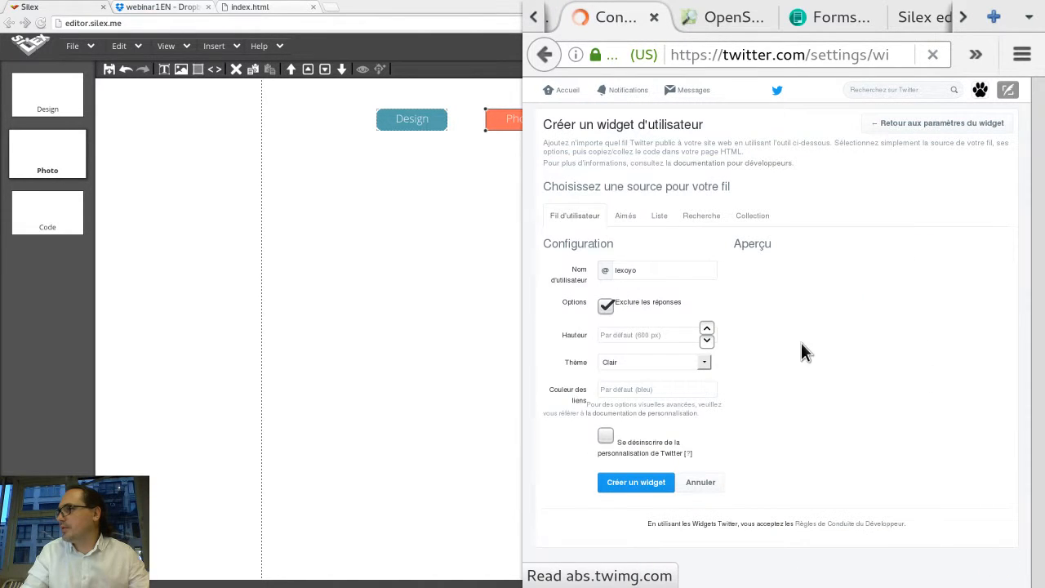
pyautogui.click(668, 267)
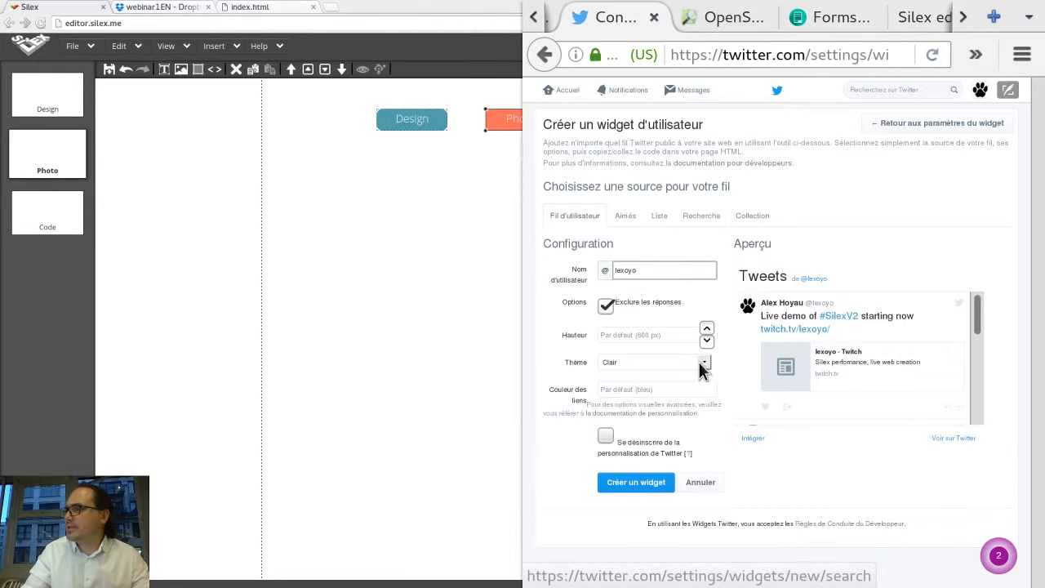
pyautogui.click(627, 485)
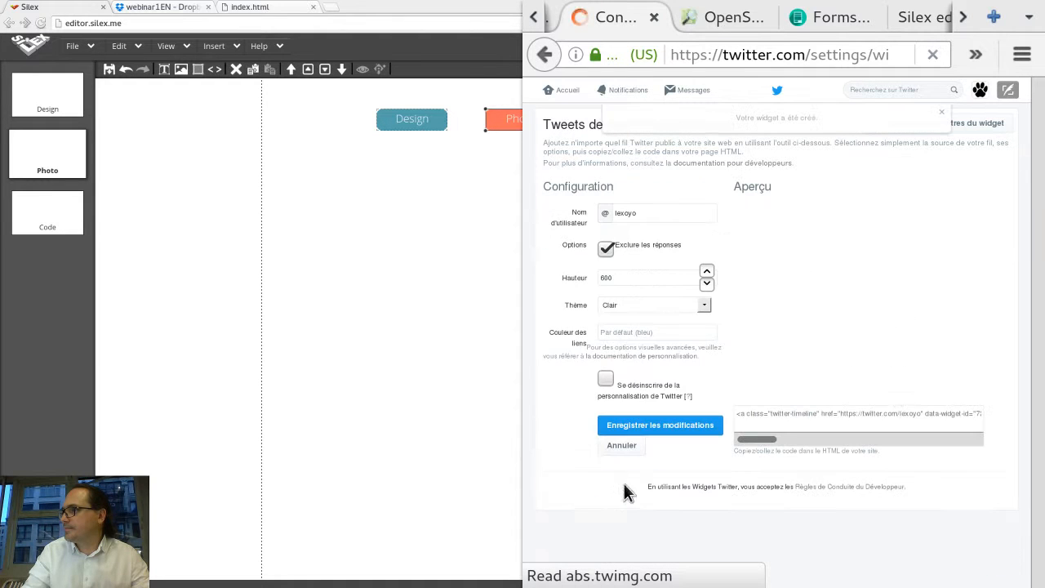
pyautogui.click(839, 411)
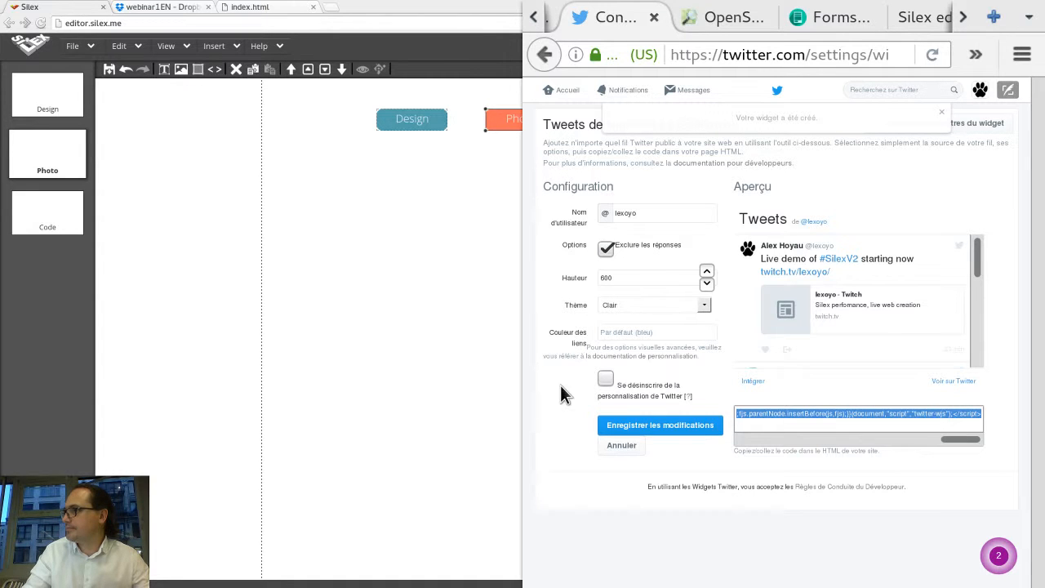
# Step: Insert a new HTML box on the Photo page and resize it to the page width, about 959 × 490 px
pyautogui.click(494, 328)
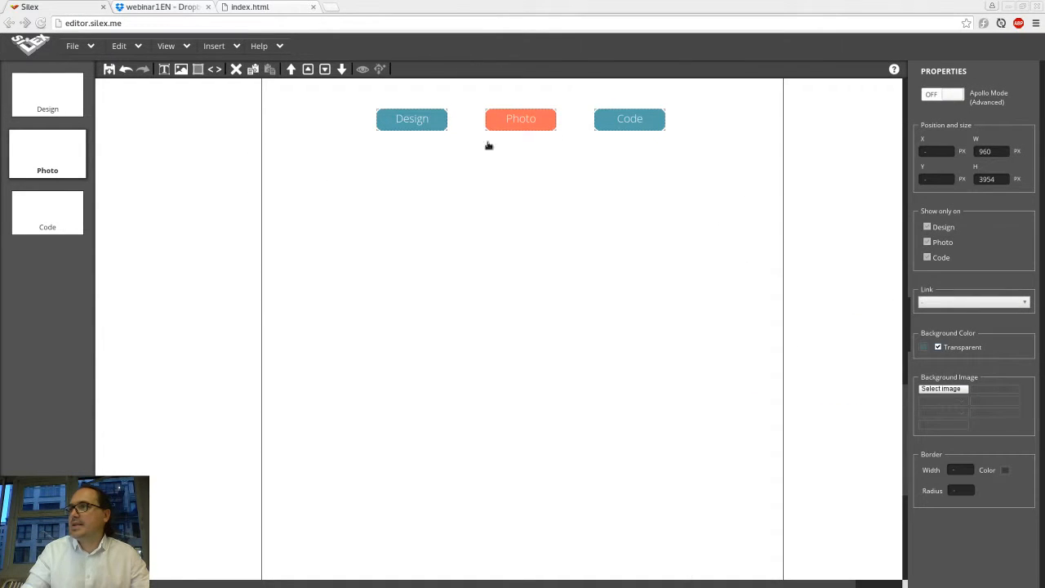
pyautogui.click(215, 68)
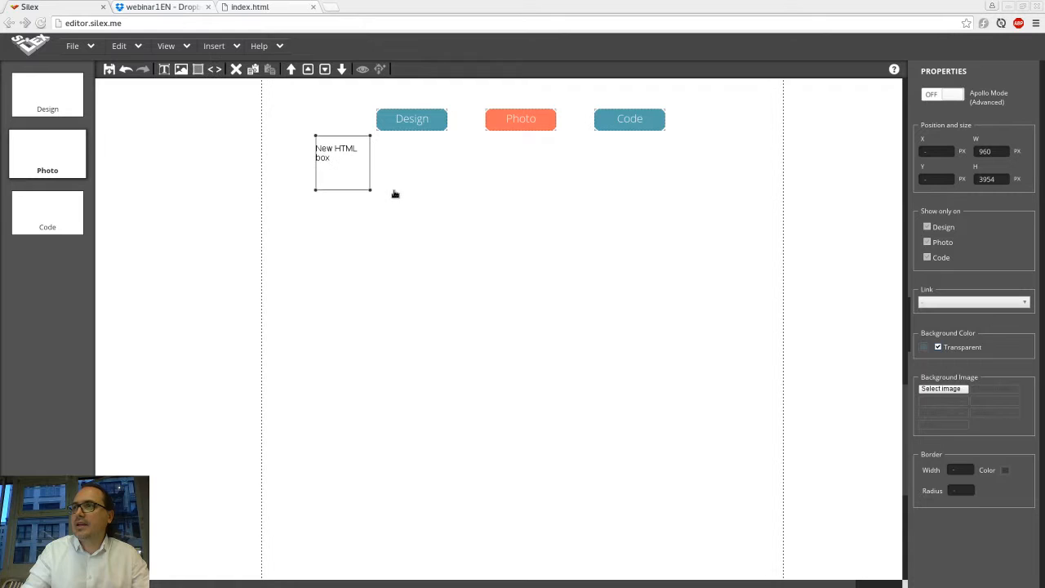
pyautogui.moveTo(341, 169); pyautogui.dragTo(782, 444)
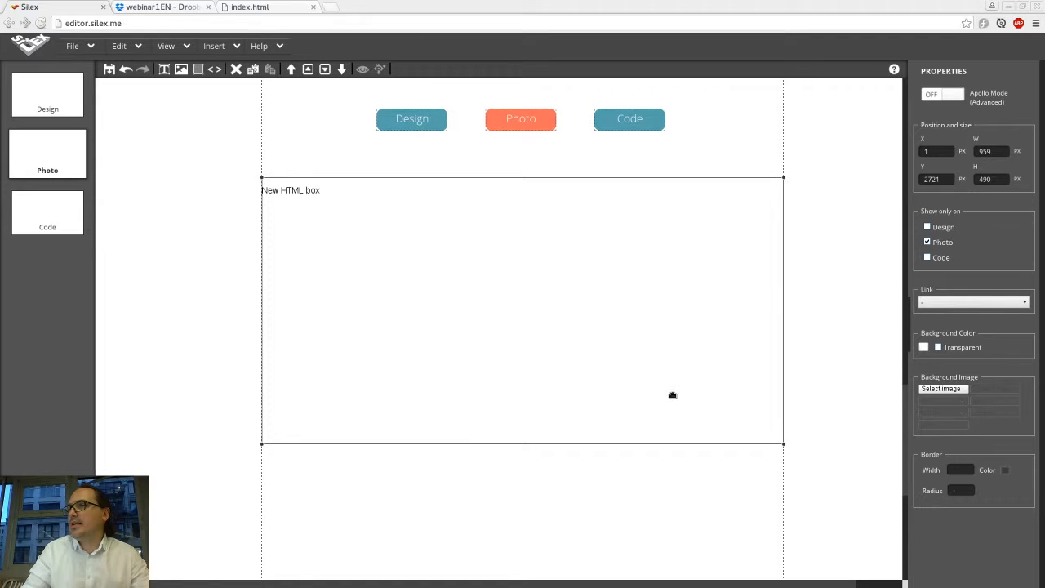
# Step: Paste the Twitter widget embed code into the HTML box's code and save the site
pyautogui.doubleClick(673, 395)
pyautogui.hotkey('ctrl', 'v')
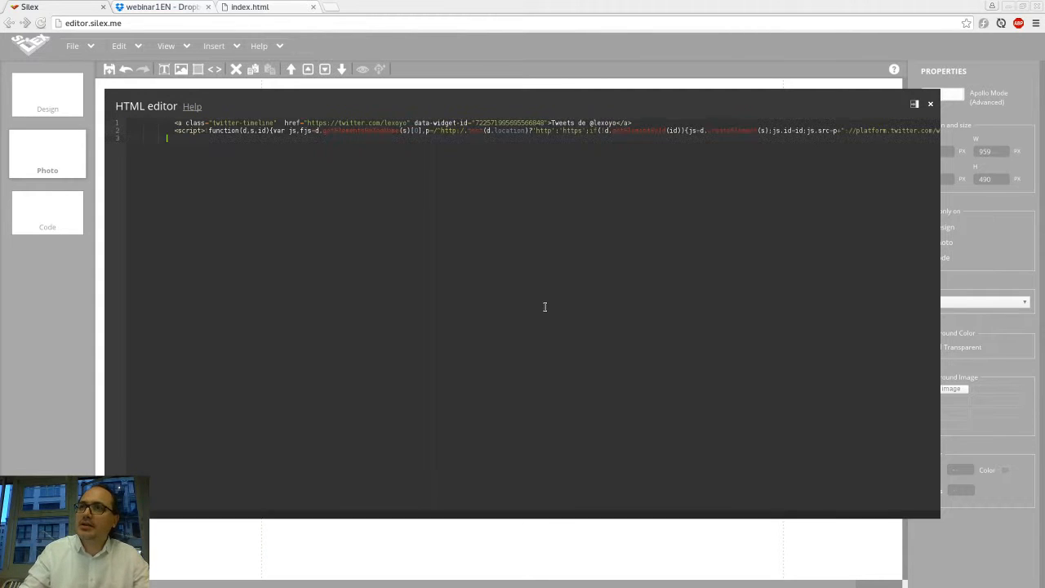
pyautogui.click(507, 73)
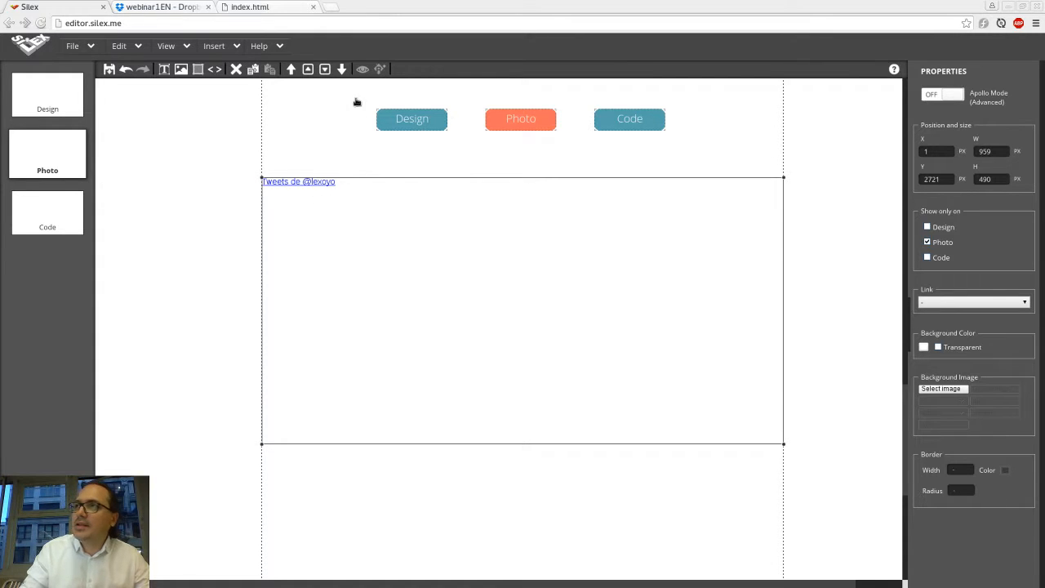
pyautogui.hotkey('ctrl', 's')
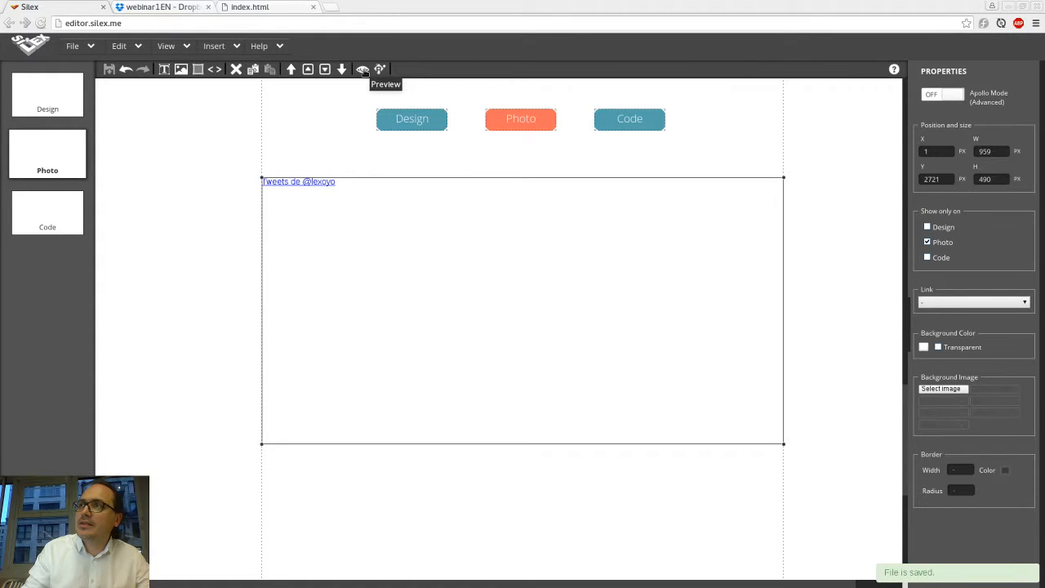
# Step: Preview the Photo page and scroll through the embedded Twitter timeline
pyautogui.click(364, 70)
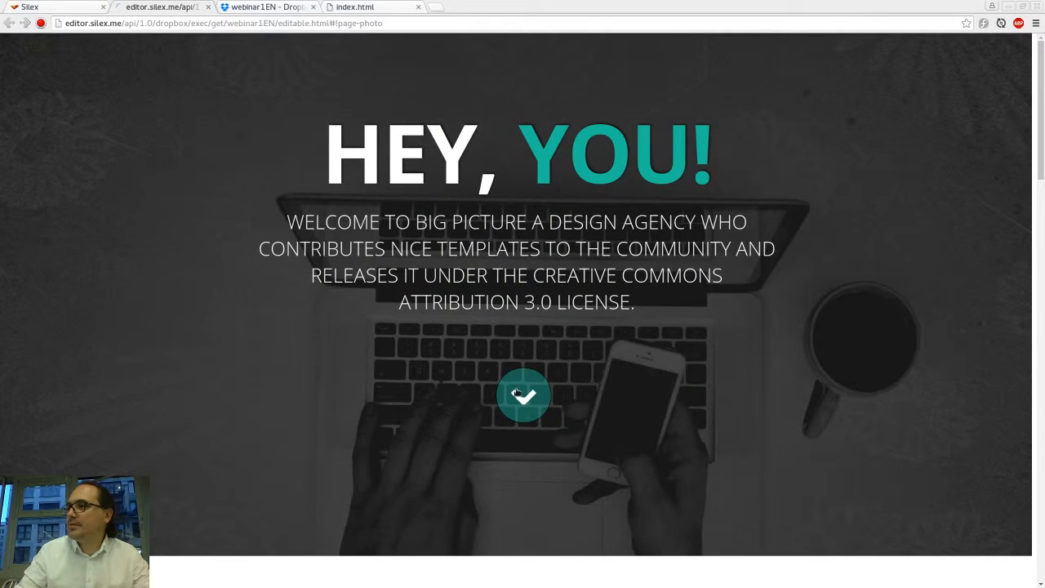
pyautogui.click(522, 396)
pyautogui.scroll(-6, 520, 394)
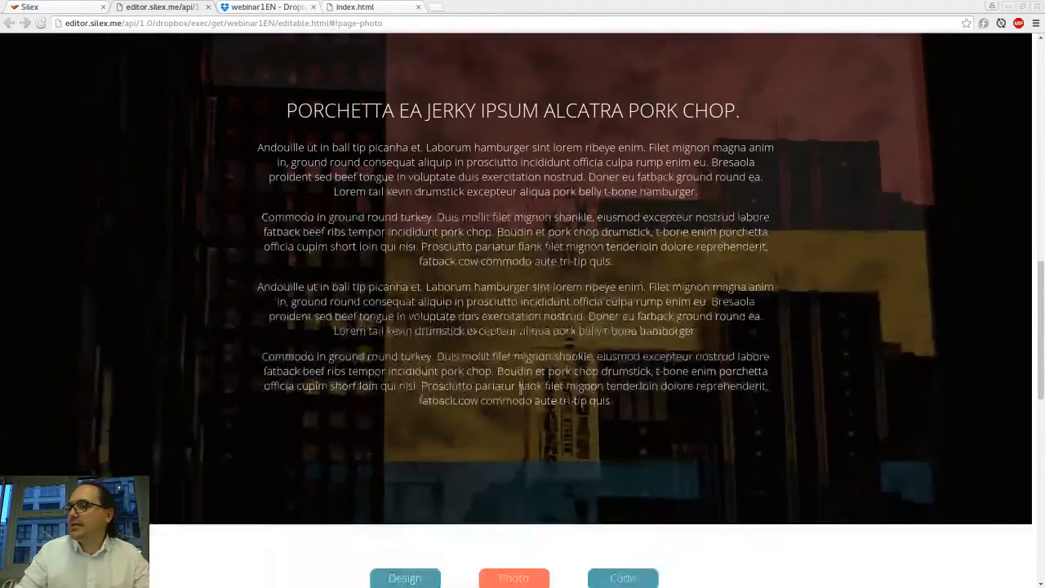
pyautogui.rightClick(523, 390)
pyautogui.click(720, 363)
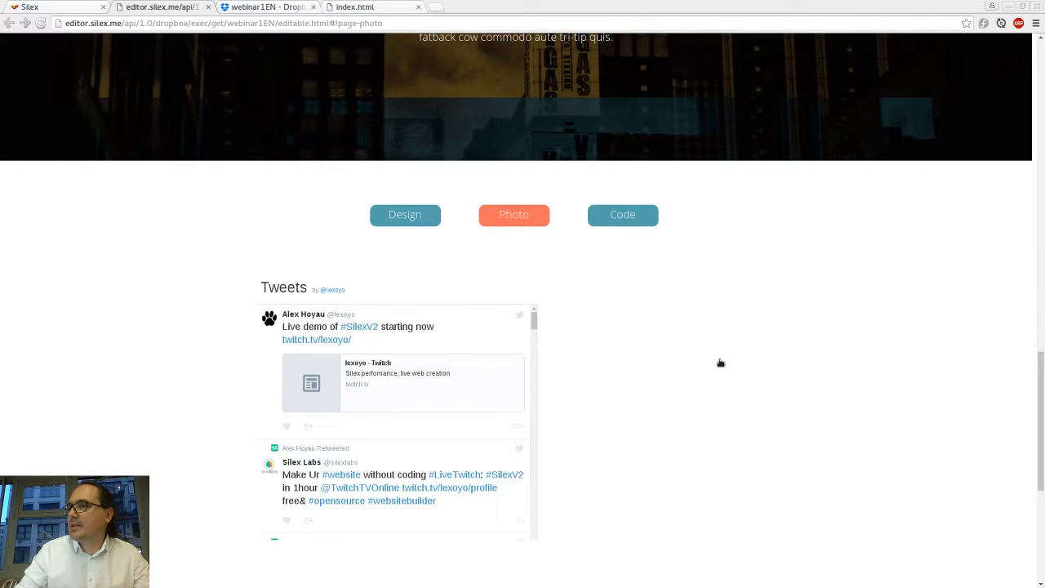
pyautogui.scroll(-3, 719, 363)
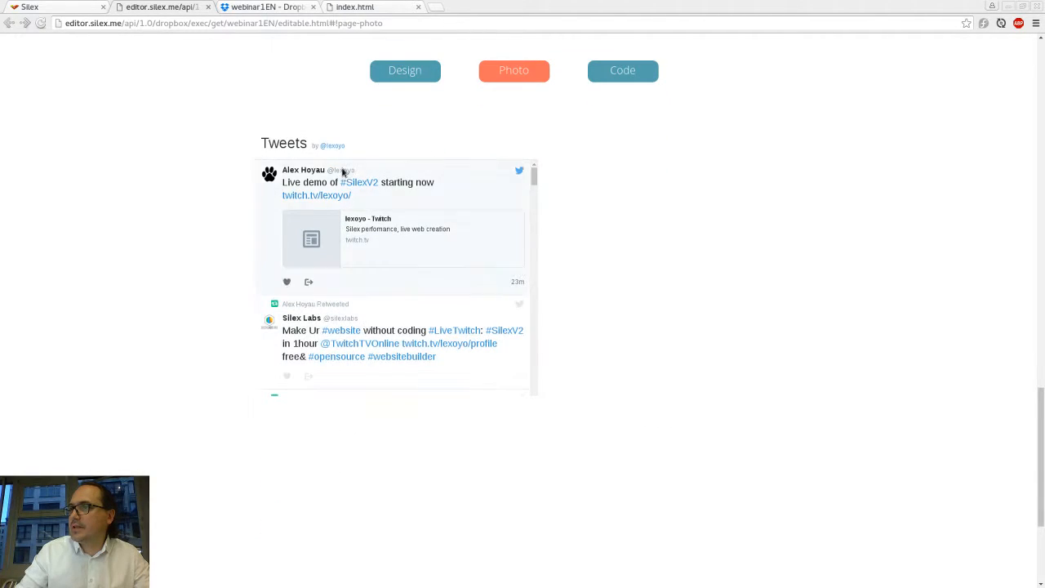
pyautogui.scroll(-5, 373, 206)
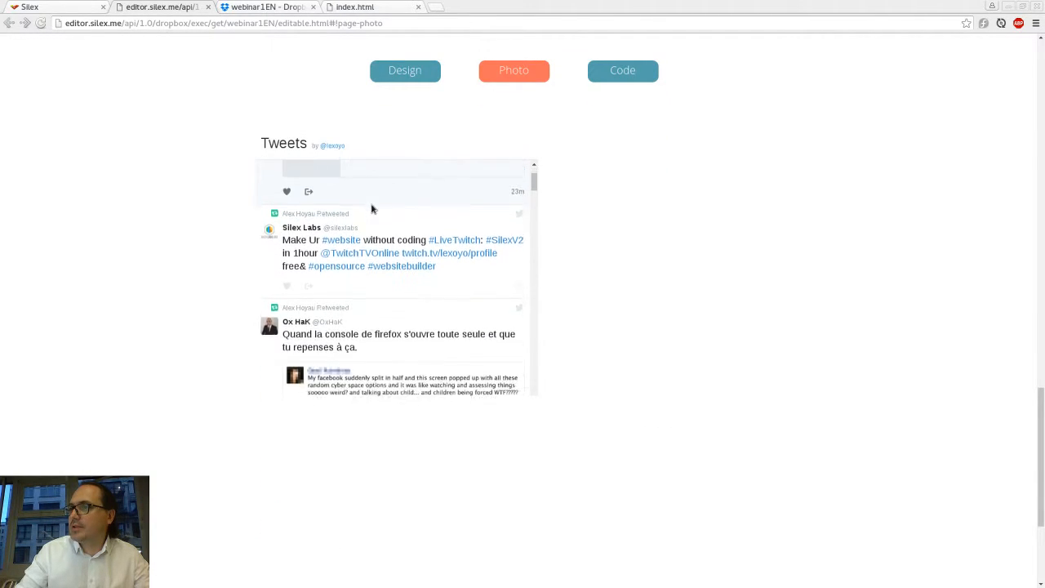
pyautogui.scroll(-8, 371, 209)
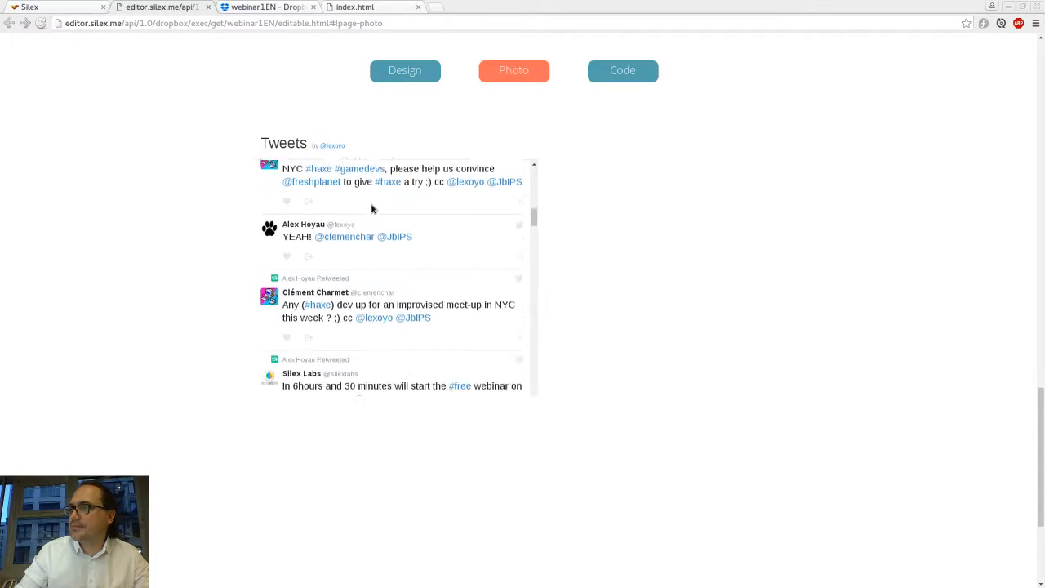
pyautogui.scroll(-1, 372, 208)
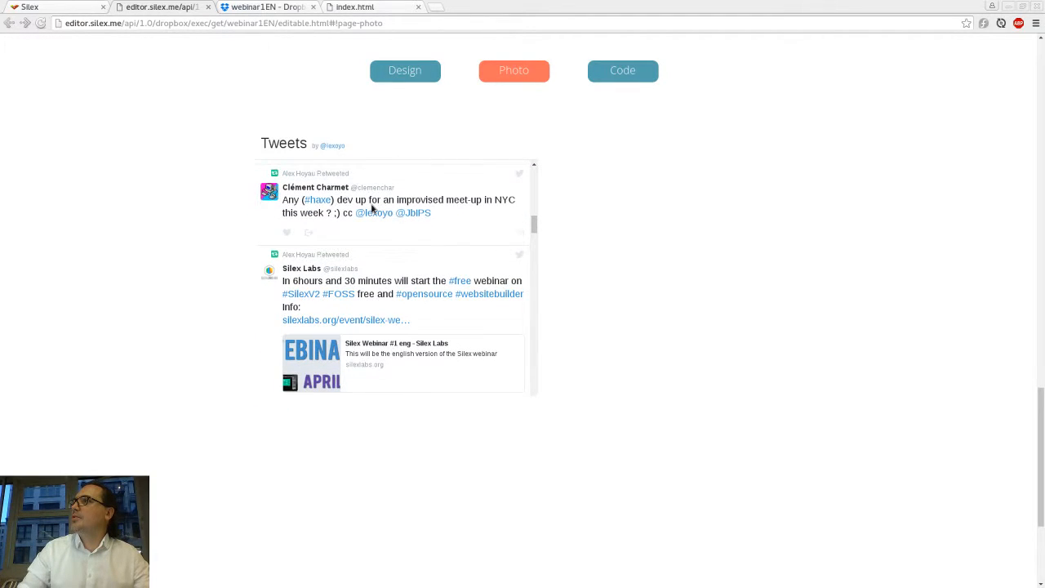
pyautogui.scroll(-3, 371, 208)
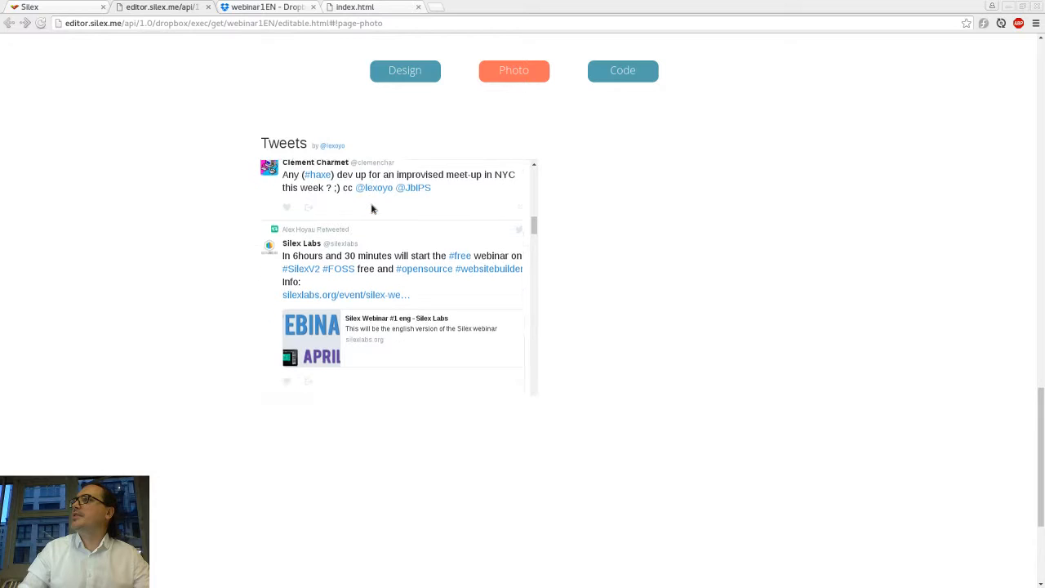
pyautogui.scroll(-3, 372, 208)
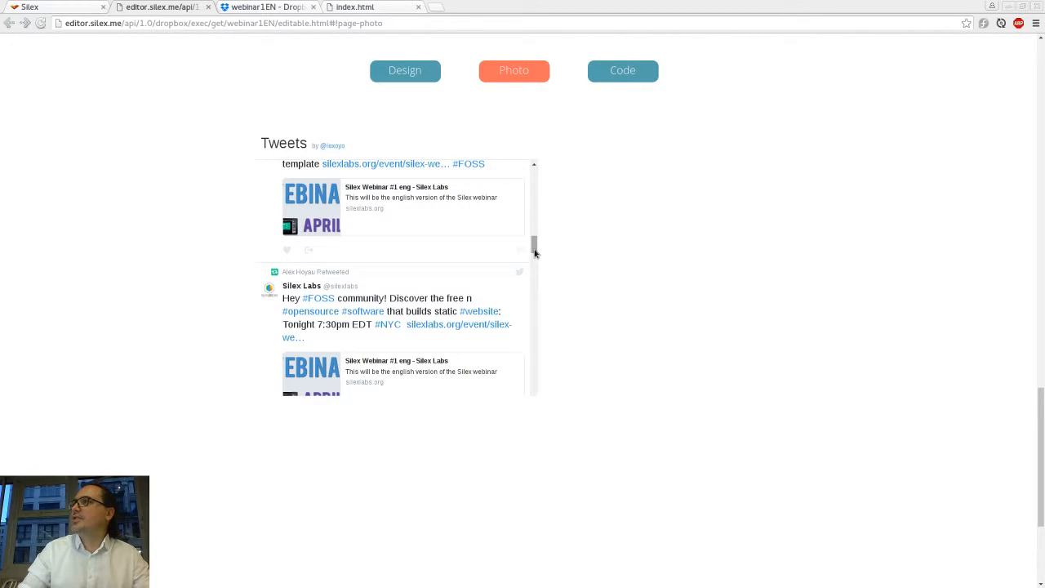
pyautogui.moveTo(537, 258)
pyautogui.mouseDown()
pyautogui.moveTo(538, 248)
pyautogui.moveTo(533, 270)
pyautogui.mouseUp()
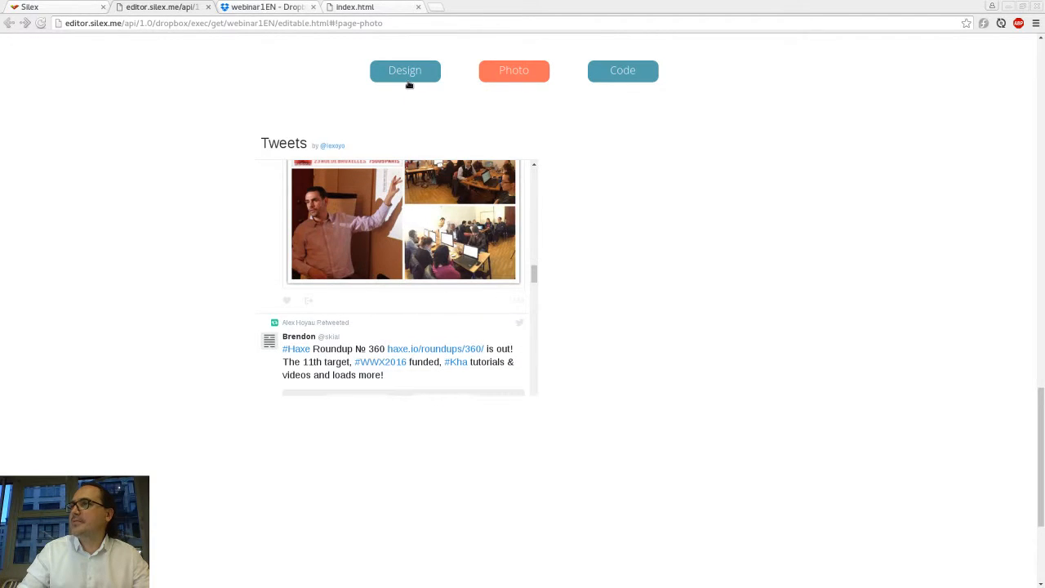
# Step: Switch the preview between the Design and Photo pages and reload the Photo page
pyautogui.click(406, 81)
pyautogui.click(520, 73)
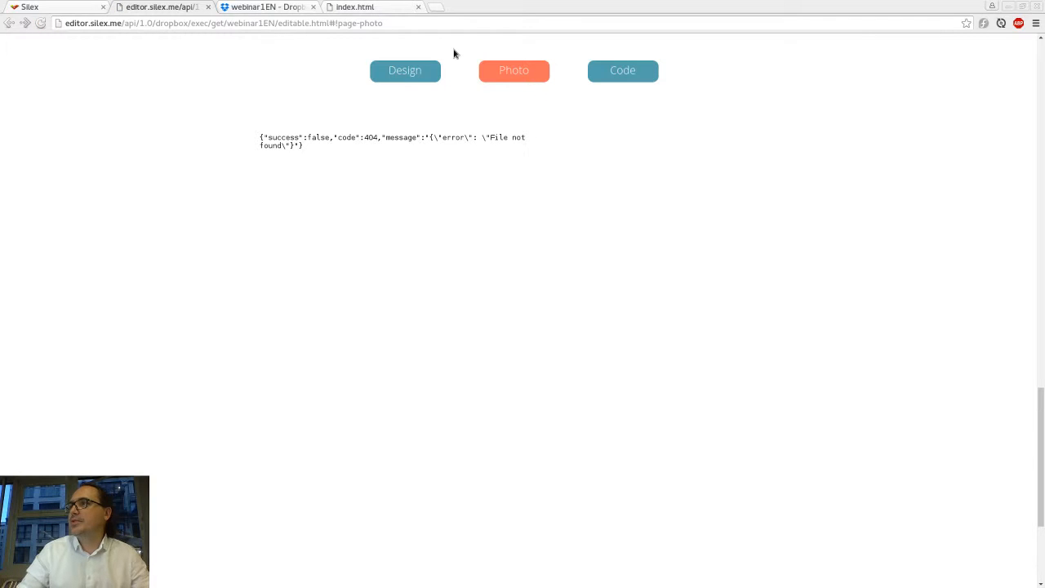
pyautogui.press('F5')
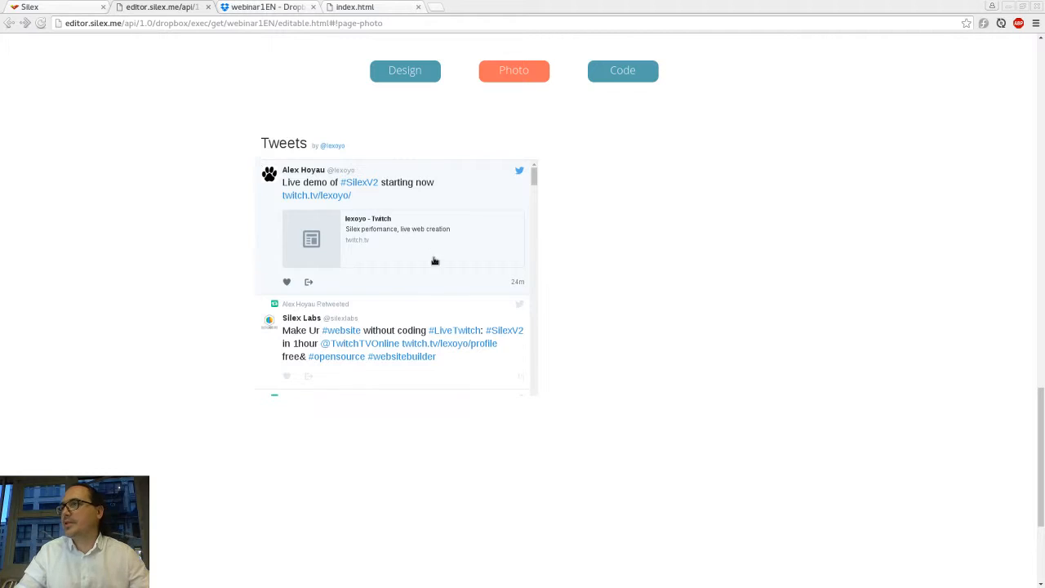
# Step: Return to the editor, open the Code page, and delete its text columns element
pyautogui.click(207, 8)
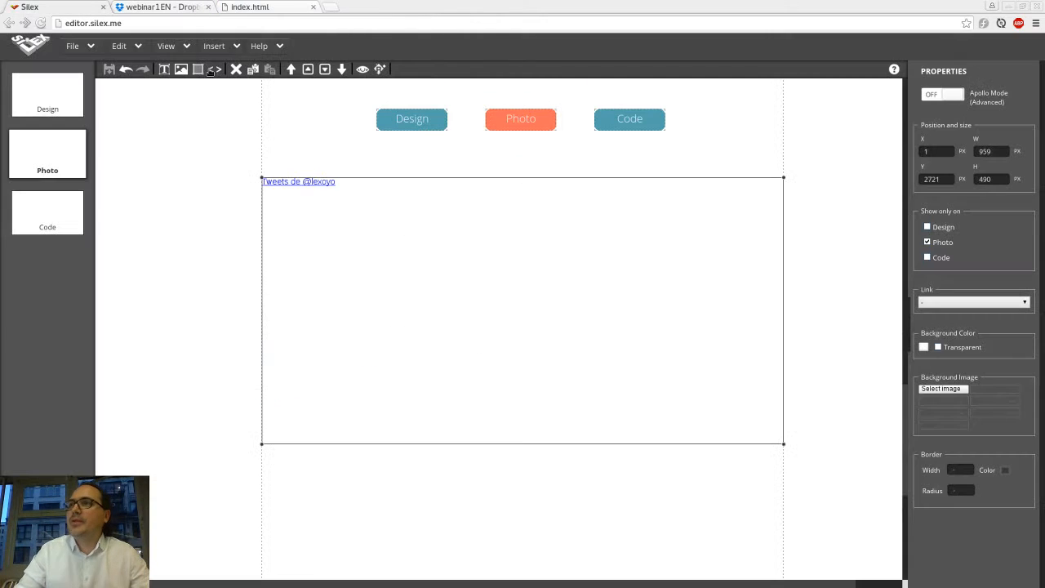
pyautogui.click(41, 206)
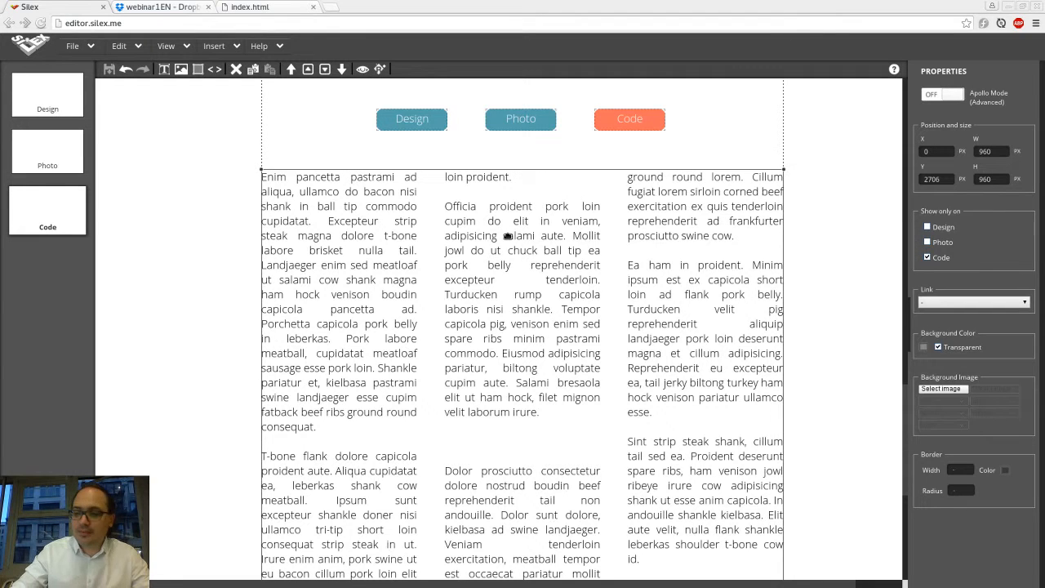
pyautogui.press('Delete')
pyautogui.press('Return')
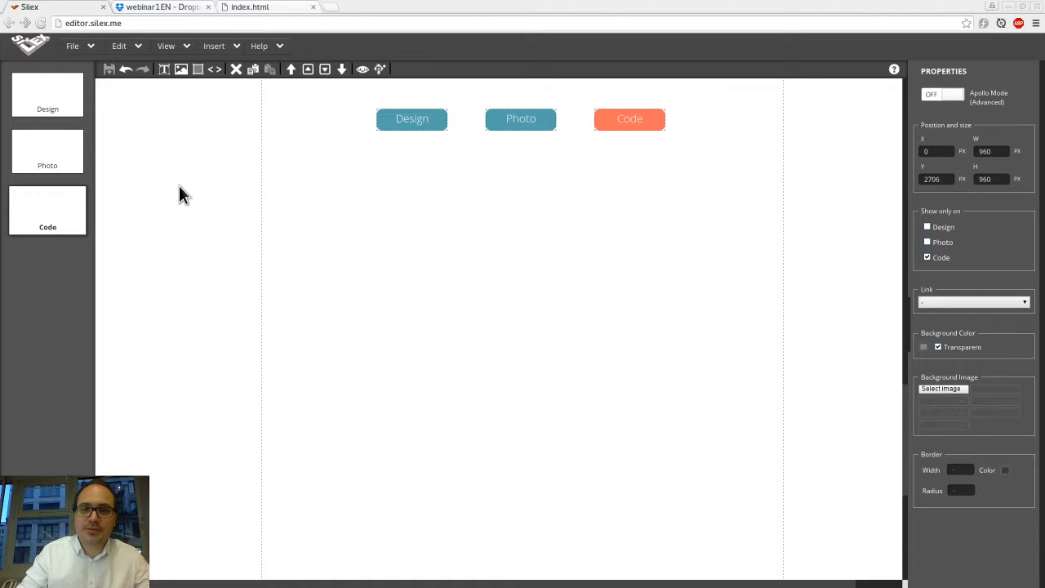
# Step: In OpenStreetMap, center the map on the Paris region and select the Share panel's HTML embed code
pyautogui.hotkey('alt', 'Tab')
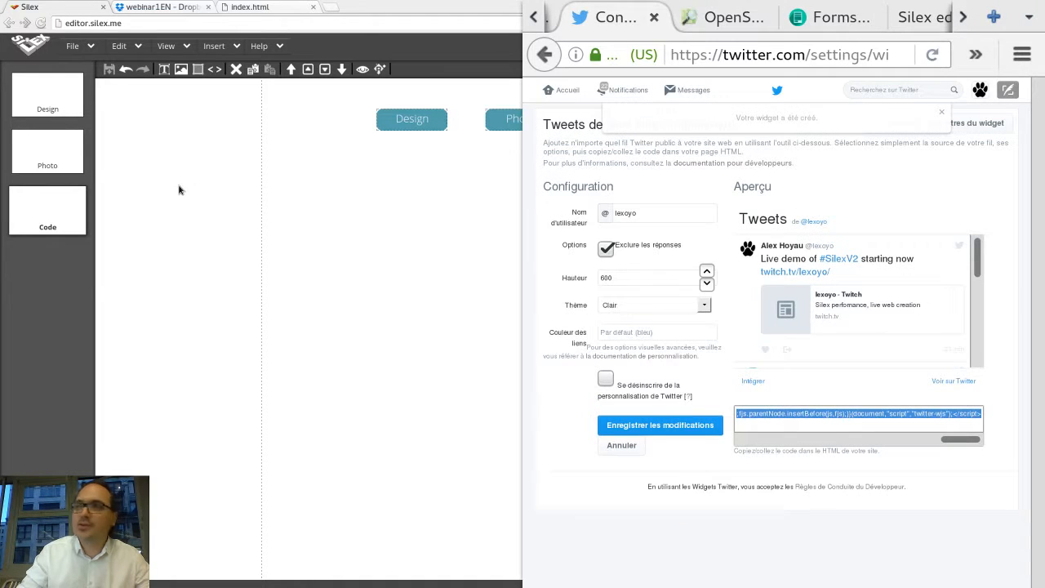
pyautogui.click(711, 20)
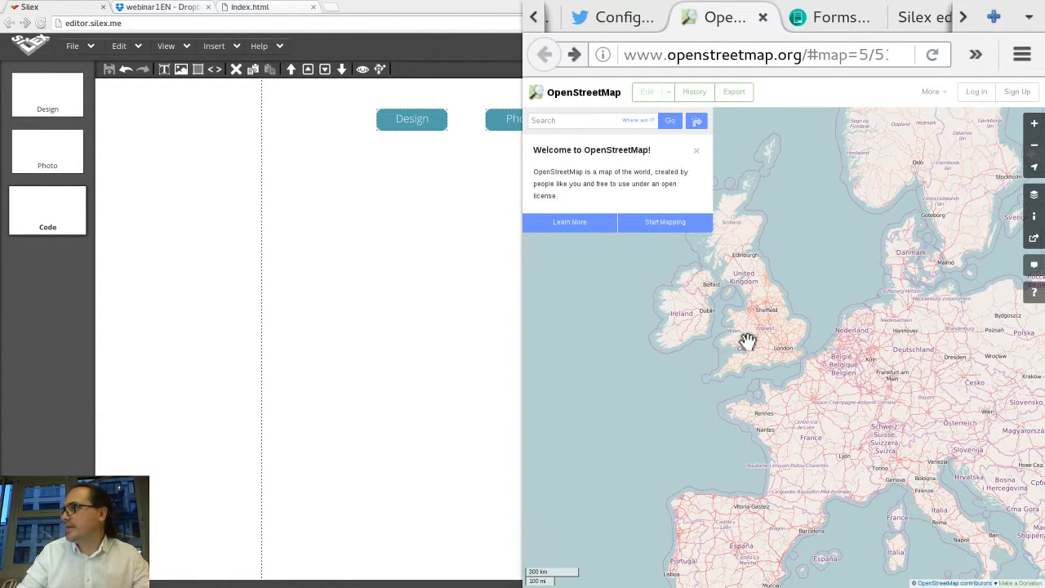
pyautogui.moveTo(835, 360); pyautogui.dragTo(658, 294)
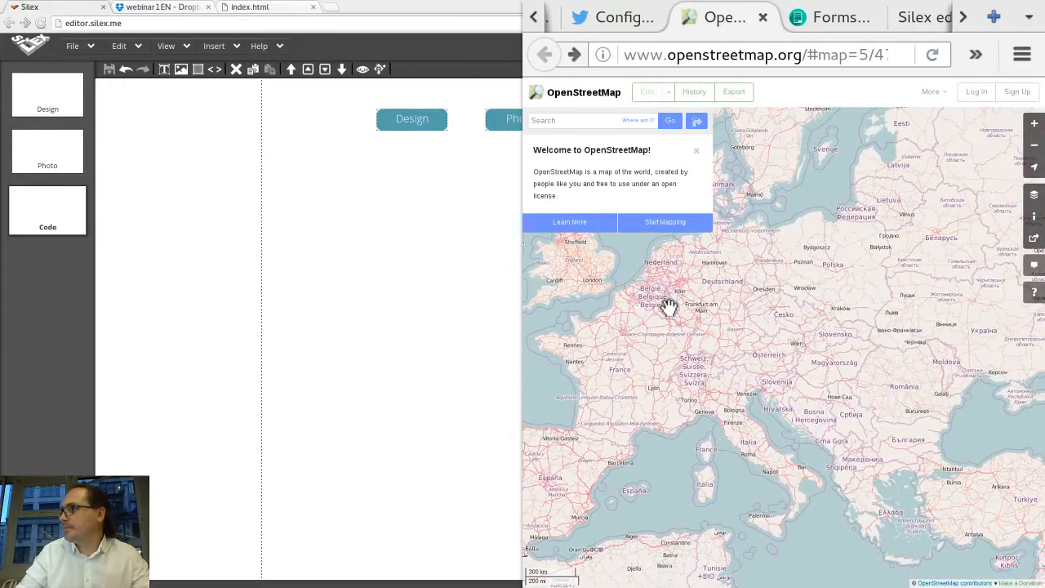
pyautogui.scroll(1, 669, 306)
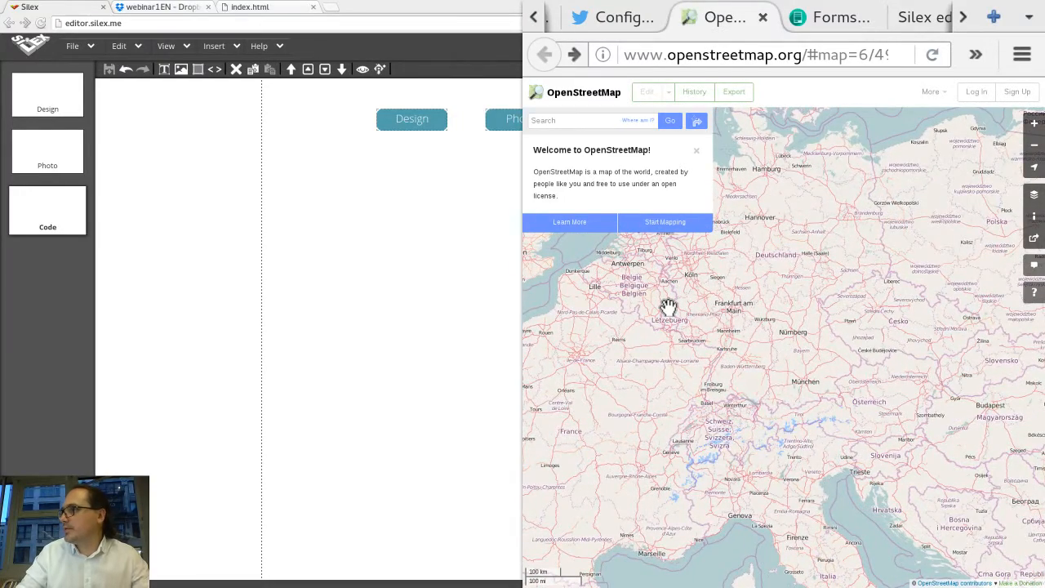
pyautogui.scroll(1, 668, 306)
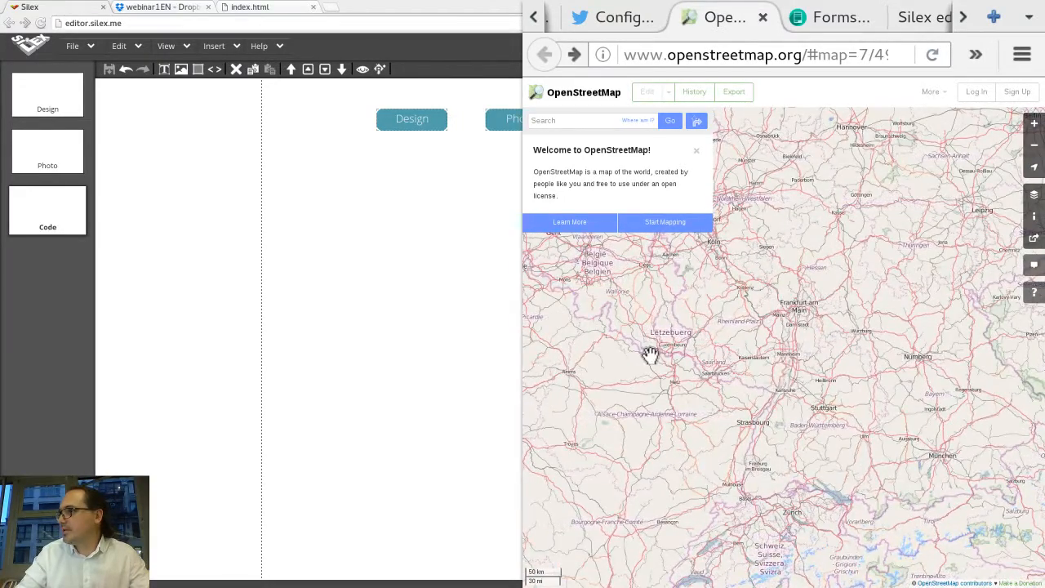
pyautogui.moveTo(650, 357); pyautogui.dragTo(695, 289)
pyautogui.moveTo(662, 319); pyautogui.dragTo(801, 317)
pyautogui.scroll(1, 650, 332)
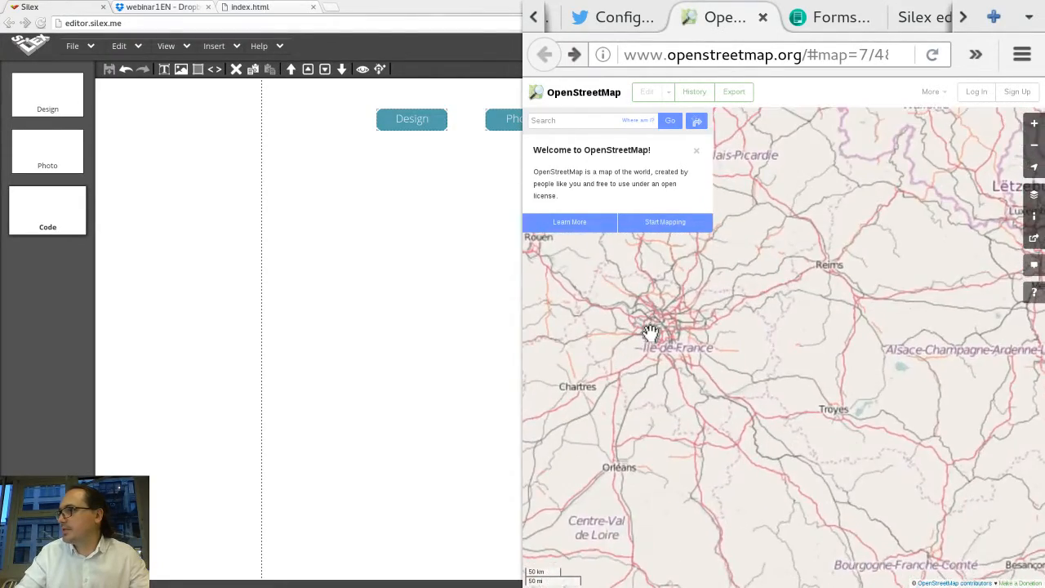
pyautogui.scroll(1, 653, 335)
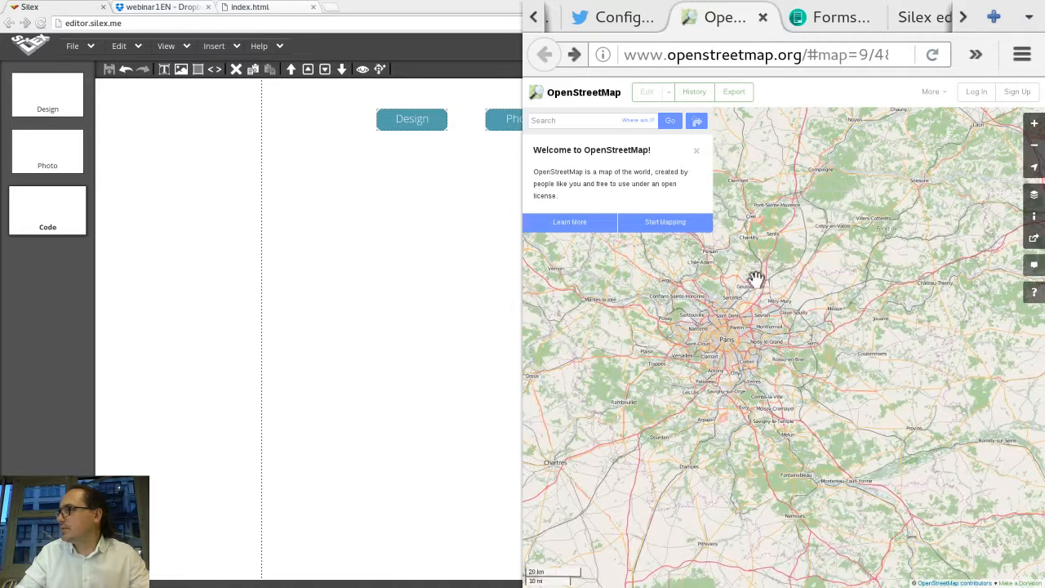
pyautogui.click(1032, 242)
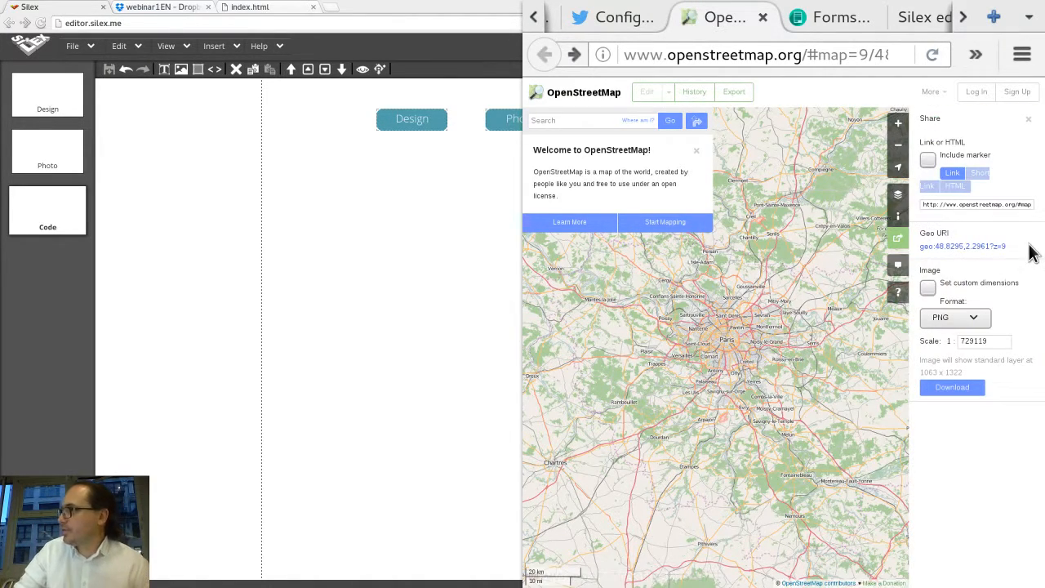
pyautogui.click(955, 188)
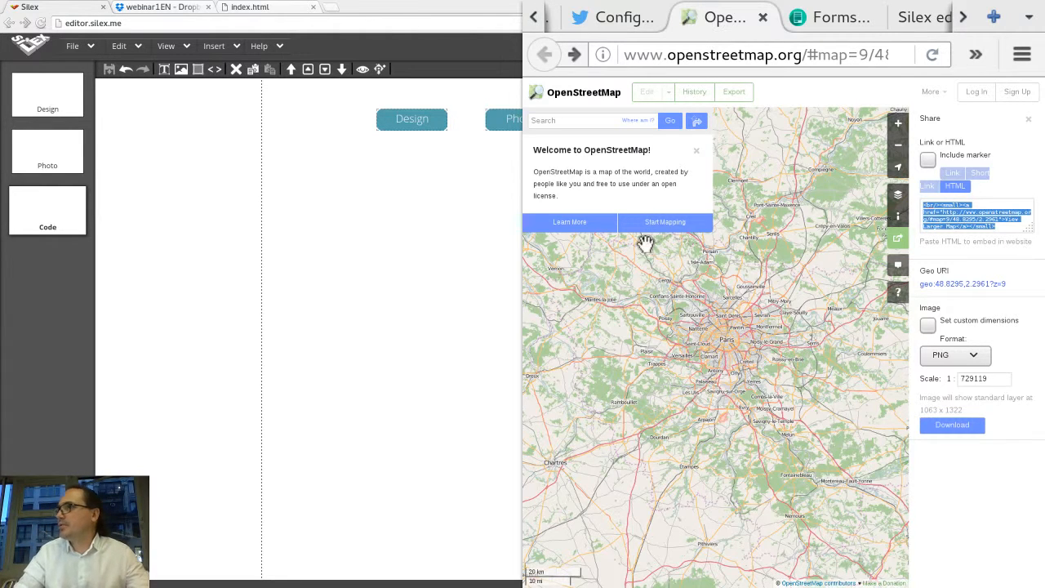
# Step: Insert a new HTML box on the Code page sized to about 957 × 533 px
pyautogui.click(443, 254)
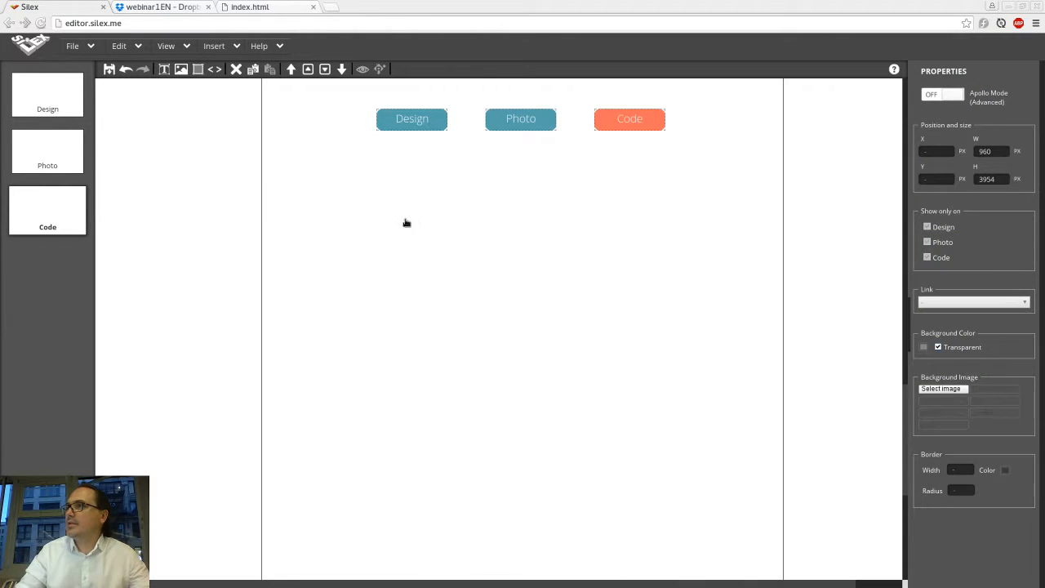
pyautogui.click(215, 70)
pyautogui.moveTo(353, 168); pyautogui.dragTo(783, 465)
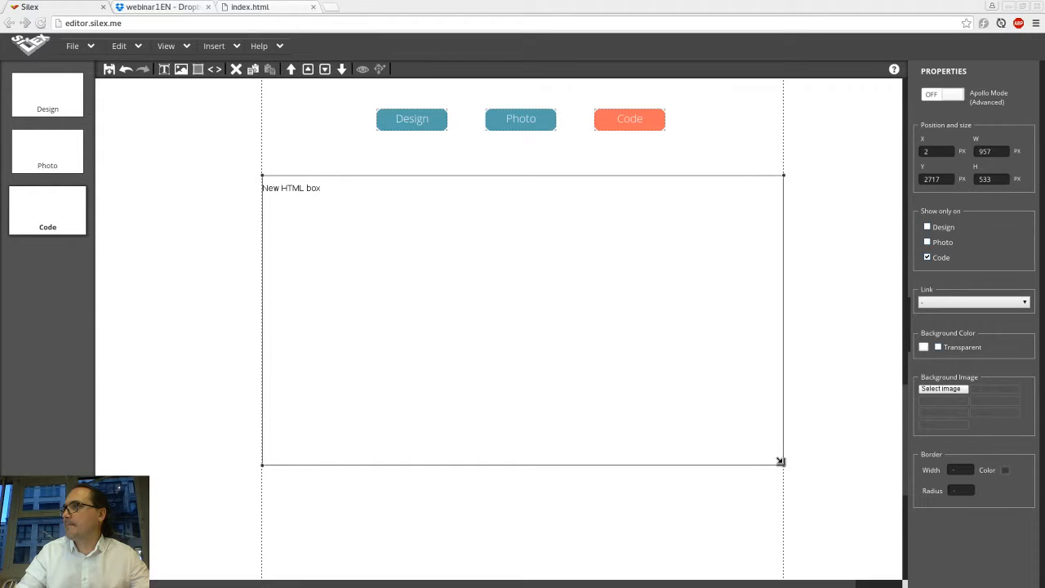
# Step: Replace the HTML box's code with the pasted OpenStreetMap embed code
pyautogui.doubleClick(703, 422)
pyautogui.click(595, 289)
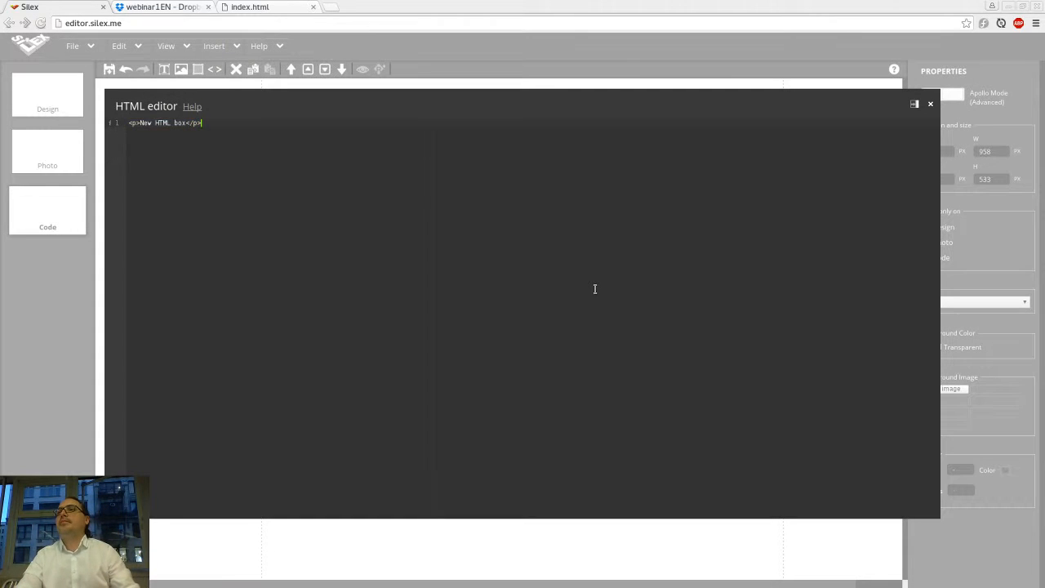
pyautogui.hotkey('ctrl', 'a')
pyautogui.hotkey('ctrl', 'v')
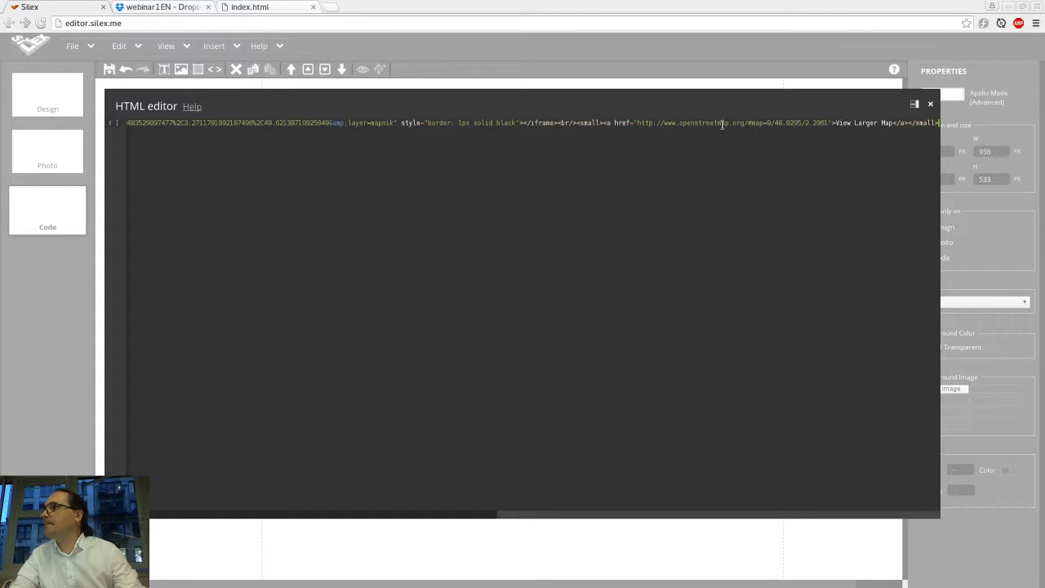
pyautogui.click(701, 69)
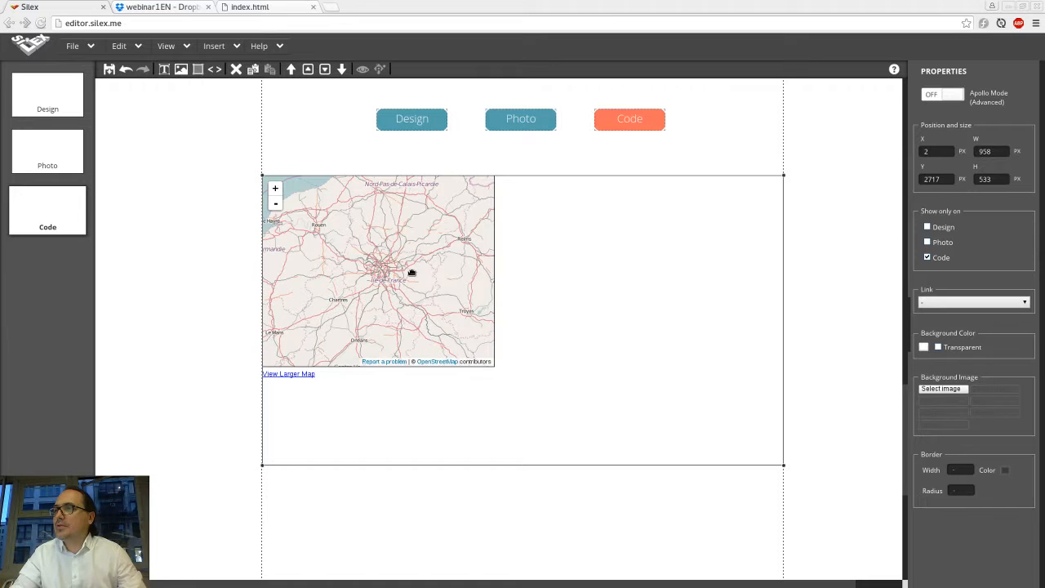
# Step: Set the map iframe's width and height to 100% in the HTML box's code
pyautogui.doubleClick(411, 272)
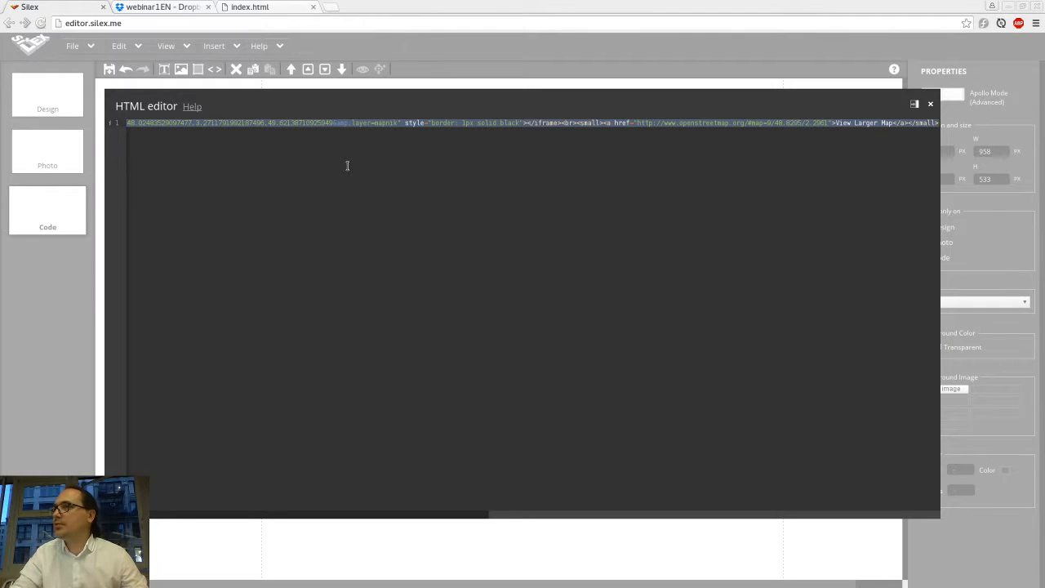
pyautogui.hscroll(-10, 344, 151)
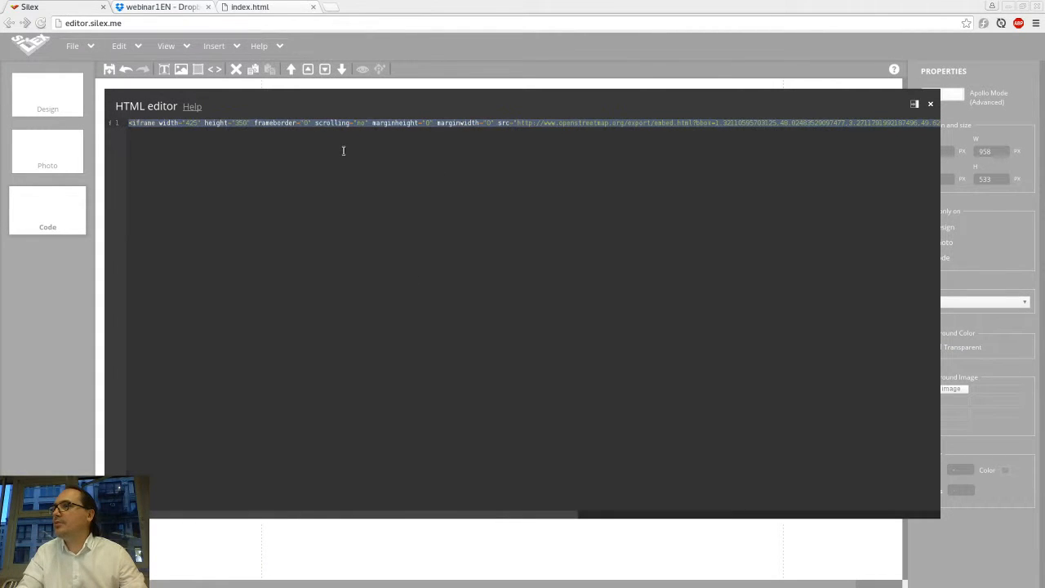
pyautogui.doubleClick(192, 122)
pyautogui.write('100')
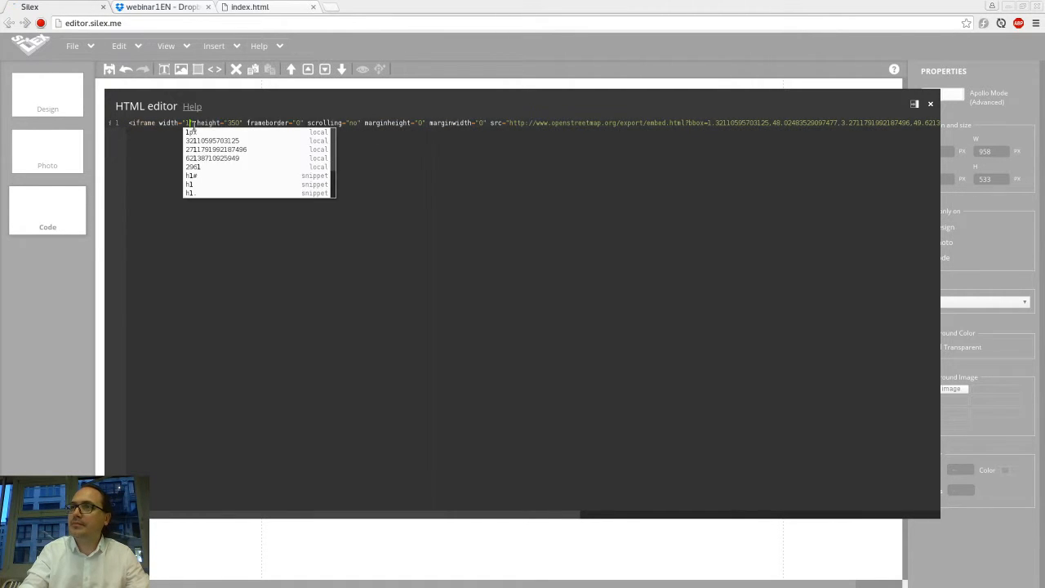
pyautogui.write('%')
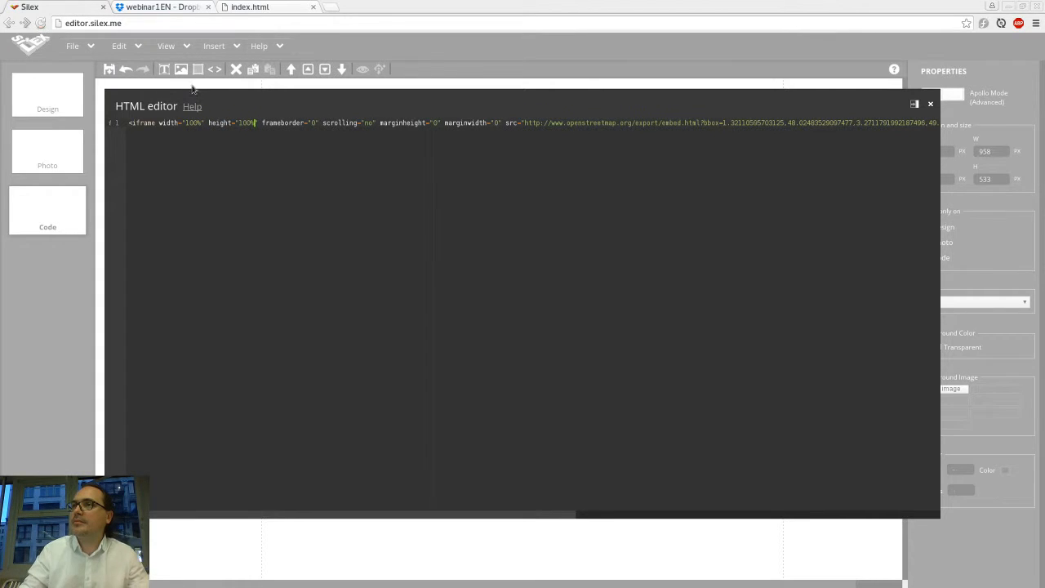
pyautogui.click(196, 85)
pyautogui.moveTo(671, 293); pyautogui.dragTo(678, 291)
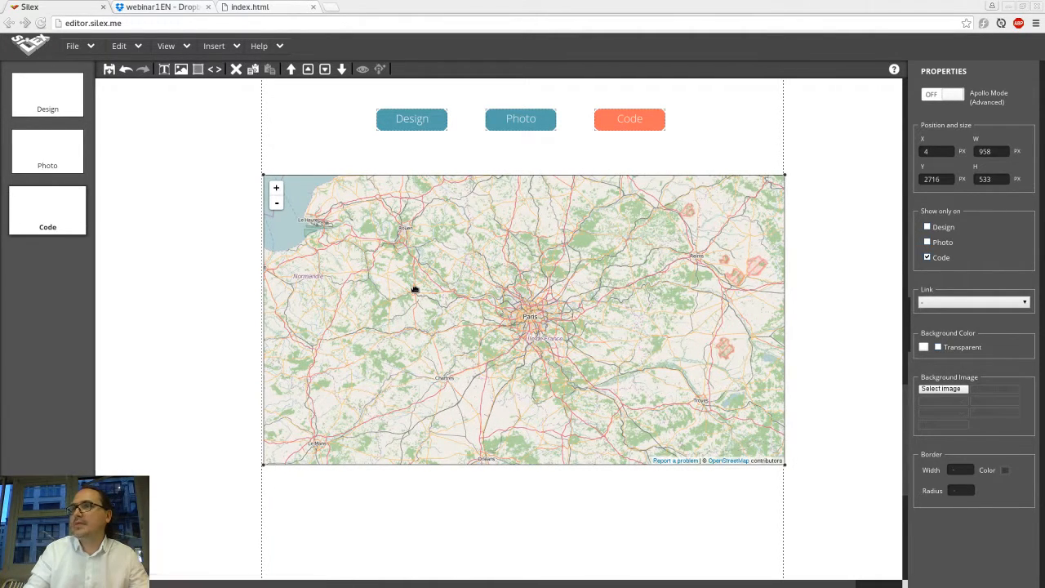
# Step: Preview the Code page, then pan and zoom the embedded map
pyautogui.click(362, 69)
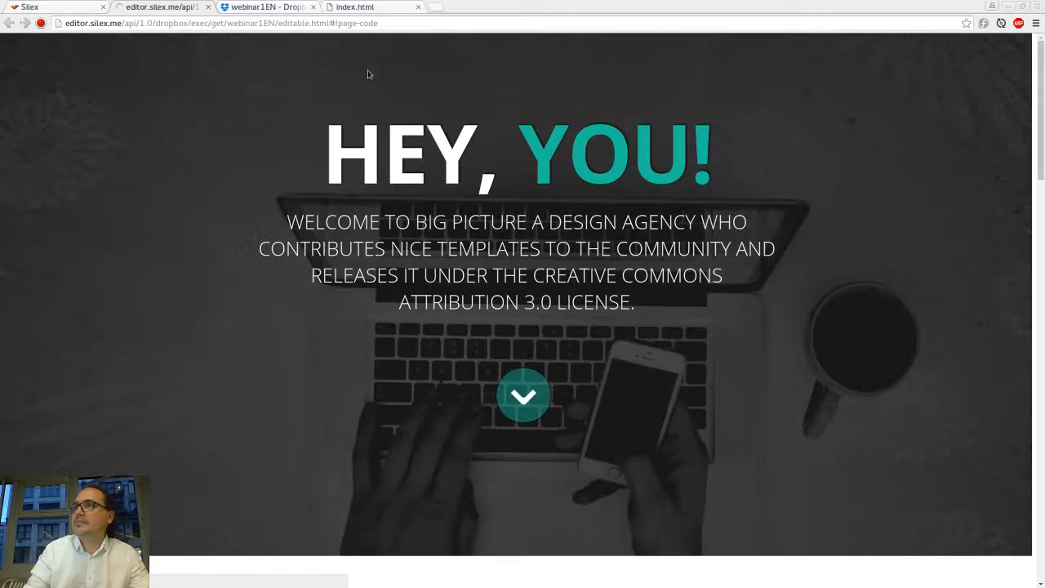
pyautogui.scroll(-7, 367, 74)
pyautogui.scroll(-11, 368, 74)
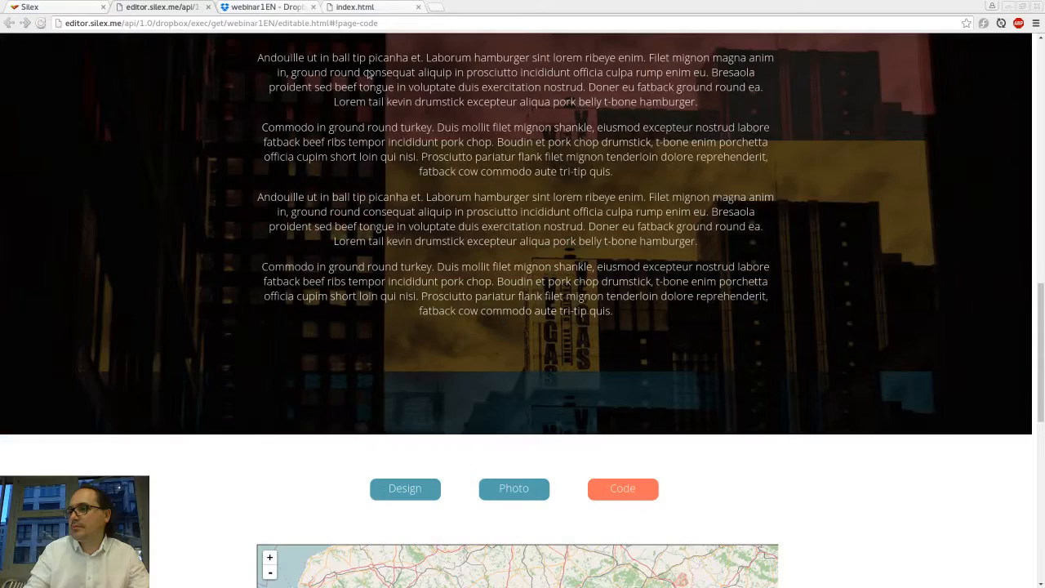
pyautogui.moveTo(509, 120); pyautogui.dragTo(465, 212)
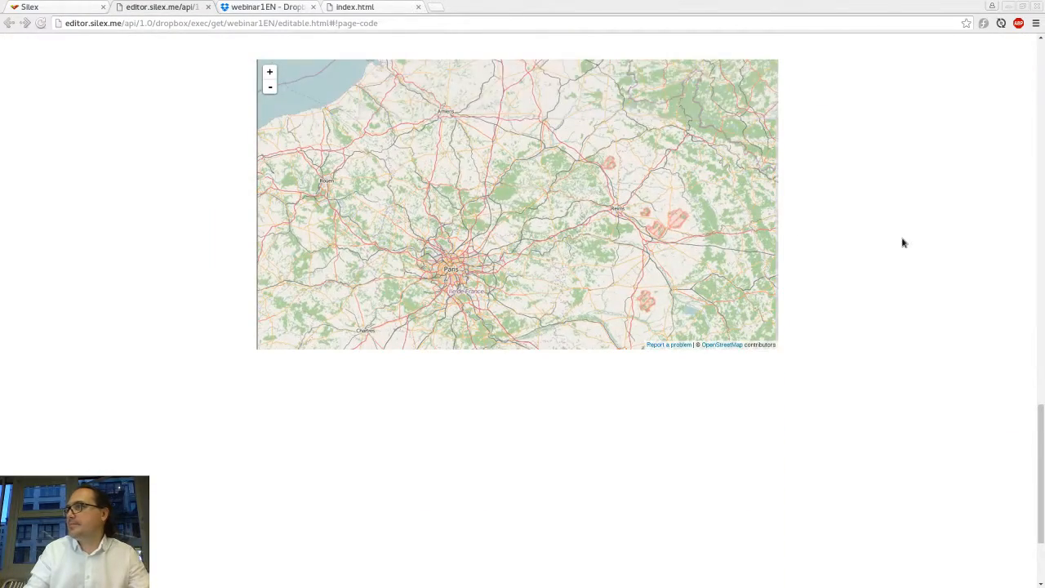
pyautogui.scroll(1, 903, 240)
pyautogui.moveTo(693, 246); pyautogui.dragTo(610, 249)
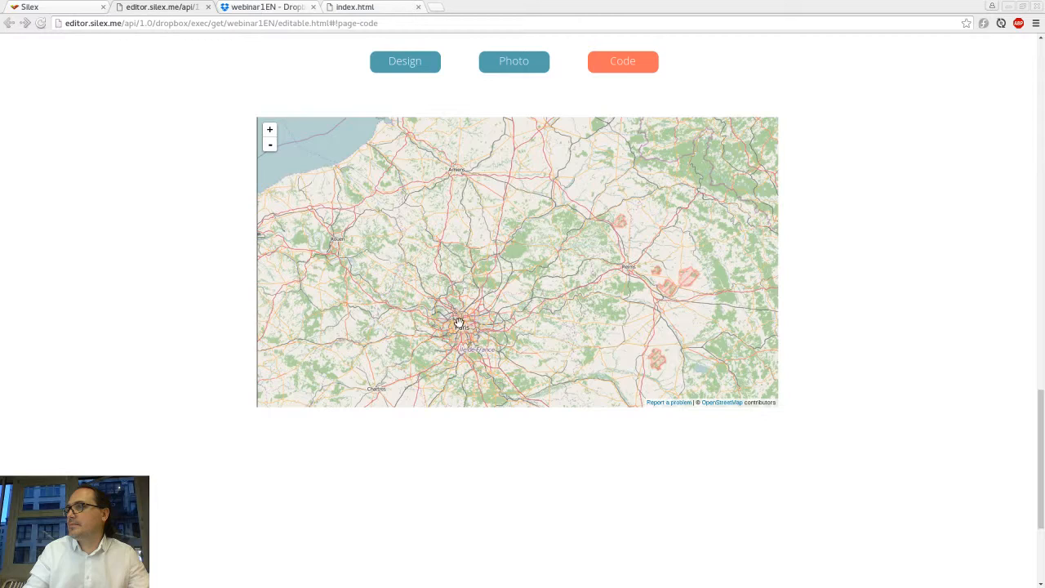
pyautogui.doubleClick(459, 322)
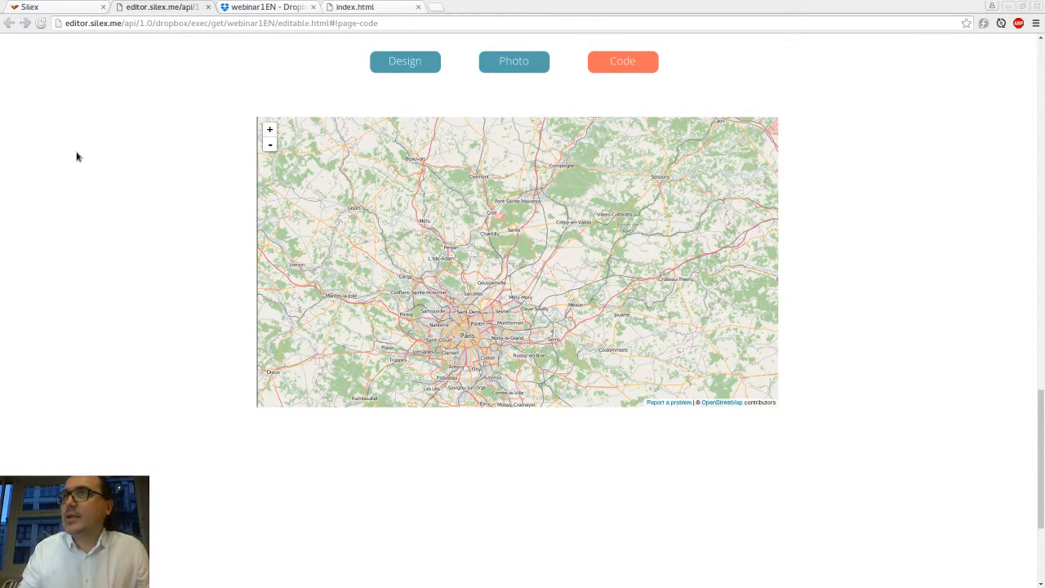
# Step: Widen the map HTML box to the full 960 px page width and deselect it
pyautogui.hotkey('ctrl', 'shift', 'Tab')
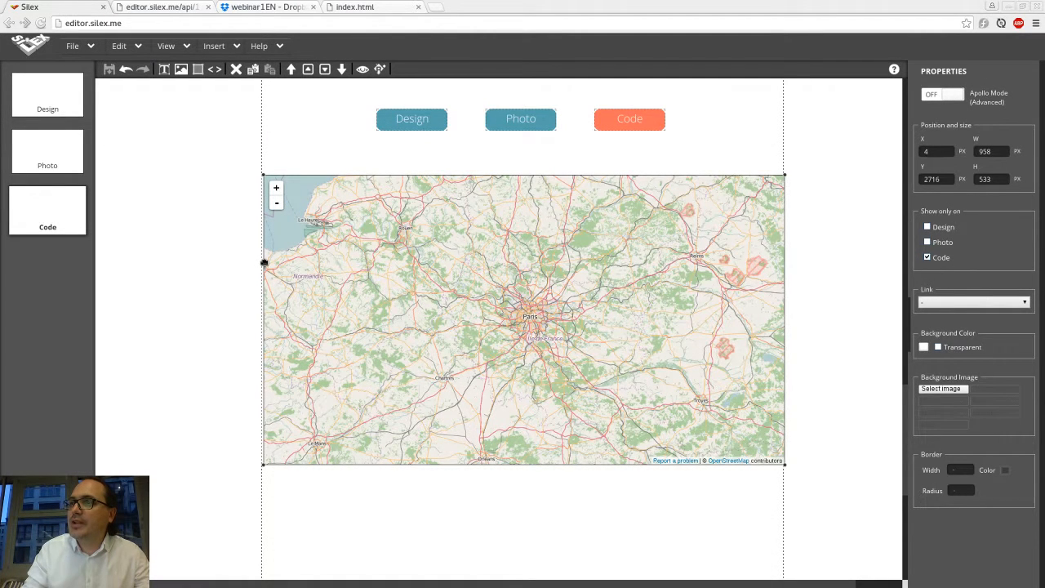
pyautogui.moveTo(262, 261); pyautogui.dragTo(259, 261)
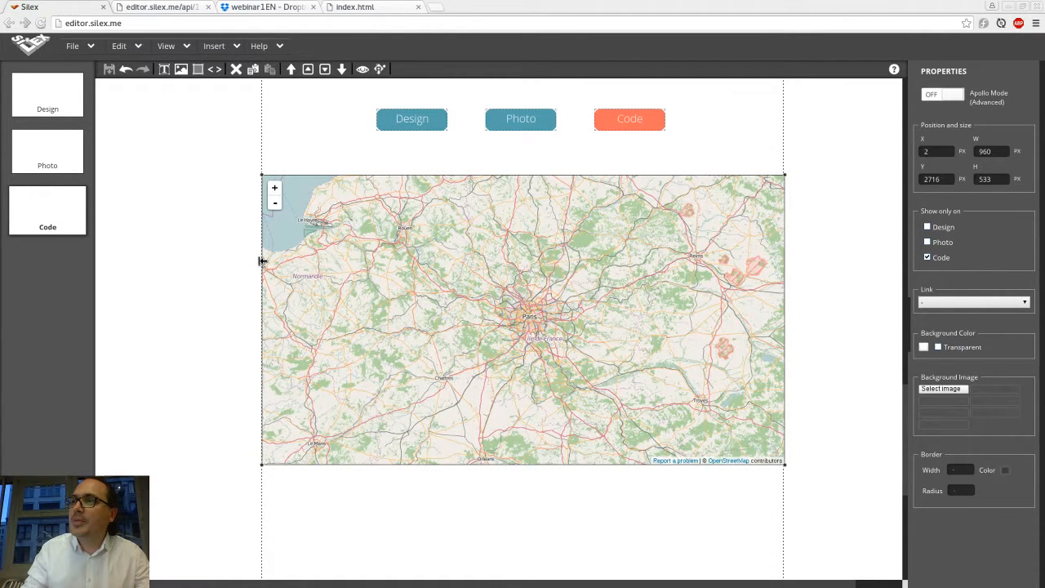
pyautogui.click(135, 140)
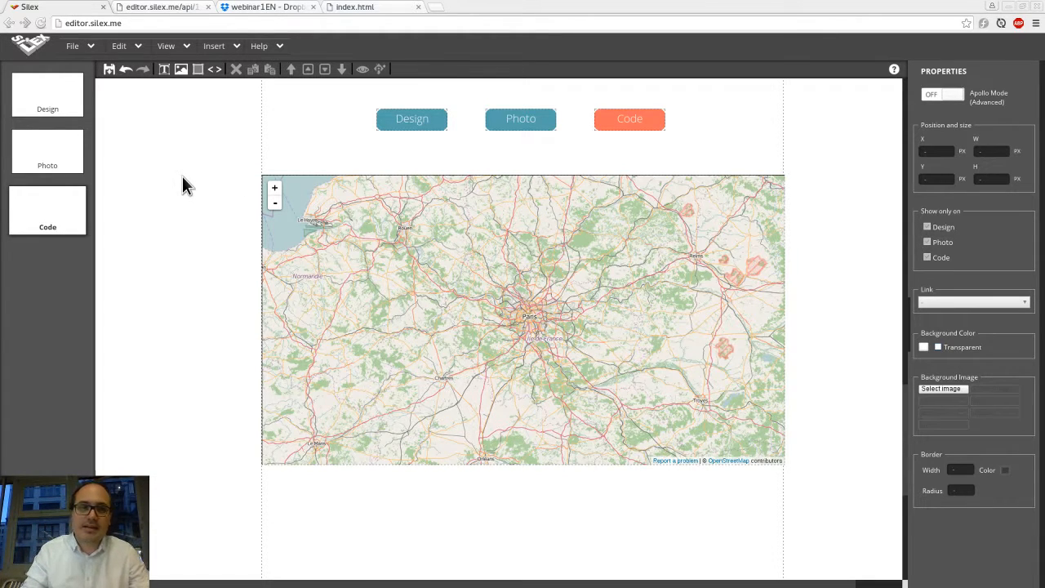
# Step: Switch back to the browser and leaf through its open tabs to the Piwik analytics dashboard
pyautogui.hotkey('alt', 'Tab')
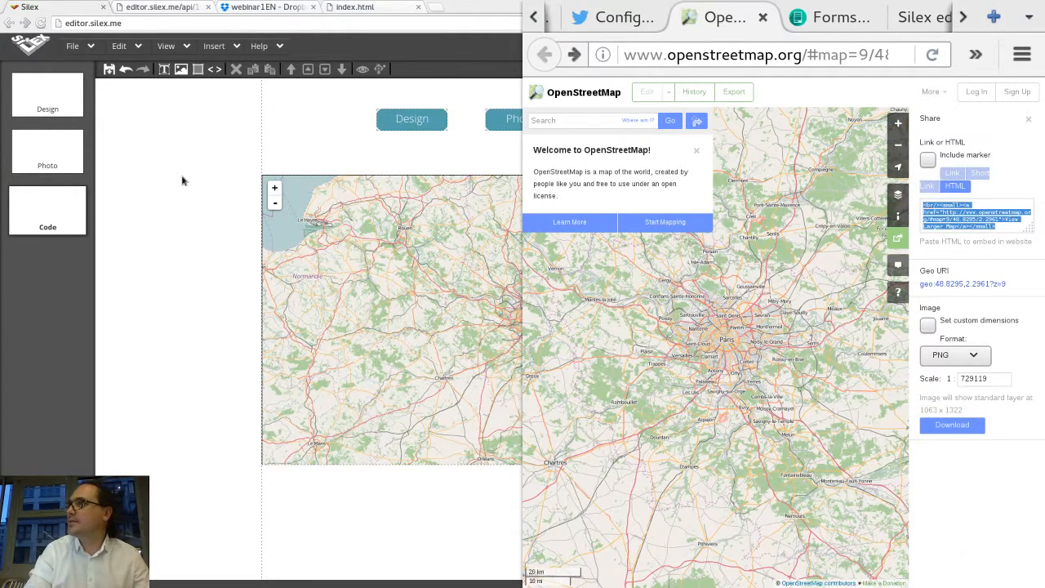
pyautogui.hotkey('ctrl', 't')
pyautogui.hotkey('ctrl', 'w')
pyautogui.hotkey('ctrl', 'Tab')
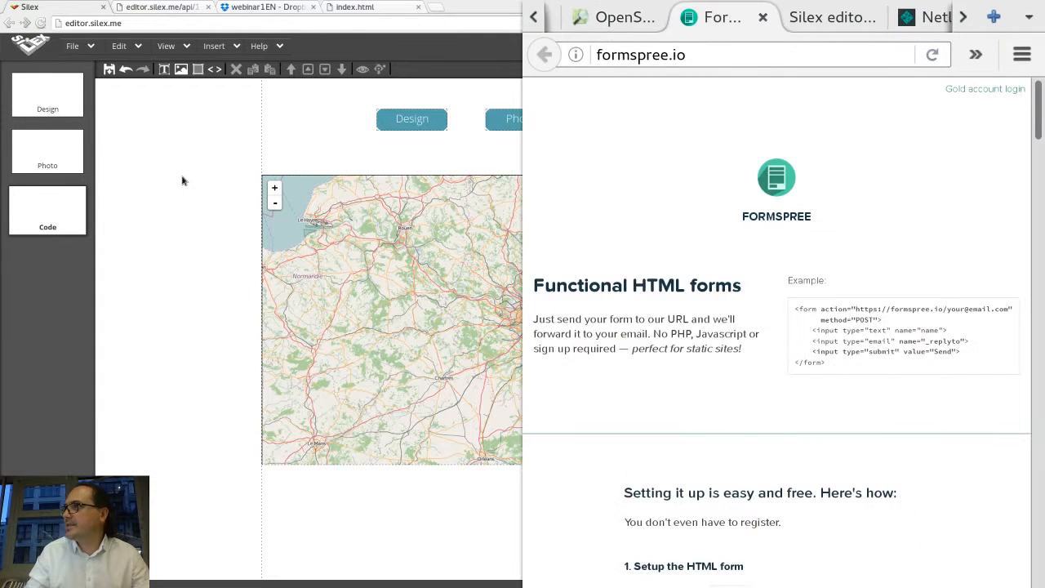
pyautogui.hotkey('ctrl', 'Tab')
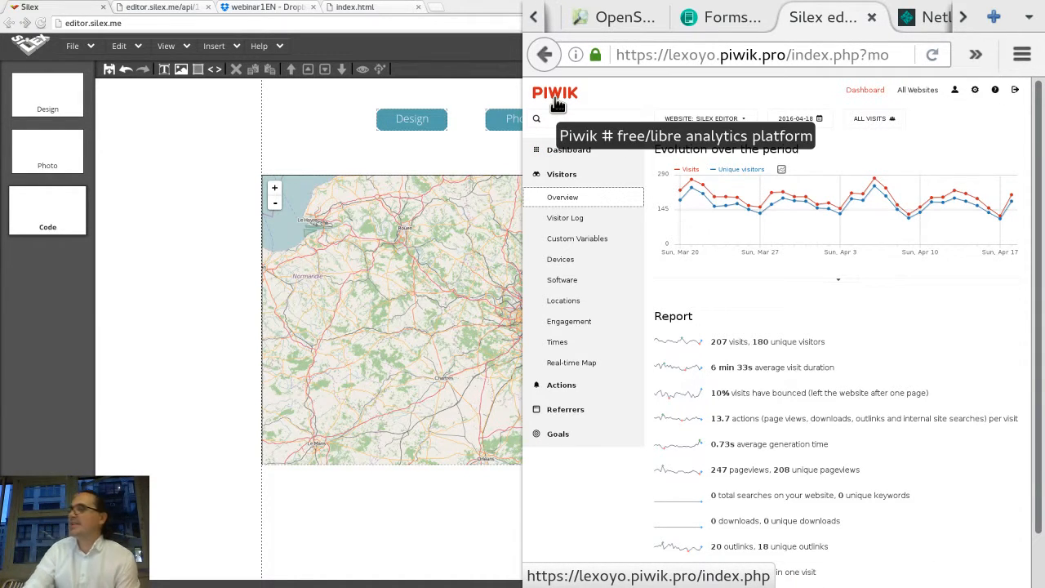
# Step: Open Piwik's tracking code settings for the Silex editor website and copy the JavaScript tracking code
pyautogui.rightClick(790, 297)
pyautogui.click(734, 274)
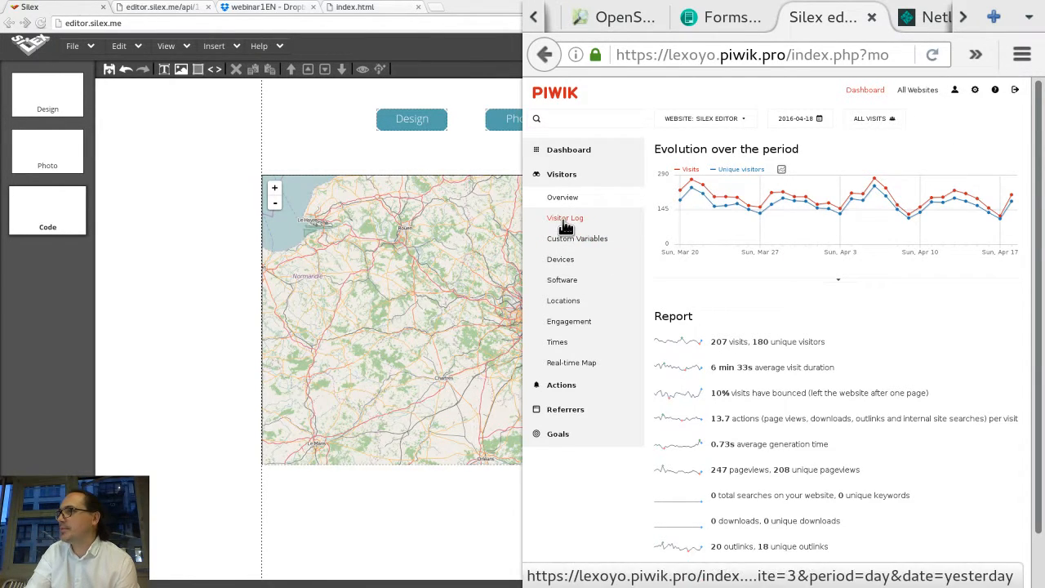
pyautogui.click(956, 91)
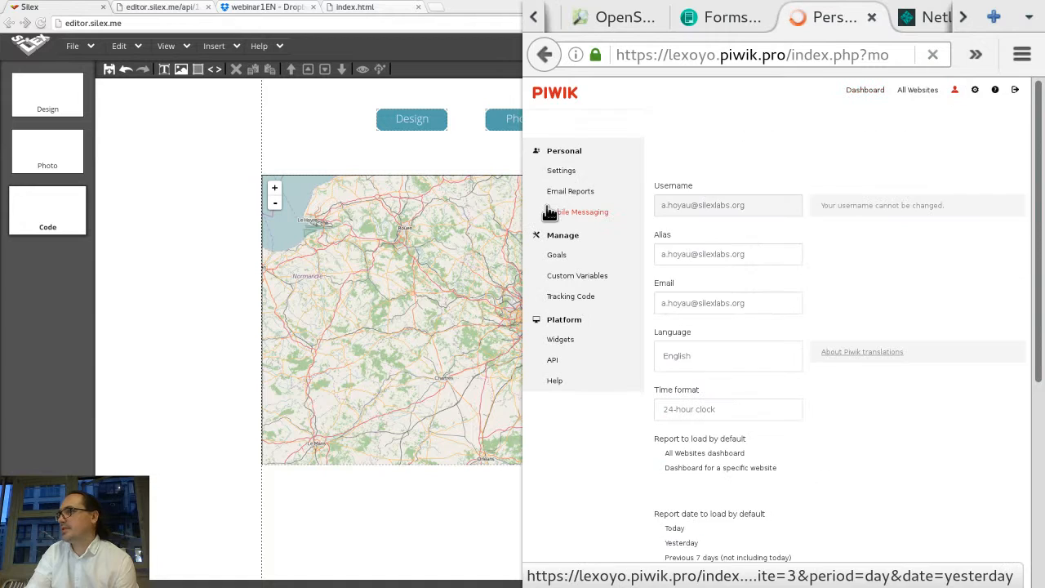
pyautogui.click(570, 299)
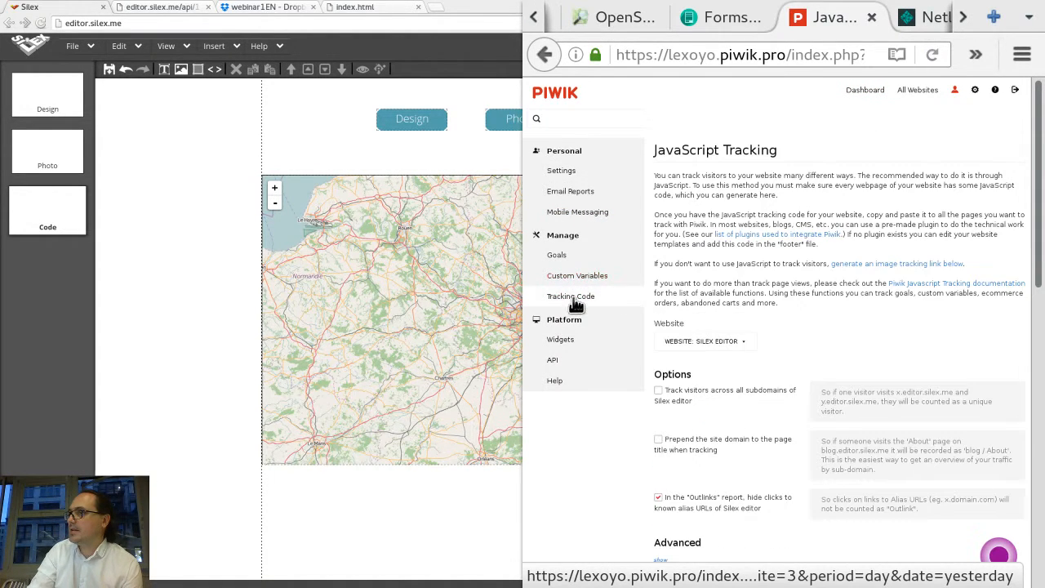
pyautogui.scroll(-5, 808, 243)
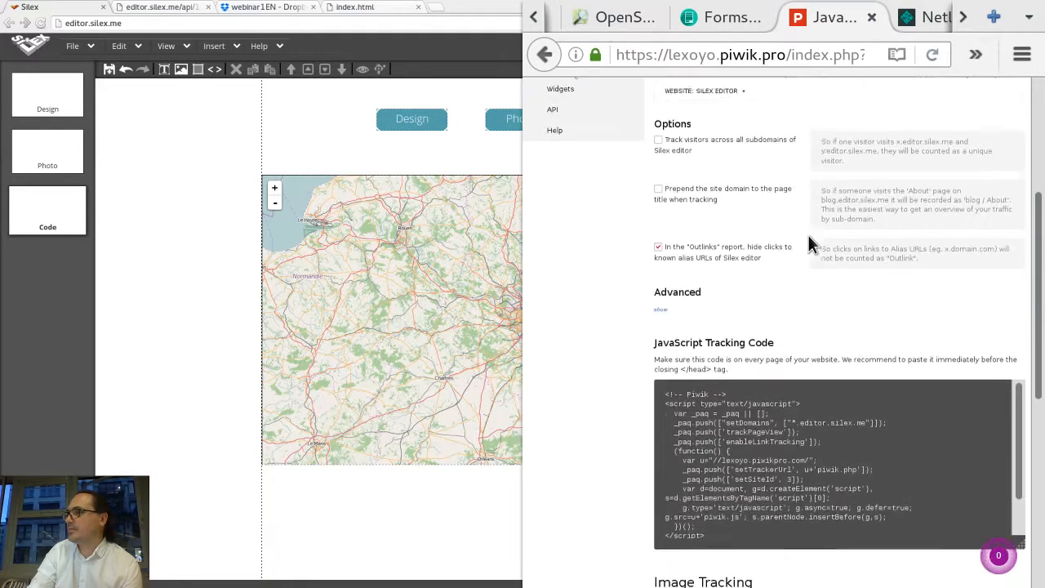
pyautogui.moveTo(706, 414); pyautogui.dragTo(663, 272)
pyautogui.hotkey('ctrl', 'c')
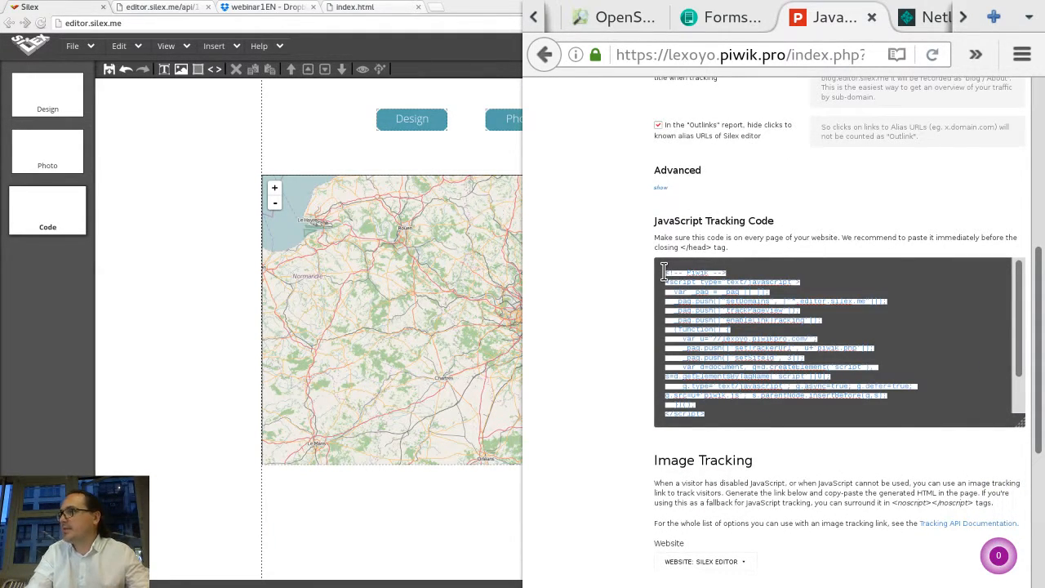
# Step: Paste the Piwik tracking code into the site's HTML head editor and close it
pyautogui.click(202, 265)
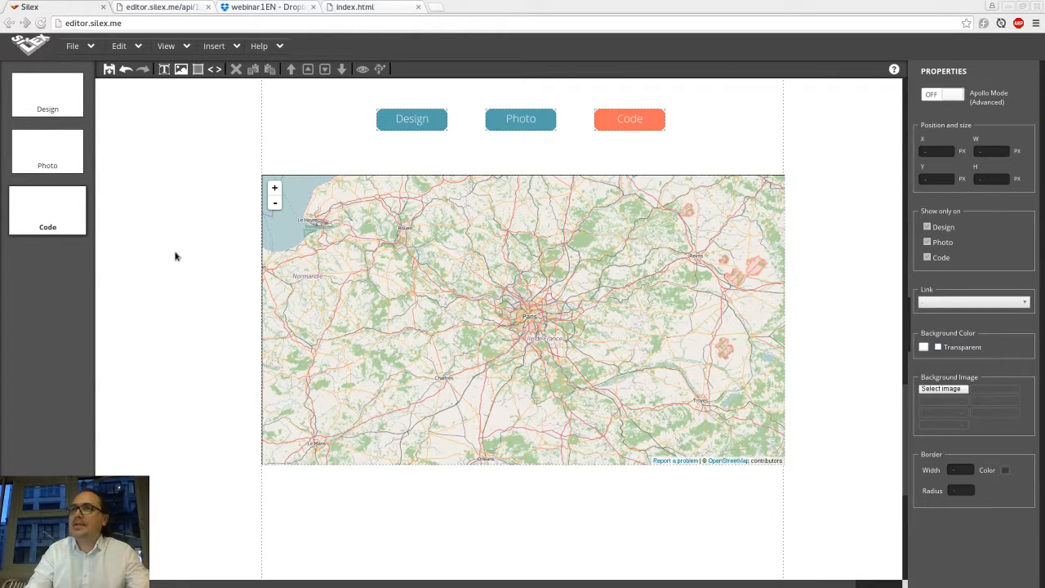
pyautogui.scroll(6, 563, 247)
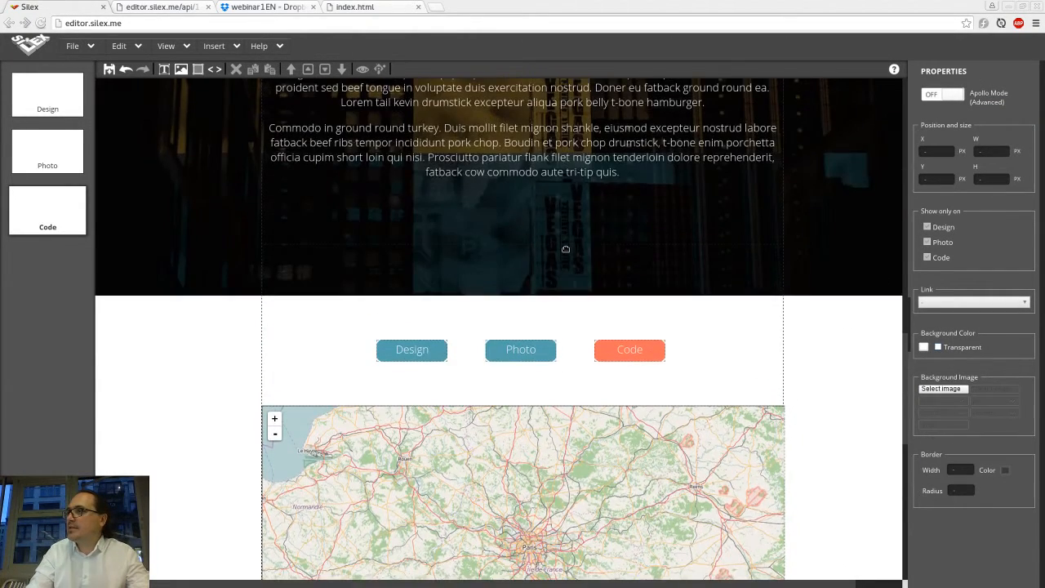
pyautogui.scroll(5, 566, 251)
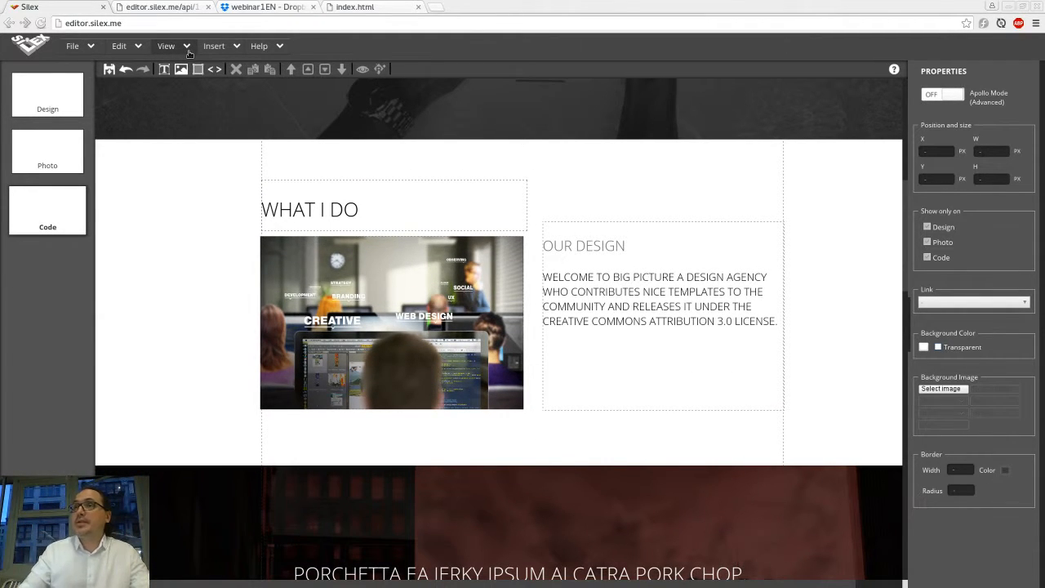
pyautogui.click(187, 49)
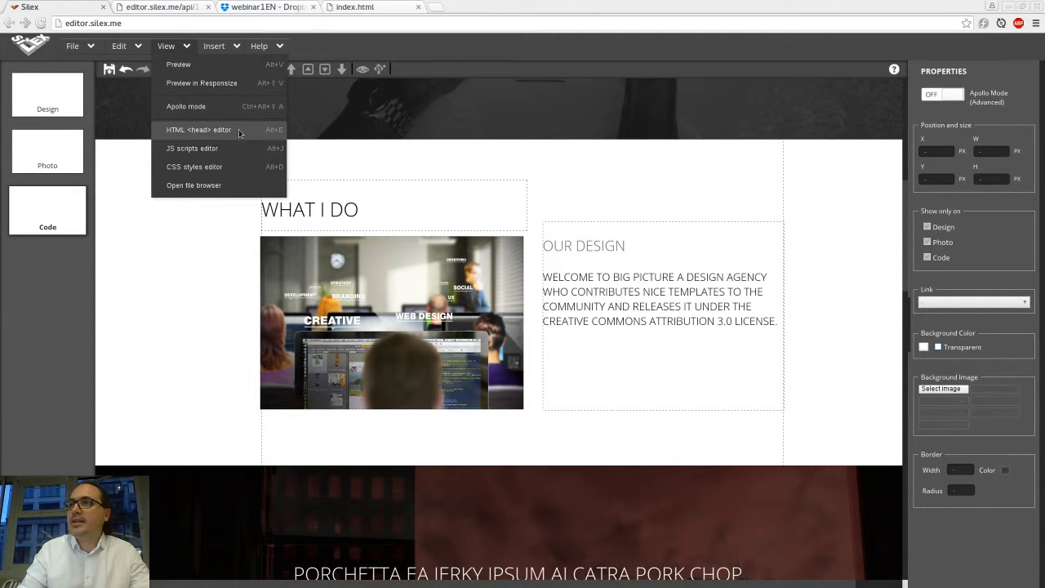
pyautogui.click(267, 132)
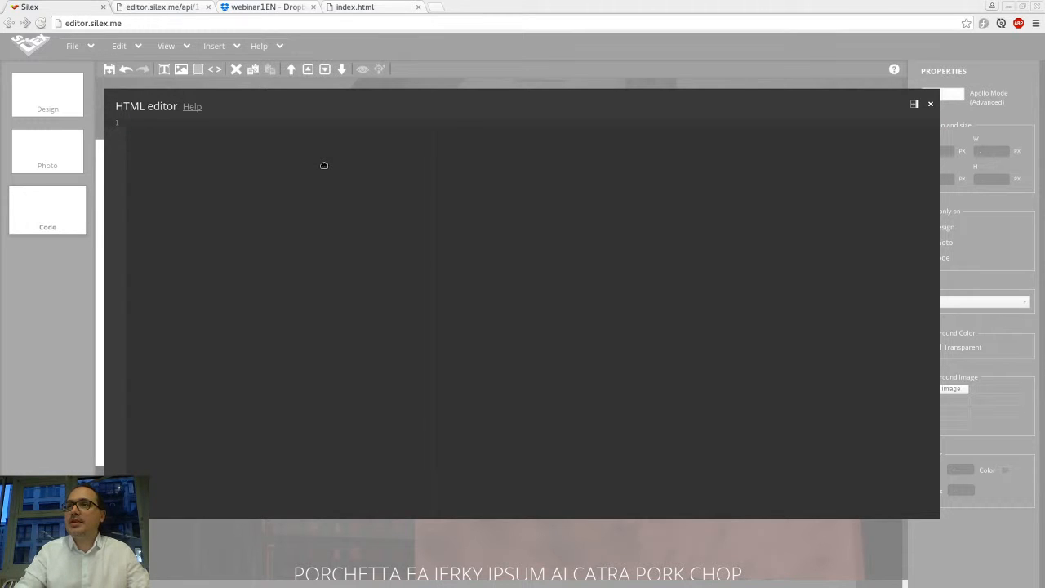
pyautogui.hotkey('ctrl', 'v')
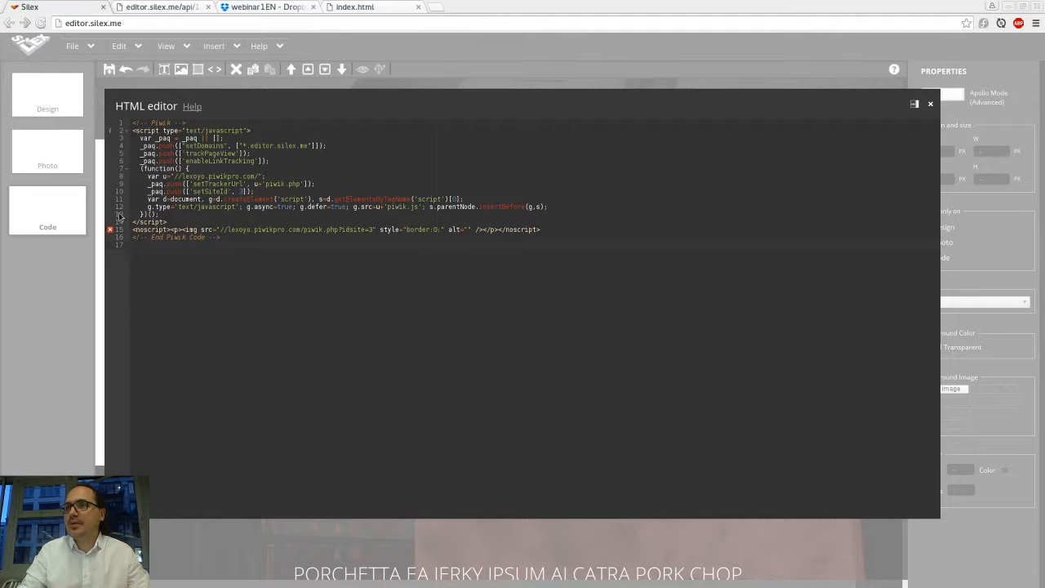
pyautogui.click(205, 67)
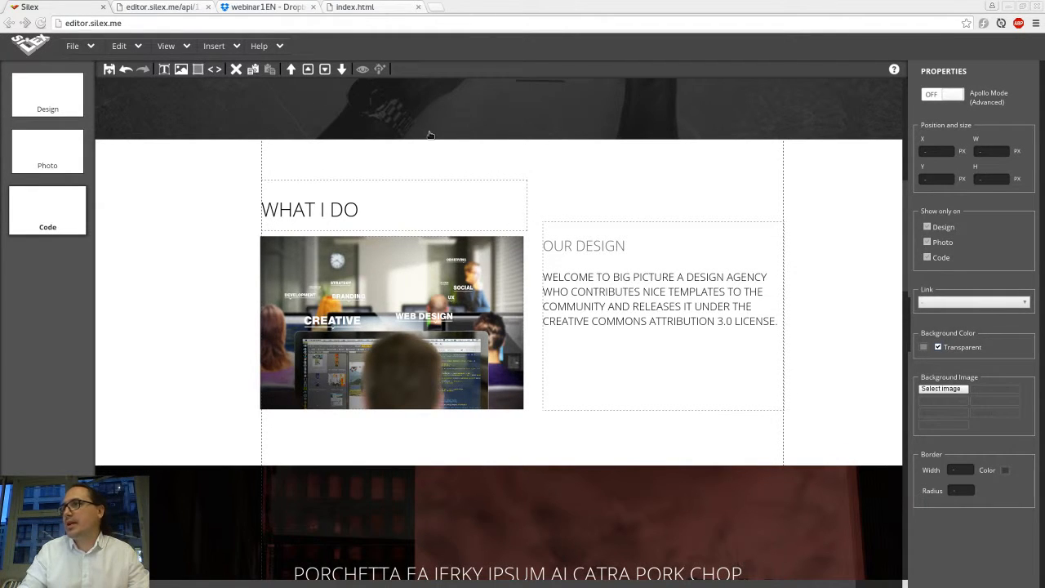
pyautogui.hotkey('ctrl', 'pageup')
pyautogui.hotkey('ctrl', 'pageup')
pyautogui.hotkey('ctrl', 'pageup')
pyautogui.hotkey('ctrl', 'pageup')
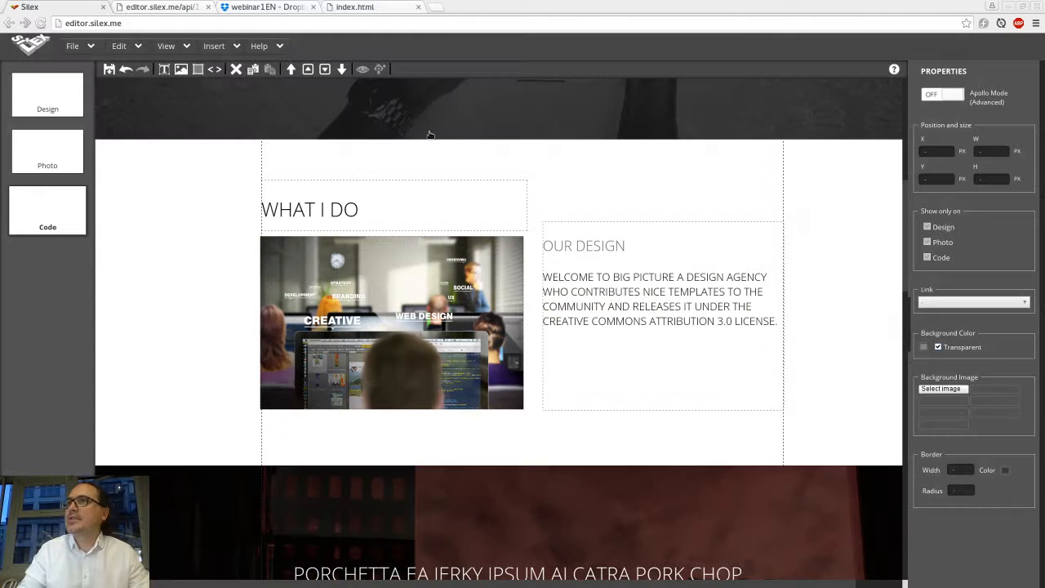
# Step: Review the goals listed on Piwik's Manage Goals page, then return to the site editor
pyautogui.hotkey('alt', 'Tab')
pyautogui.click(760, 335)
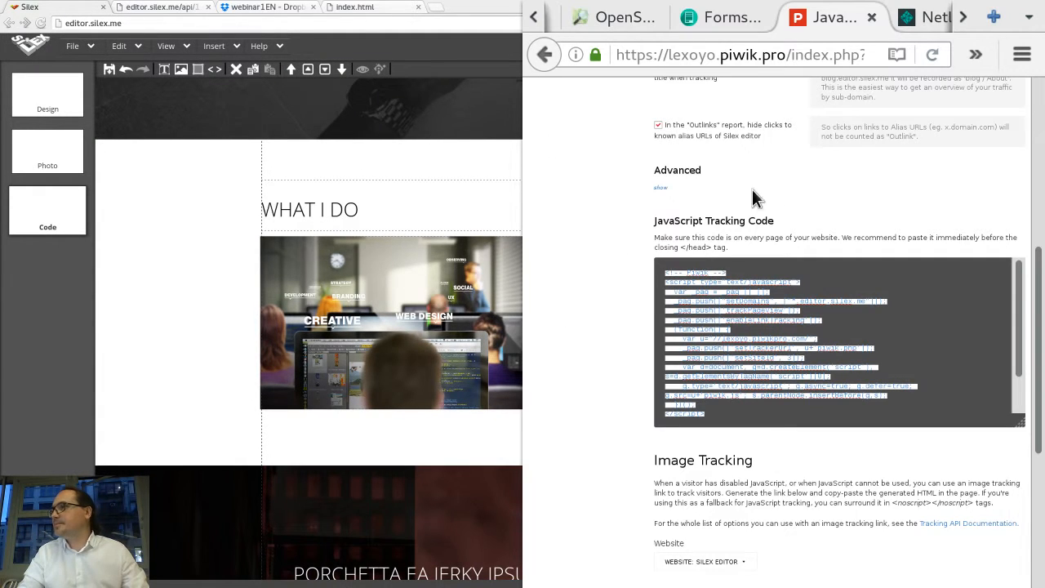
pyautogui.scroll(1, 724, 146)
pyautogui.scroll(5, 725, 146)
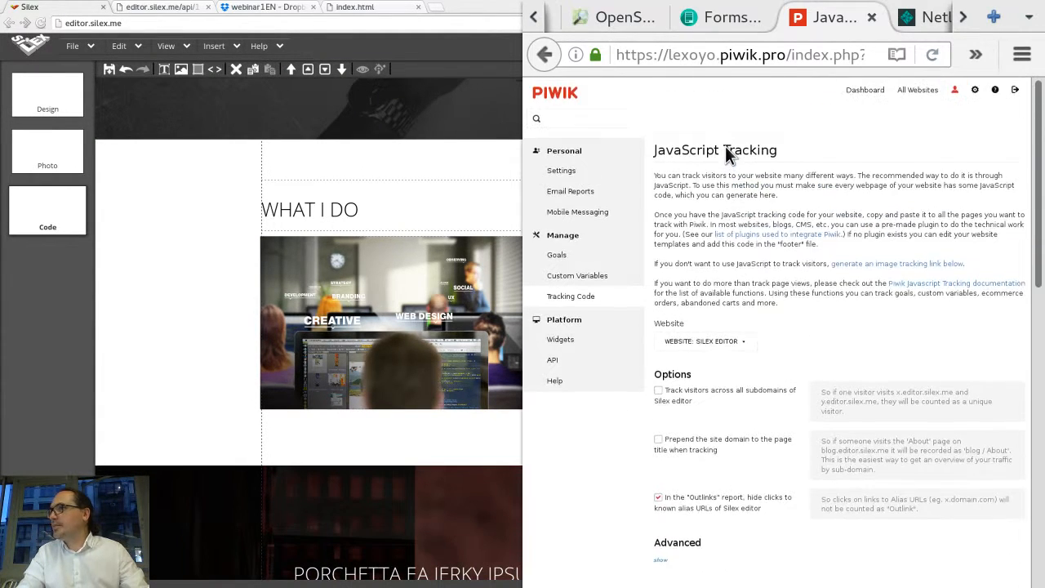
pyautogui.click(558, 254)
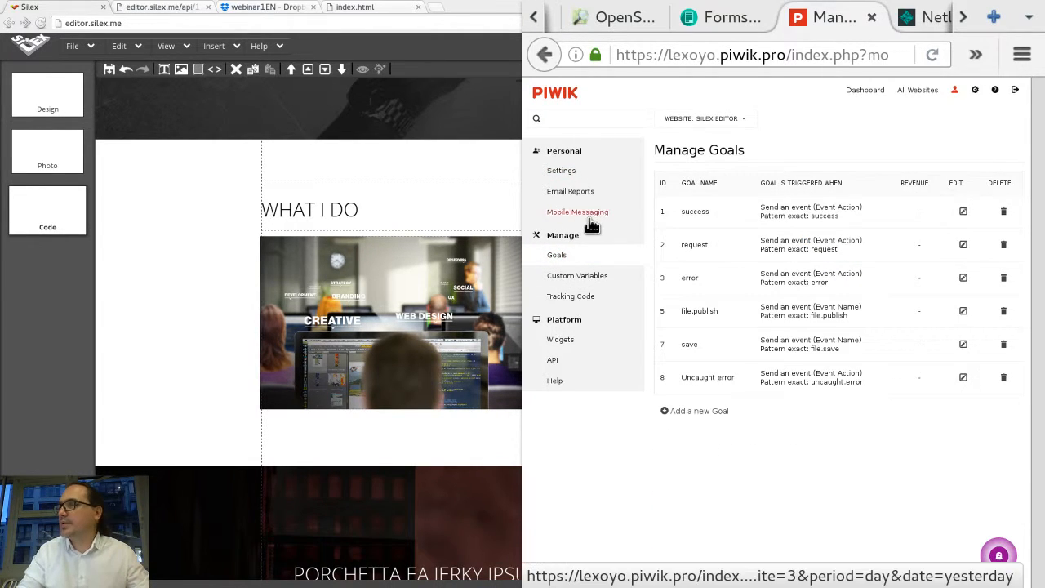
pyautogui.click(168, 245)
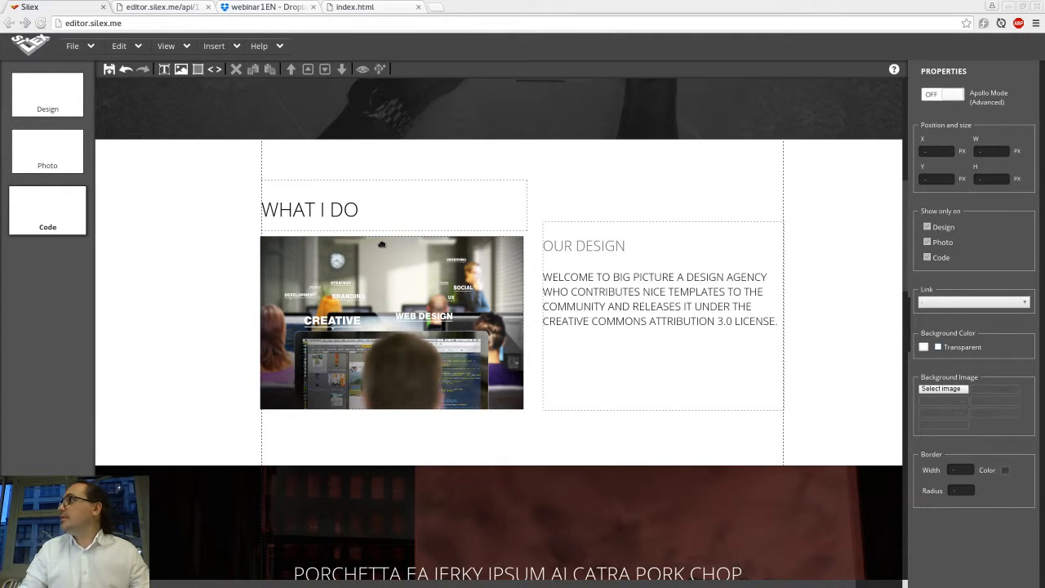
# Step: Open embed.ly/code, the Embed Code Generator, in a new browser tab
pyautogui.scroll(2, 237, 159)
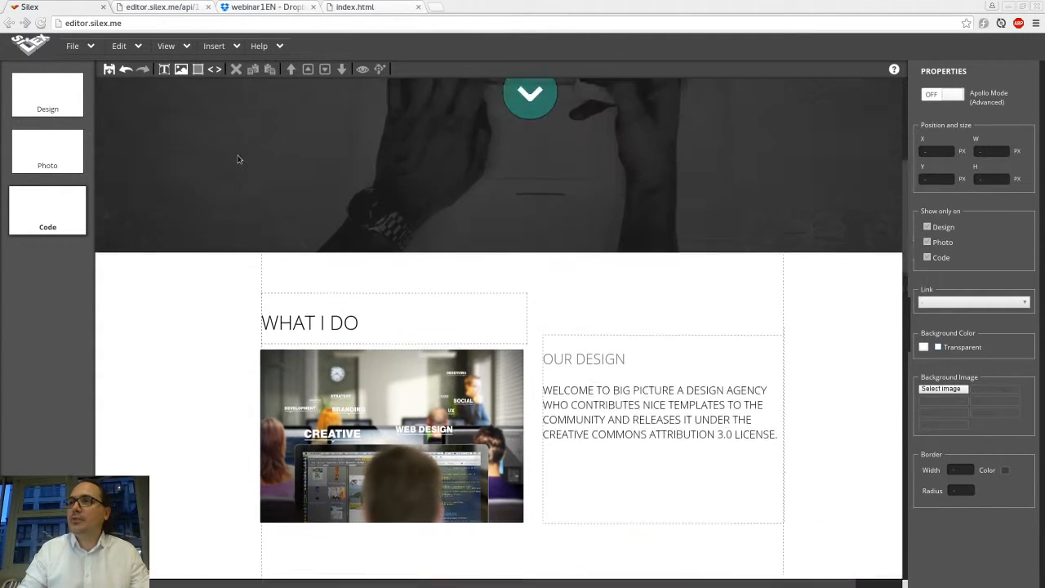
pyautogui.scroll(6, 238, 159)
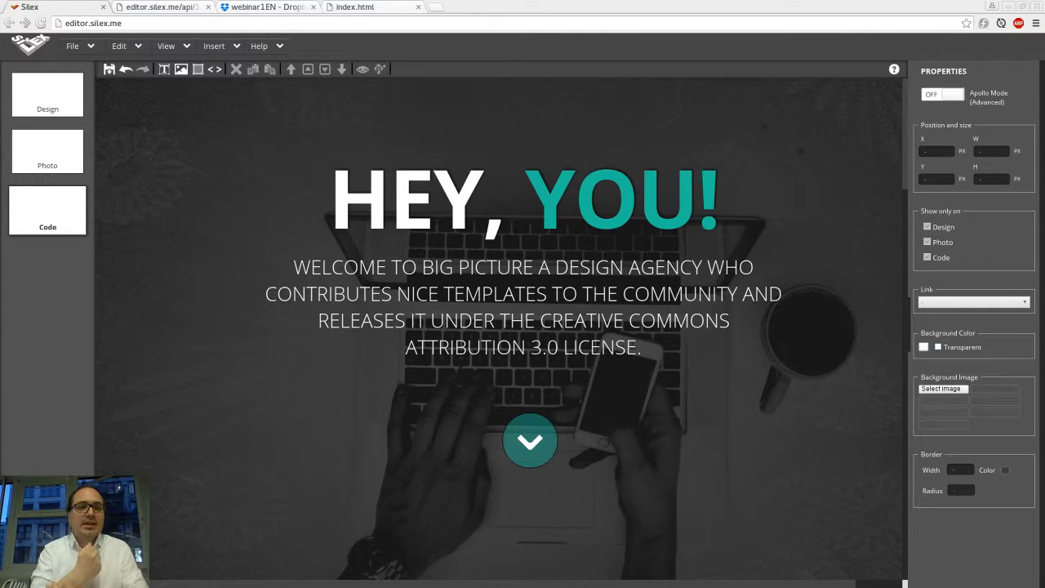
pyautogui.hotkey('ctrl', 't')
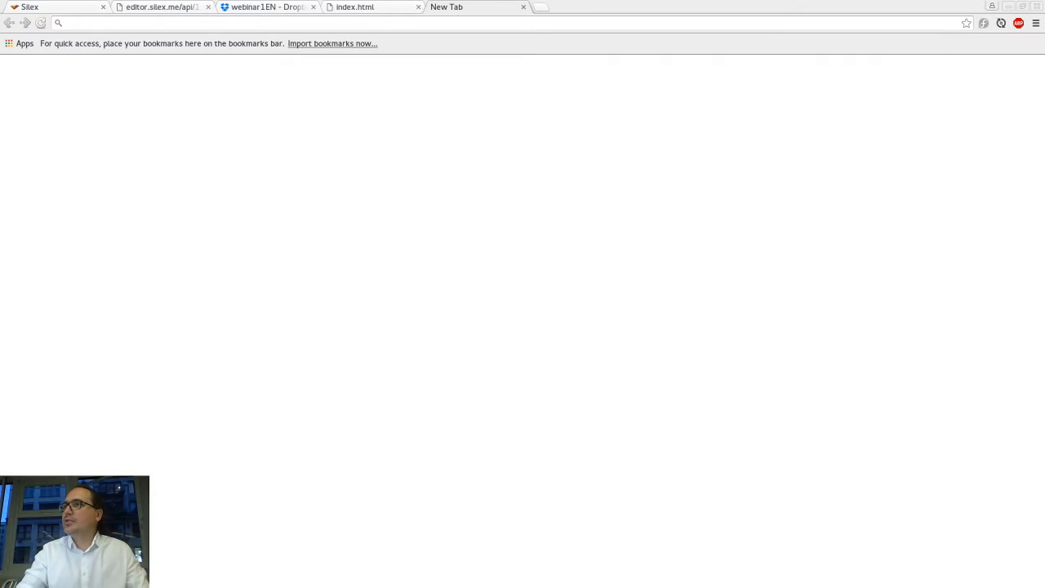
pyautogui.write('embed.ly/code')
pyautogui.press('Return')
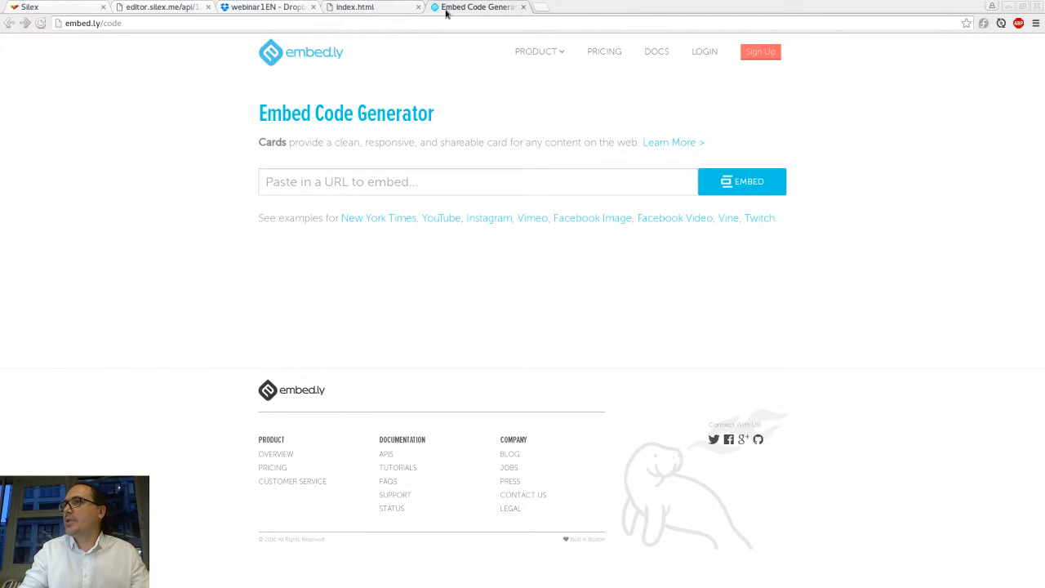
# Step: Open lemonde.fr in a new tab, open the Manuel Valls minimum-benefits article and copy its URL
pyautogui.click(542, 7)
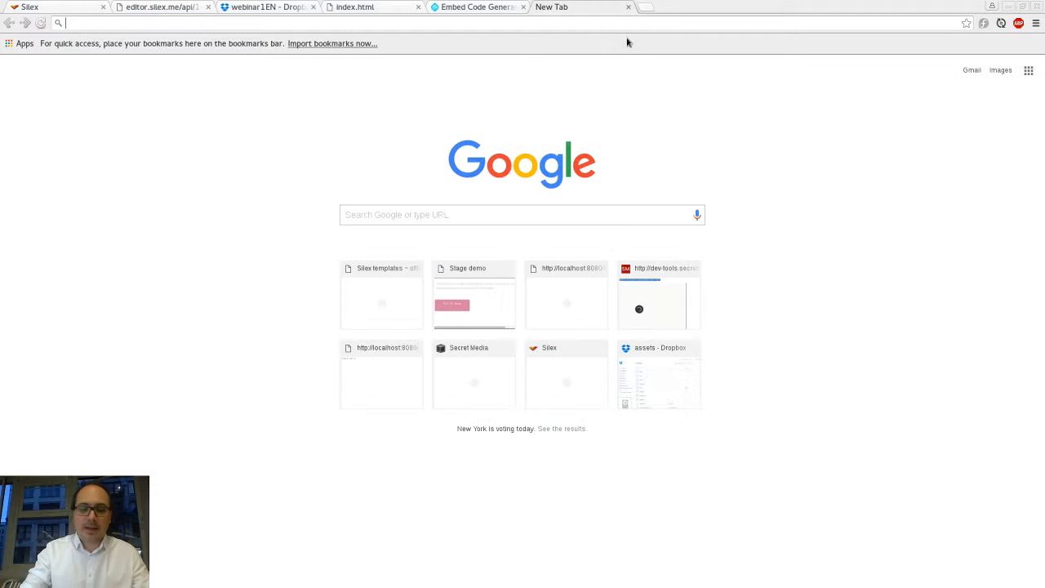
pyautogui.write('lemonde')
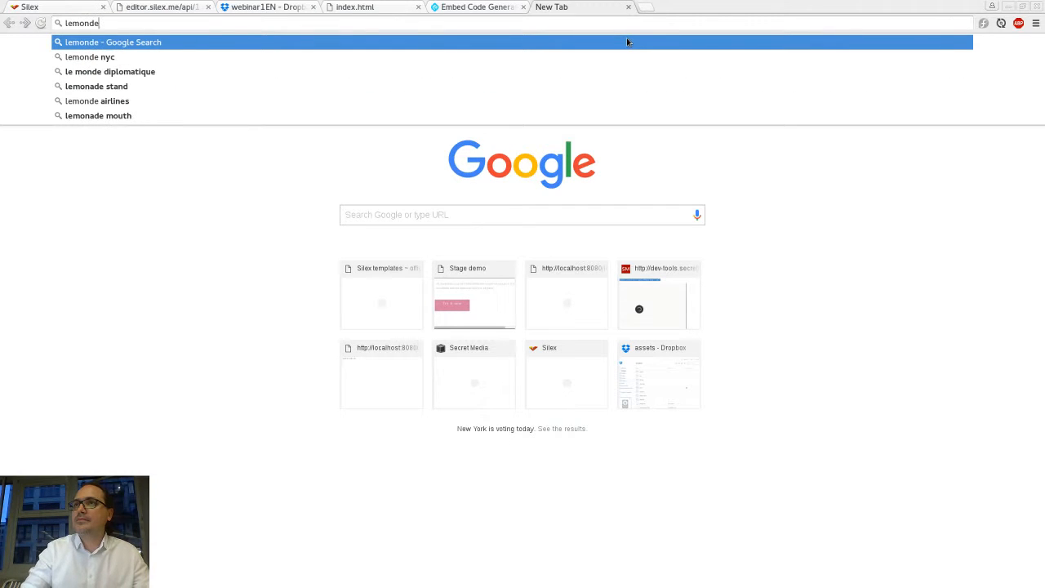
pyautogui.write('.fr')
pyautogui.press('Return')
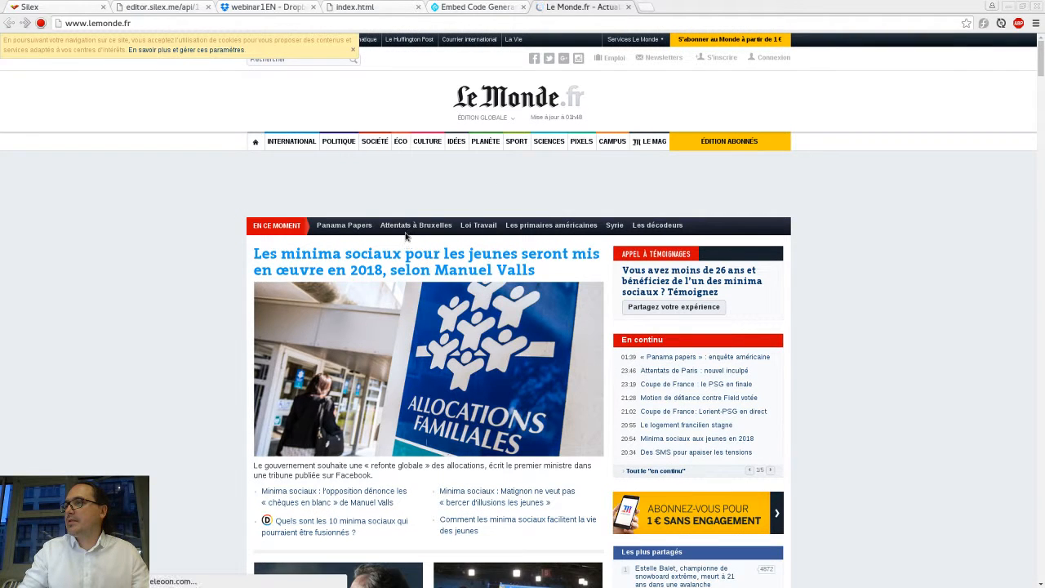
pyautogui.click(426, 265)
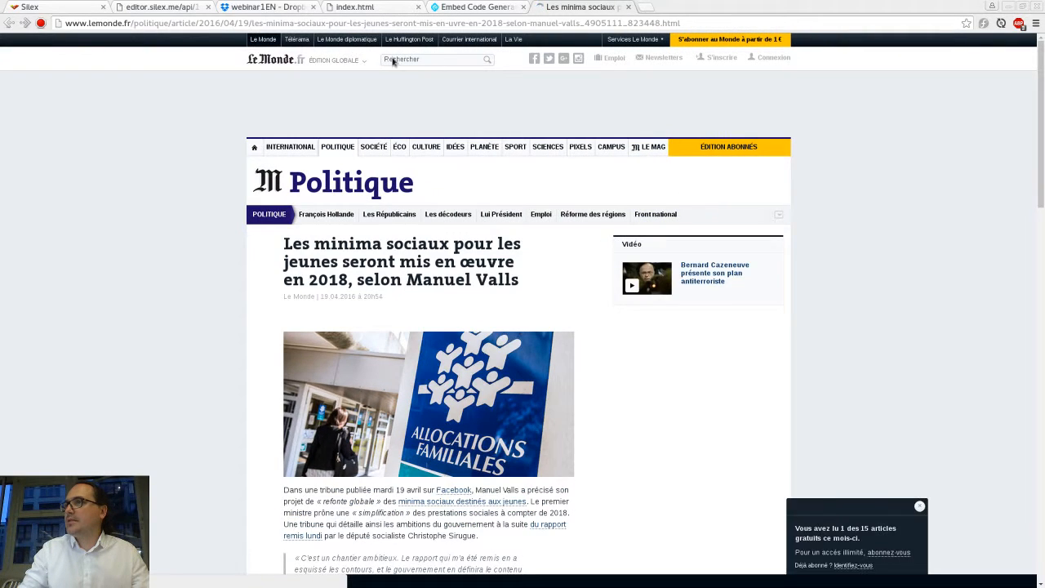
pyautogui.click(337, 23)
pyautogui.hotkey('ctrl', 'c')
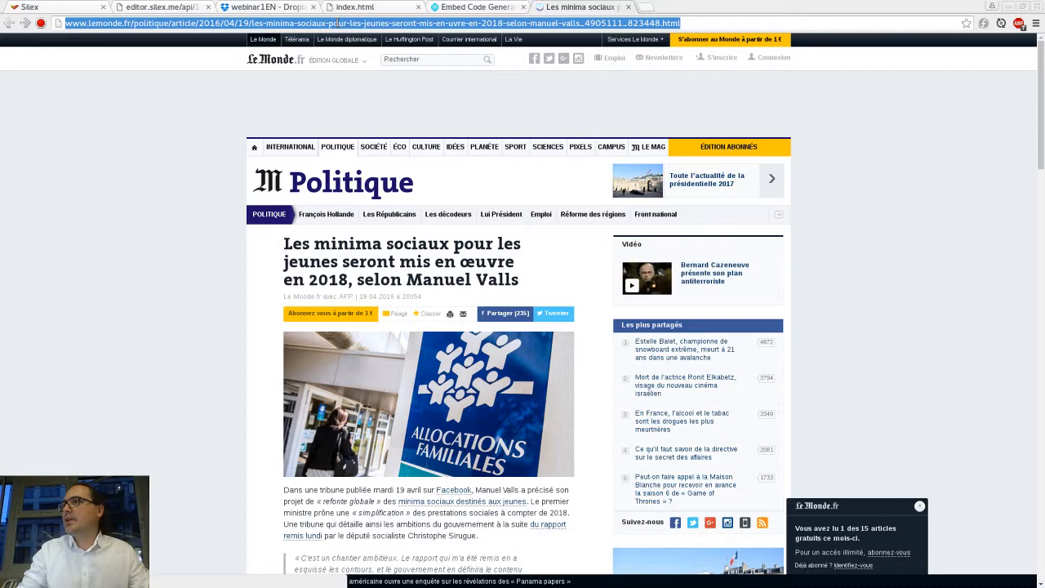
pyautogui.hotkey('ctrl', 'w')
# Step: Generate an embed.ly card from the article URL and select its embed code
pyautogui.click(355, 181)
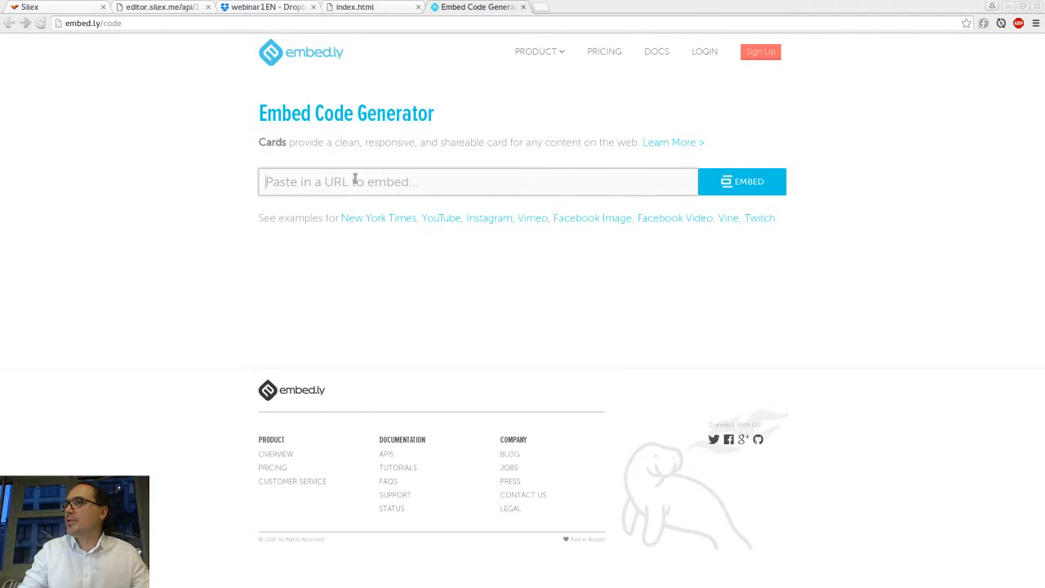
pyautogui.hotkey('ctrl', 'v')
pyautogui.scroll(-3, 531, 244)
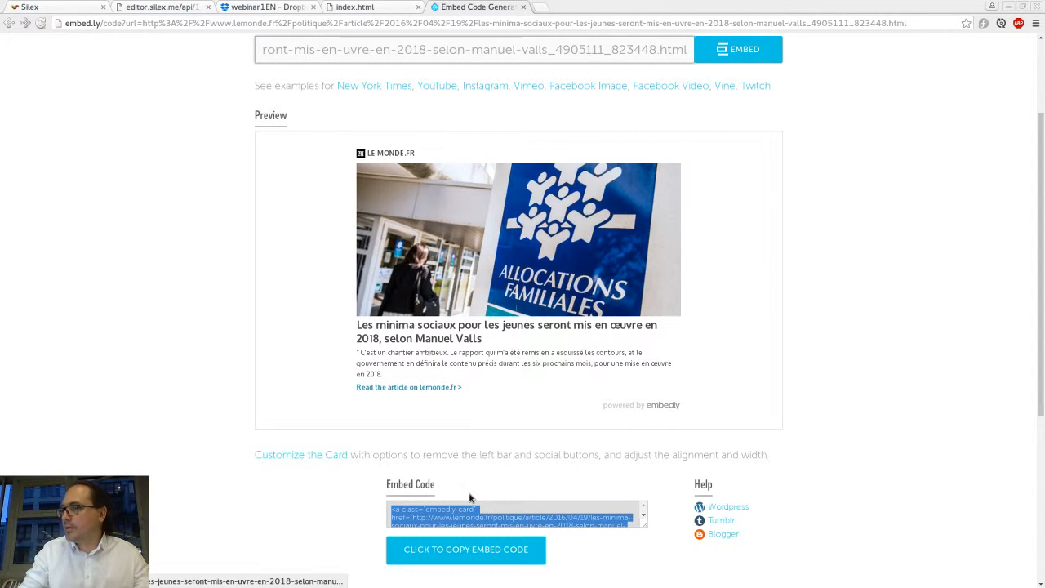
pyautogui.click(394, 483)
pyautogui.moveTo(393, 483); pyautogui.dragTo(416, 485)
pyautogui.click(418, 508)
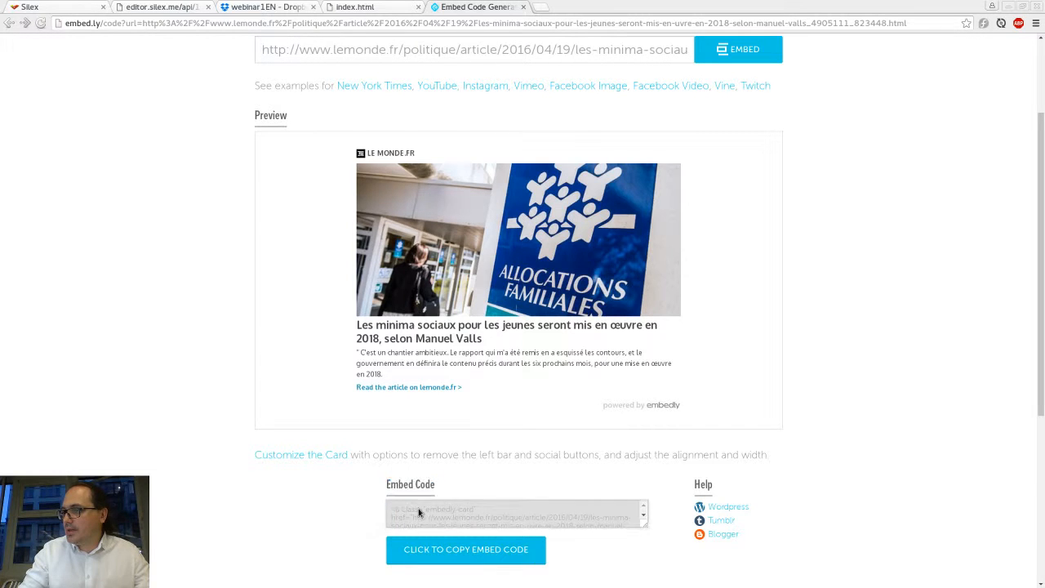
pyautogui.click(418, 512)
pyautogui.hotkey('ctrl', 'c')
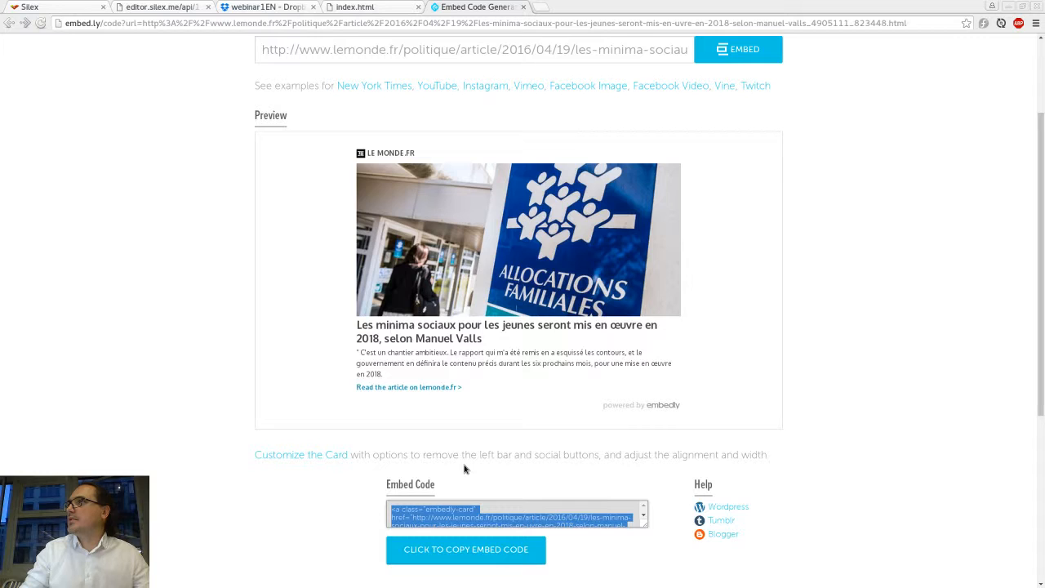
# Step: Switch back to the Silex editor tab and examine the empty area below the map on the Code page
pyautogui.hotkey('ctrl', 'shift', 'Tab')
pyautogui.hotkey('ctrl', 'shift', 'Tab')
pyautogui.hotkey('ctrl', 'shift', 'Tab')
pyautogui.hotkey('ctrl', 'shift', 'Tab')
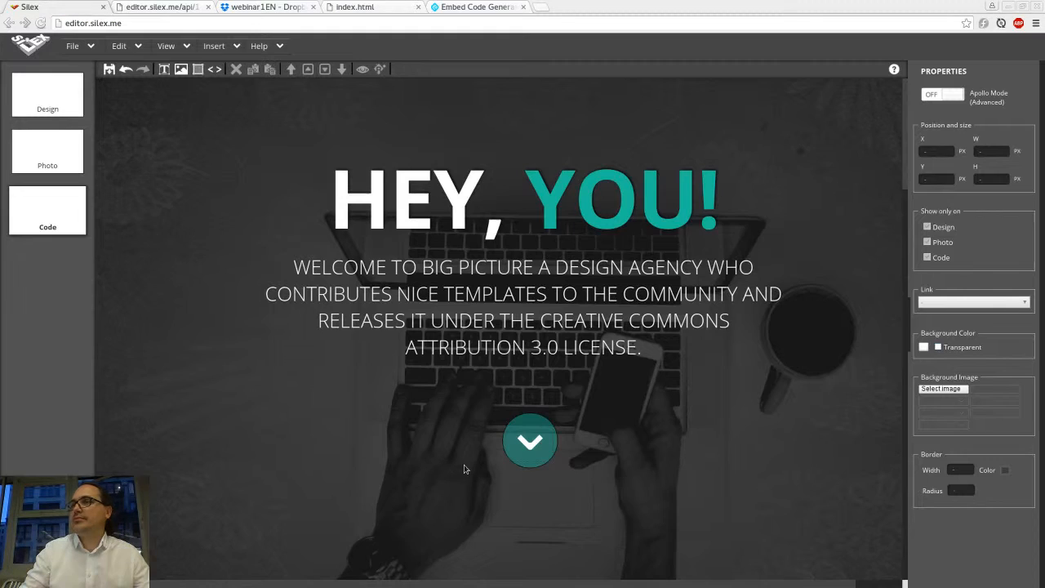
pyautogui.scroll(-1, 447, 395)
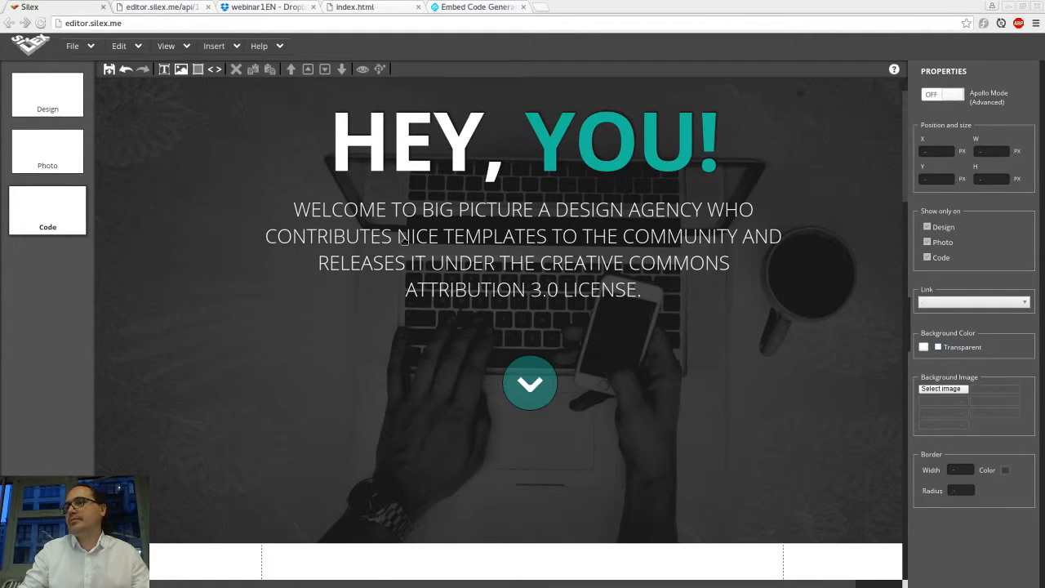
pyautogui.scroll(-8, 404, 242)
pyautogui.scroll(-10, 404, 242)
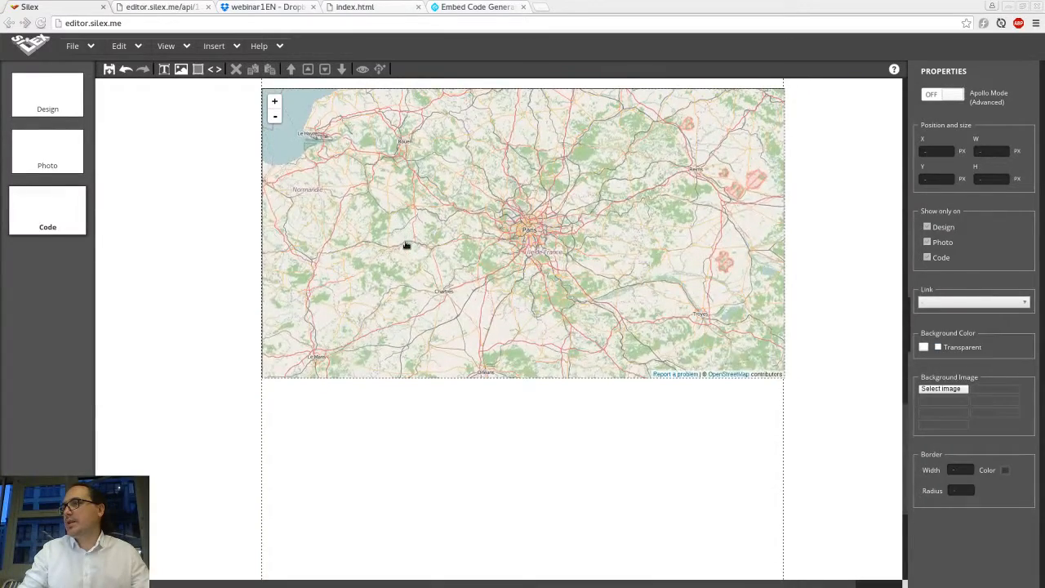
pyautogui.scroll(5, 404, 241)
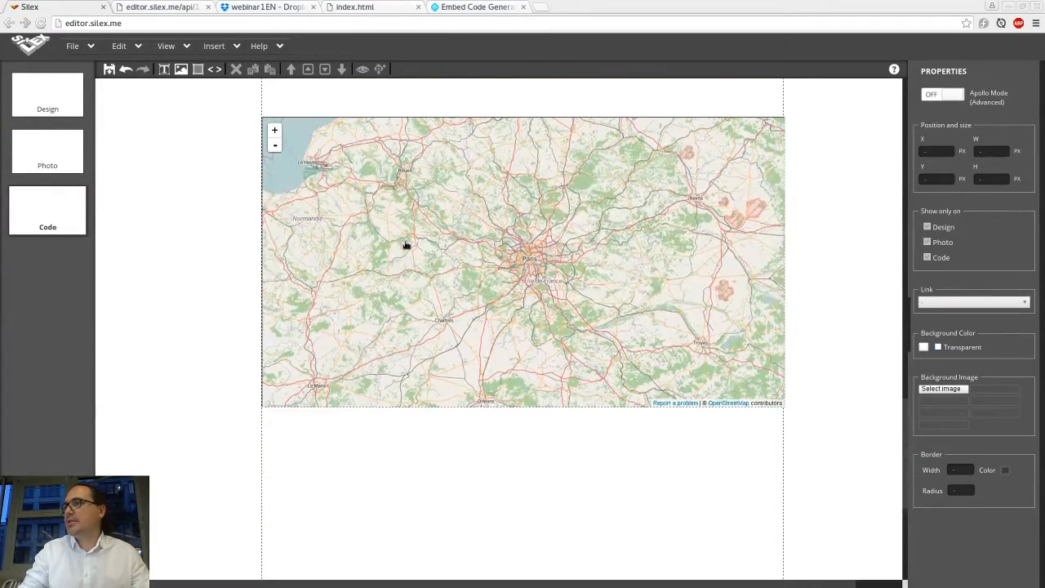
pyautogui.scroll(-4, 404, 241)
pyautogui.scroll(-2, 404, 241)
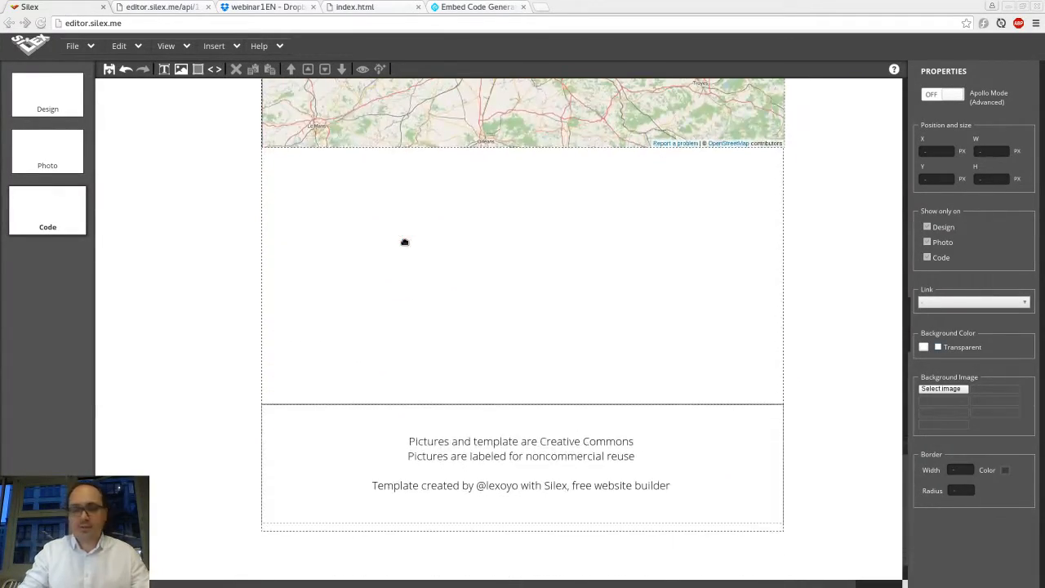
# Step: Insert an HTML box below the map, enlarge it across the section, and paste the embed.ly card code into it
pyautogui.click(214, 69)
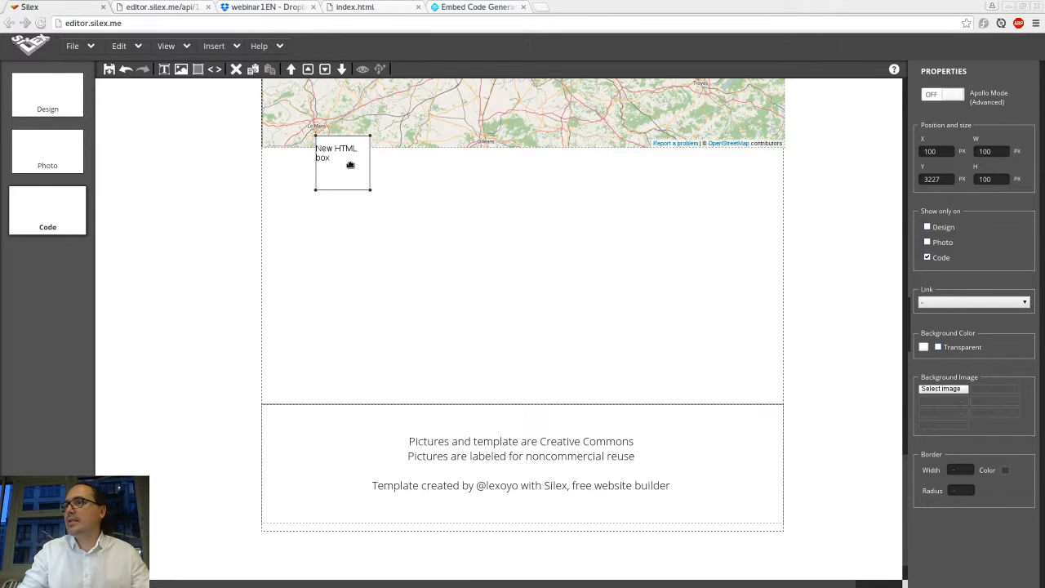
pyautogui.moveTo(344, 165); pyautogui.dragTo(735, 353)
pyautogui.doubleClick(717, 340)
pyautogui.click(468, 290)
pyautogui.hotkey('ctrl', 'a')
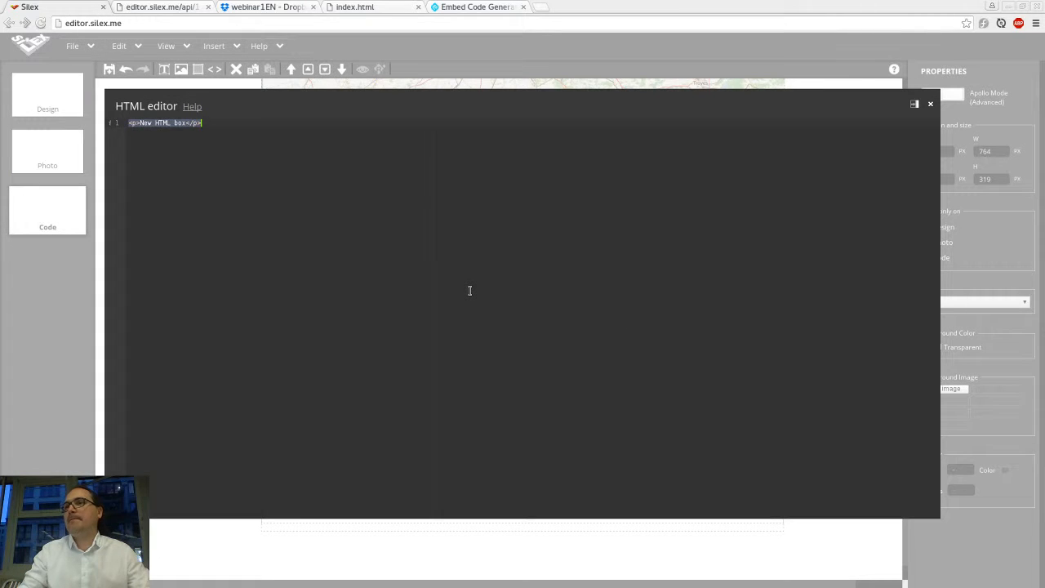
pyautogui.hotkey('ctrl', 'v')
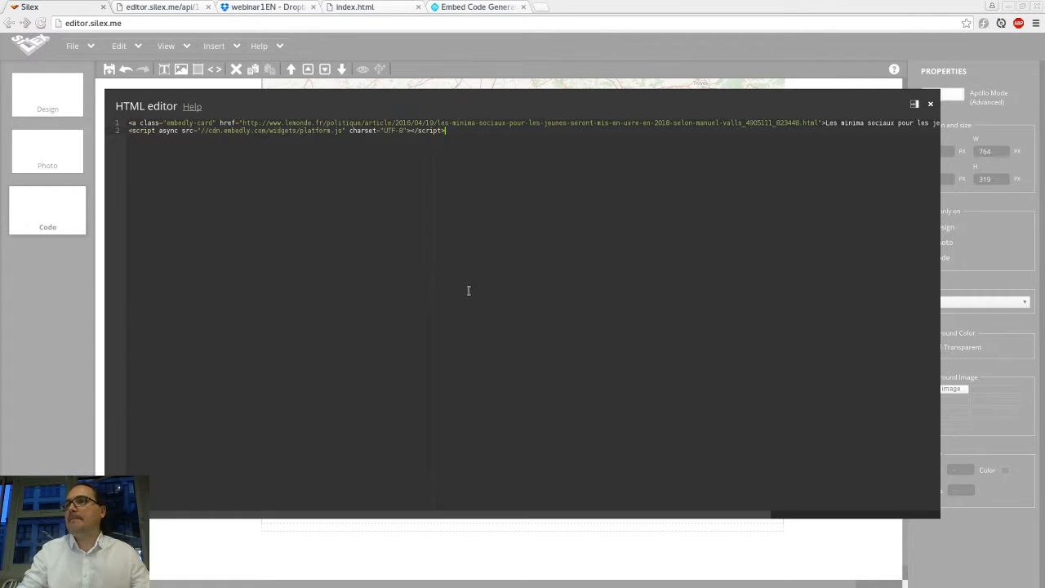
pyautogui.click(312, 84)
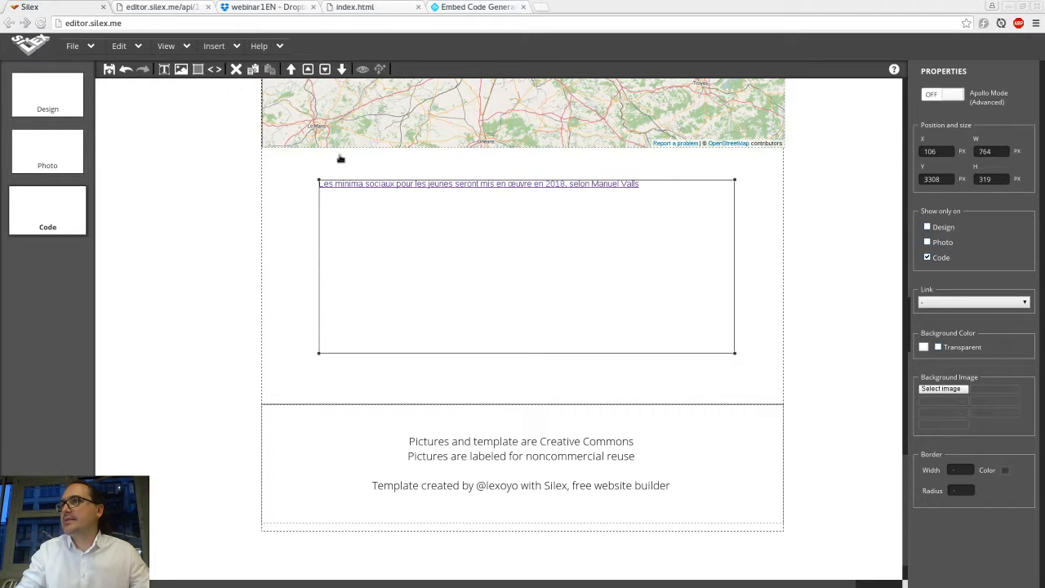
# Step: Preview the website and scroll down to the embedded article card below the map
pyautogui.click(362, 70)
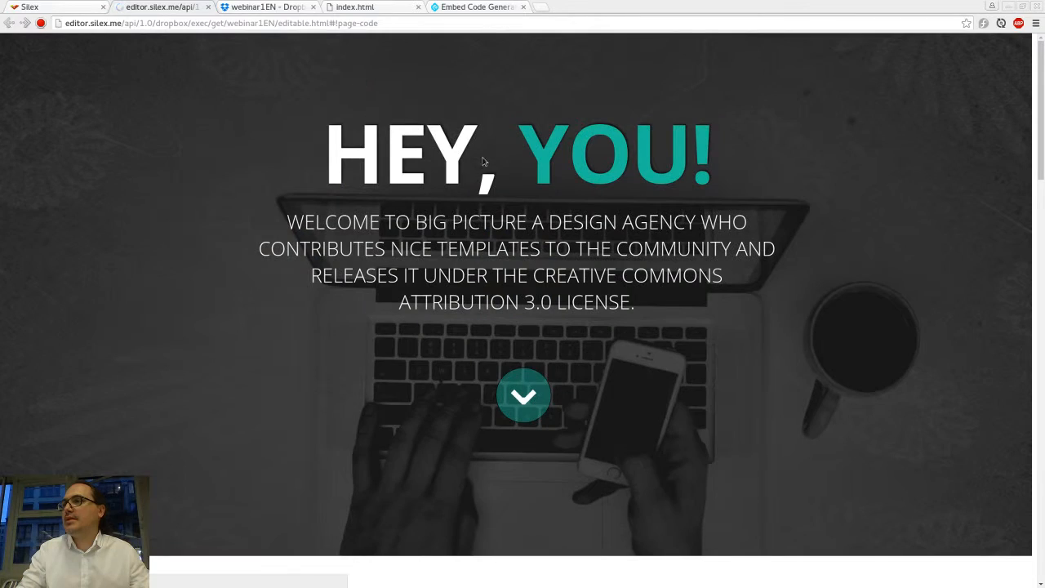
pyautogui.scroll(-10, 515, 279)
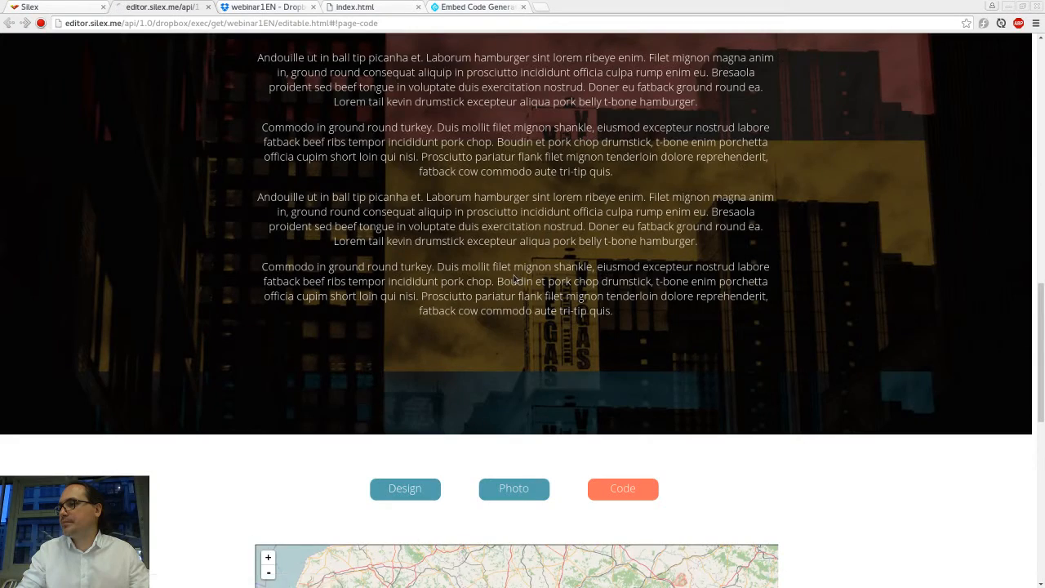
pyautogui.scroll(-10, 515, 278)
pyautogui.scroll(-3, 592, 391)
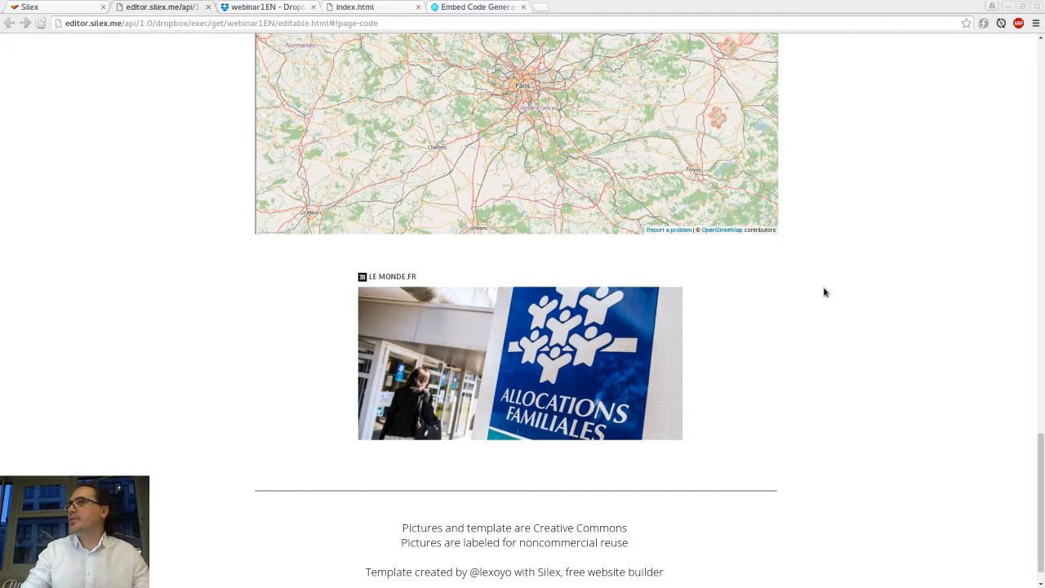
# Step: Close the Embed Code Generator tab
pyautogui.click(470, 8)
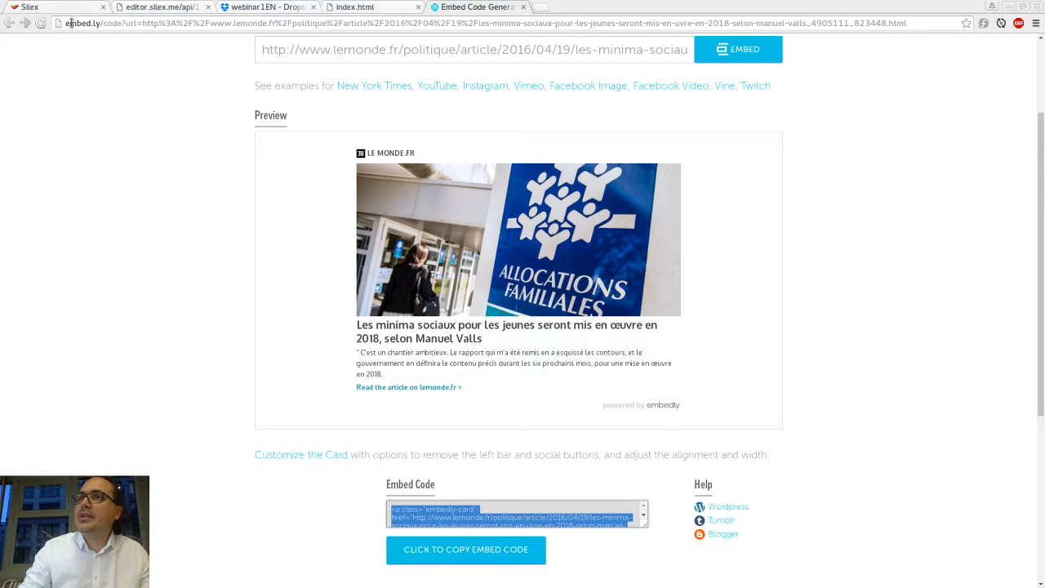
pyautogui.click(106, 191)
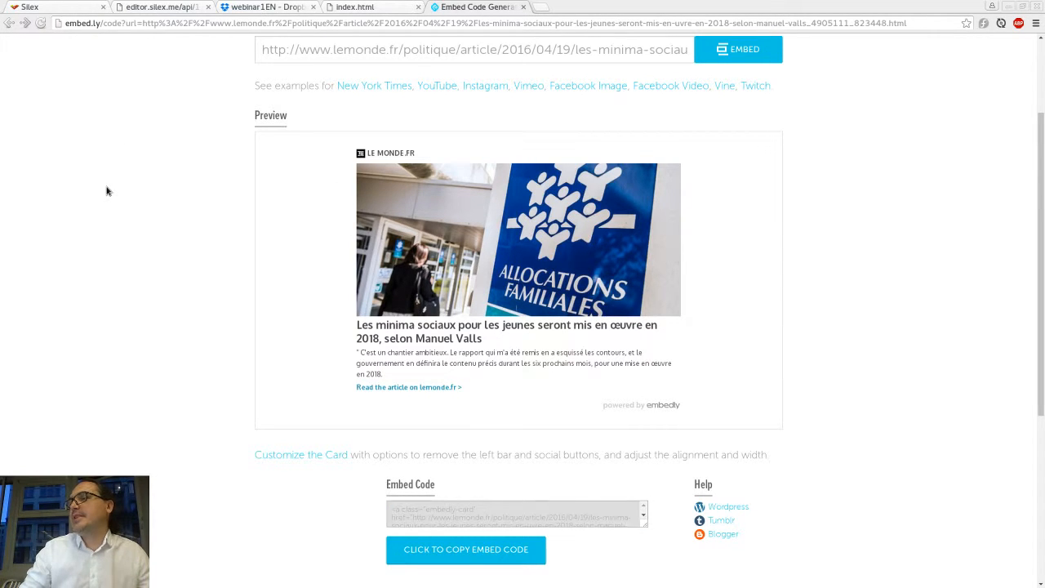
pyautogui.hotkey('ctrl', 'w')
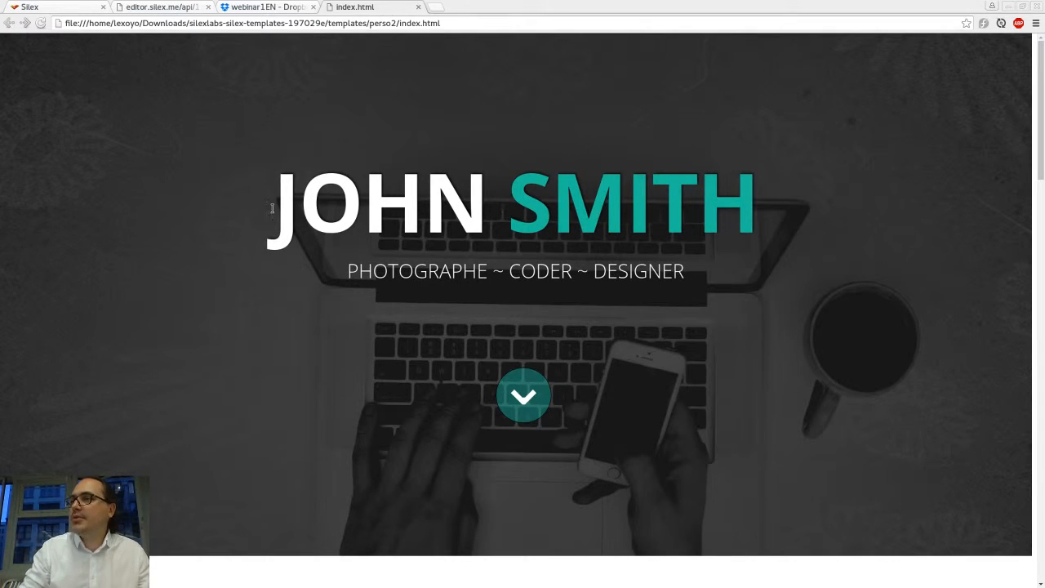
pyautogui.moveTo(272, 209); pyautogui.dragTo(778, 234)
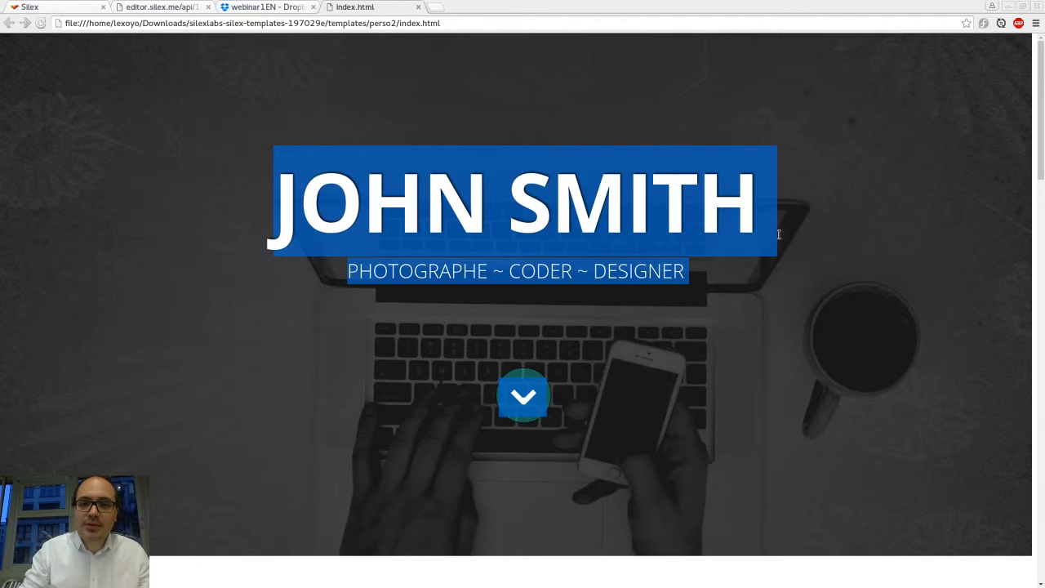
pyautogui.click(749, 219)
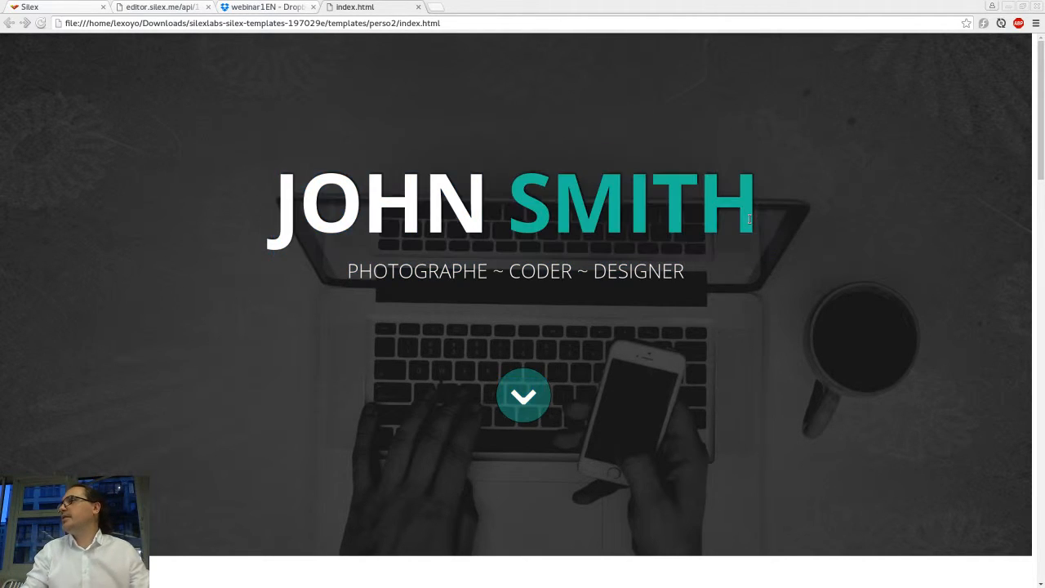
pyautogui.moveTo(726, 222); pyautogui.dragTo(487, 220)
pyautogui.doubleClick(386, 211)
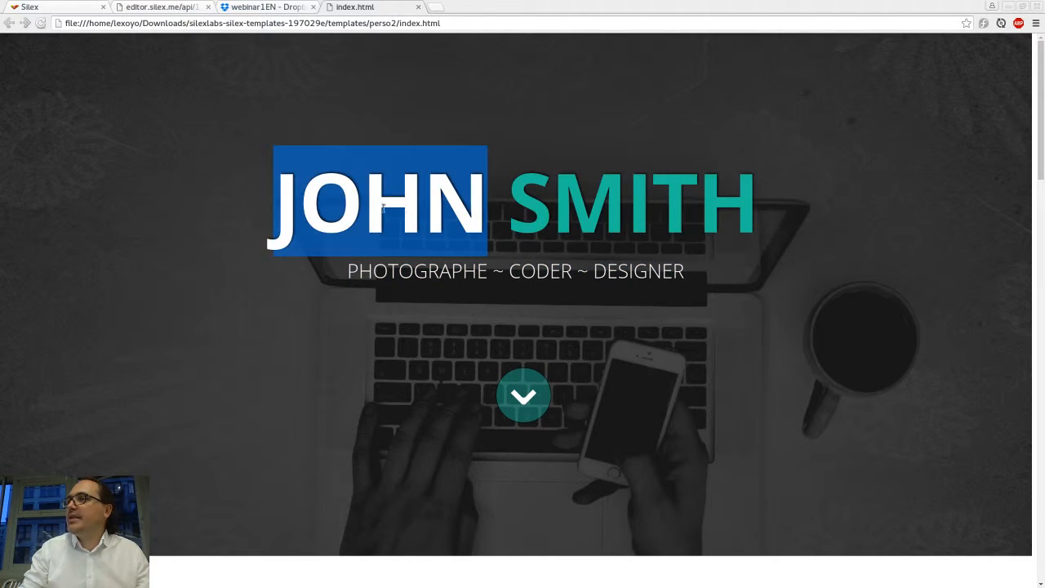
pyautogui.click(384, 209)
pyautogui.click(209, 177)
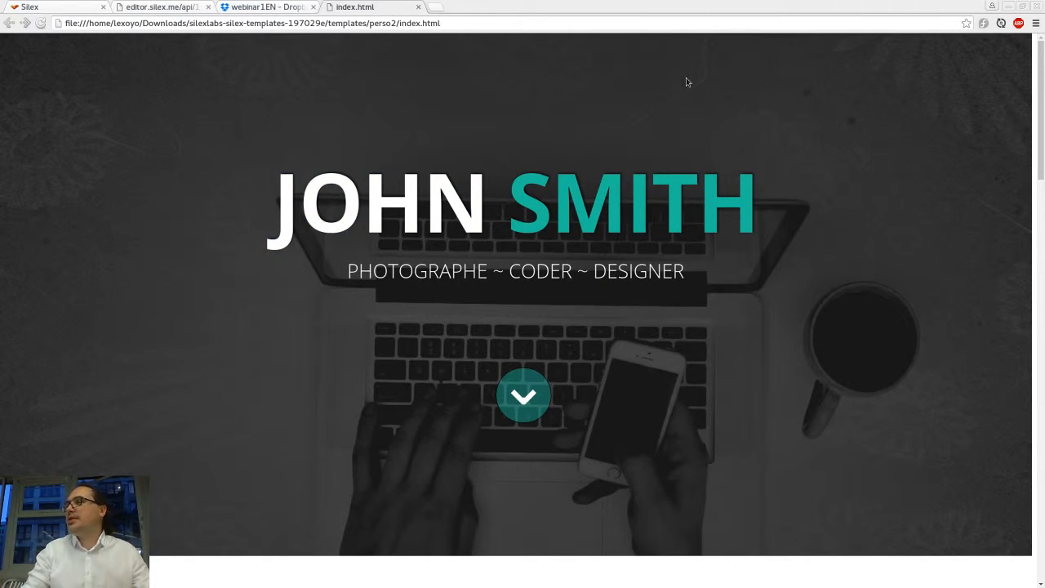
# Step: Open Netlify's Create a new site page in the other browser and load its URL in a new tab of the main browser
pyautogui.hotkey('alt', 'Tab')
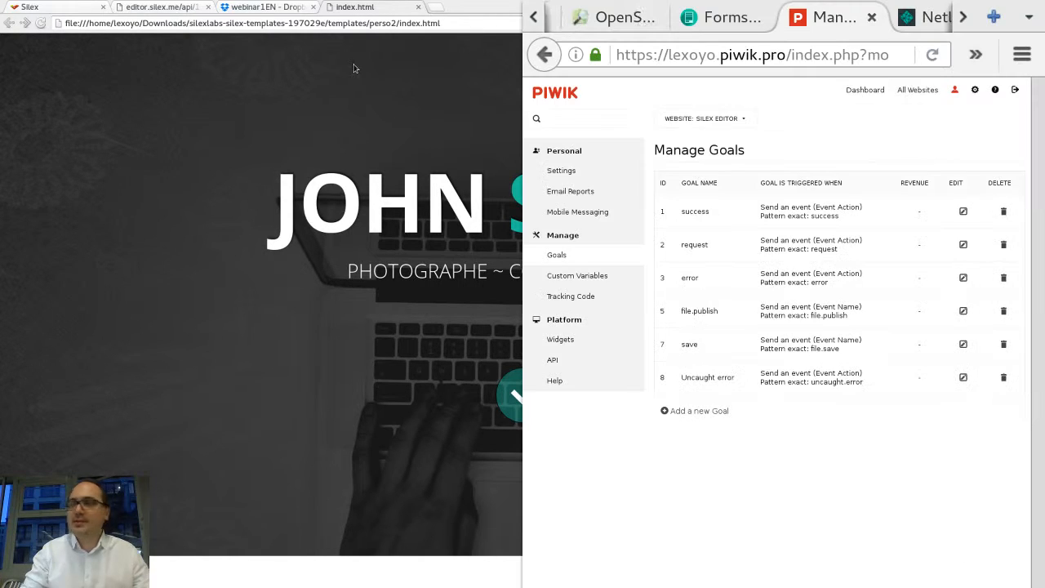
pyautogui.click(921, 22)
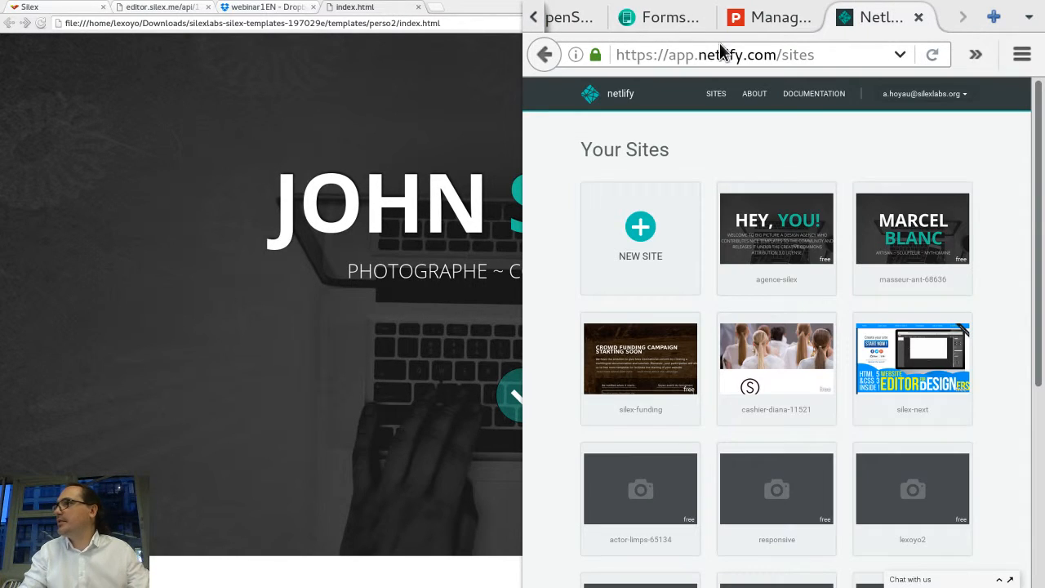
pyautogui.moveTo(838, 54); pyautogui.dragTo(548, 54)
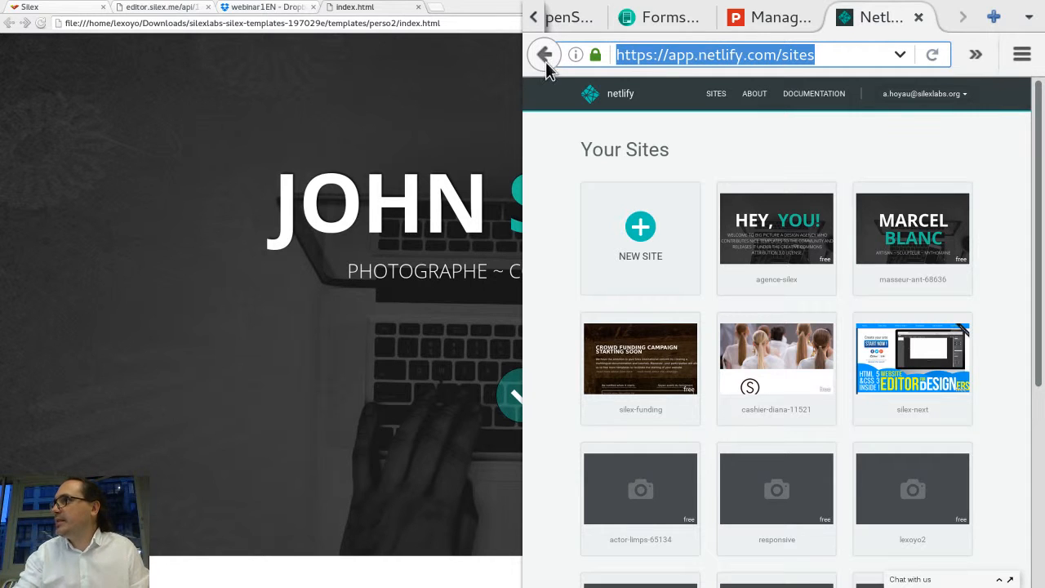
pyautogui.click(642, 231)
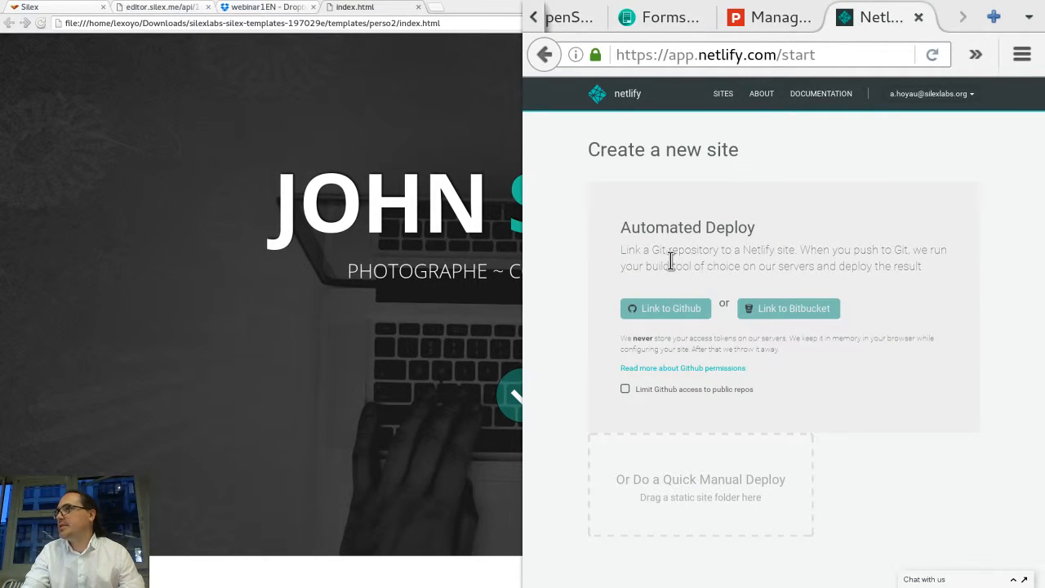
pyautogui.click(779, 54)
pyautogui.hotkey('ctrl', 'c')
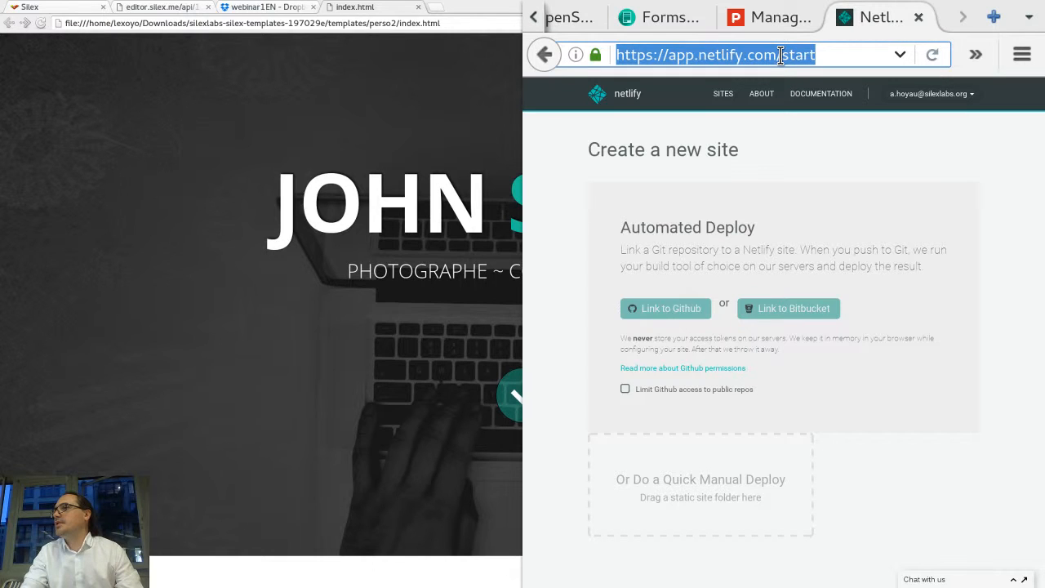
pyautogui.click(436, 14)
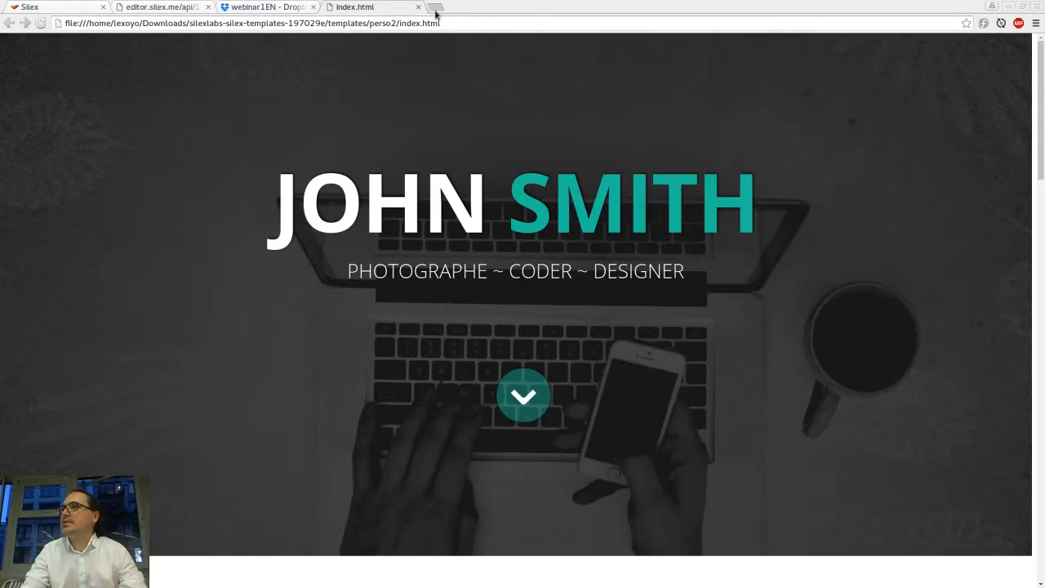
pyautogui.hotkey('ctrl', 'v')
pyautogui.press('Return')
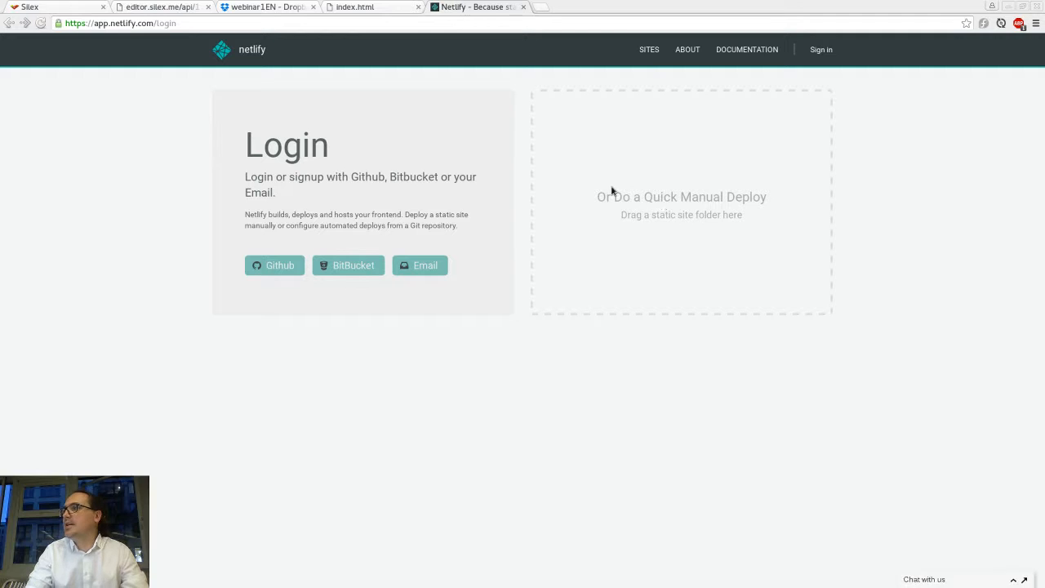
pyautogui.moveTo(599, 199); pyautogui.dragTo(767, 197)
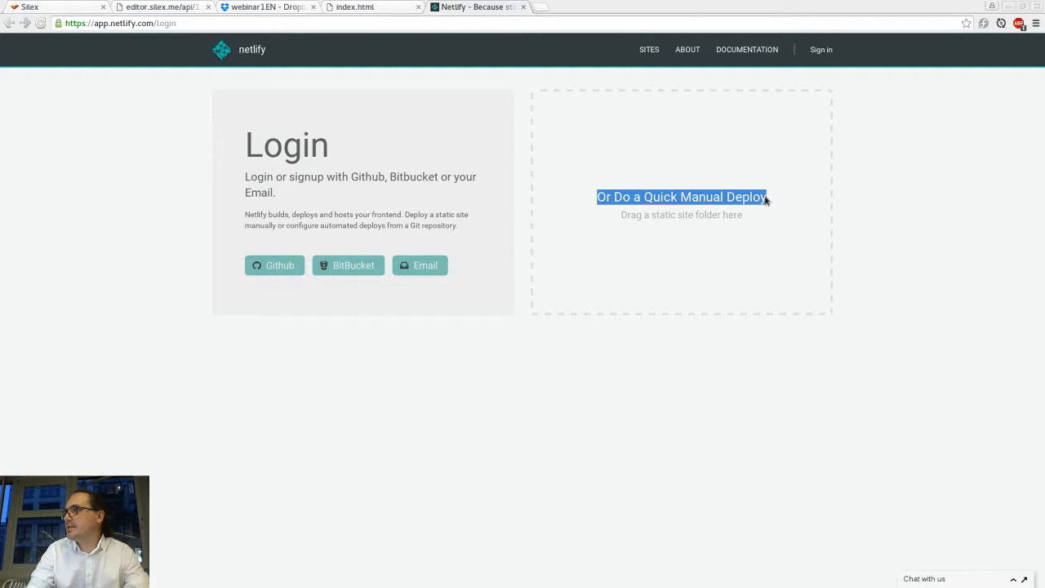
pyautogui.click(764, 197)
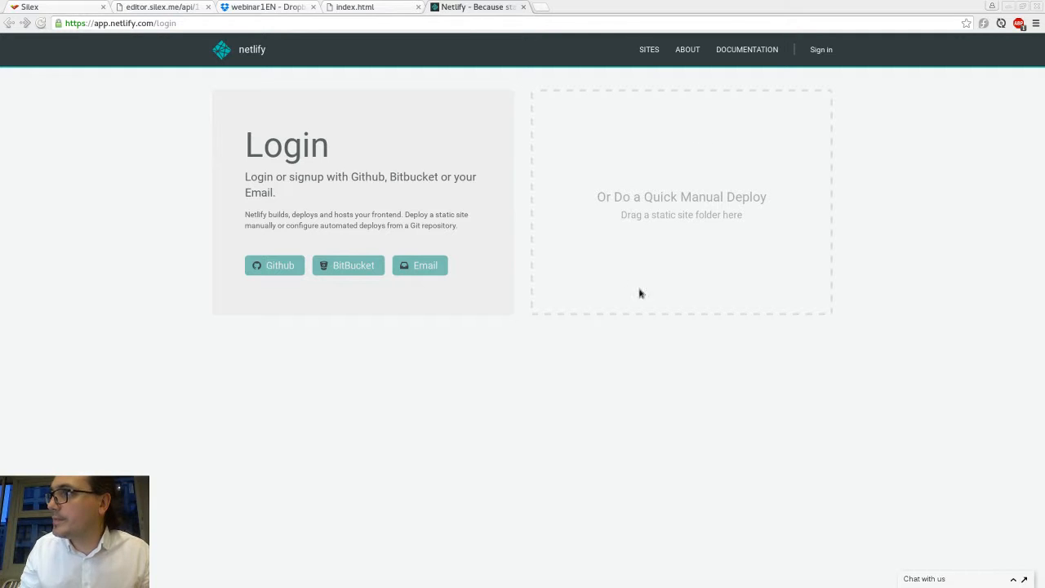
# Step: Open the website's Publish settings and browse the Dropbox folders for the publication path
pyautogui.click(36, 11)
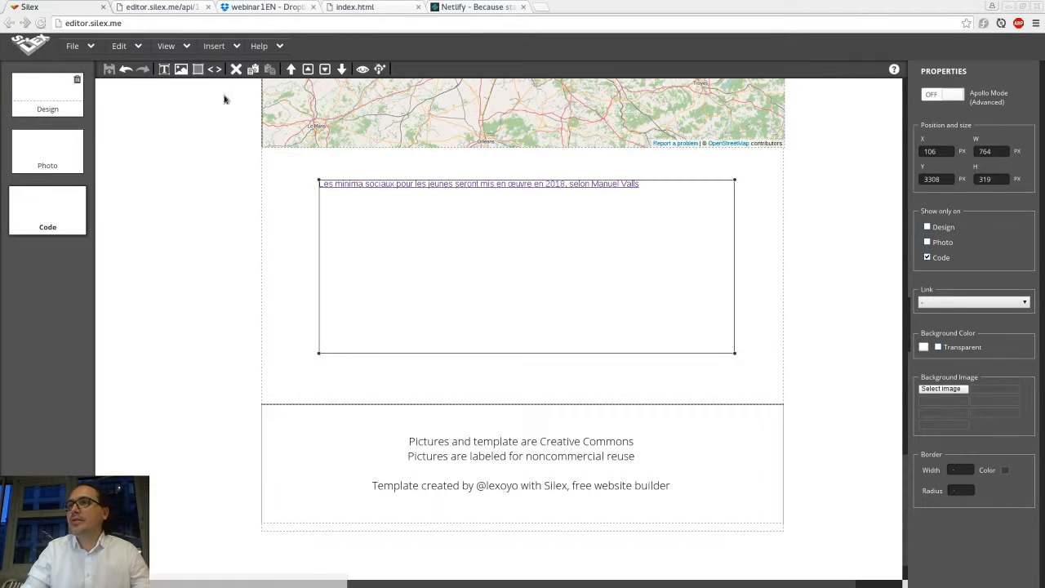
pyautogui.scroll(5, 166, 144)
pyautogui.scroll(10, 166, 144)
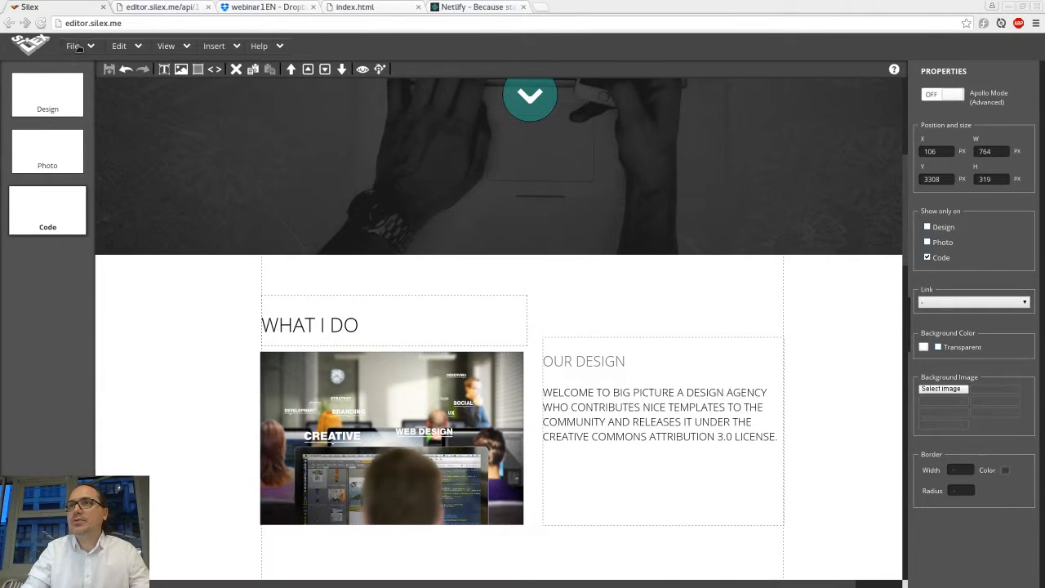
pyautogui.click(79, 51)
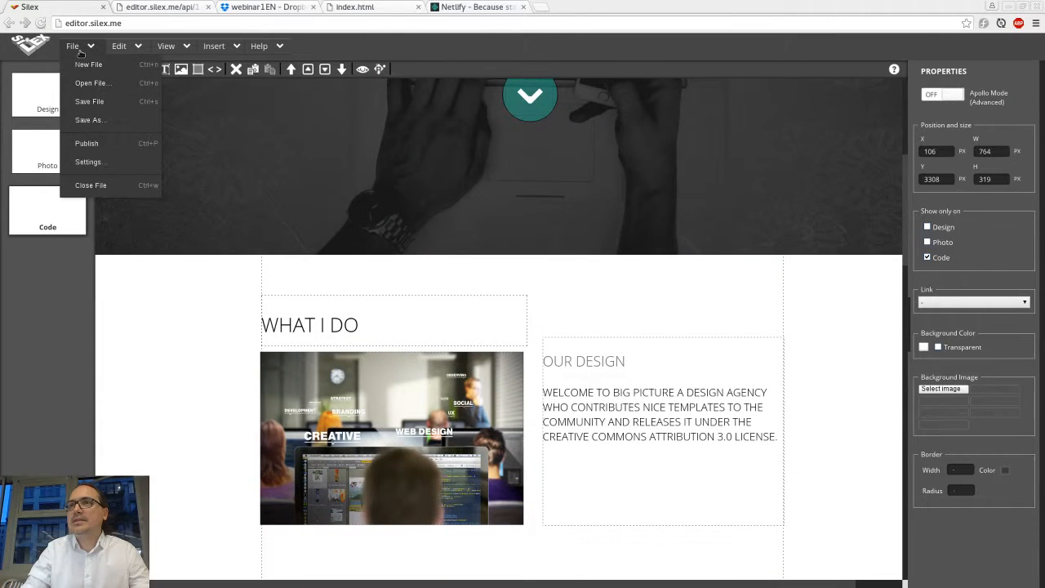
pyautogui.click(97, 165)
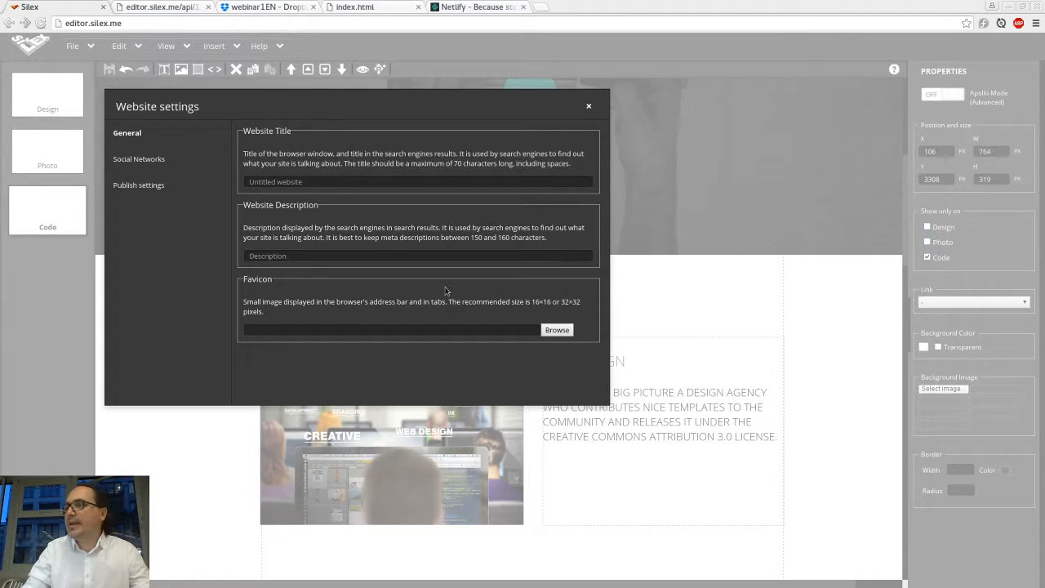
pyautogui.click(135, 186)
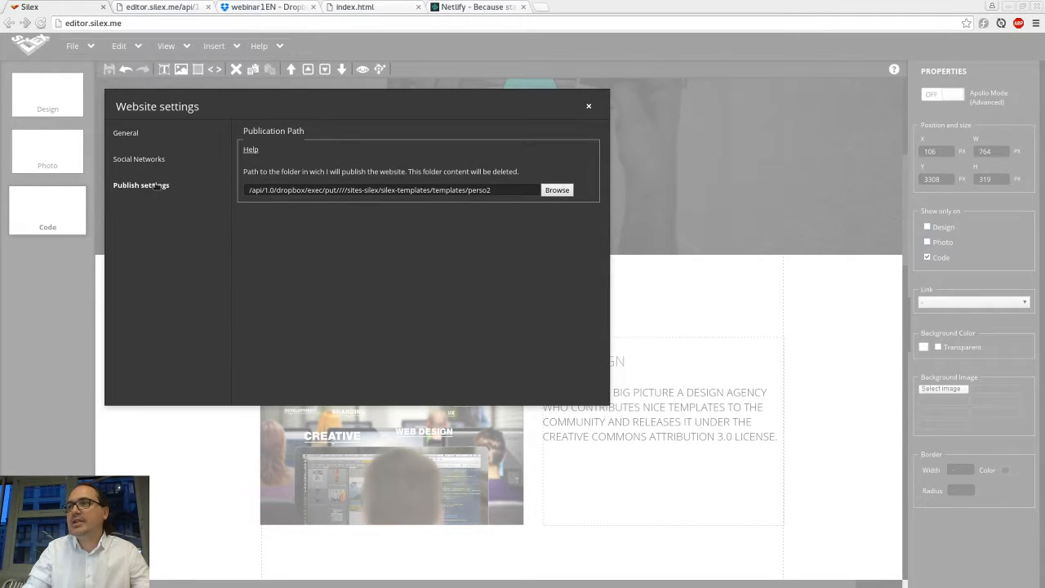
pyautogui.click(556, 190)
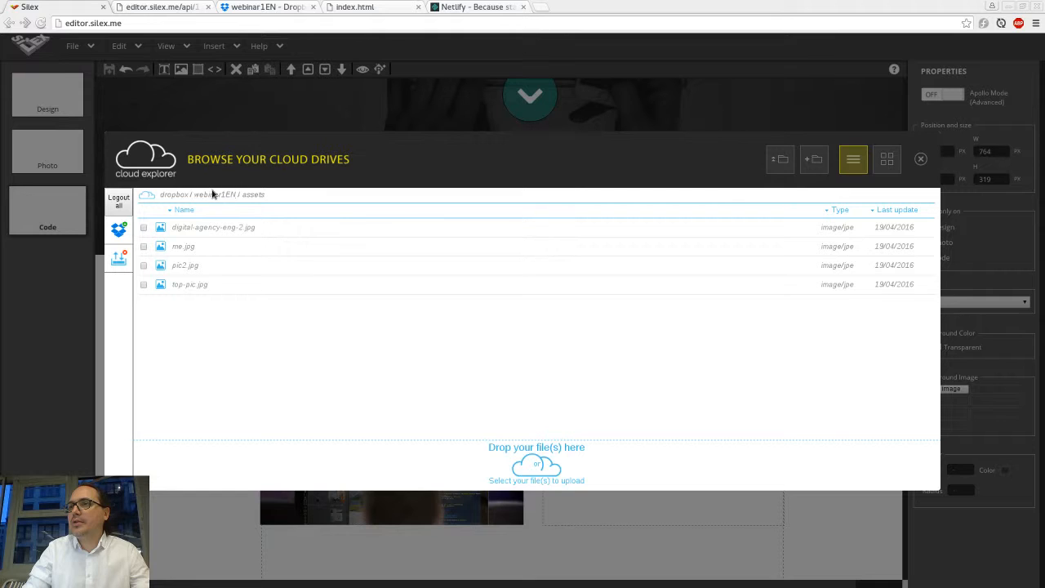
pyautogui.click(214, 196)
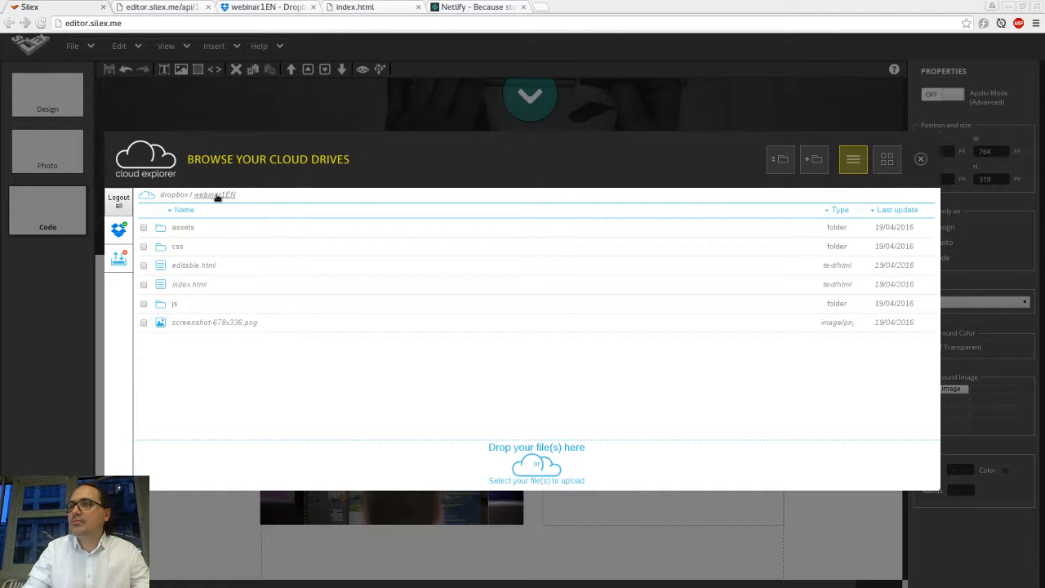
pyautogui.click(167, 197)
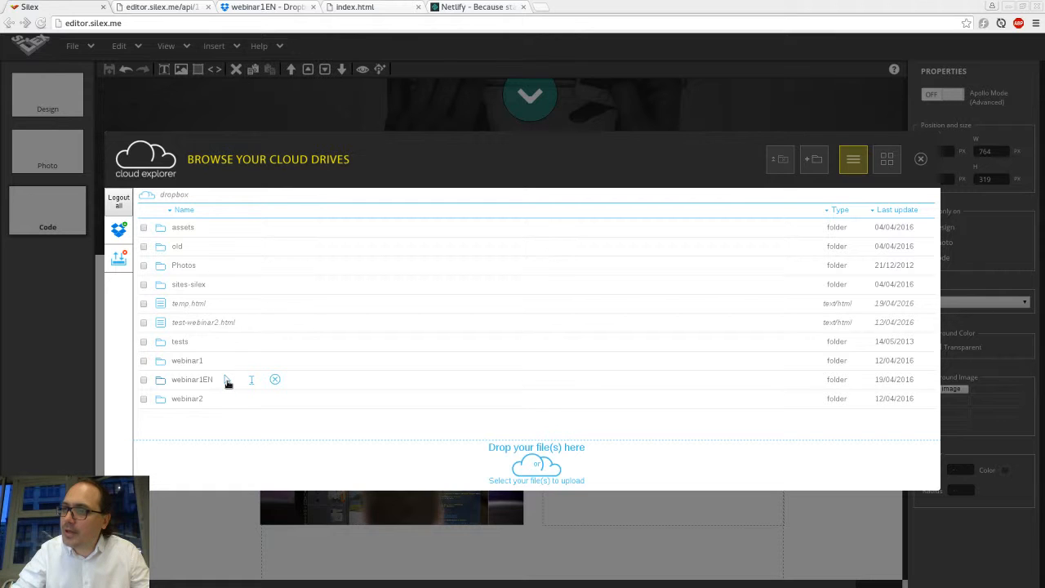
pyautogui.press('Escape')
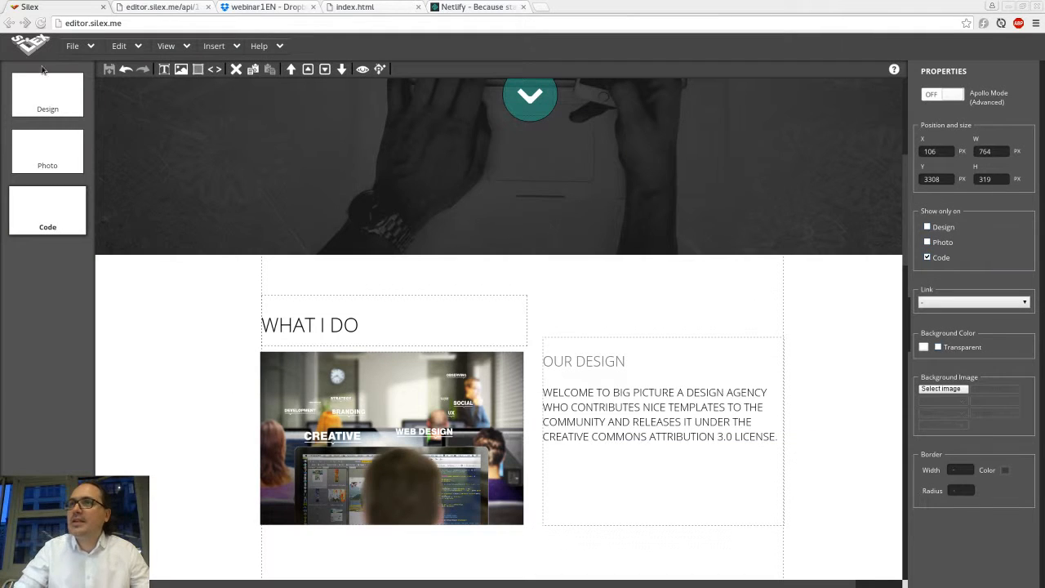
# Step: Publish the website and switch to the webinar1EN folder in Dropbox
pyautogui.click(91, 49)
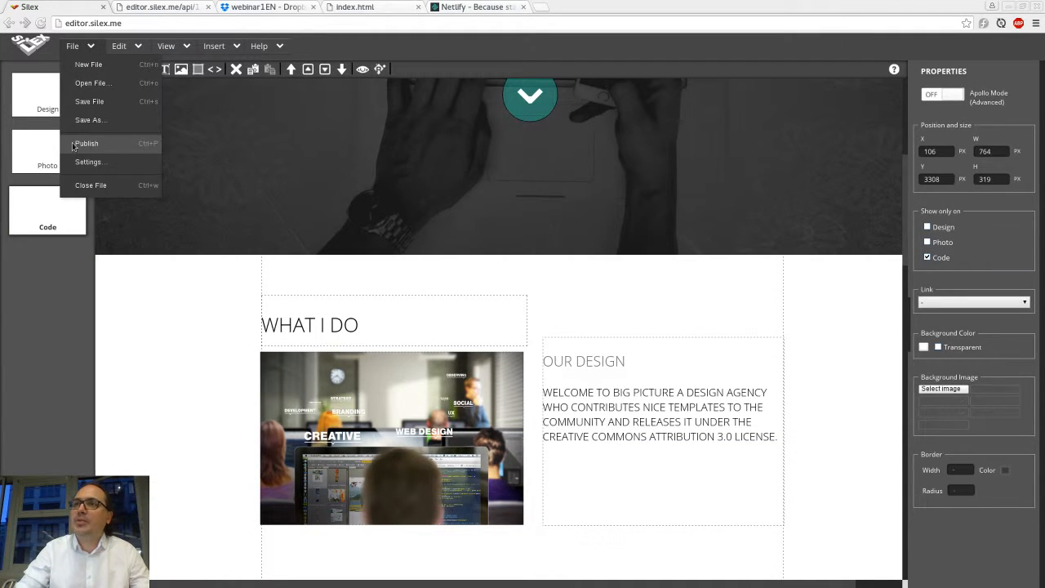
pyautogui.click(89, 143)
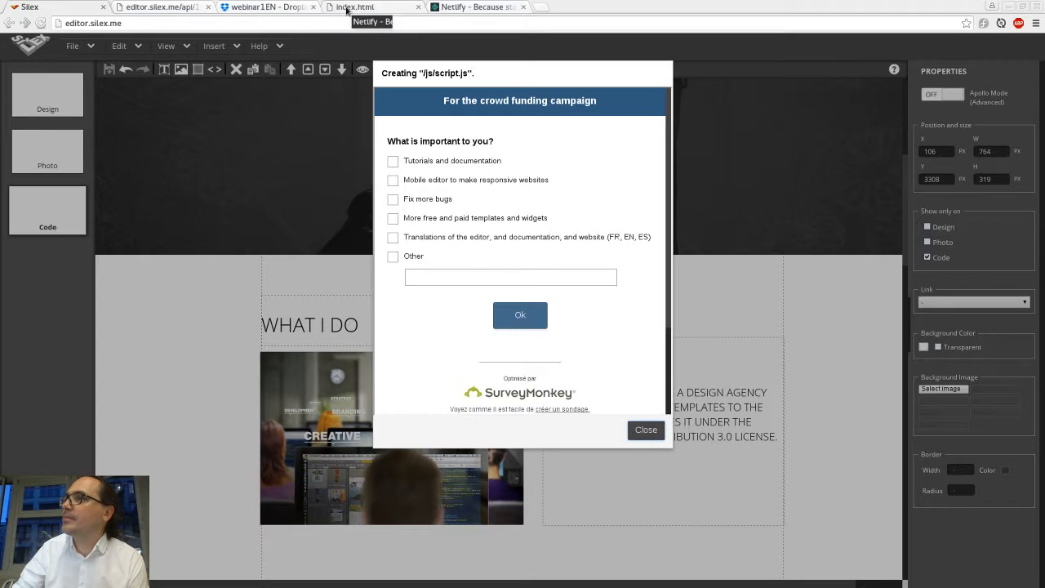
pyautogui.click(241, 9)
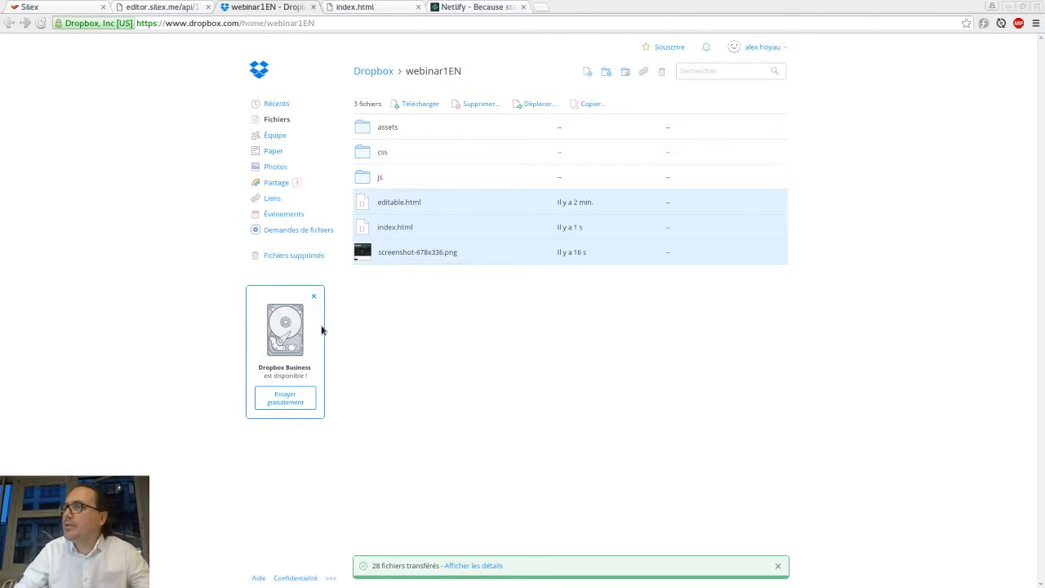
# Step: Download the webinar1EN folder from the Dropbox root as a zip file
pyautogui.click(374, 72)
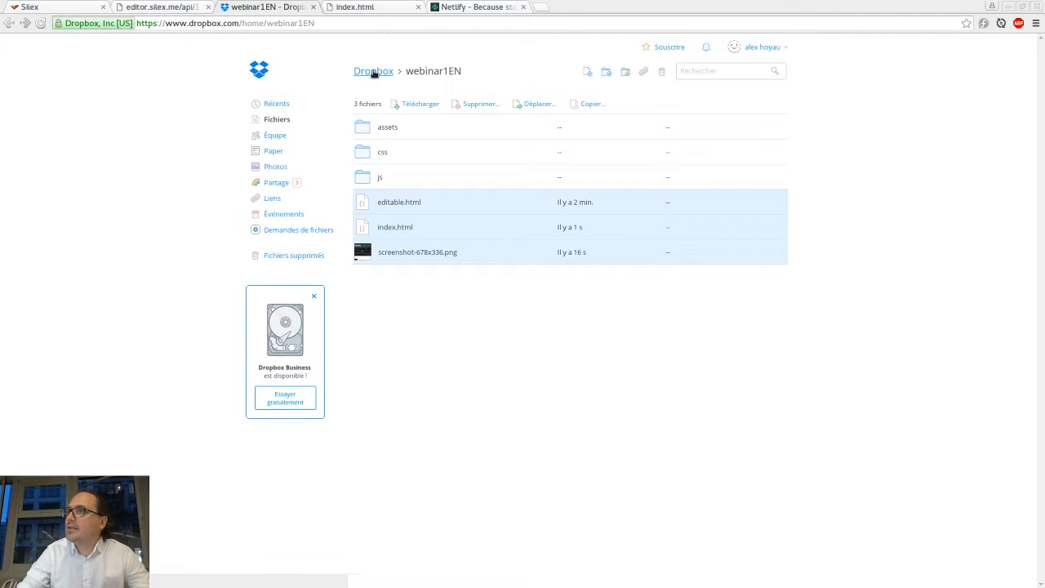
pyautogui.rightClick(404, 278)
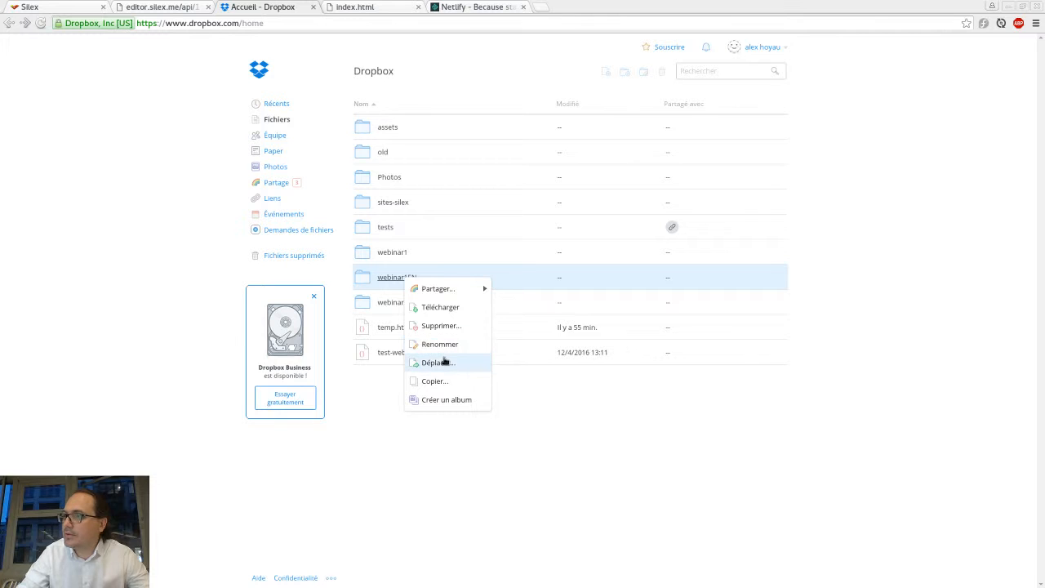
pyautogui.click(437, 307)
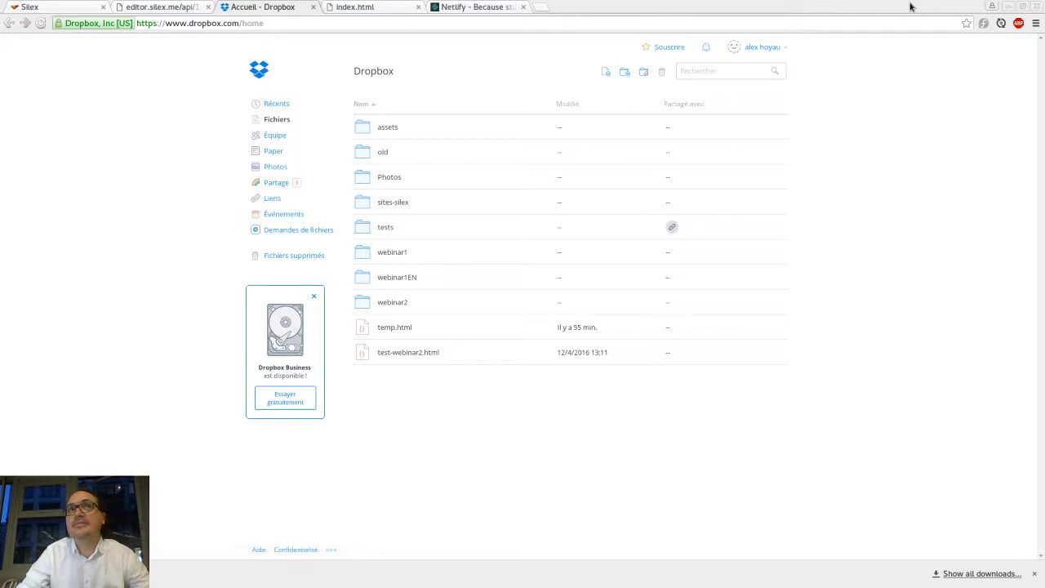
# Step: Try to deploy by dragging webinar1EN.zip from Downloads onto the manual deploy area of the Netlify login page
pyautogui.hotkey('ctrl', 'Tab')
pyautogui.hotkey('ctrl', 'Tab')
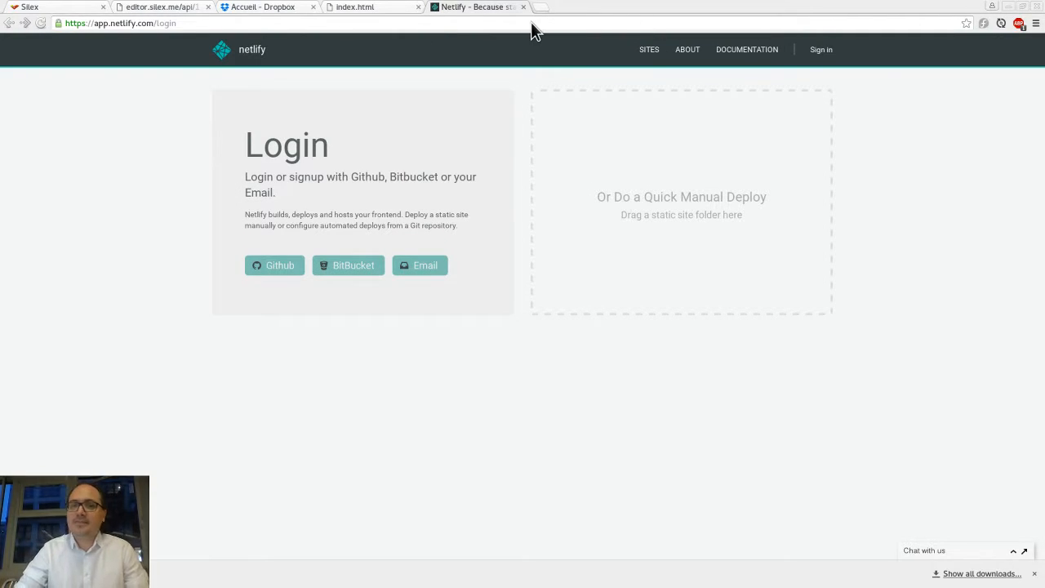
pyautogui.hotkey('alt', 'Tab')
pyautogui.hotkey('alt', 'Up')
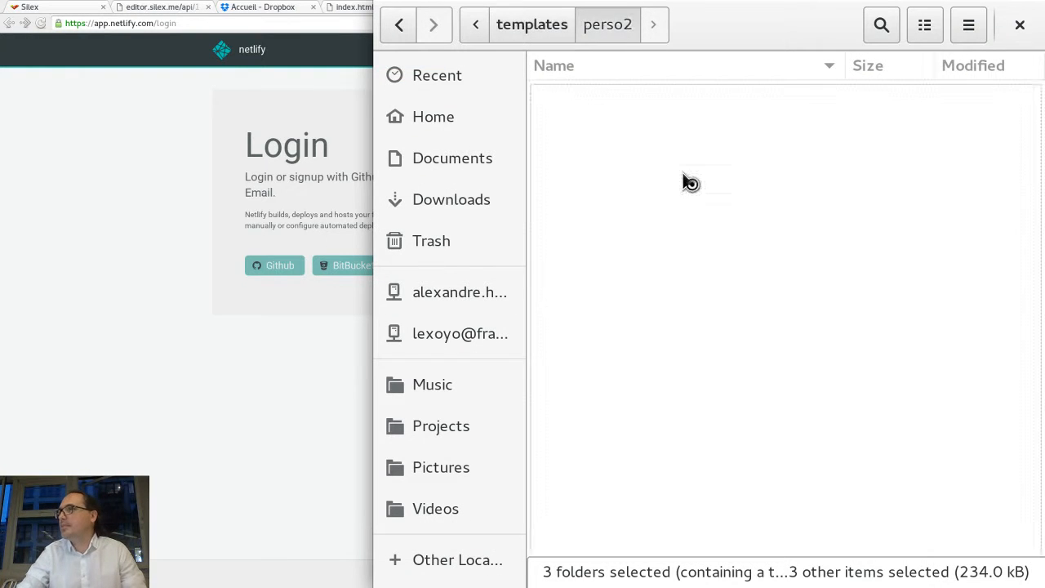
pyautogui.hotkey('alt', 'Up')
pyautogui.hotkey('alt', 'Up')
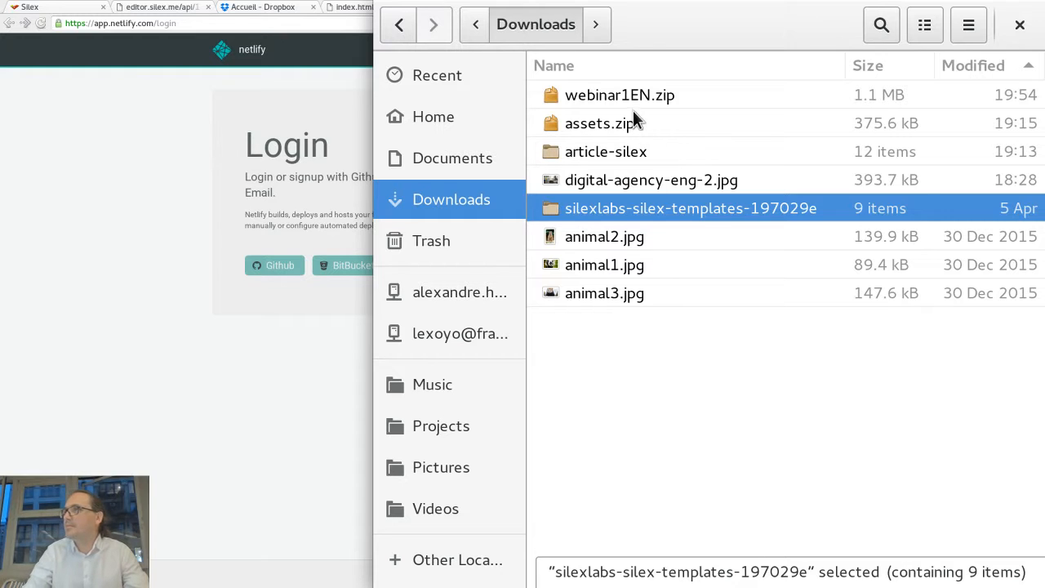
pyautogui.click(627, 98)
pyautogui.moveTo(604, 98); pyautogui.dragTo(695, 200)
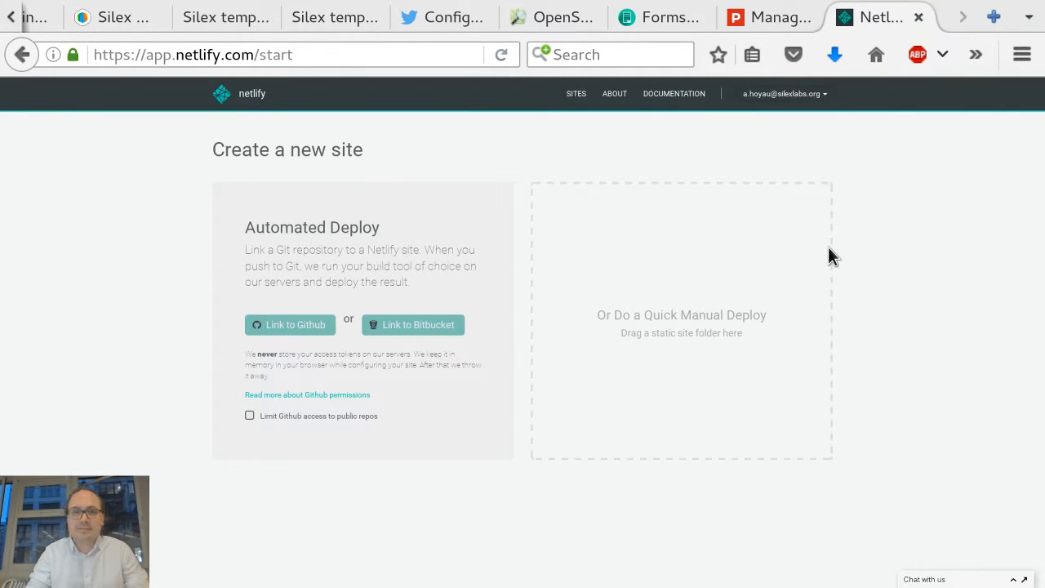
# Step: Drag webinar1EN.zip from Downloads onto the Quick Manual Deploy area of Netlify's Create a new site page
pyautogui.hotkey('alt', 'Tab')
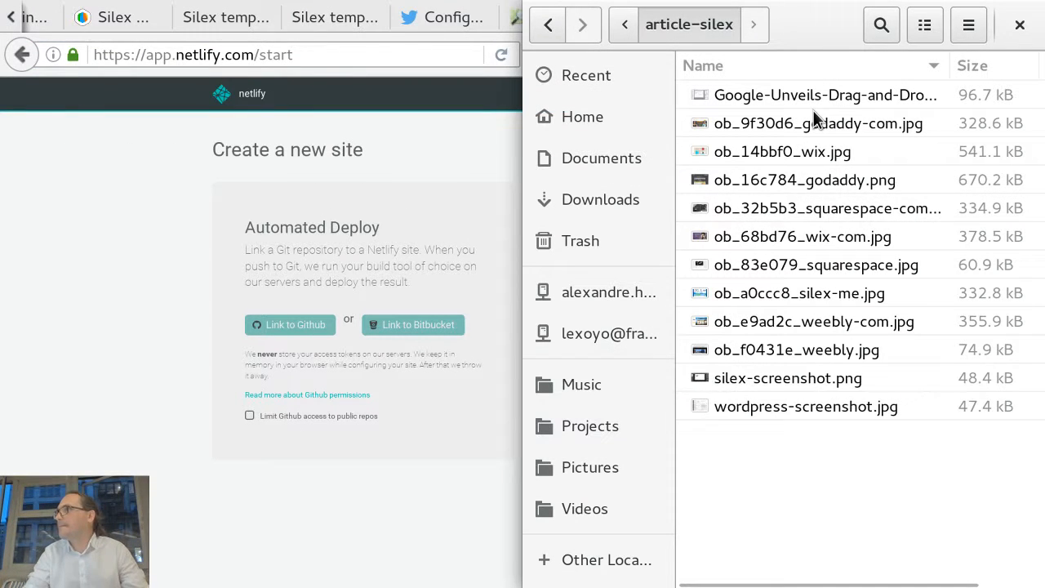
pyautogui.hotkey('alt', 'Up')
pyautogui.click(780, 99)
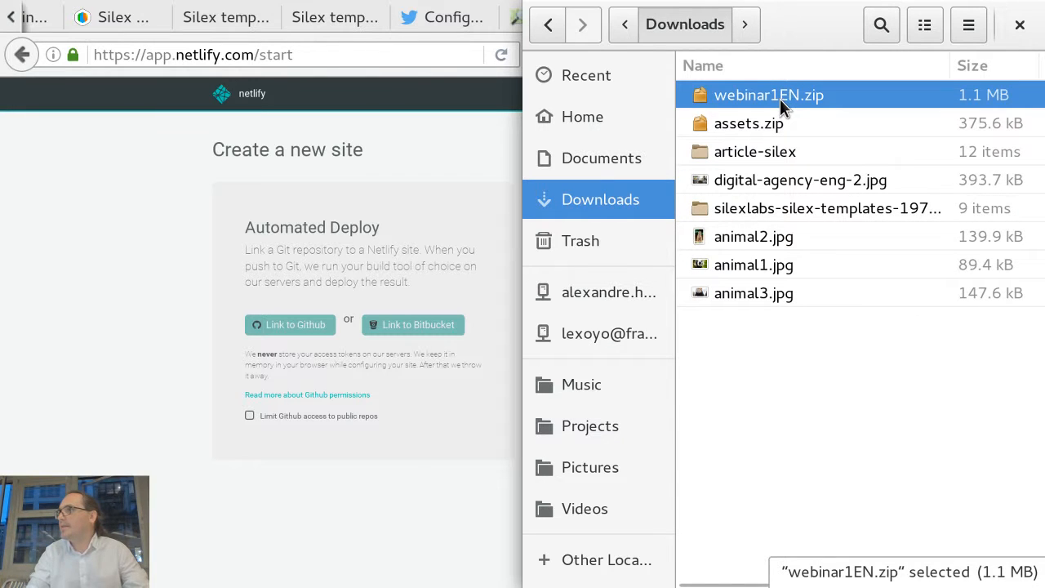
pyautogui.moveTo(780, 99); pyautogui.dragTo(693, 317)
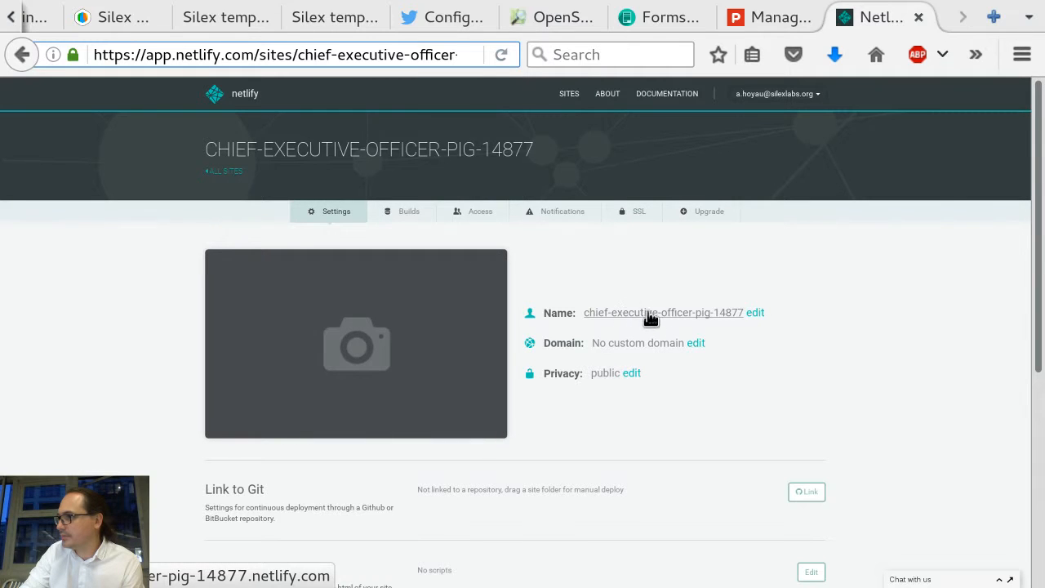
# Step: Open the deployed site from its name link and copy its web address
pyautogui.click(664, 317)
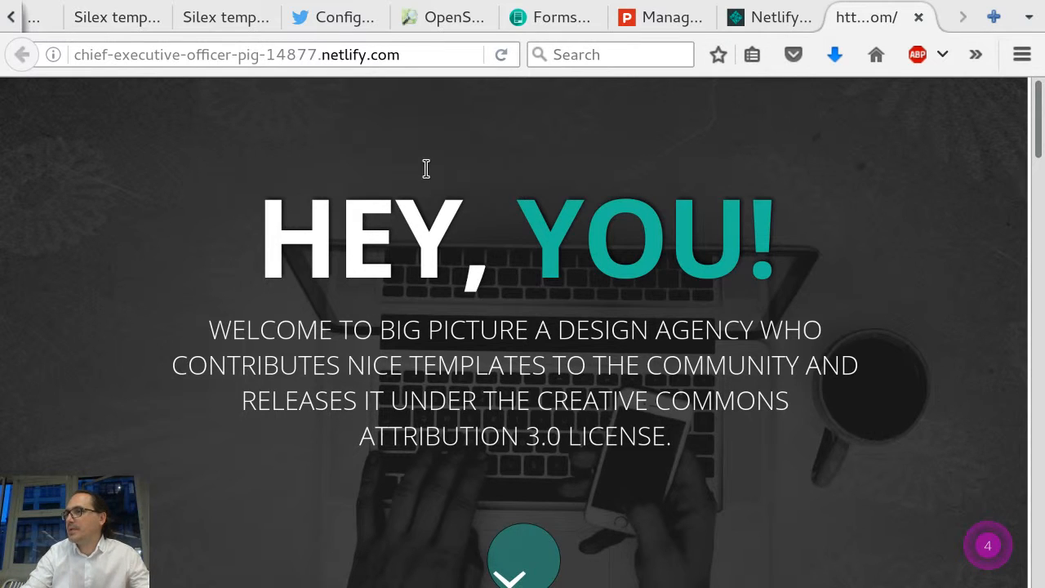
pyautogui.scroll(-1, 457, 245)
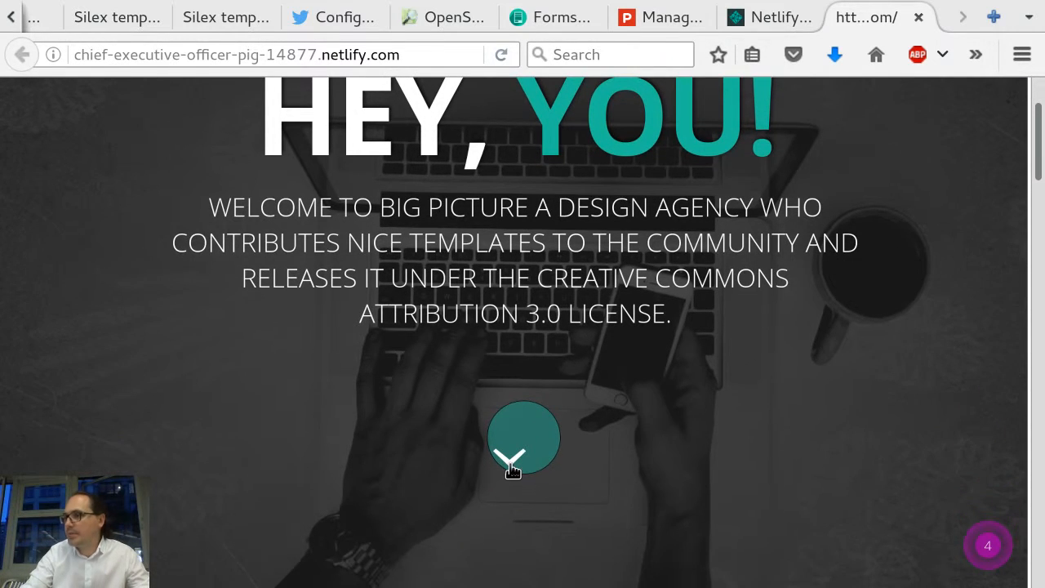
pyautogui.scroll(-2, 527, 341)
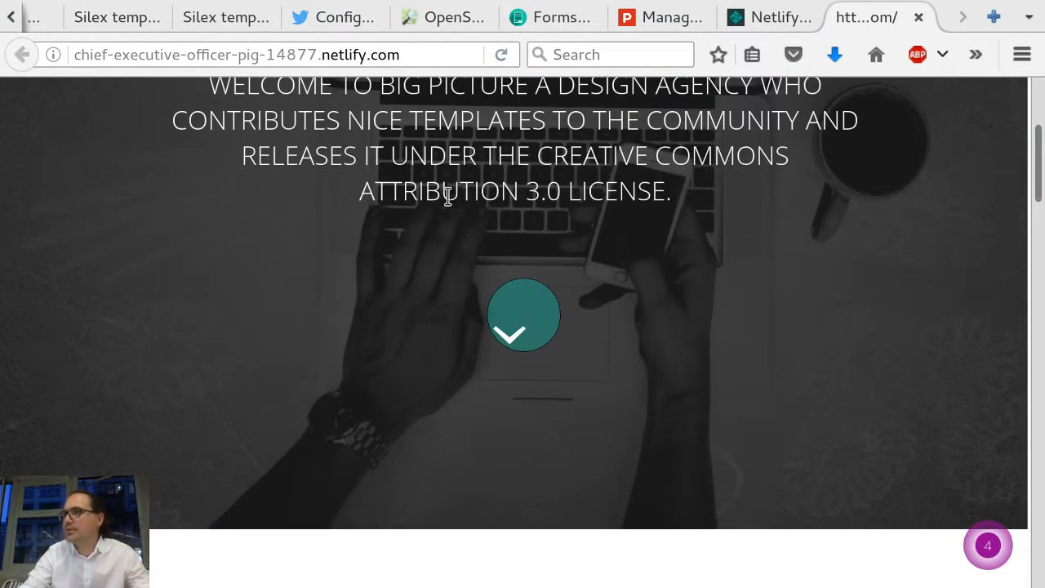
pyautogui.click(408, 54)
pyautogui.hotkey('ctrl', 'c')
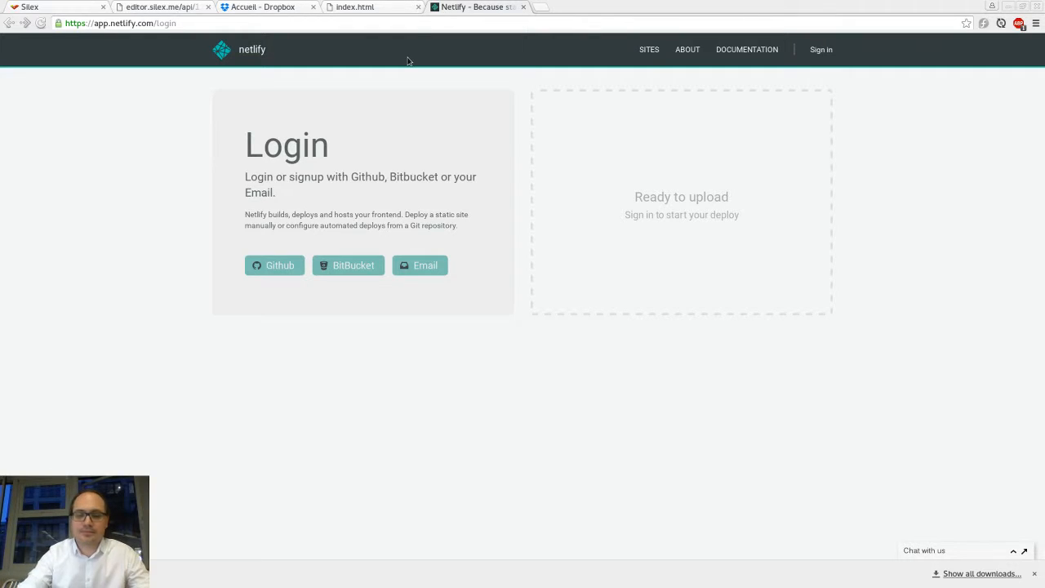
# Step: Open the copied site address in a new tab of the main browser
pyautogui.hotkey('ctrl', 't')
pyautogui.hotkey('ctrl', 'v')
pyautogui.press('Return')
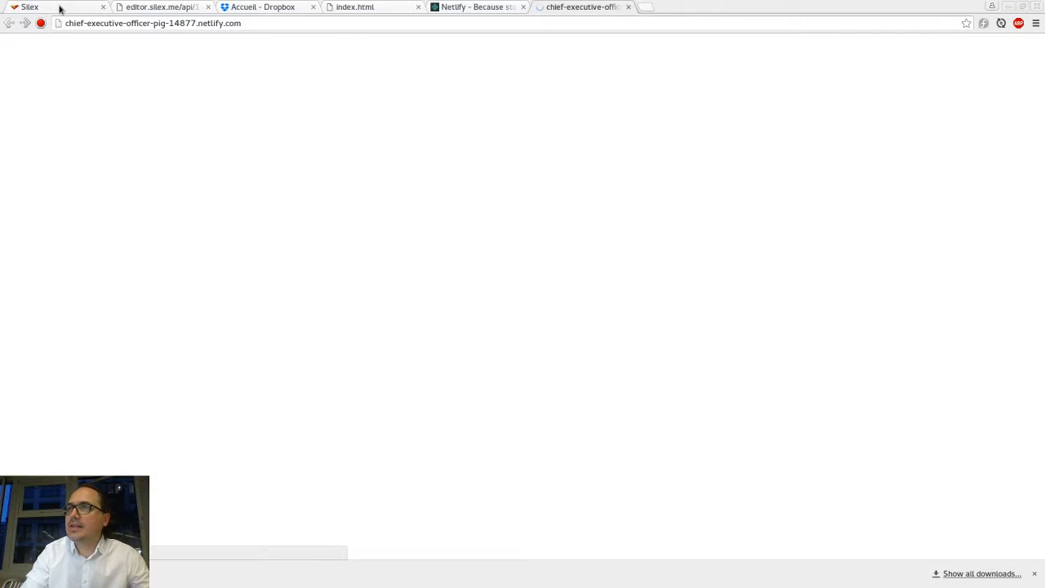
# Step: Scroll through the deployed site and examine the generated site name in its address
pyautogui.click(317, 25)
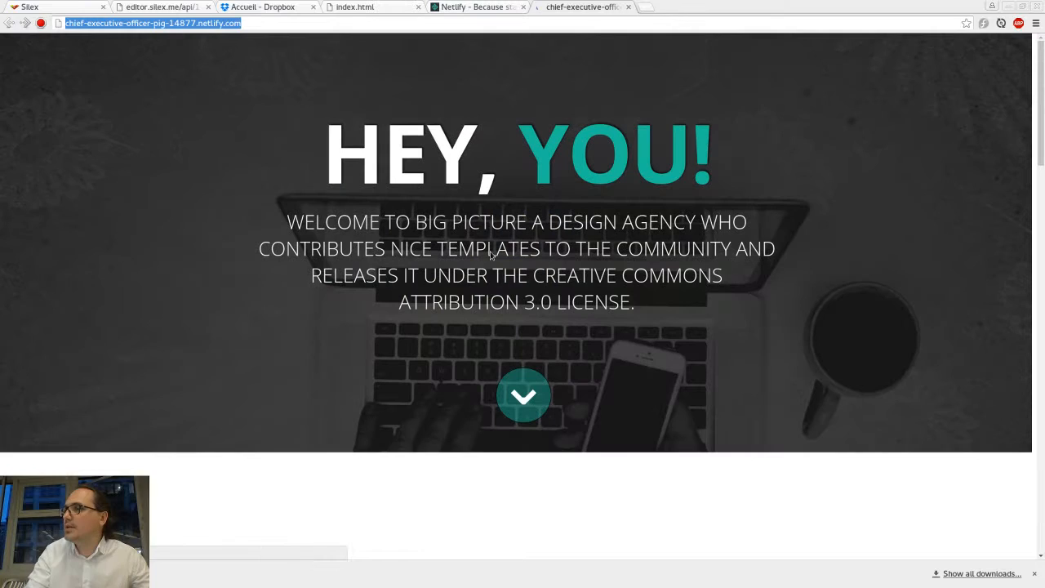
pyautogui.scroll(-4, 491, 254)
pyautogui.scroll(2, 489, 251)
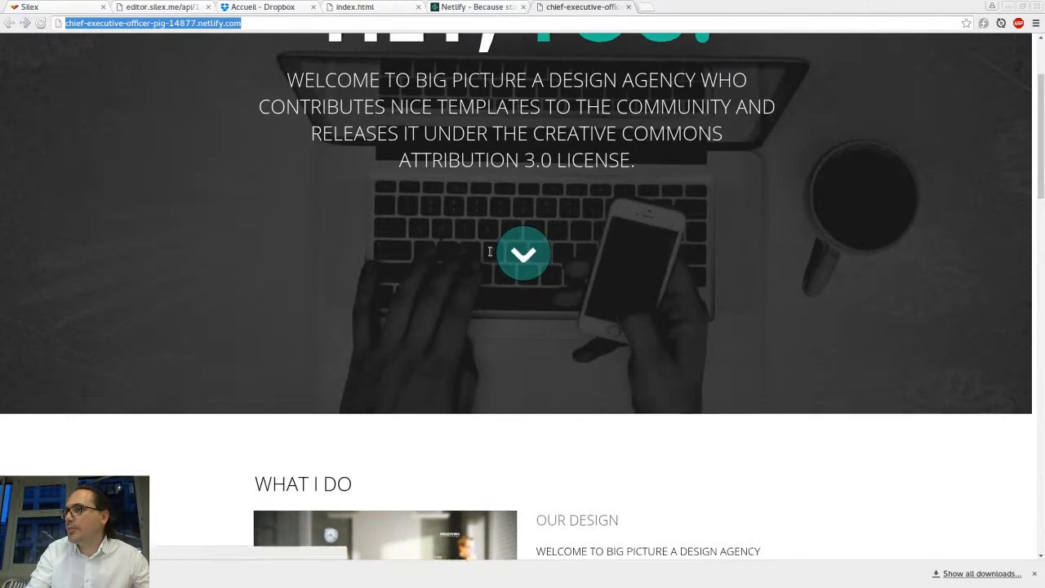
pyautogui.scroll(2, 490, 251)
pyautogui.scroll(-7, 490, 254)
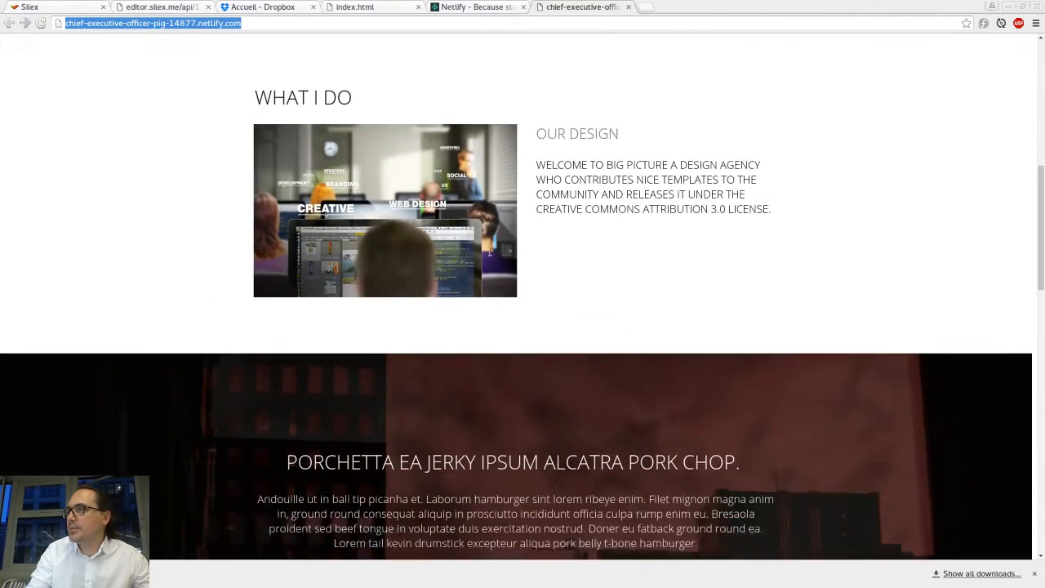
pyautogui.scroll(-3, 490, 251)
pyautogui.scroll(10, 490, 252)
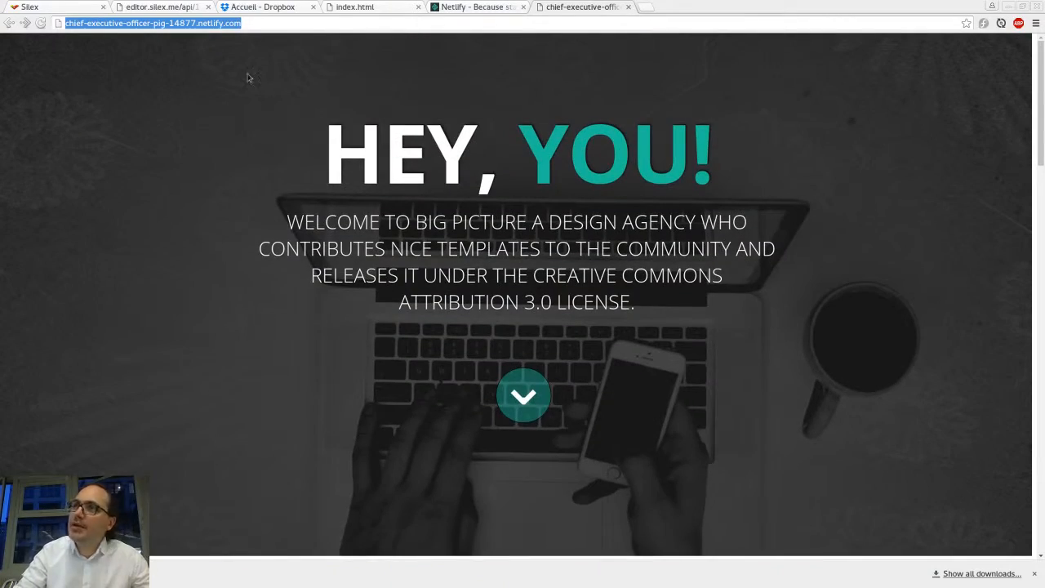
pyautogui.click(194, 25)
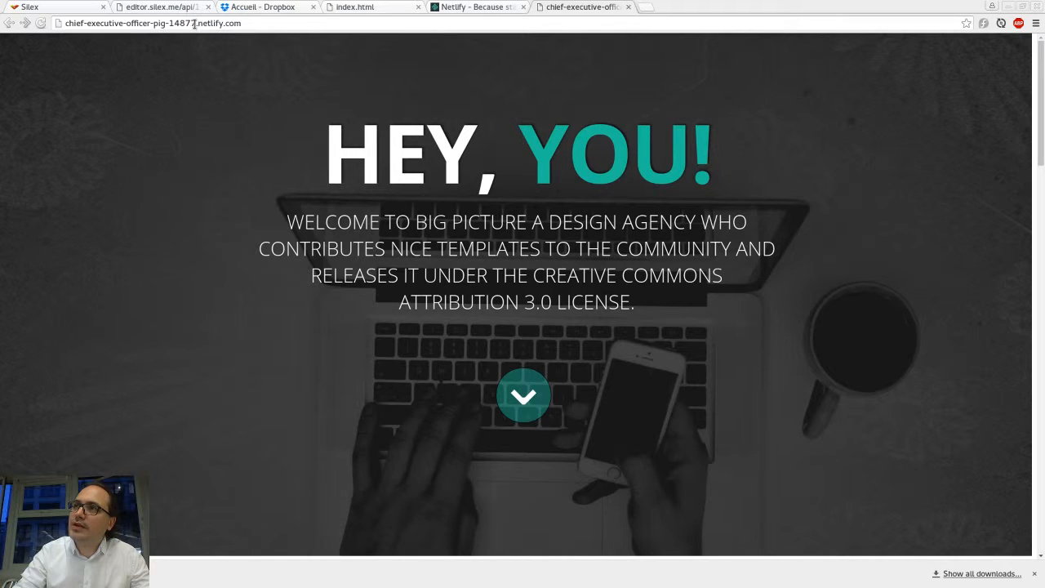
pyautogui.moveTo(194, 25); pyautogui.dragTo(64, 23)
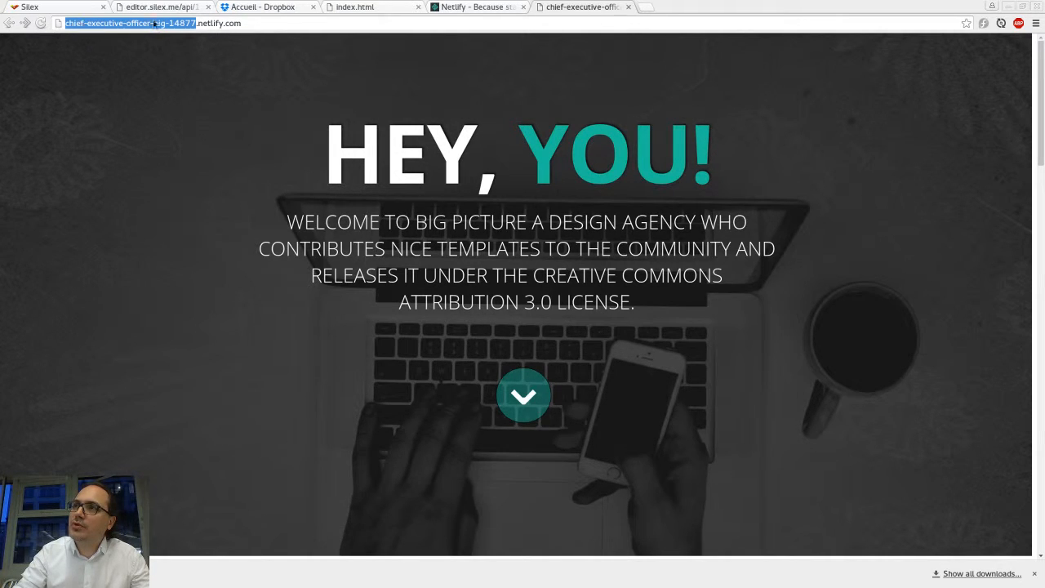
# Step: Close the deployed site's tab and rename the Netlify site to test-silex
pyautogui.click(317, 23)
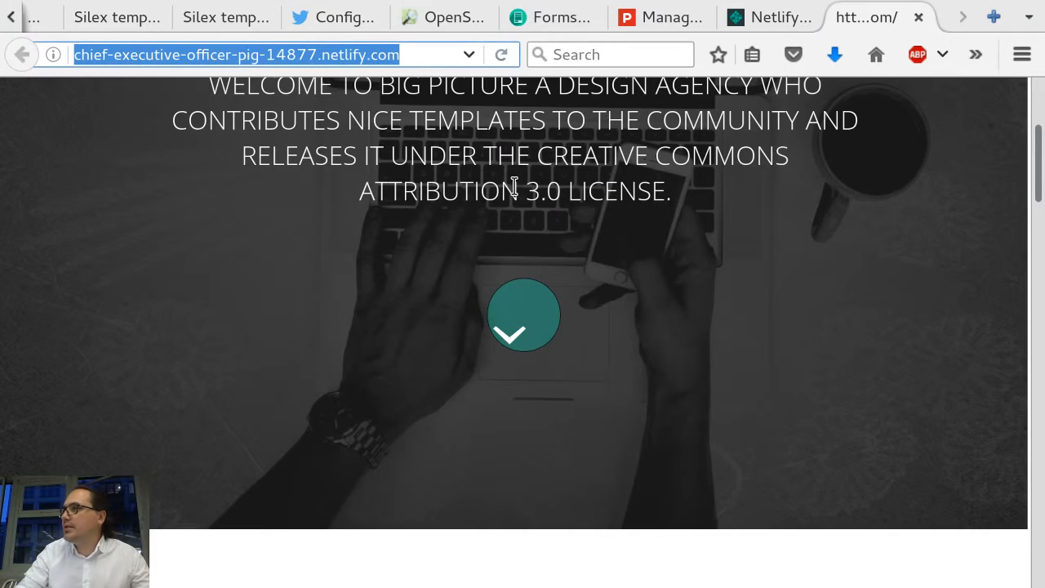
pyautogui.hotkey('ctrl', 'w')
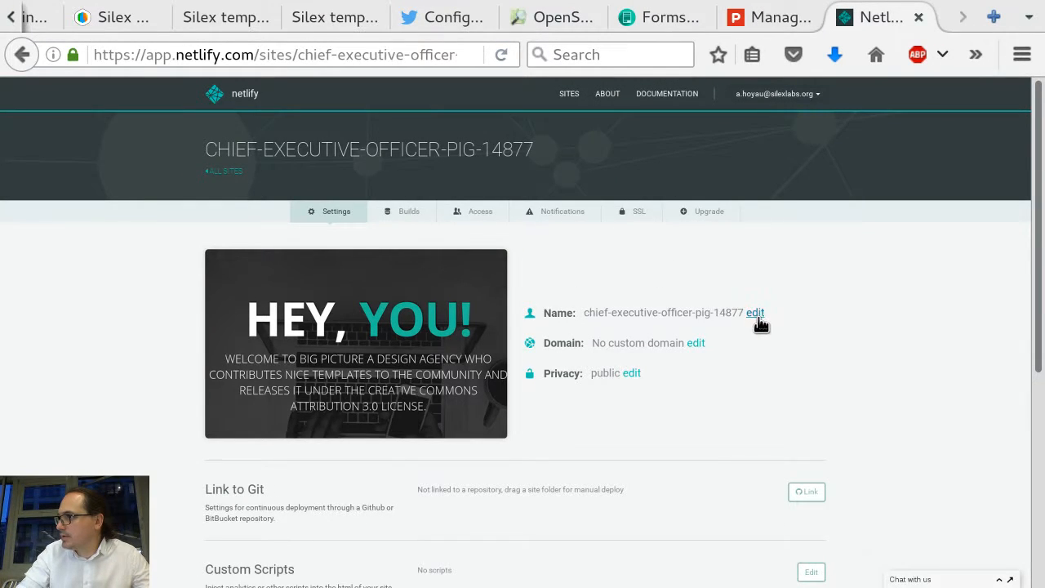
pyautogui.click(756, 315)
pyautogui.tripleClick(486, 161)
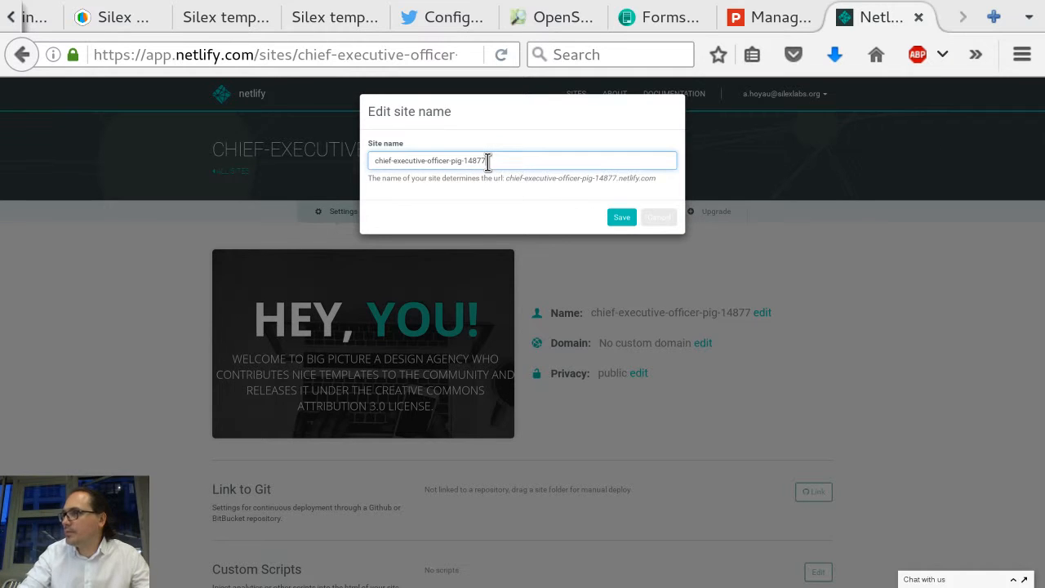
pyautogui.write('test')
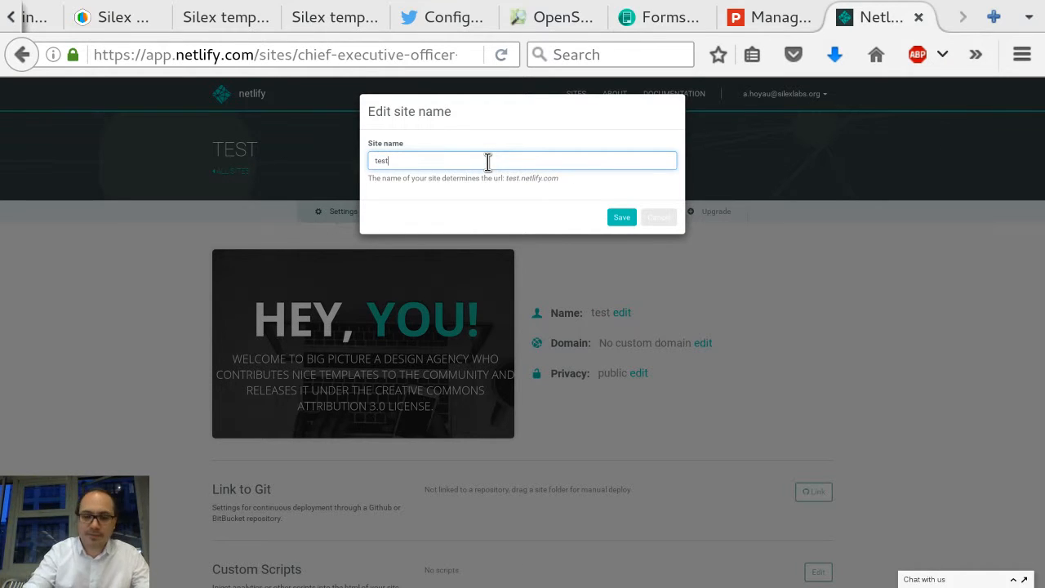
pyautogui.write('-silex')
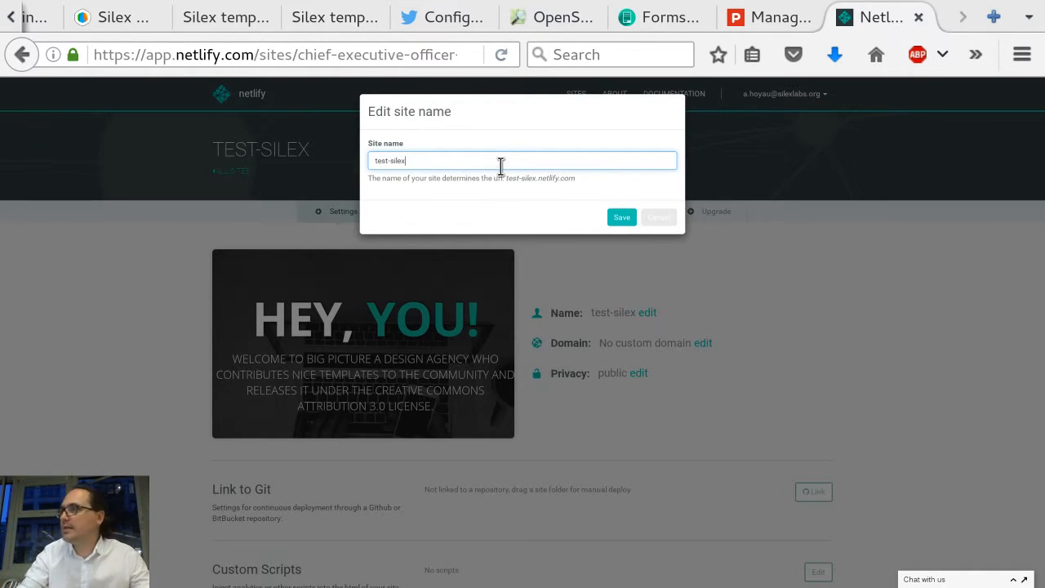
pyautogui.click(622, 217)
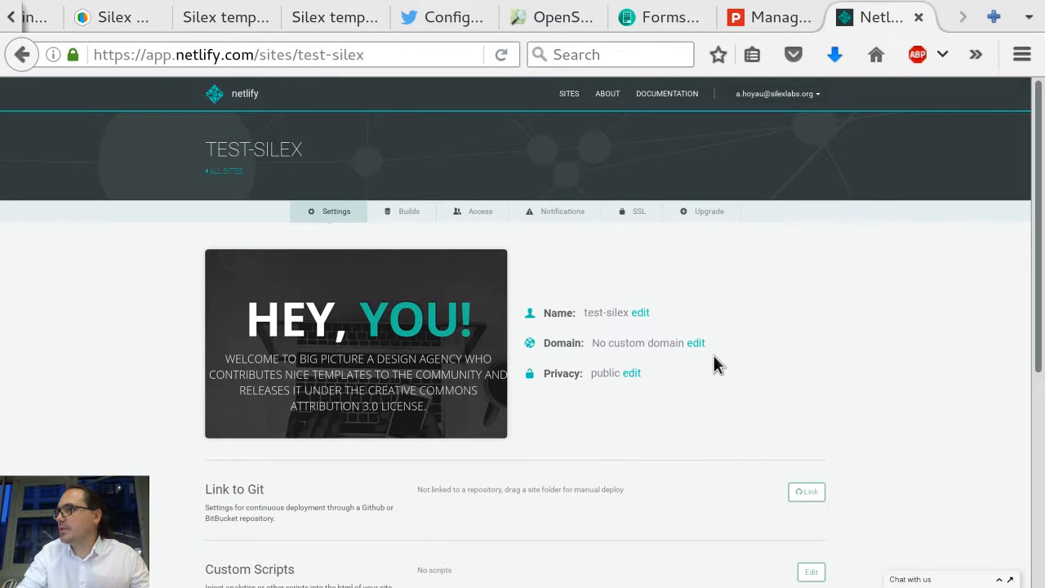
pyautogui.moveTo(604, 316); pyautogui.dragTo(607, 317)
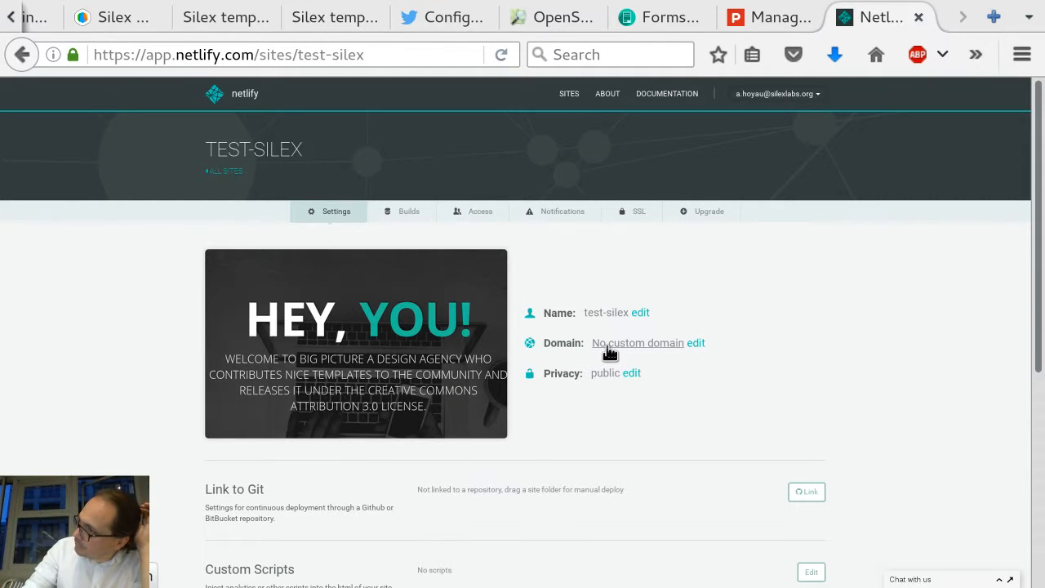
pyautogui.click(622, 346)
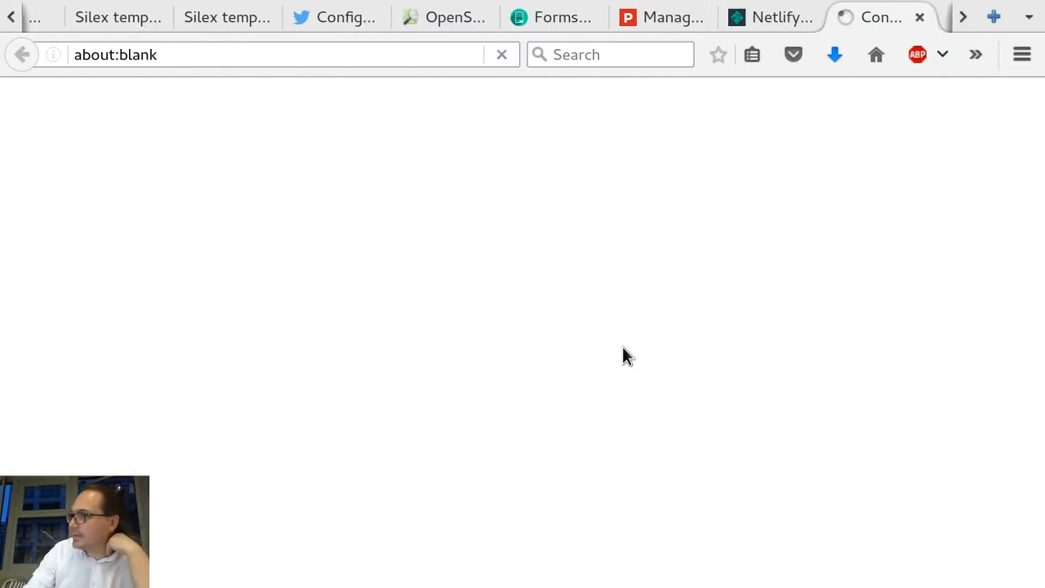
pyautogui.hotkey('ctrl', 'w')
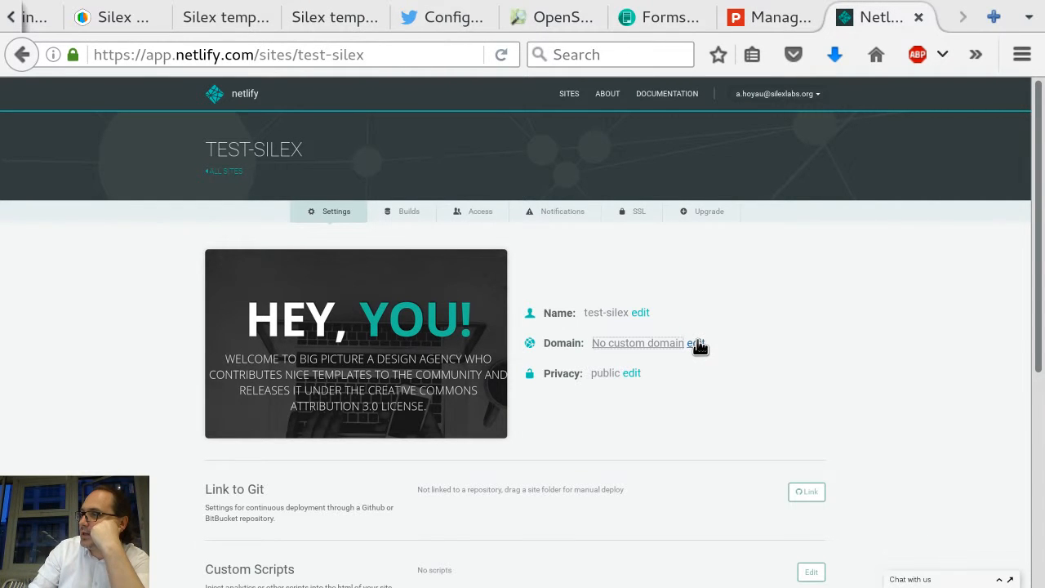
# Step: Open the site's custom domain editor and cancel it without entering a domain
pyautogui.click(699, 344)
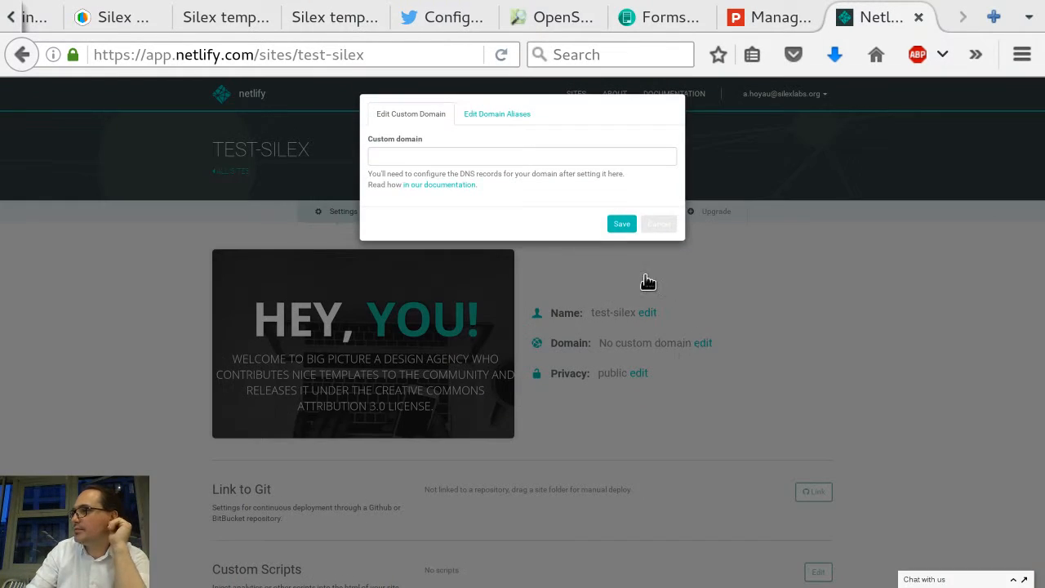
pyautogui.click(455, 157)
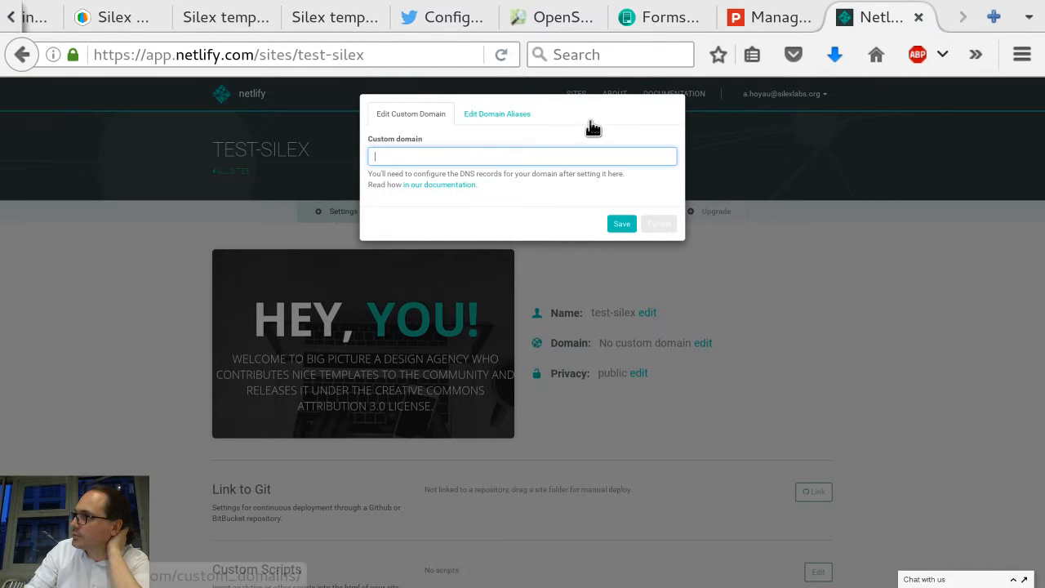
pyautogui.click(668, 230)
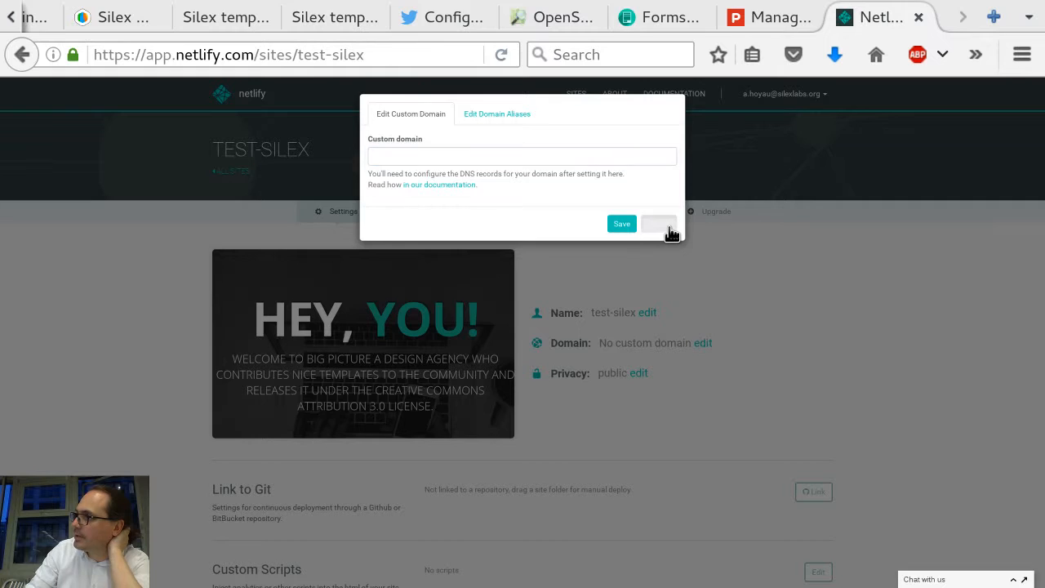
pyautogui.scroll(-4, 735, 274)
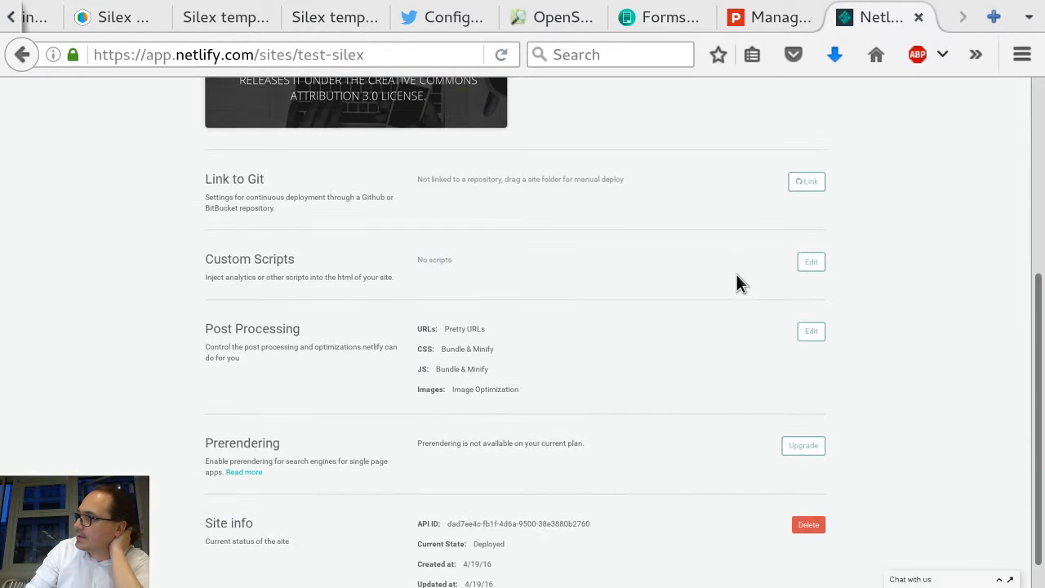
pyautogui.scroll(4, 736, 274)
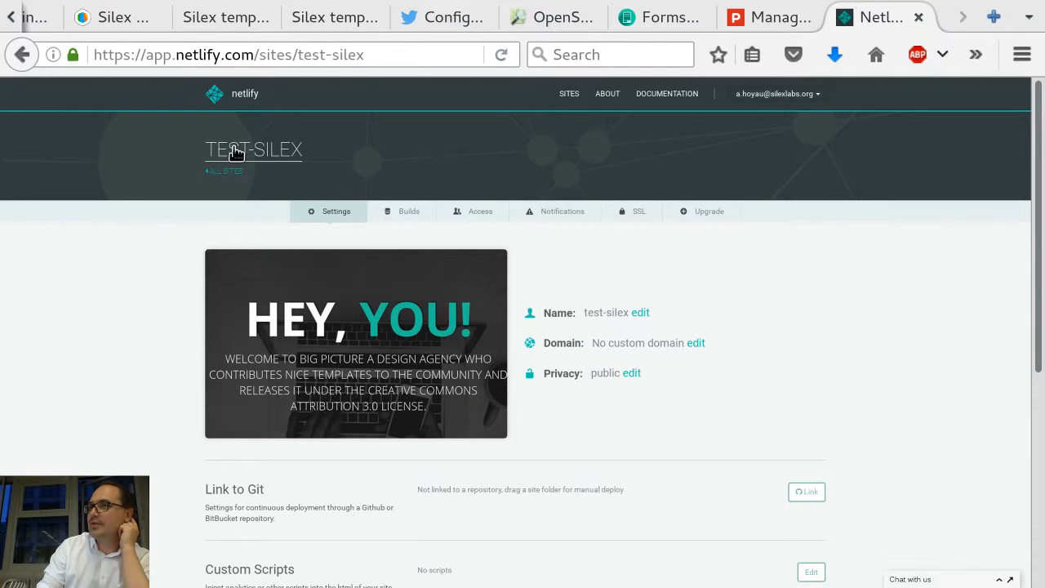
# Step: Post the comment "it is almost over... time to join if you have questions" on the Silex webinar Meetup event page
pyautogui.scroll(1, 114, 20)
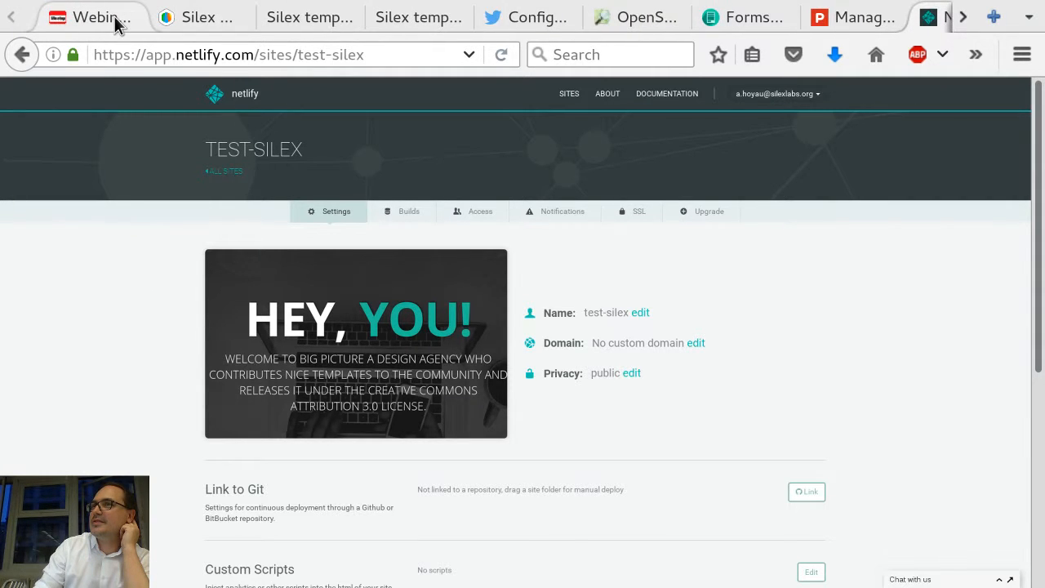
pyautogui.click(96, 23)
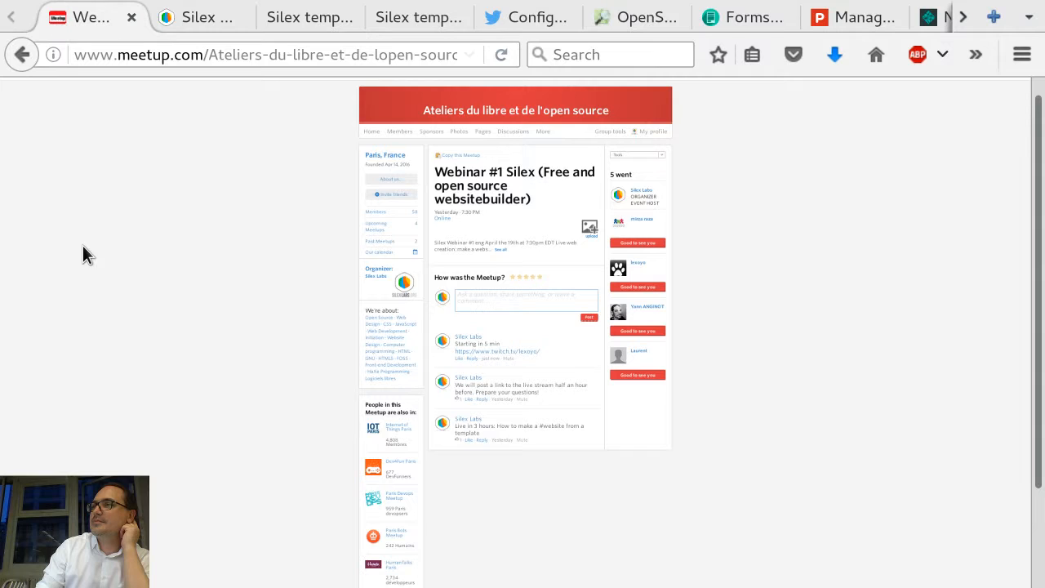
pyautogui.doubleClick(436, 171)
pyautogui.moveTo(436, 172); pyautogui.dragTo(518, 198)
pyautogui.click(512, 290)
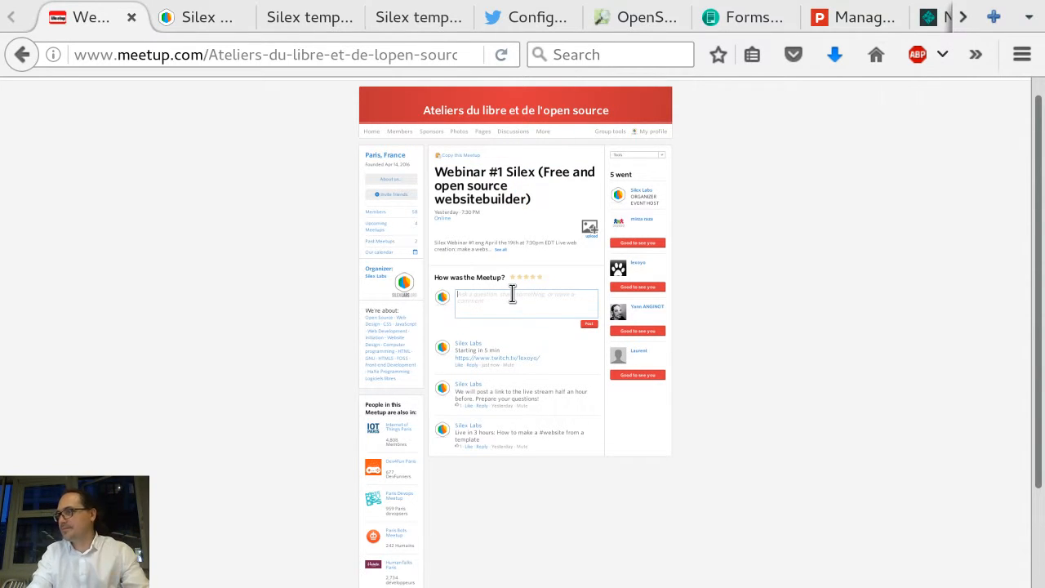
pyautogui.write('a is a')
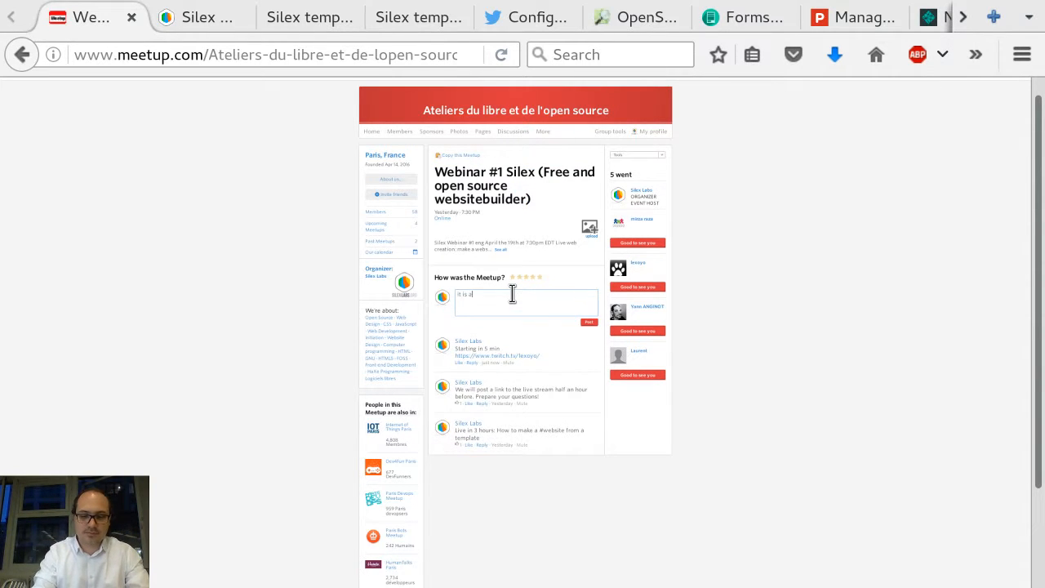
pyautogui.write('lmost over... t')
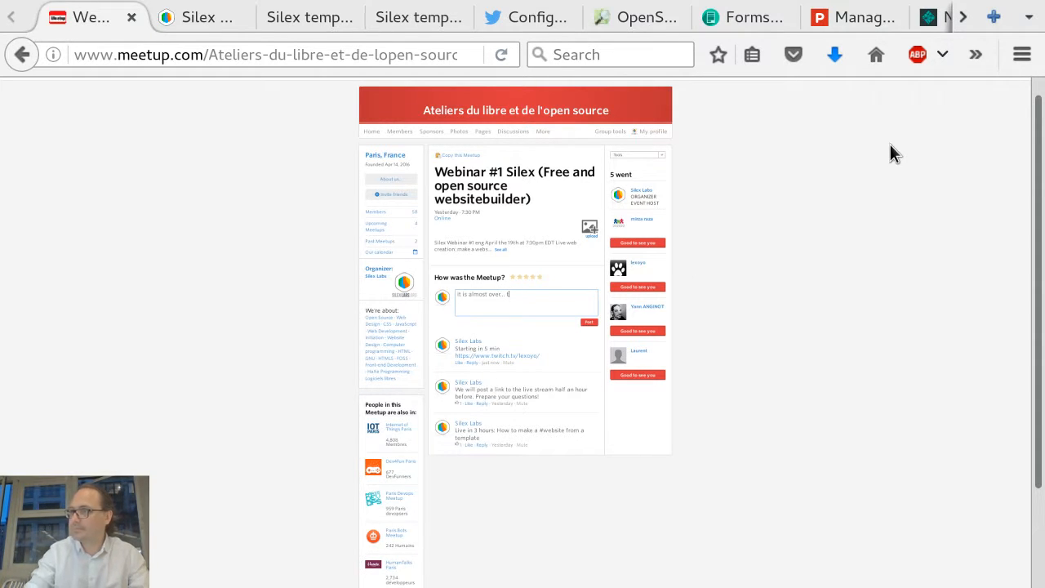
pyautogui.write('ime to ')
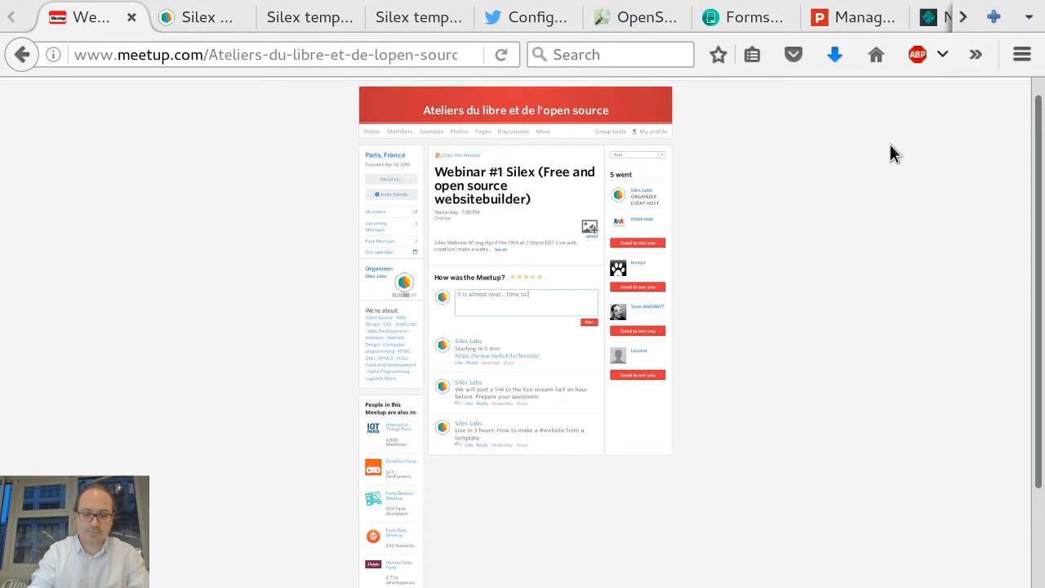
pyautogui.write('join if you have questions')
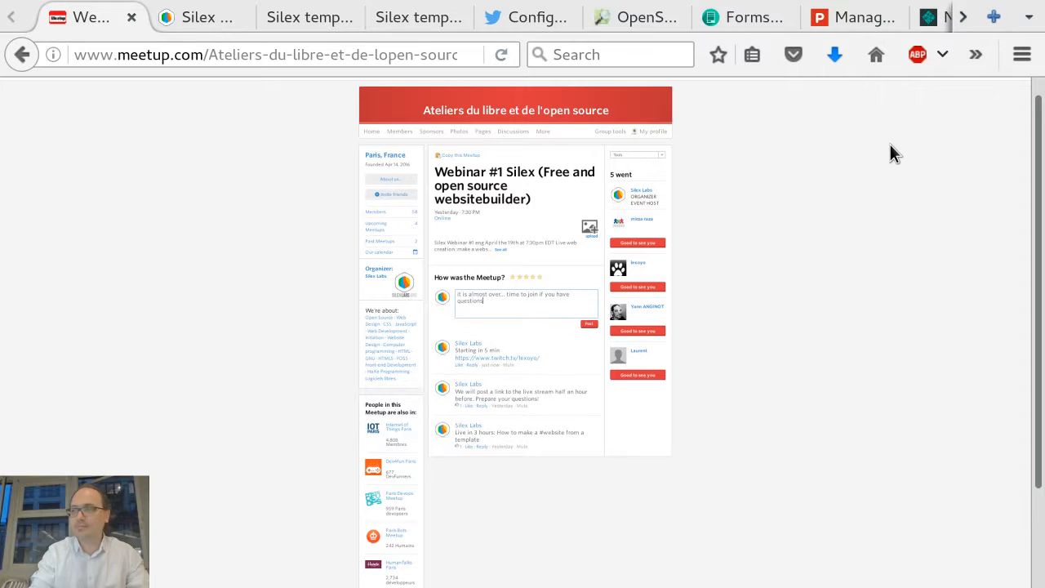
pyautogui.press('Return')
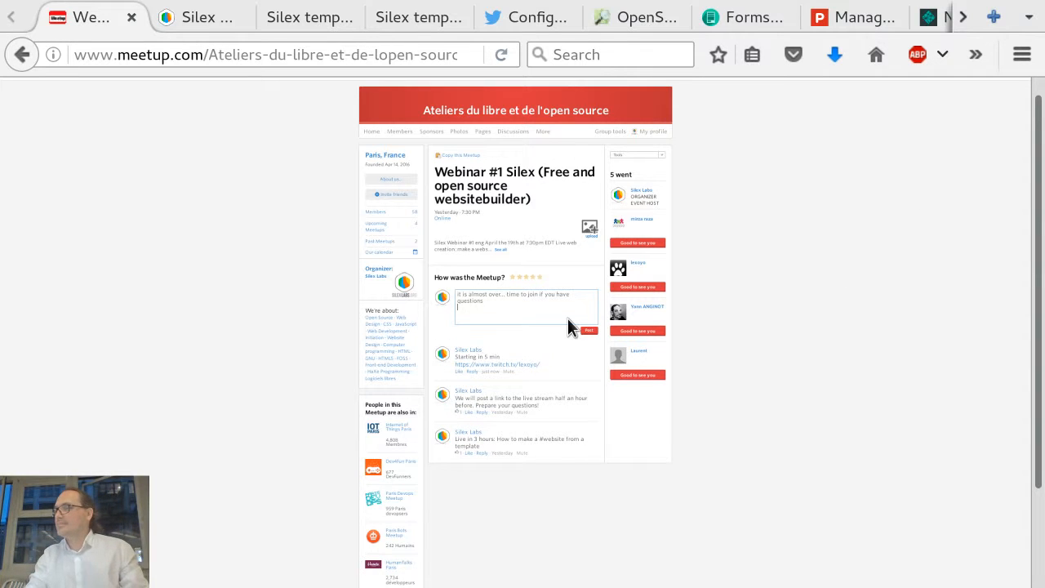
pyautogui.click(587, 331)
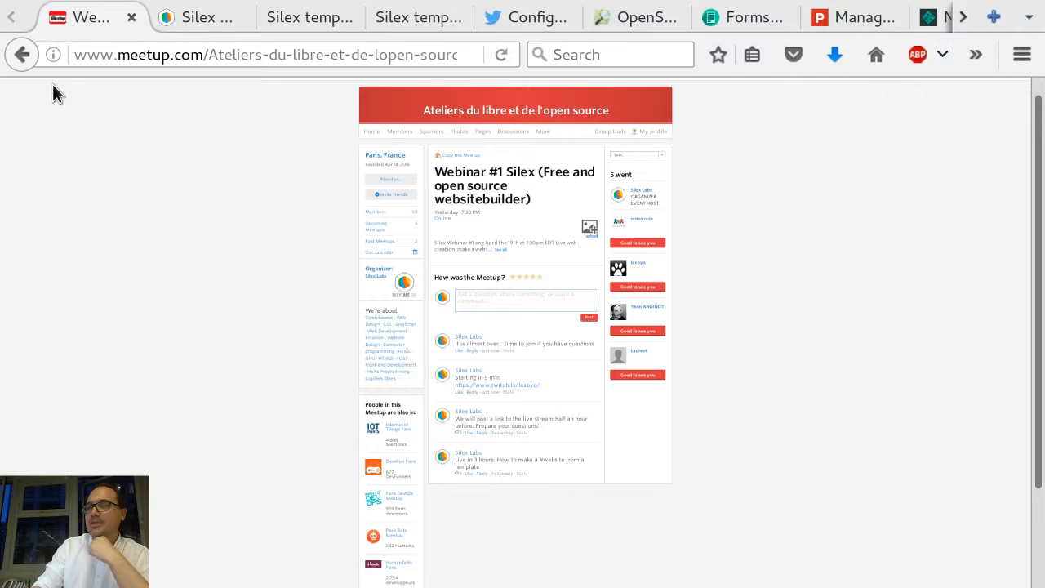
# Step: Switch to the other browser's Silex editor tab and close the crowdfunding survey dialog there
pyautogui.click(224, 55)
pyautogui.click(184, 180)
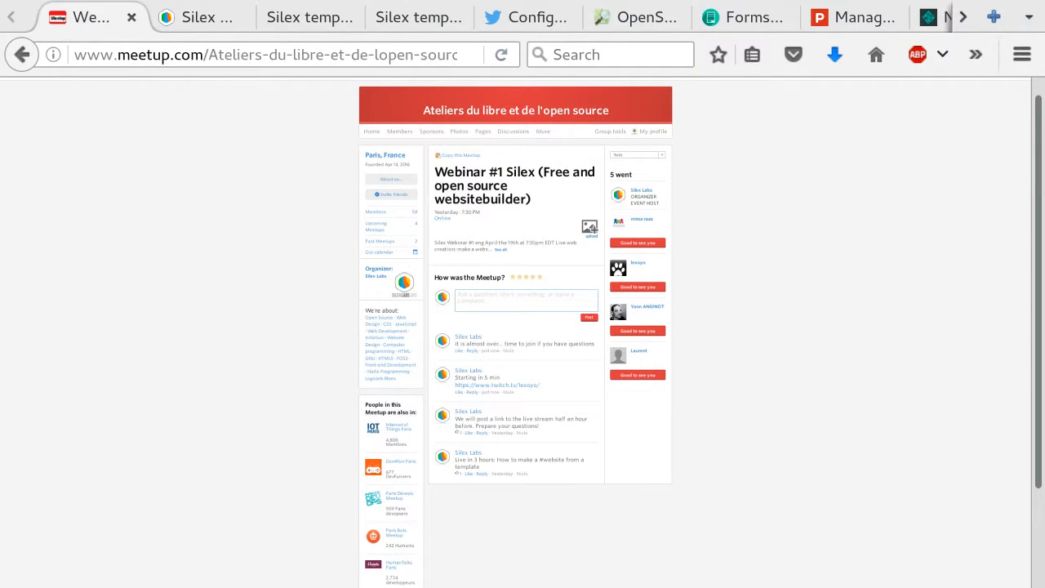
pyautogui.click(182, 26)
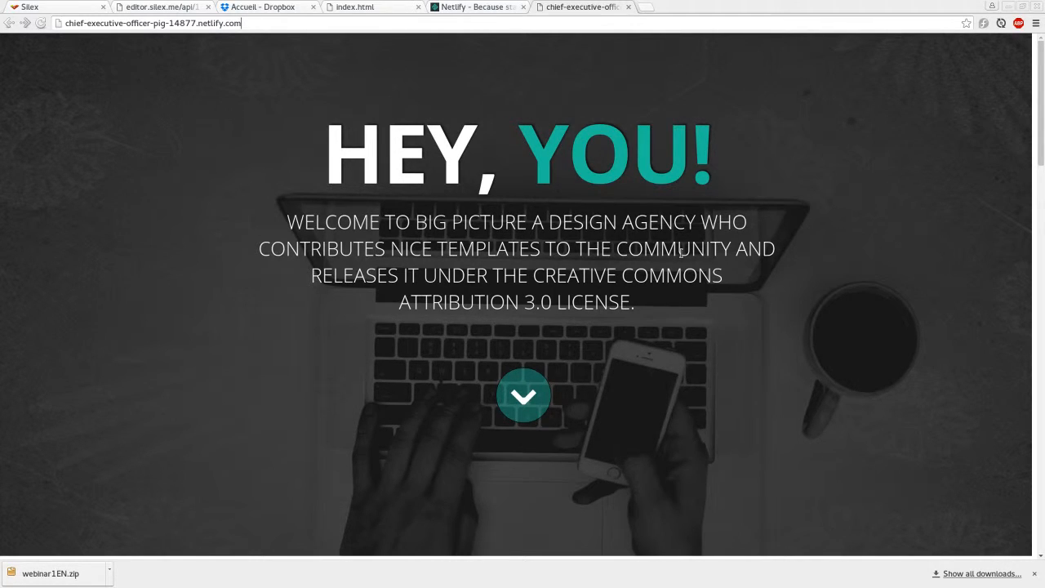
pyautogui.click(1035, 574)
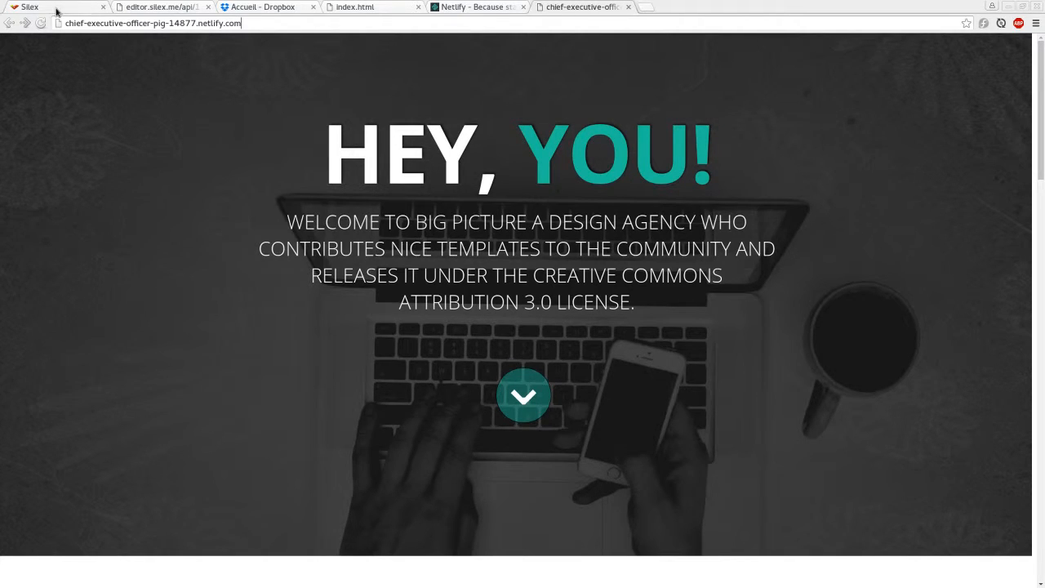
pyautogui.click(57, 10)
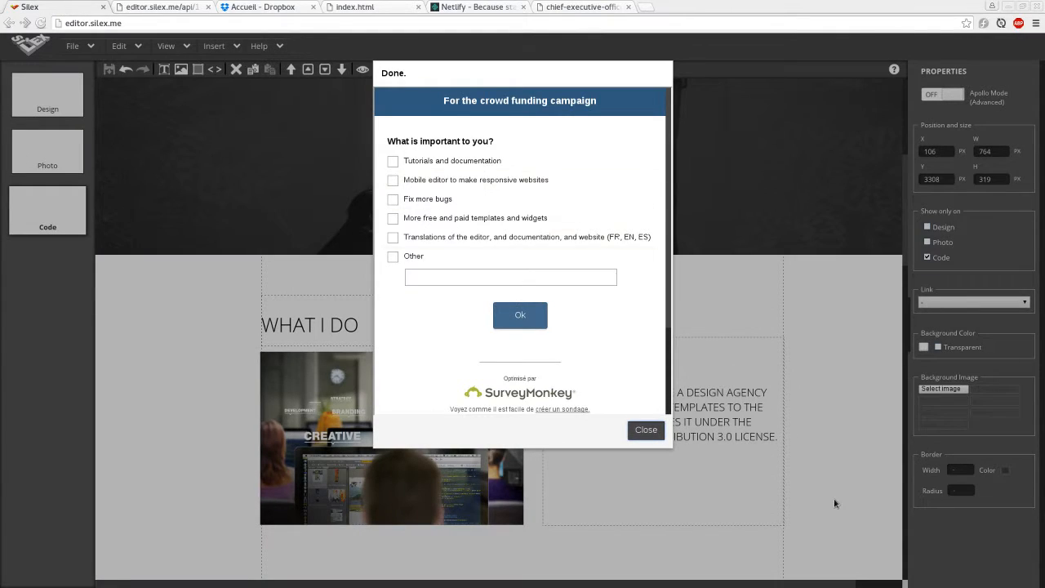
pyautogui.click(642, 433)
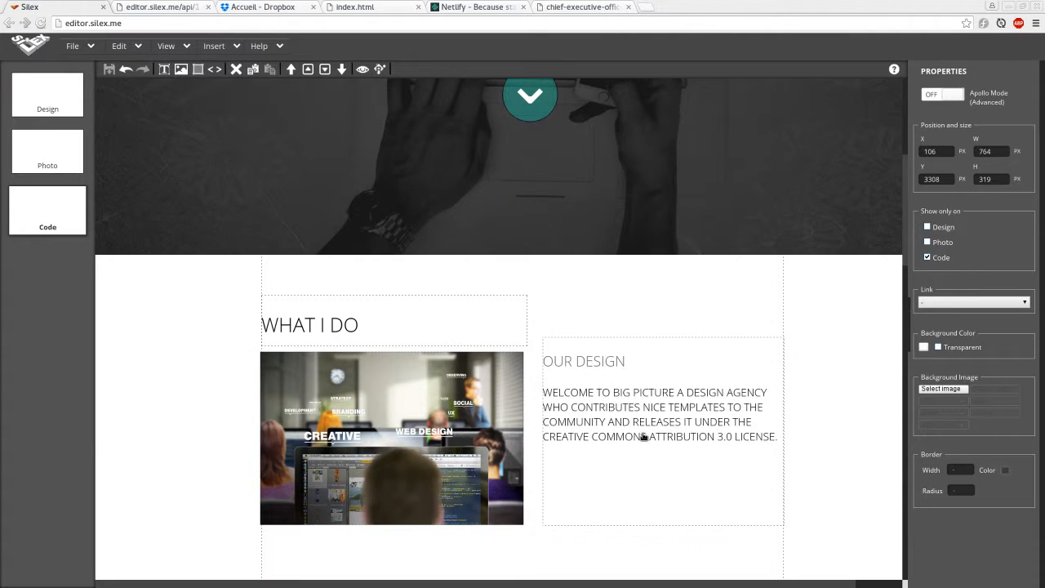